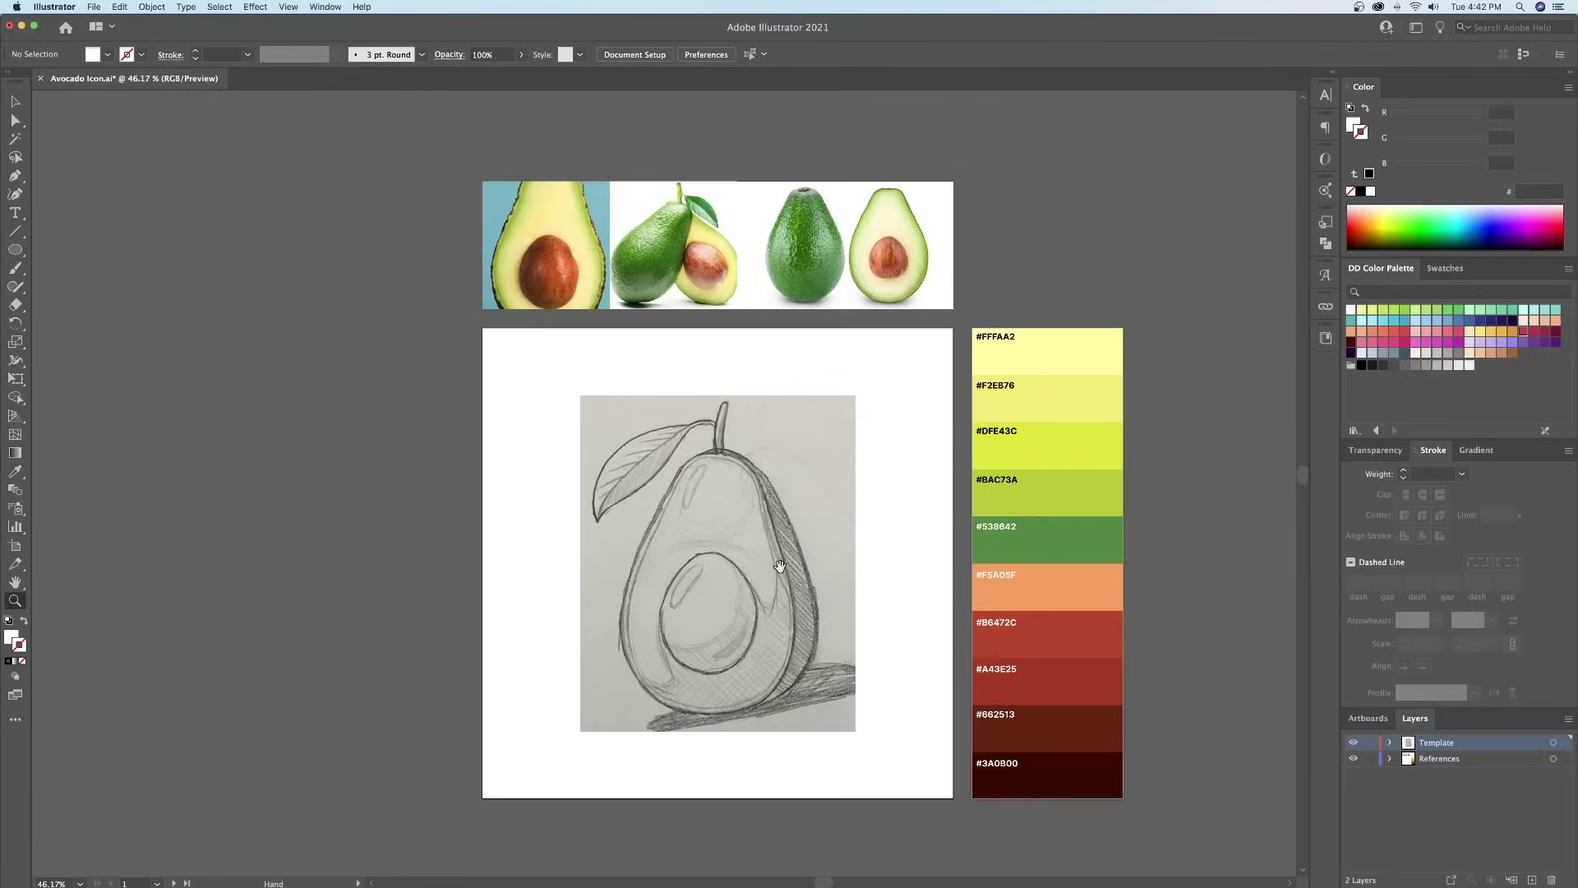
# - Review the size and display options of the artboard holding the sketch, leaving its settings as they are
pyautogui.moveTo(777, 566); pyautogui.dragTo(754, 555)
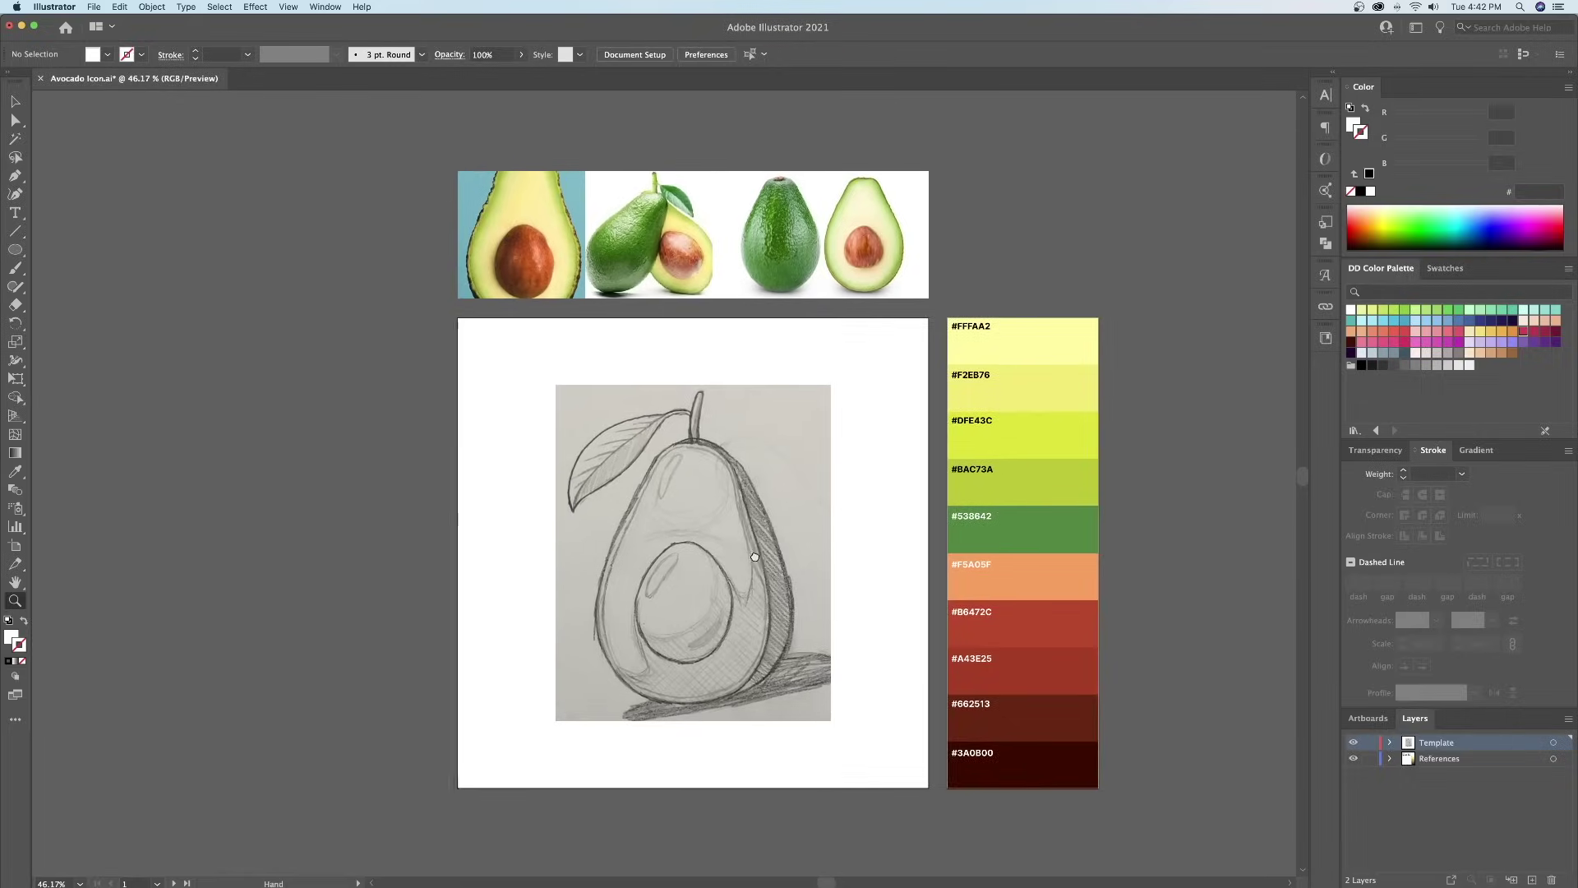
pyautogui.doubleClick(16, 547)
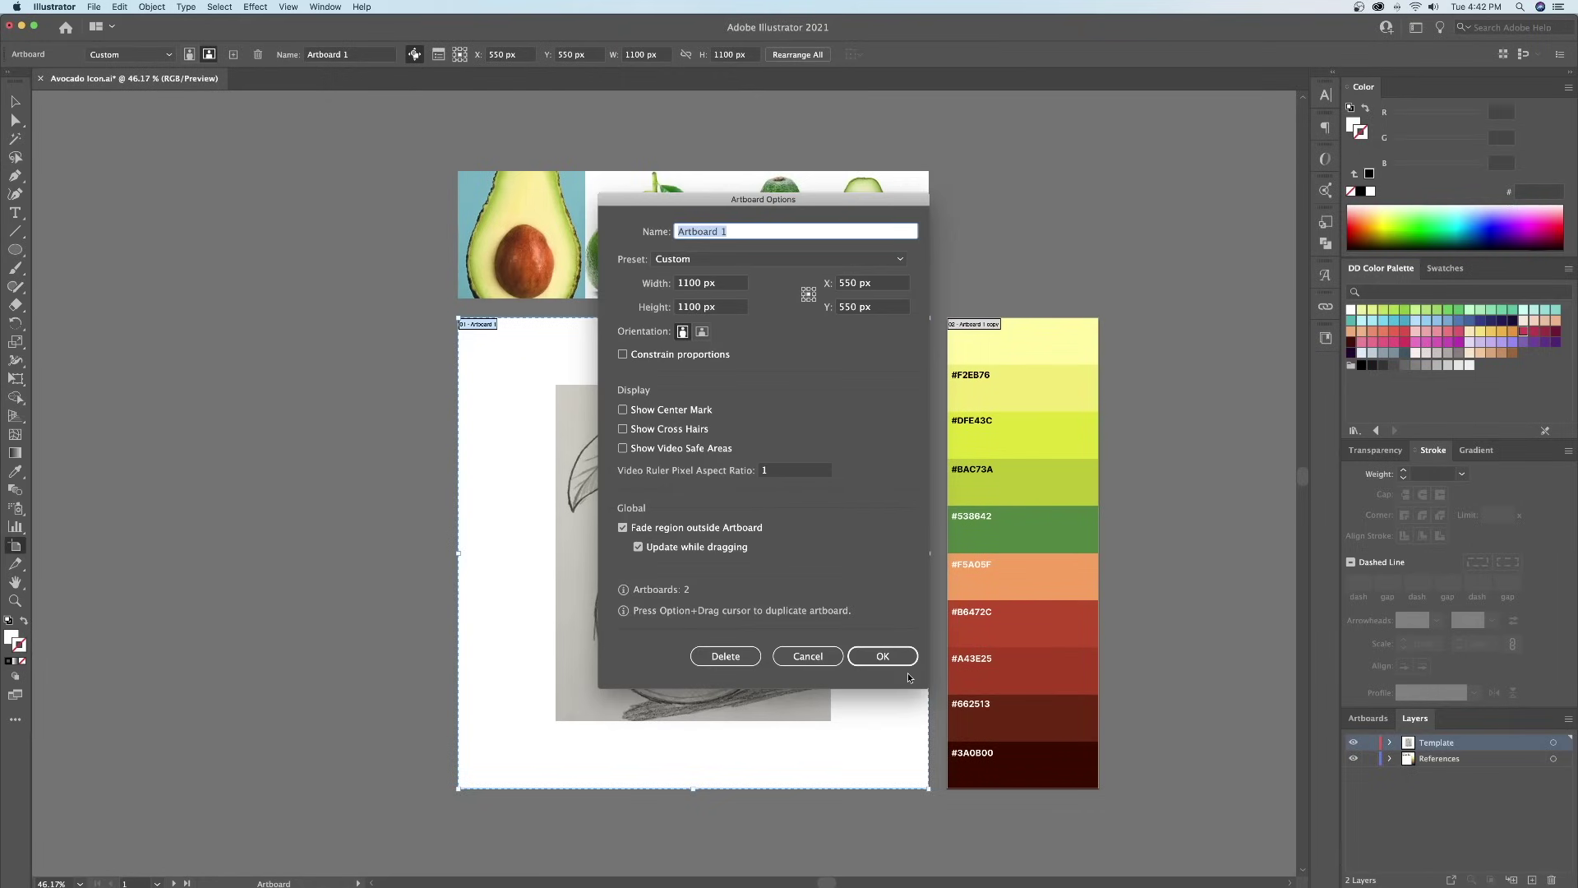
pyautogui.click(885, 662)
pyautogui.press('Escape')
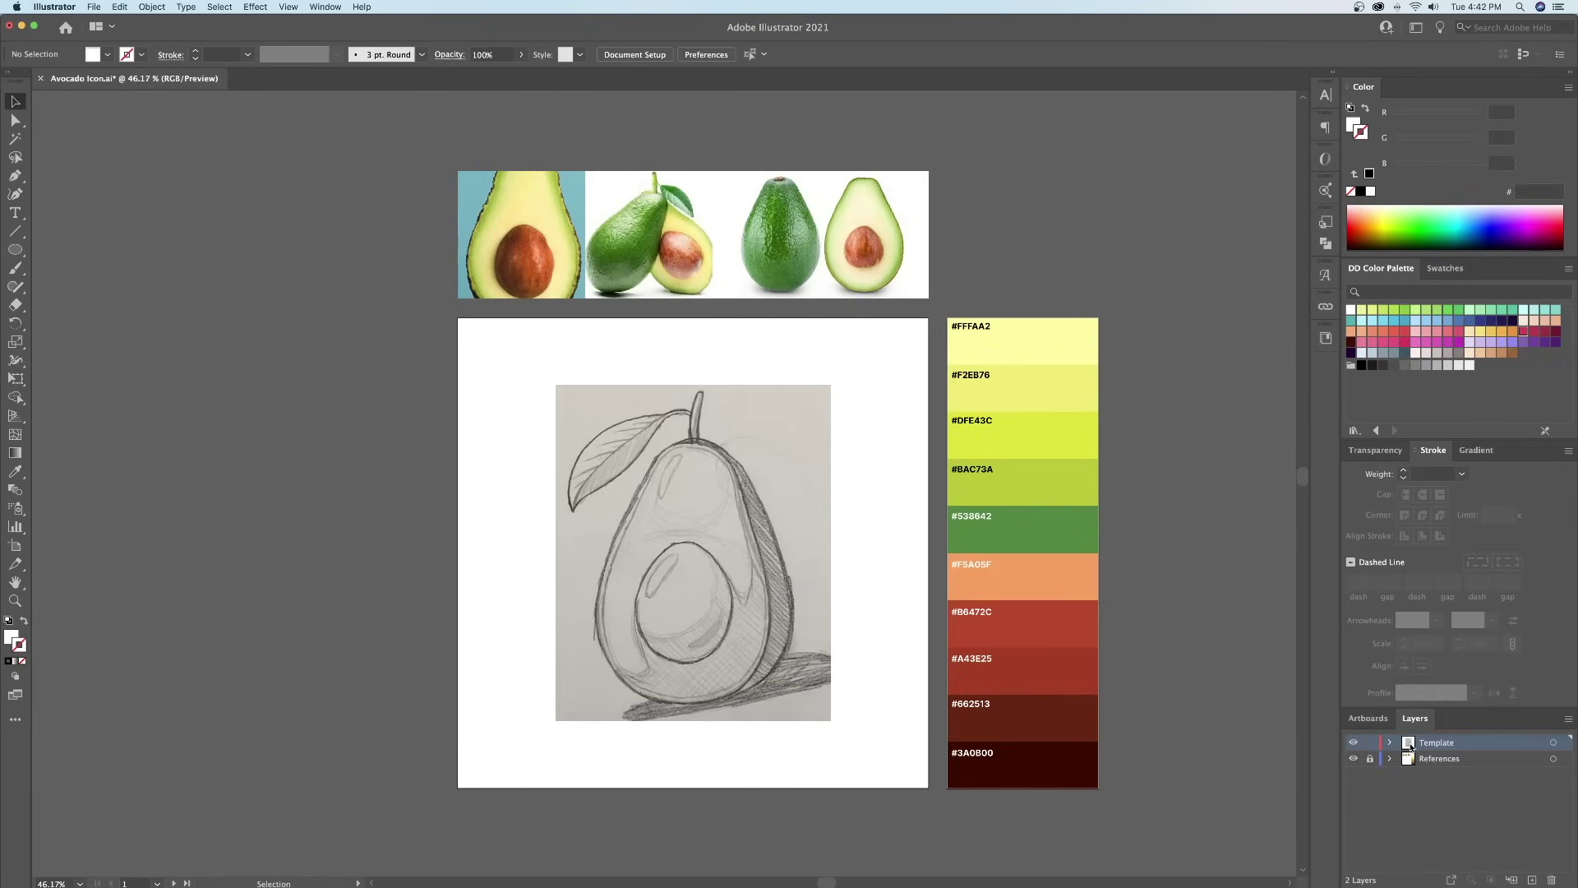
# - Convert the layer holding the avocado sketch into a template layer
pyautogui.doubleClick(1410, 745)
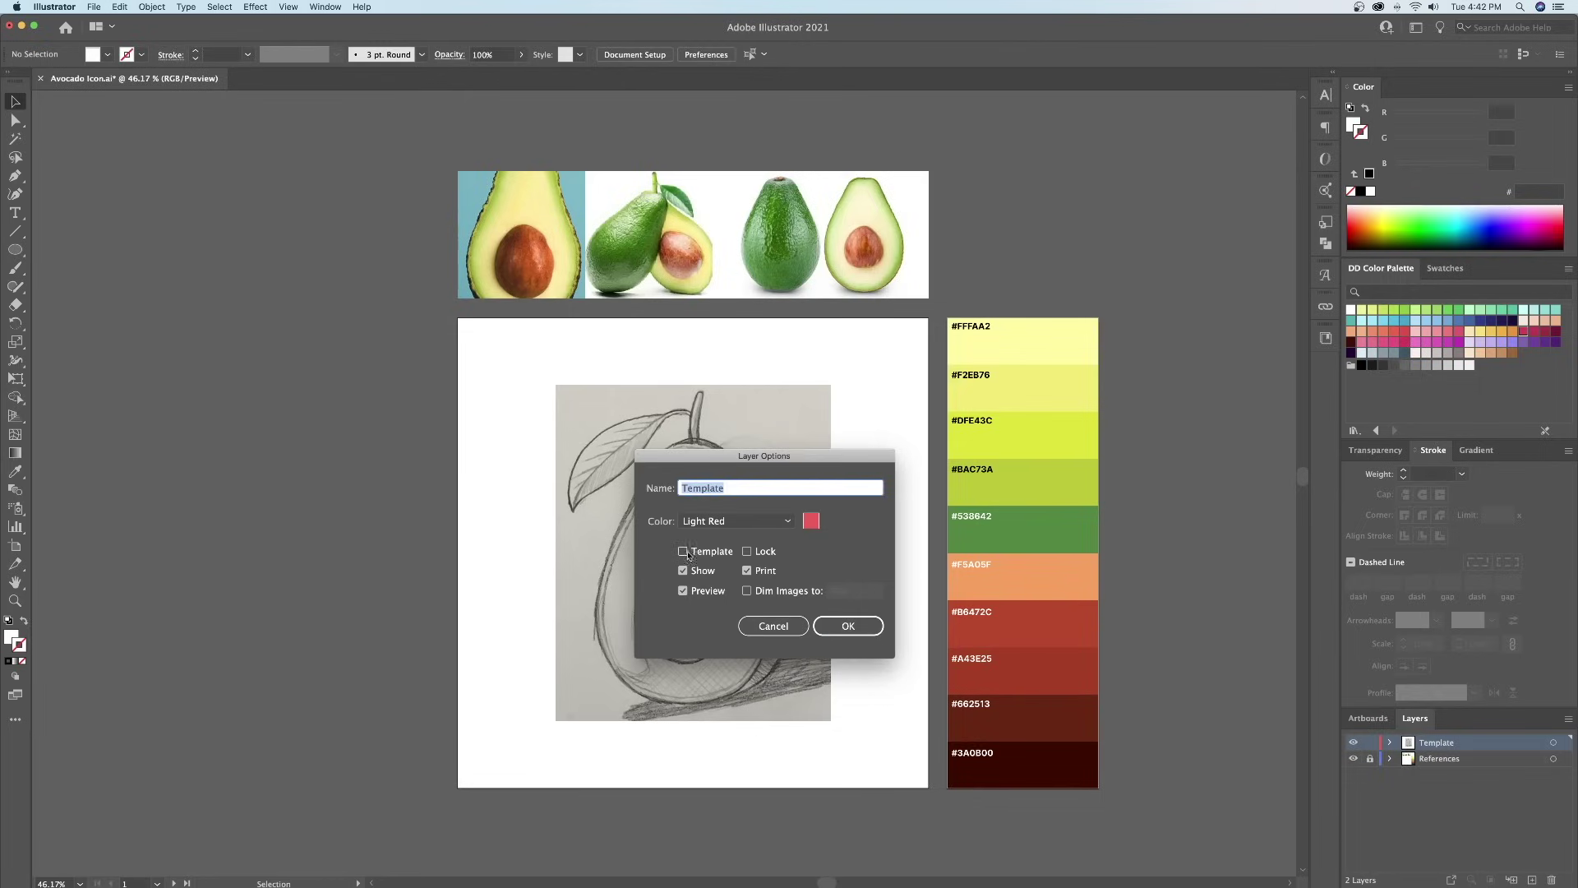
pyautogui.click(682, 551)
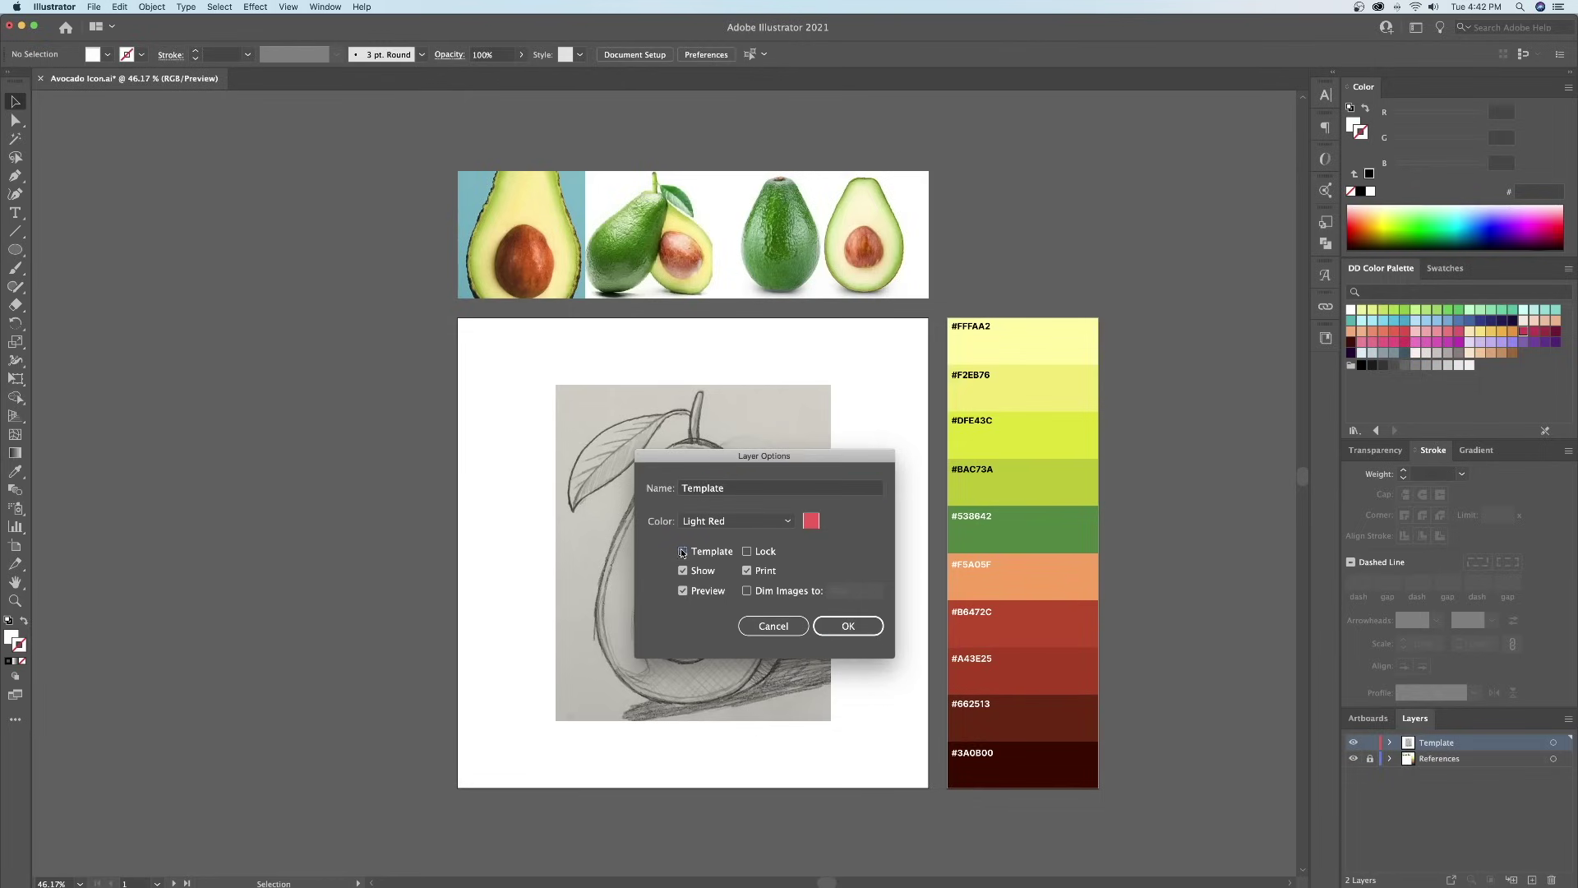
pyautogui.click(848, 626)
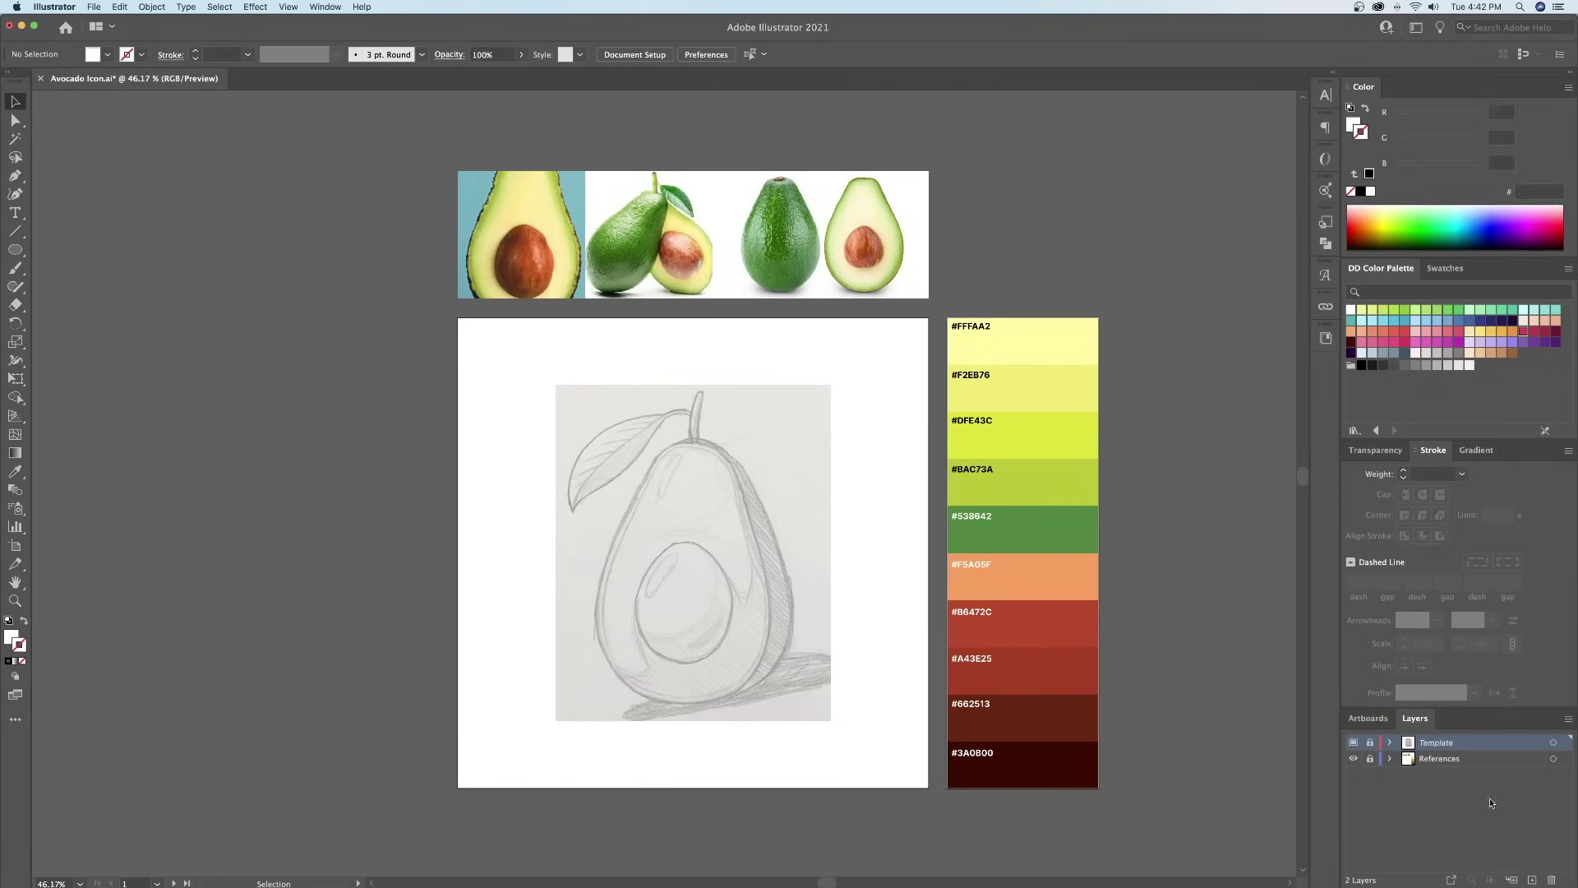
# - Add a new layer above the template and name it Outline
pyautogui.click(1532, 880)
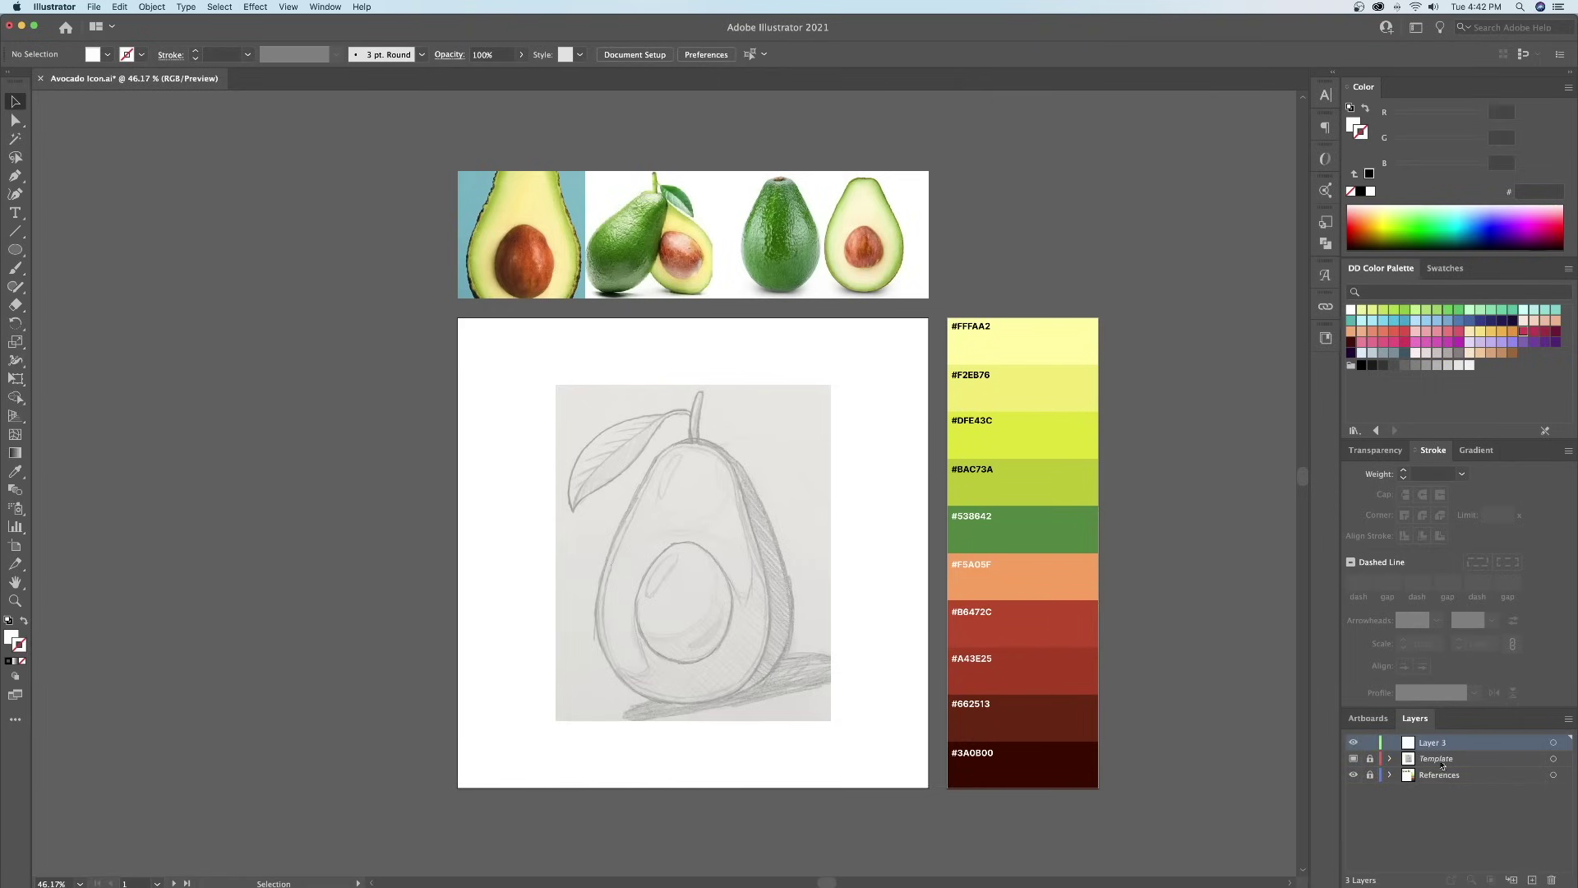
pyautogui.doubleClick(1430, 743)
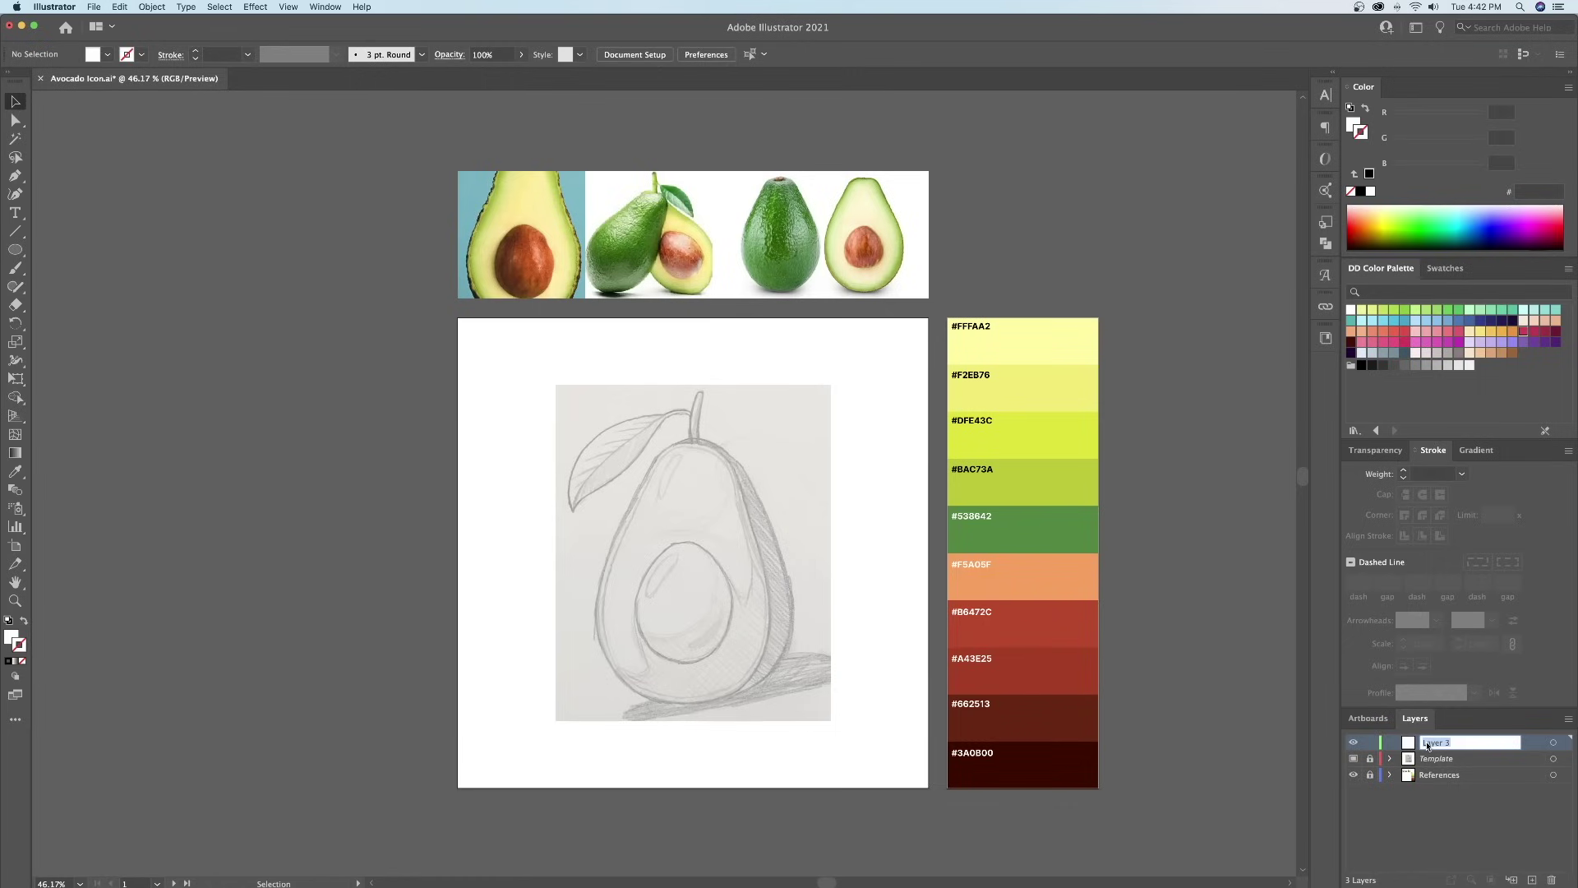
pyautogui.write('d')
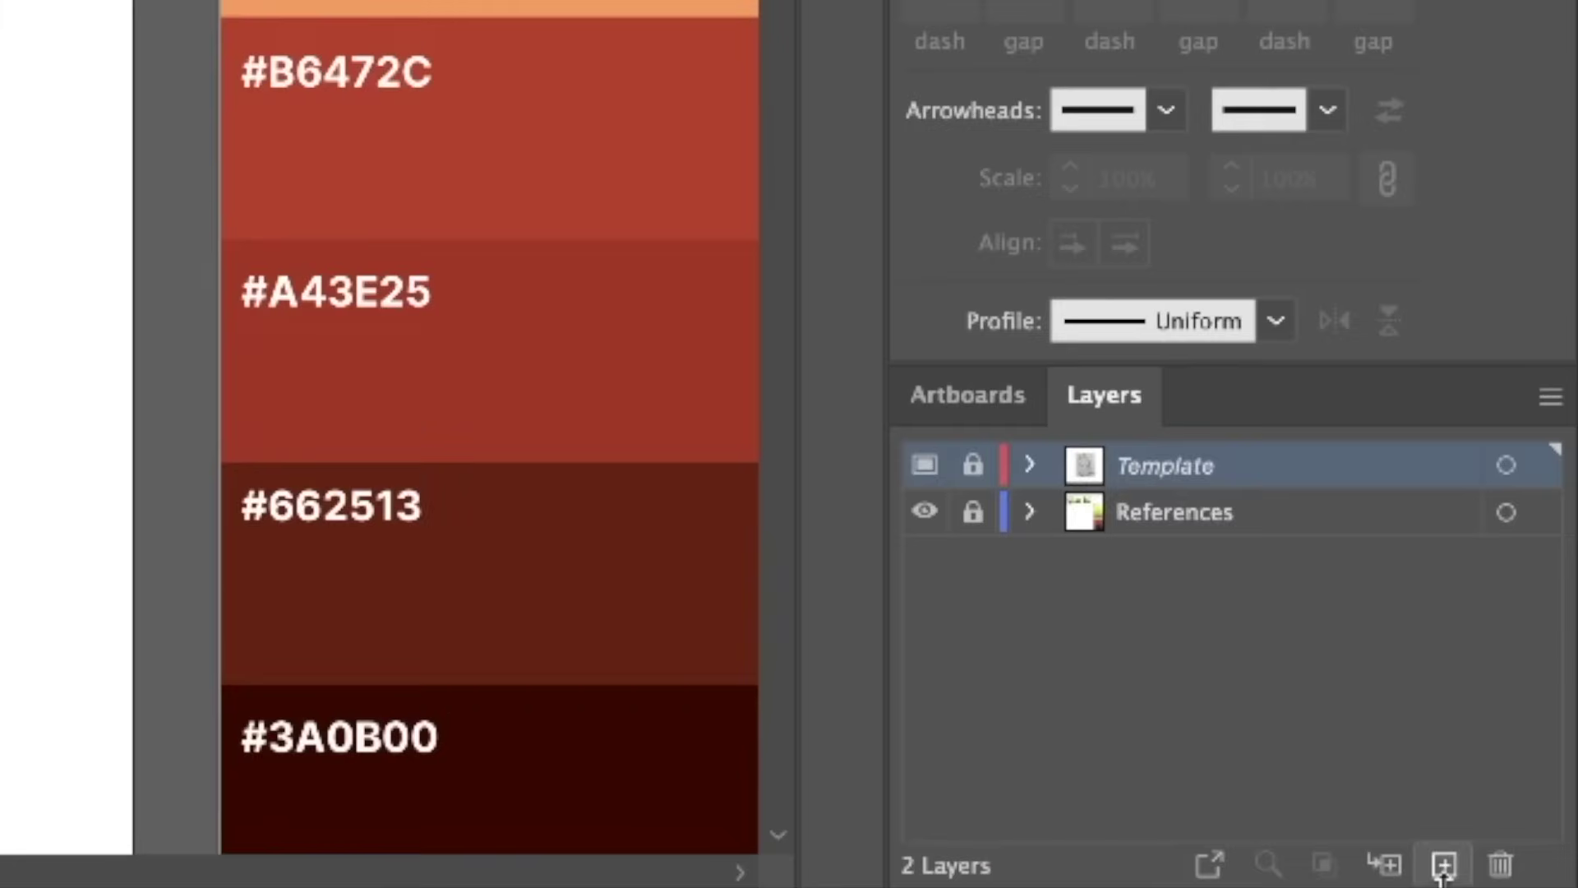
pyautogui.click(1531, 879)
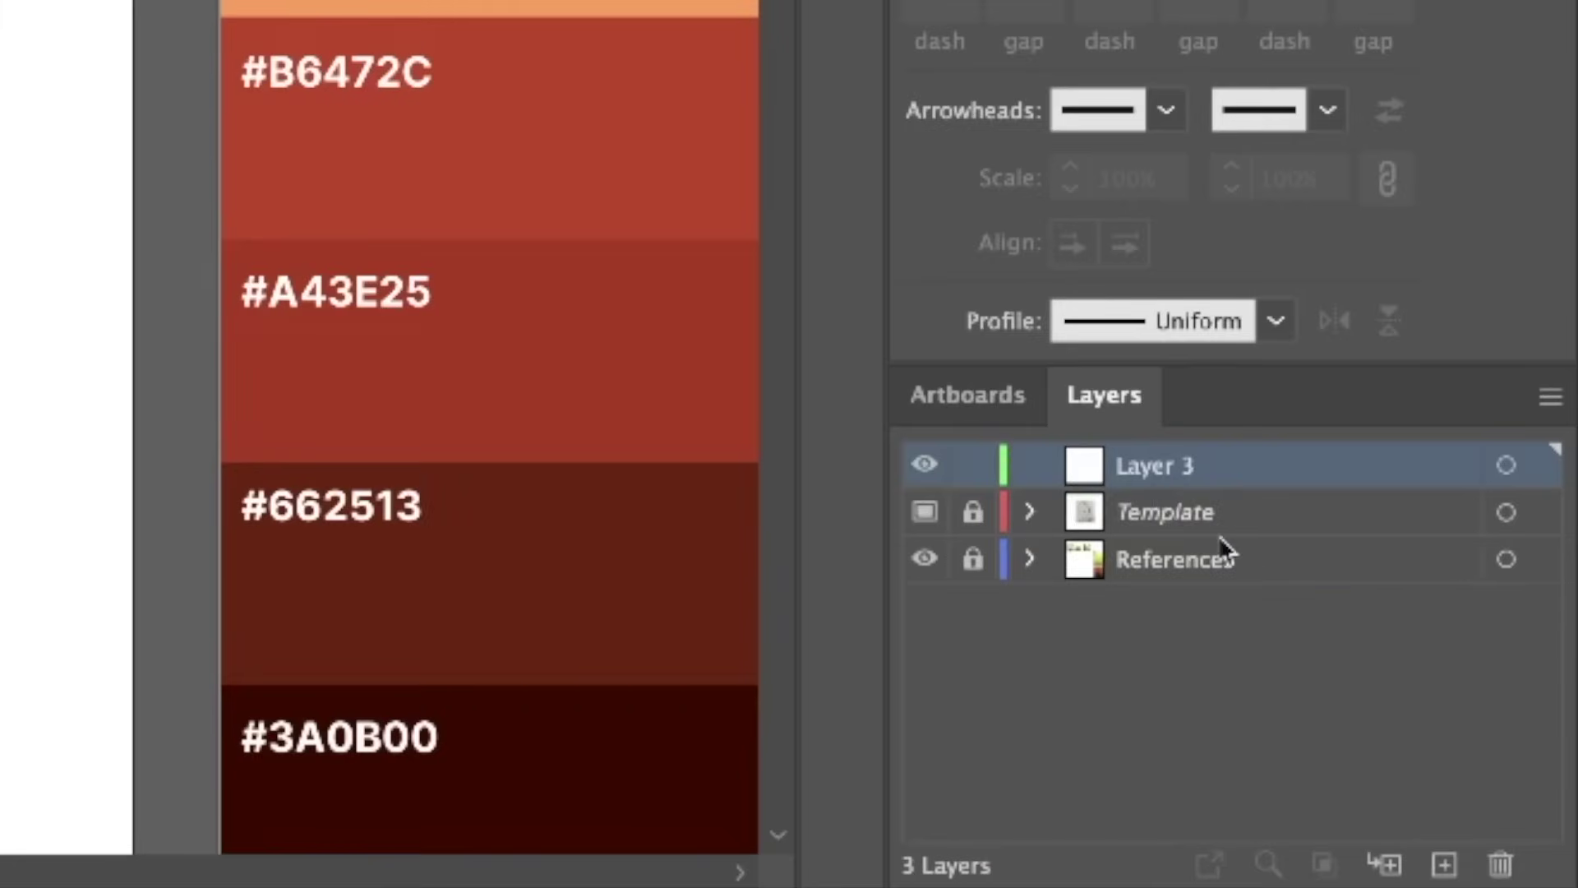
pyautogui.doubleClick(1151, 469)
pyautogui.write('Outline')
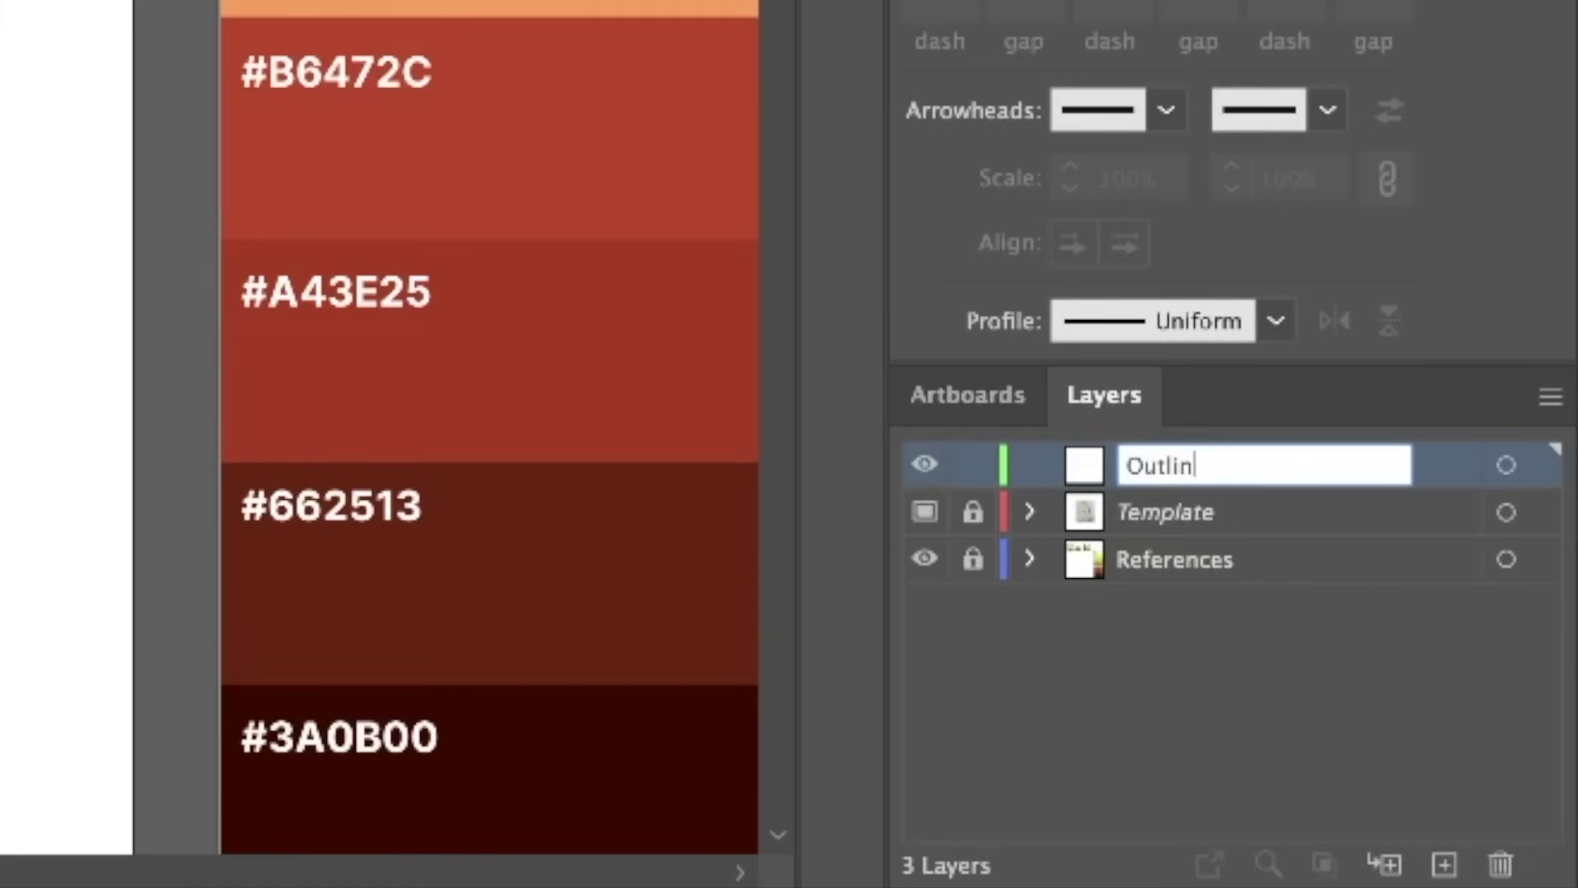
pyautogui.press('Return')
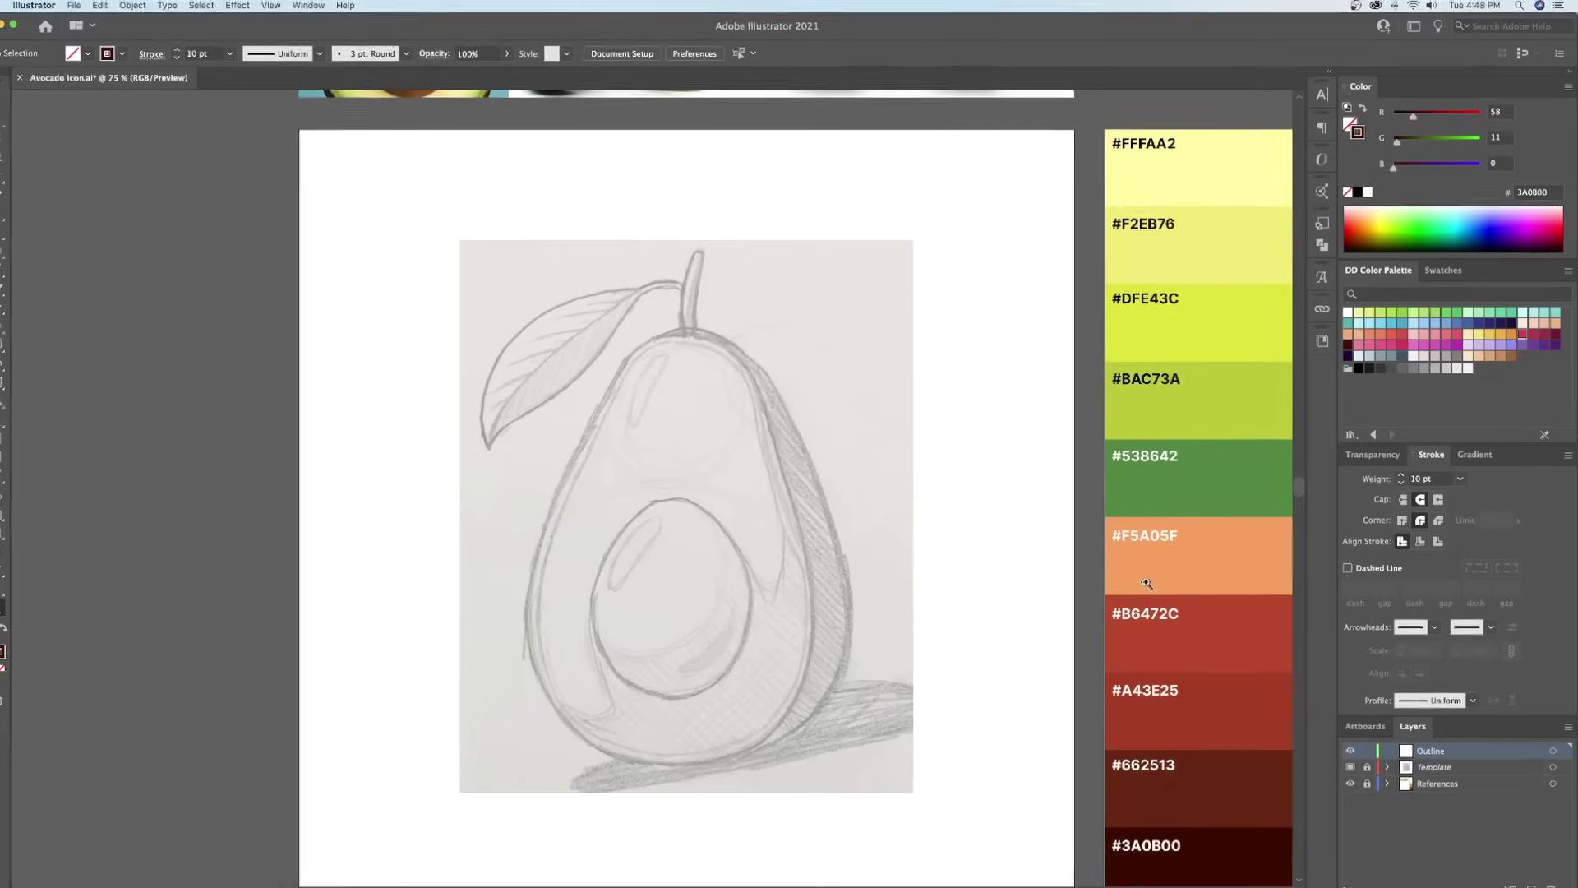
# - Draw a circle about 418 px in diameter from the centre of the avocado's pit
pyautogui.moveTo(690, 657); pyautogui.dragTo(719, 634)
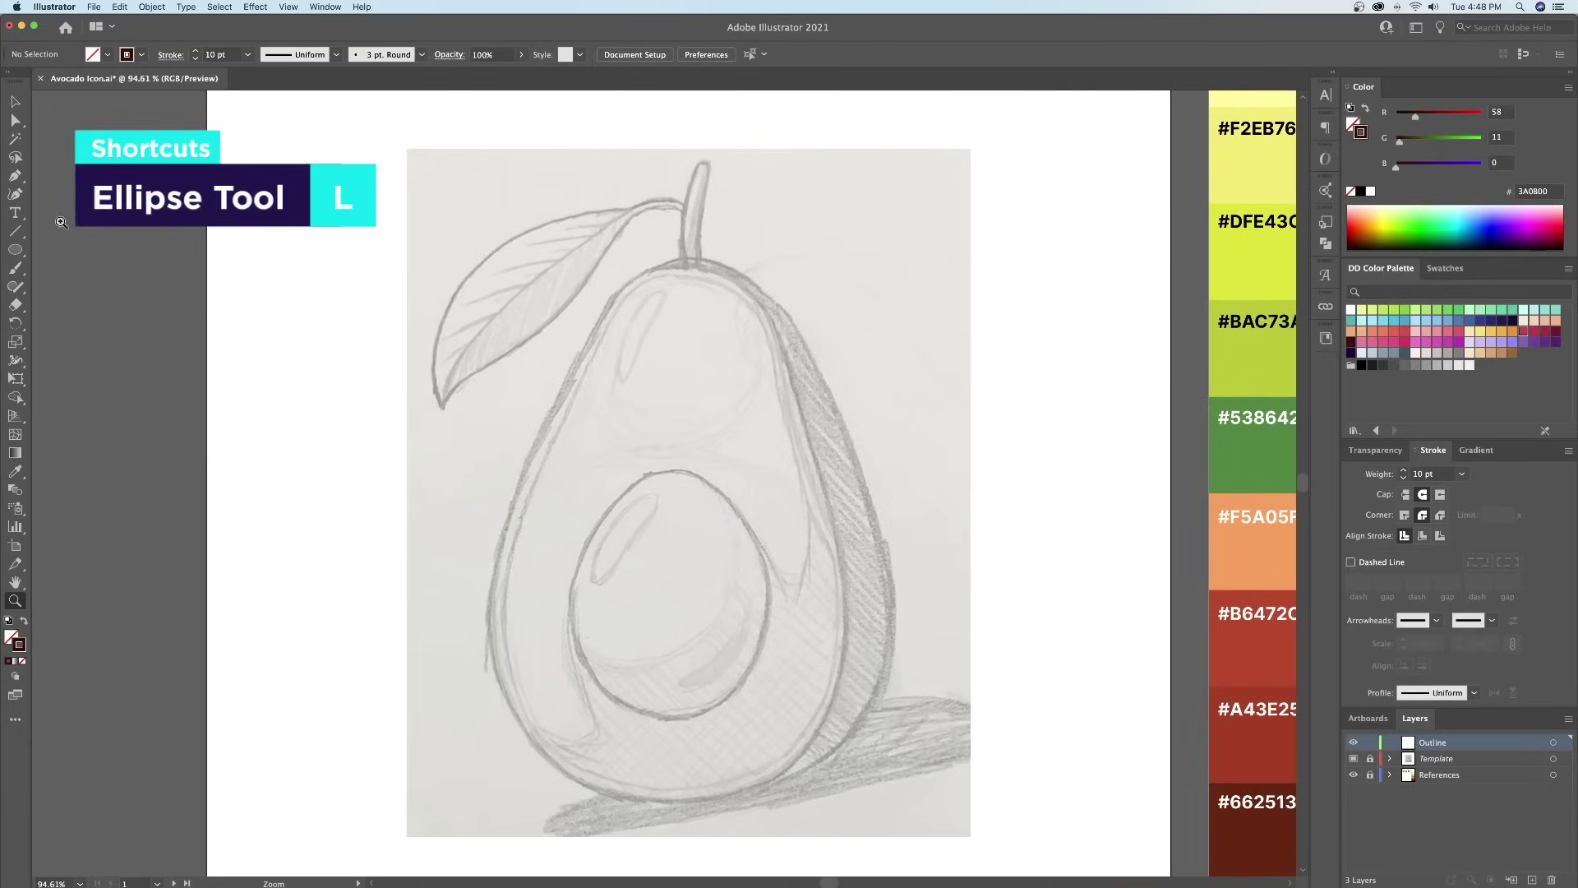
pyautogui.click(15, 250)
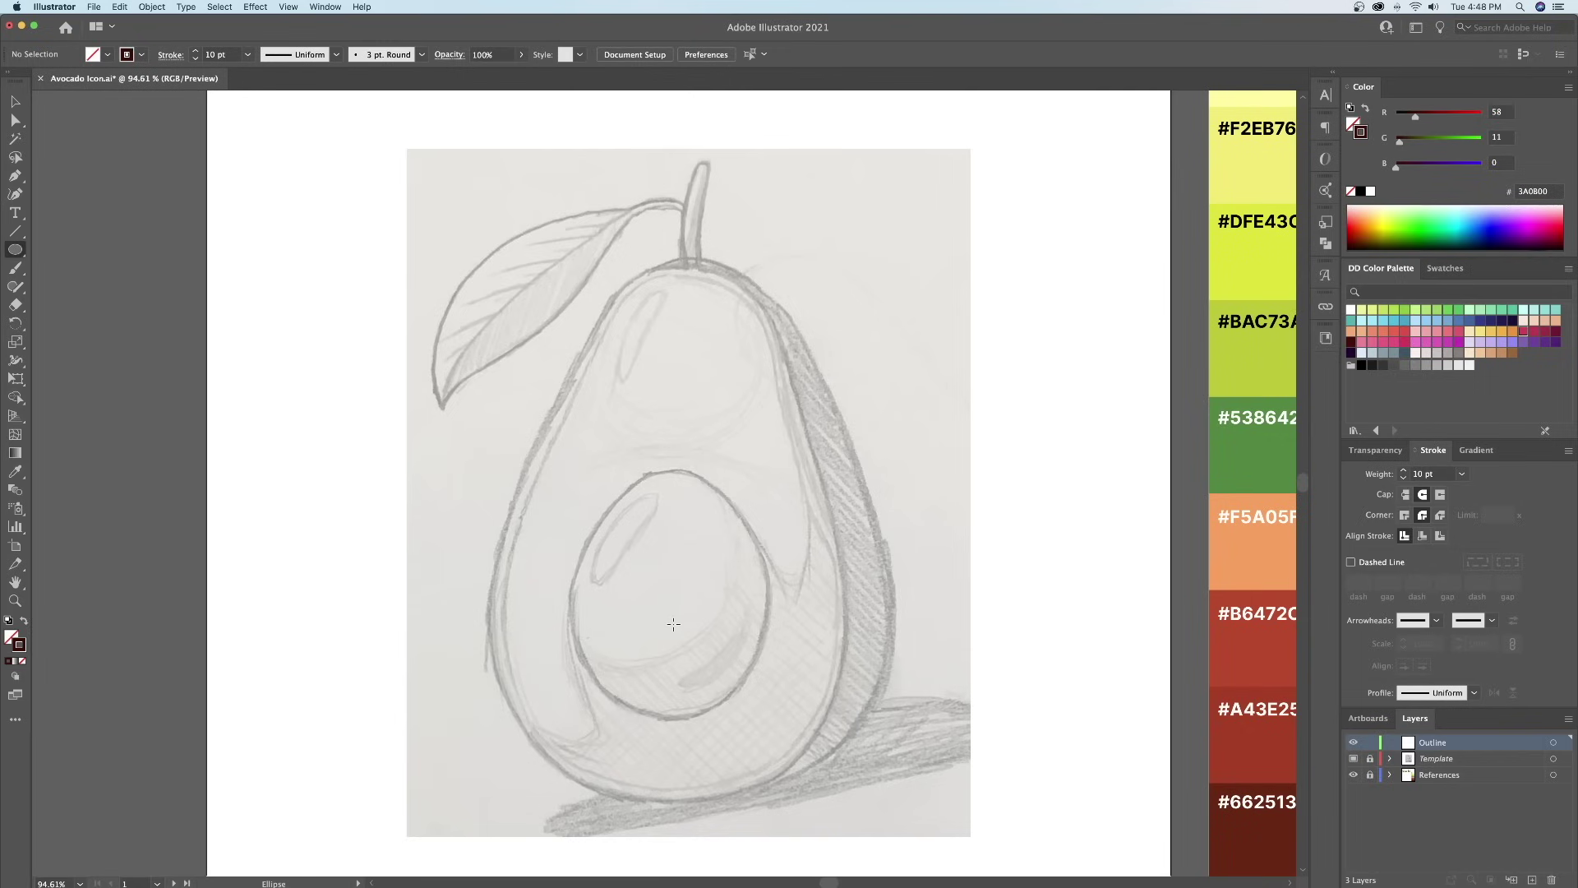
pyautogui.moveTo(676, 613)
pyautogui.mouseDown()
pyautogui.moveTo(859, 695)
pyautogui.moveTo(839, 698)
pyautogui.mouseUp()
pyautogui.press('v')
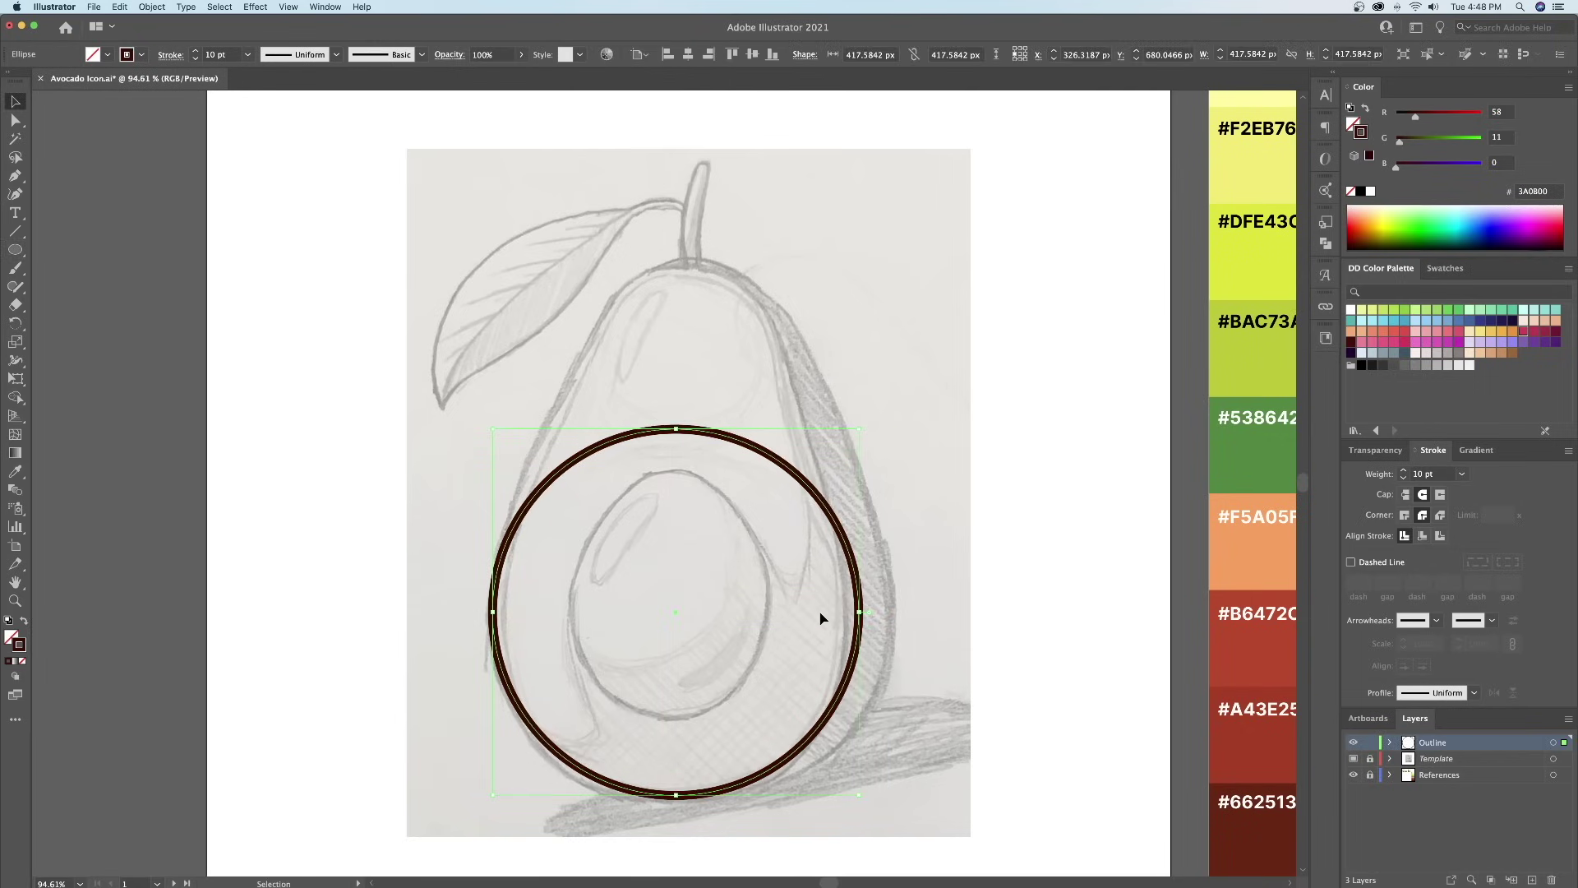
# - Move the circle's top anchor point straight up about 178 px to form the egg-shaped avocado body
pyautogui.click(15, 120)
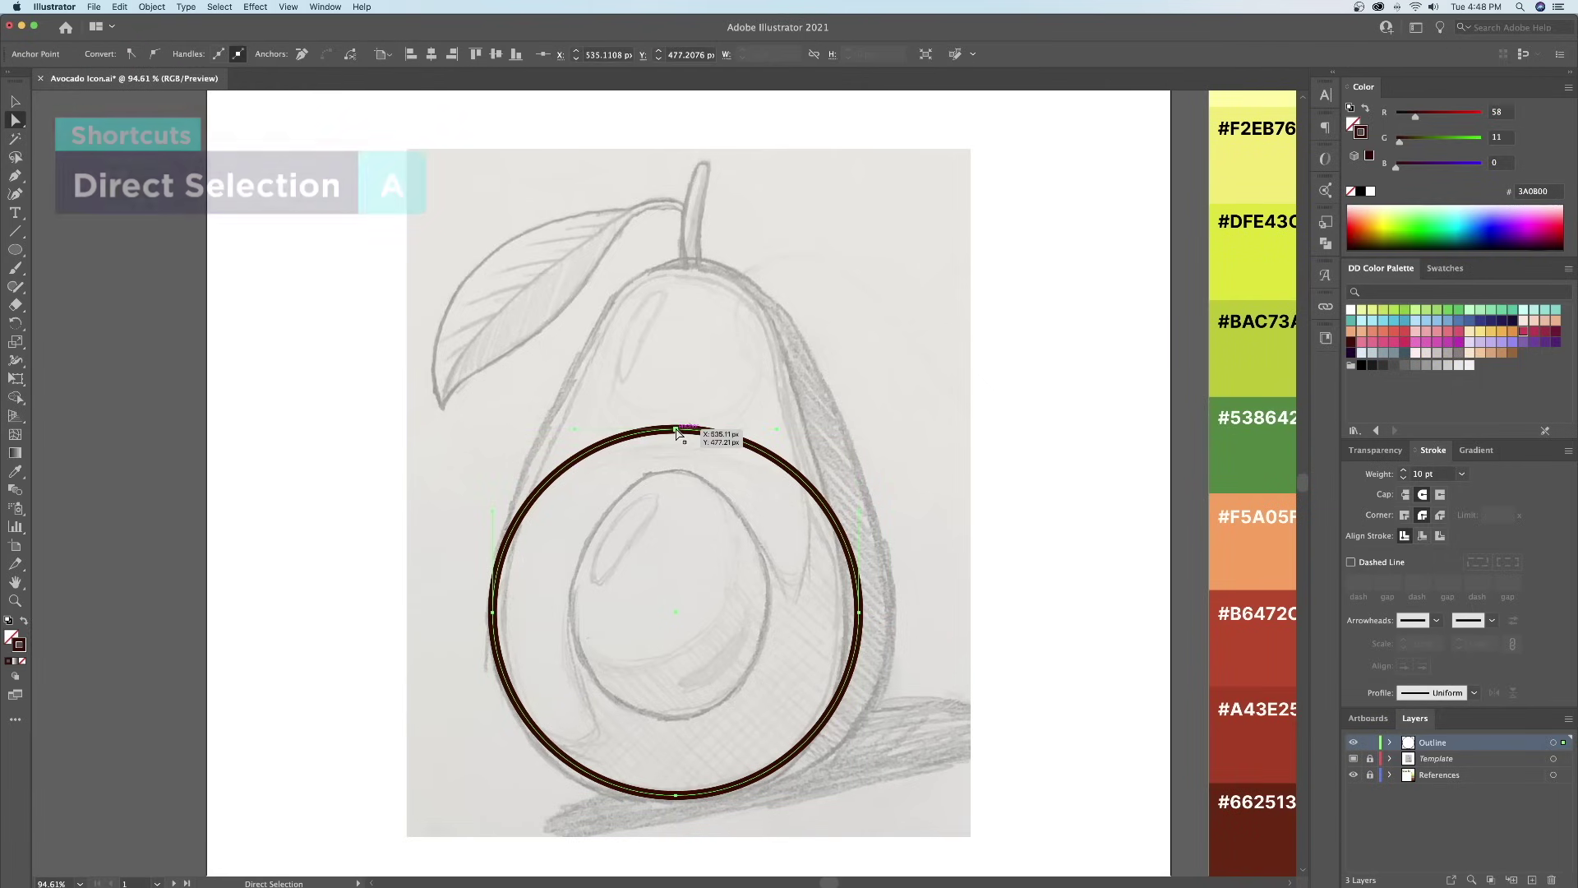
pyautogui.moveTo(675, 426); pyautogui.dragTo(683, 281)
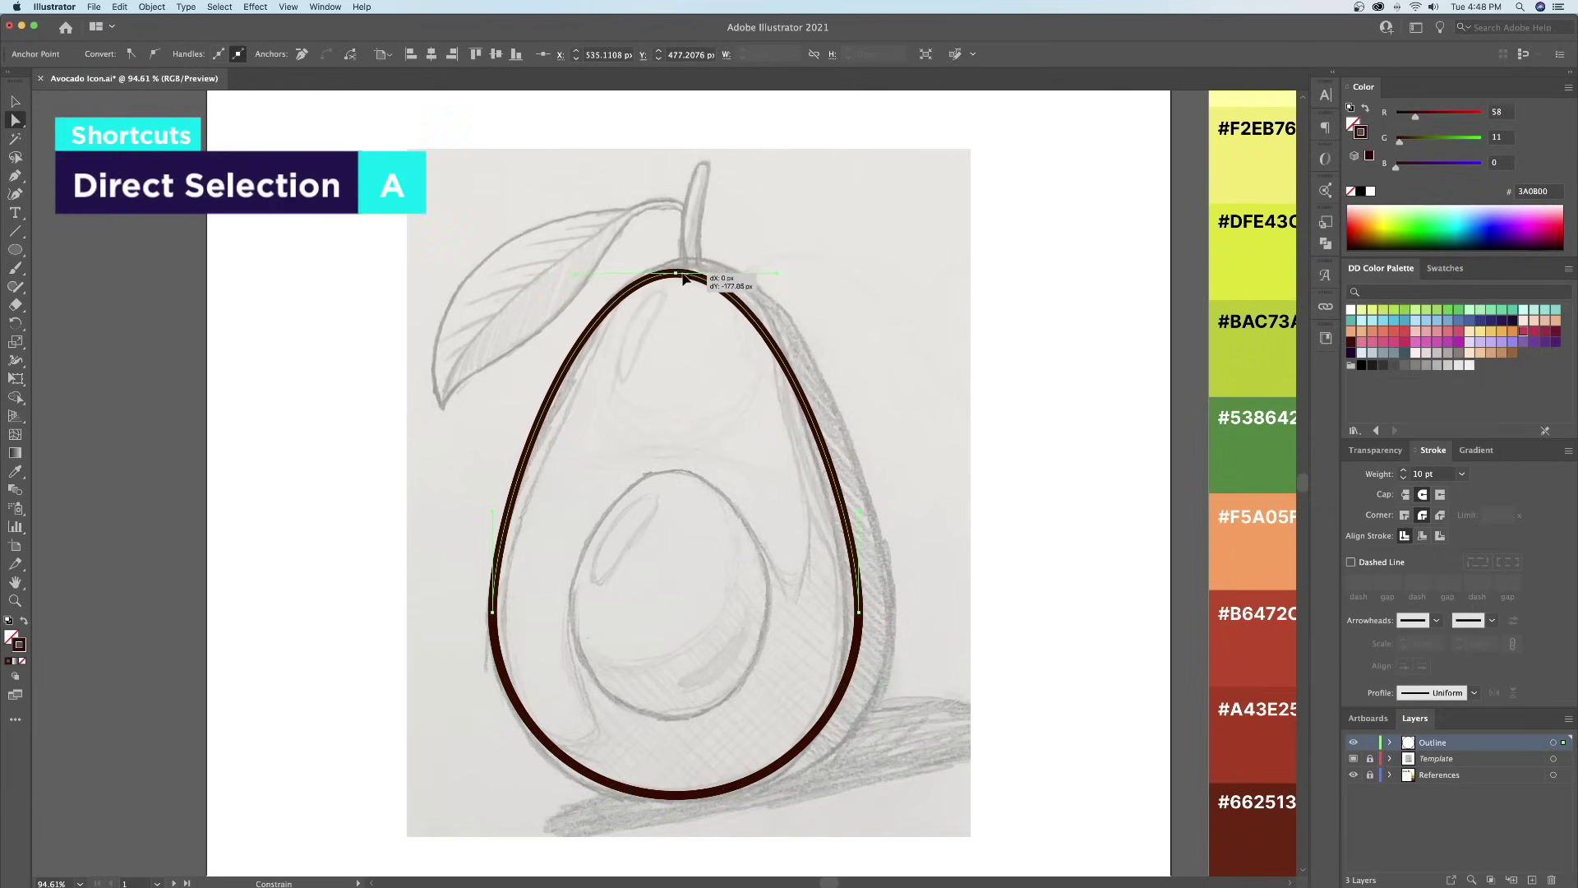
pyautogui.press('v')
pyautogui.click(842, 286)
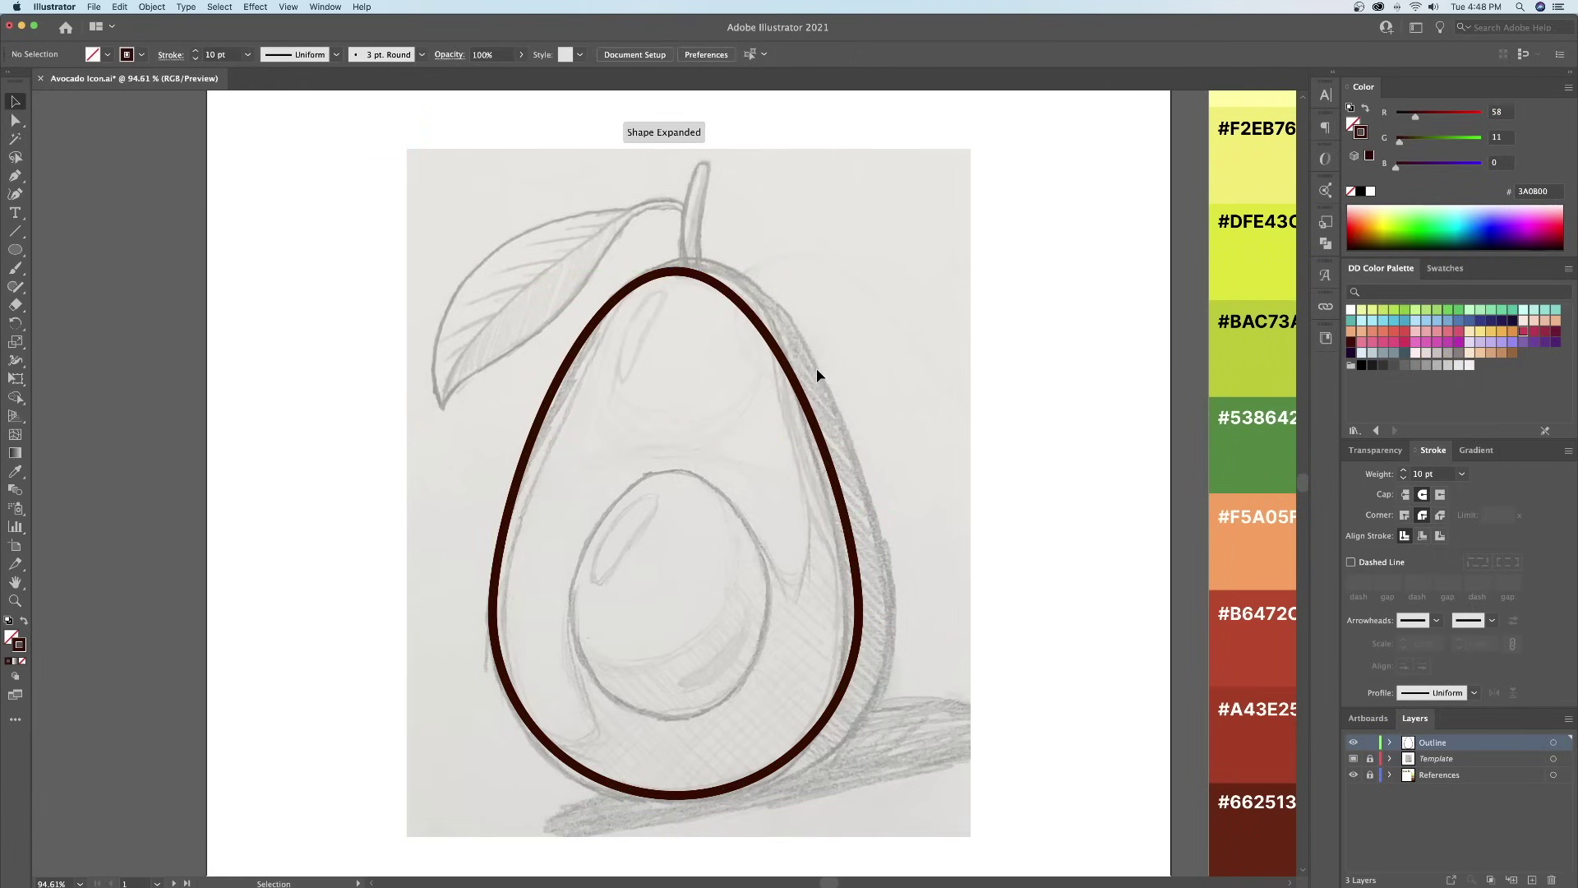
# - Copy the egg-shaped body outline and paste the duplicate directly behind the original
pyautogui.click(788, 386)
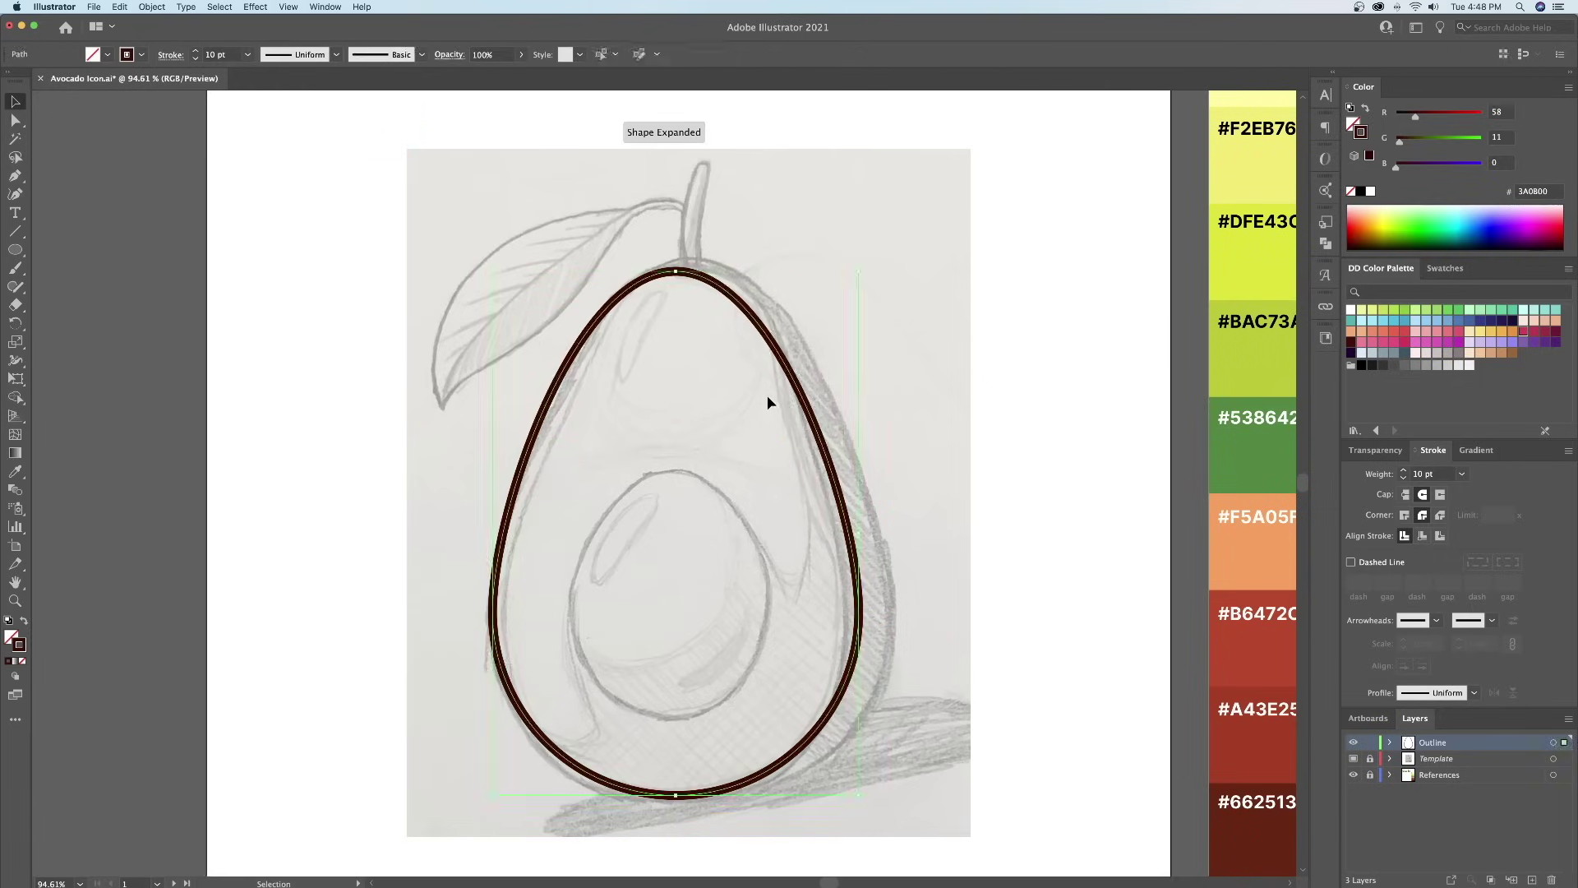
pyautogui.click(902, 360)
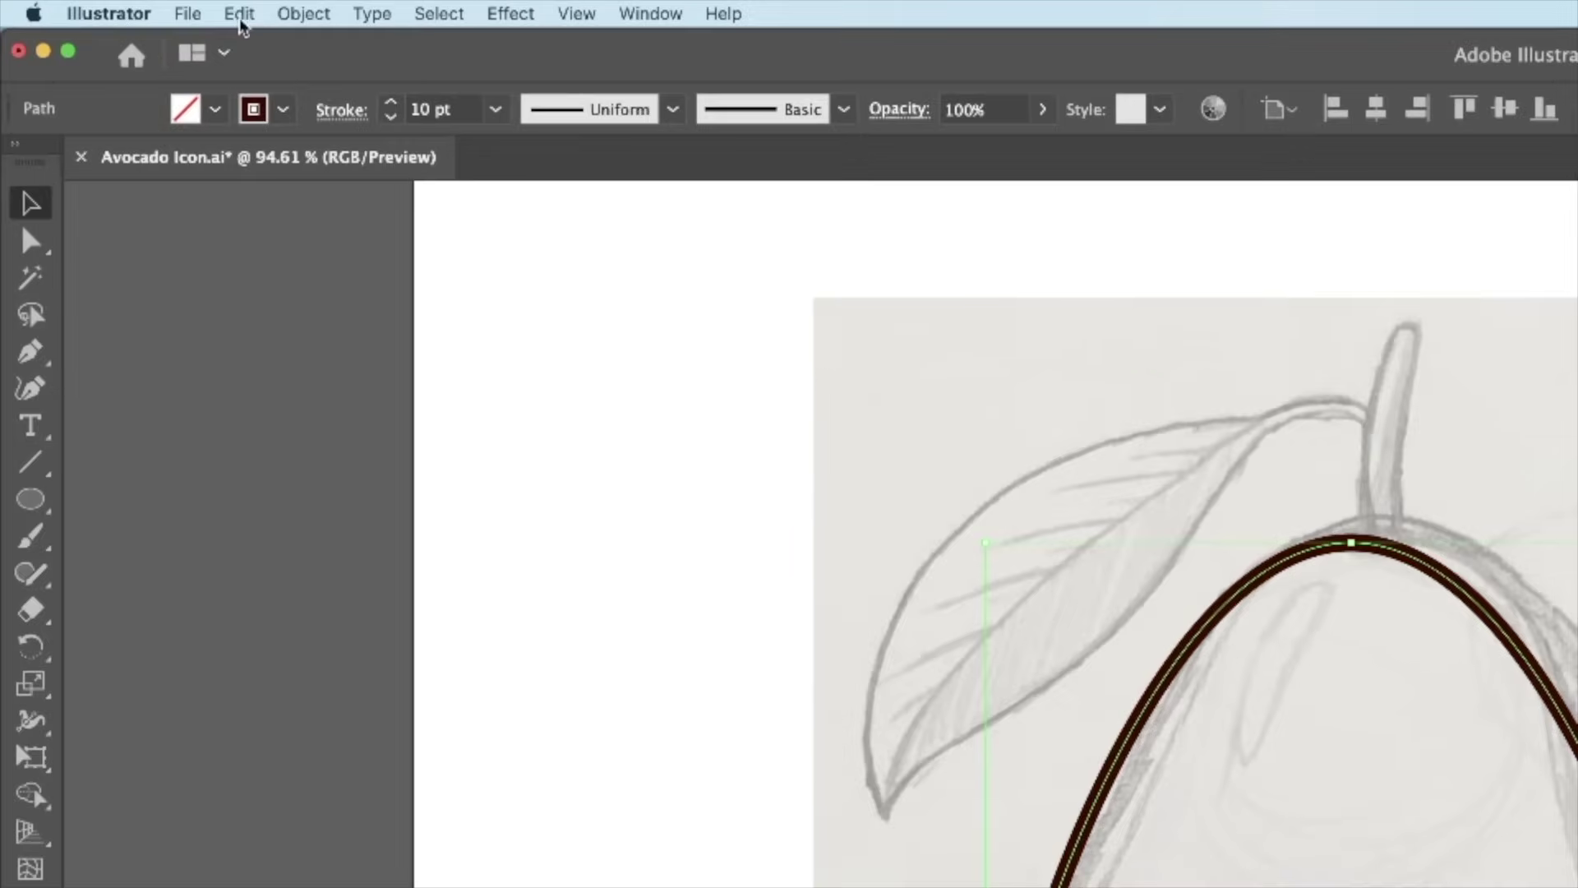
pyautogui.click(119, 7)
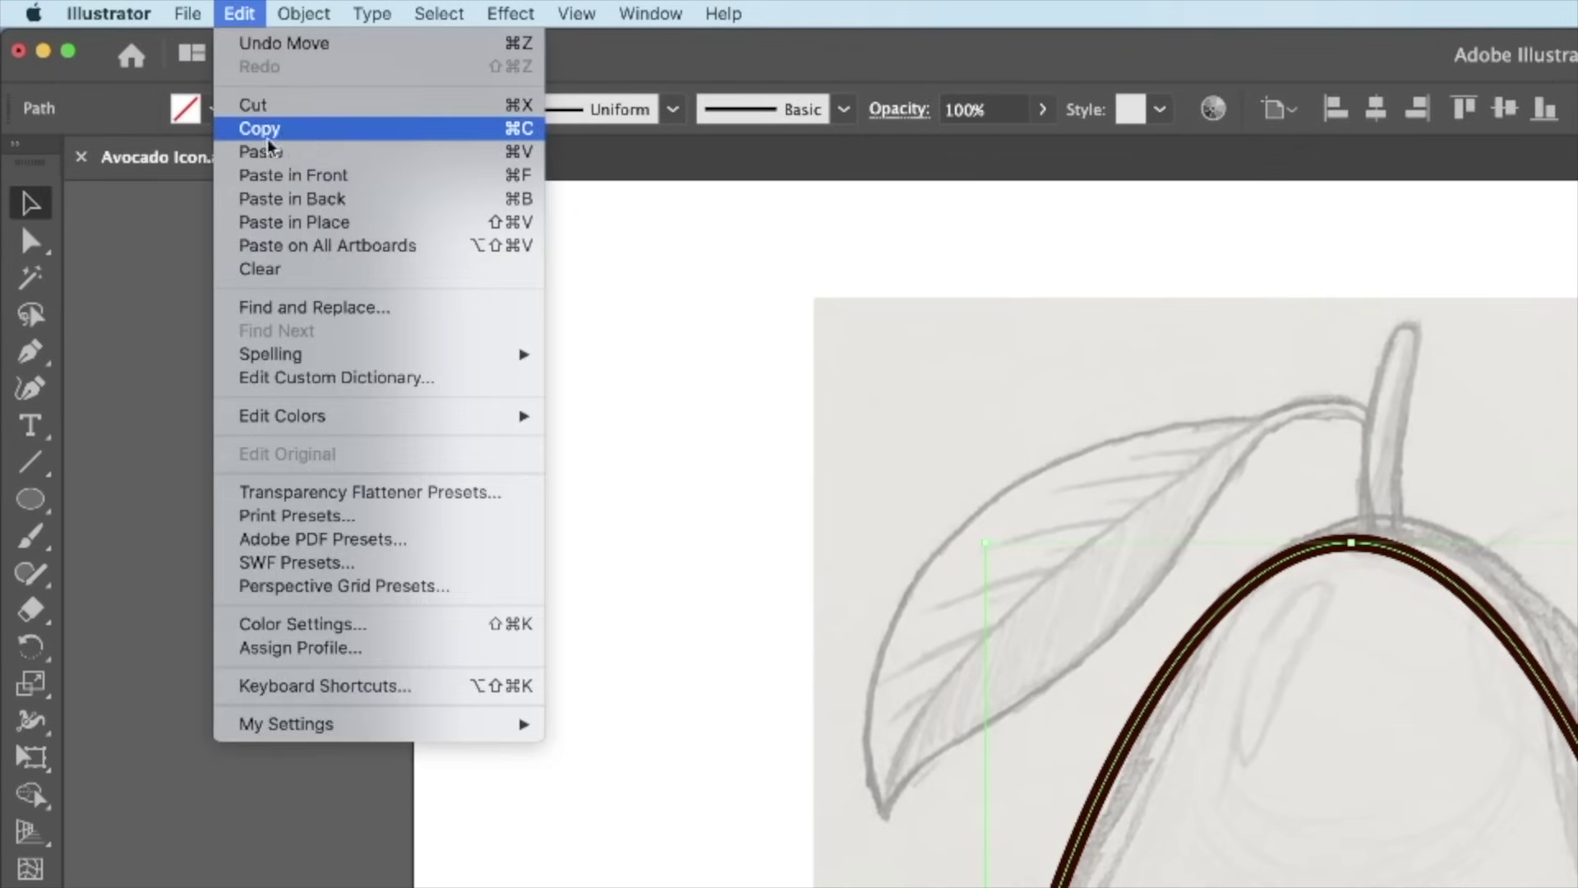
pyautogui.click(303, 137)
pyautogui.click(241, 16)
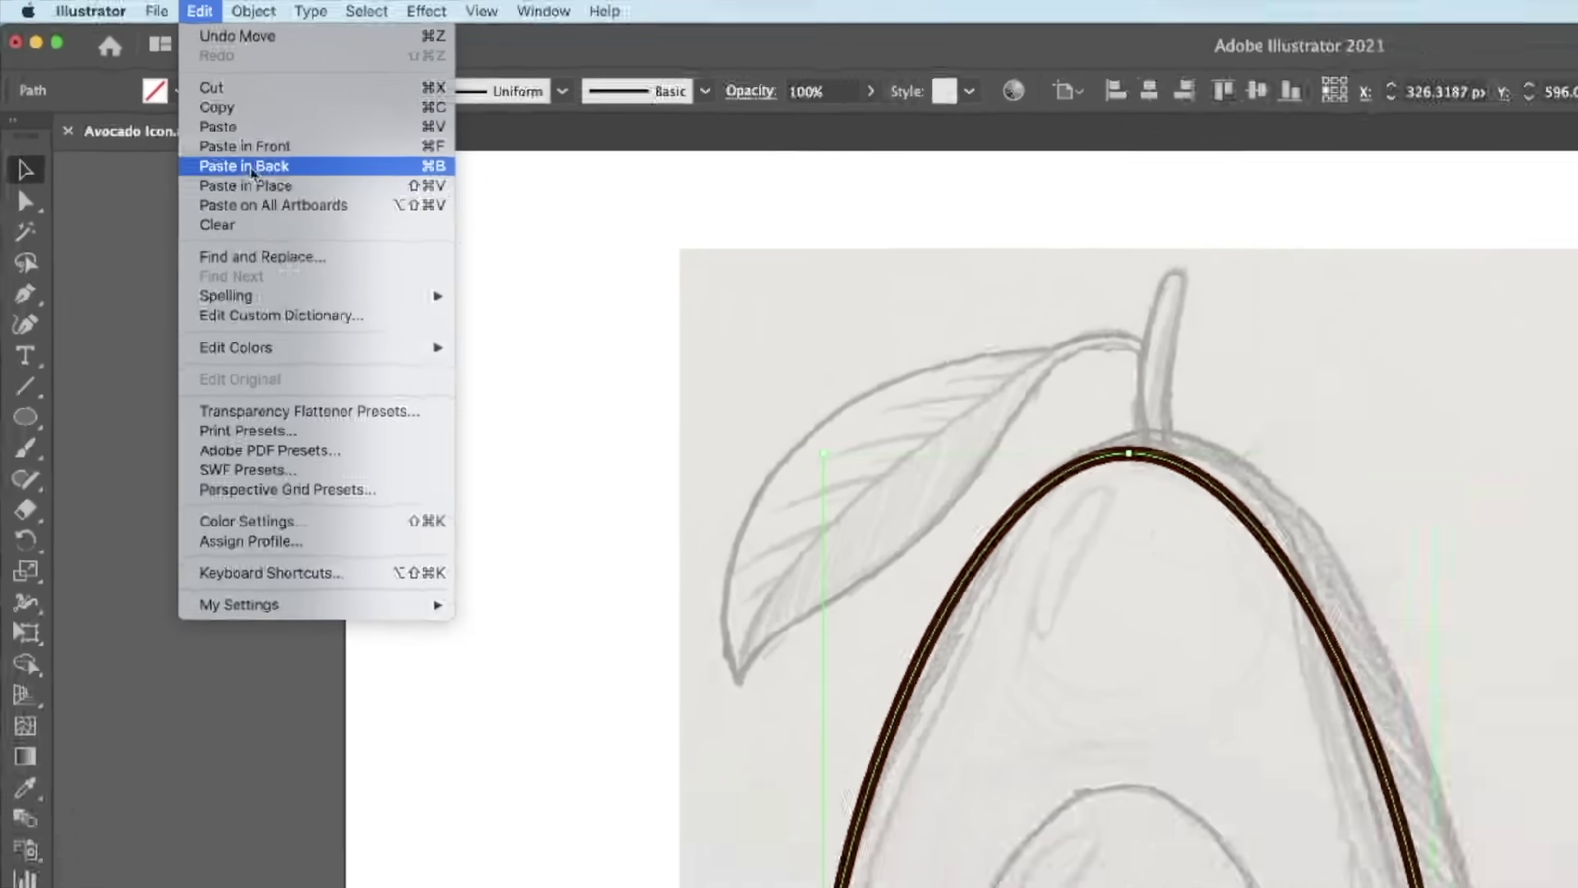
pyautogui.click(285, 199)
# - Nudge the rear copy of the body outline about 36 px to the right, over the sketch's shaded skin edge
pyautogui.press('Right')
pyautogui.press('Right')
pyautogui.press('Right')
pyautogui.press('Right')
pyautogui.press('Right')
pyautogui.press('Right')
pyautogui.press('Right')
pyautogui.press('Right')
pyautogui.press('Right')
pyautogui.press('Right')
pyautogui.press('Right')
pyautogui.press('Right')
pyautogui.press('Right')
pyautogui.press('Right')
pyautogui.press('Right')
pyautogui.press('Right')
pyautogui.press('Right')
pyautogui.press('Right')
pyautogui.press('Right')
pyautogui.press('Right')
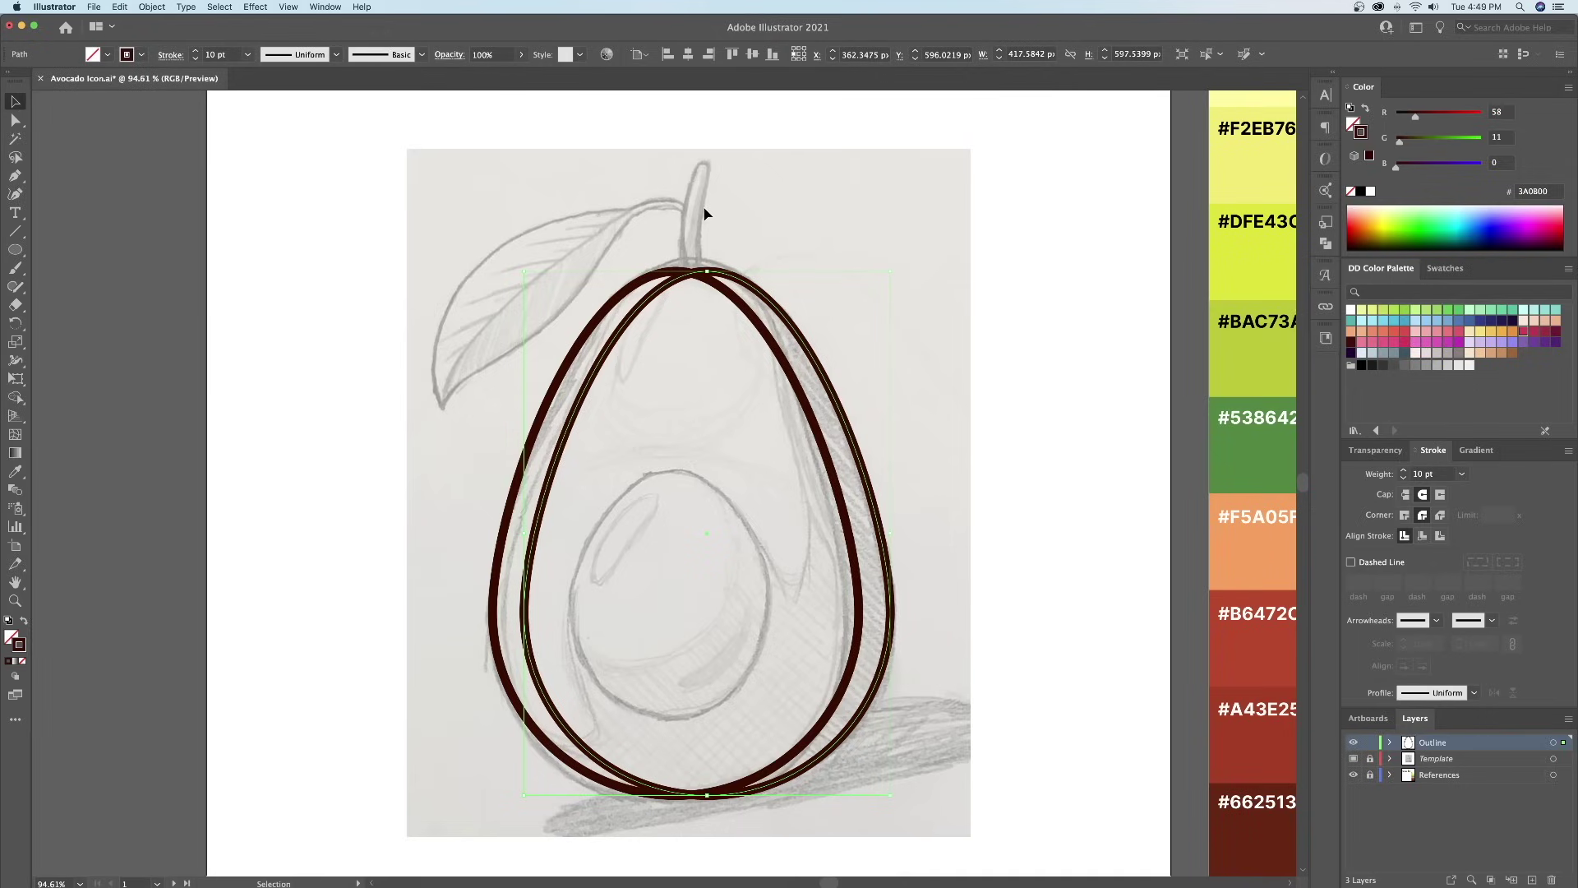
pyautogui.click(849, 231)
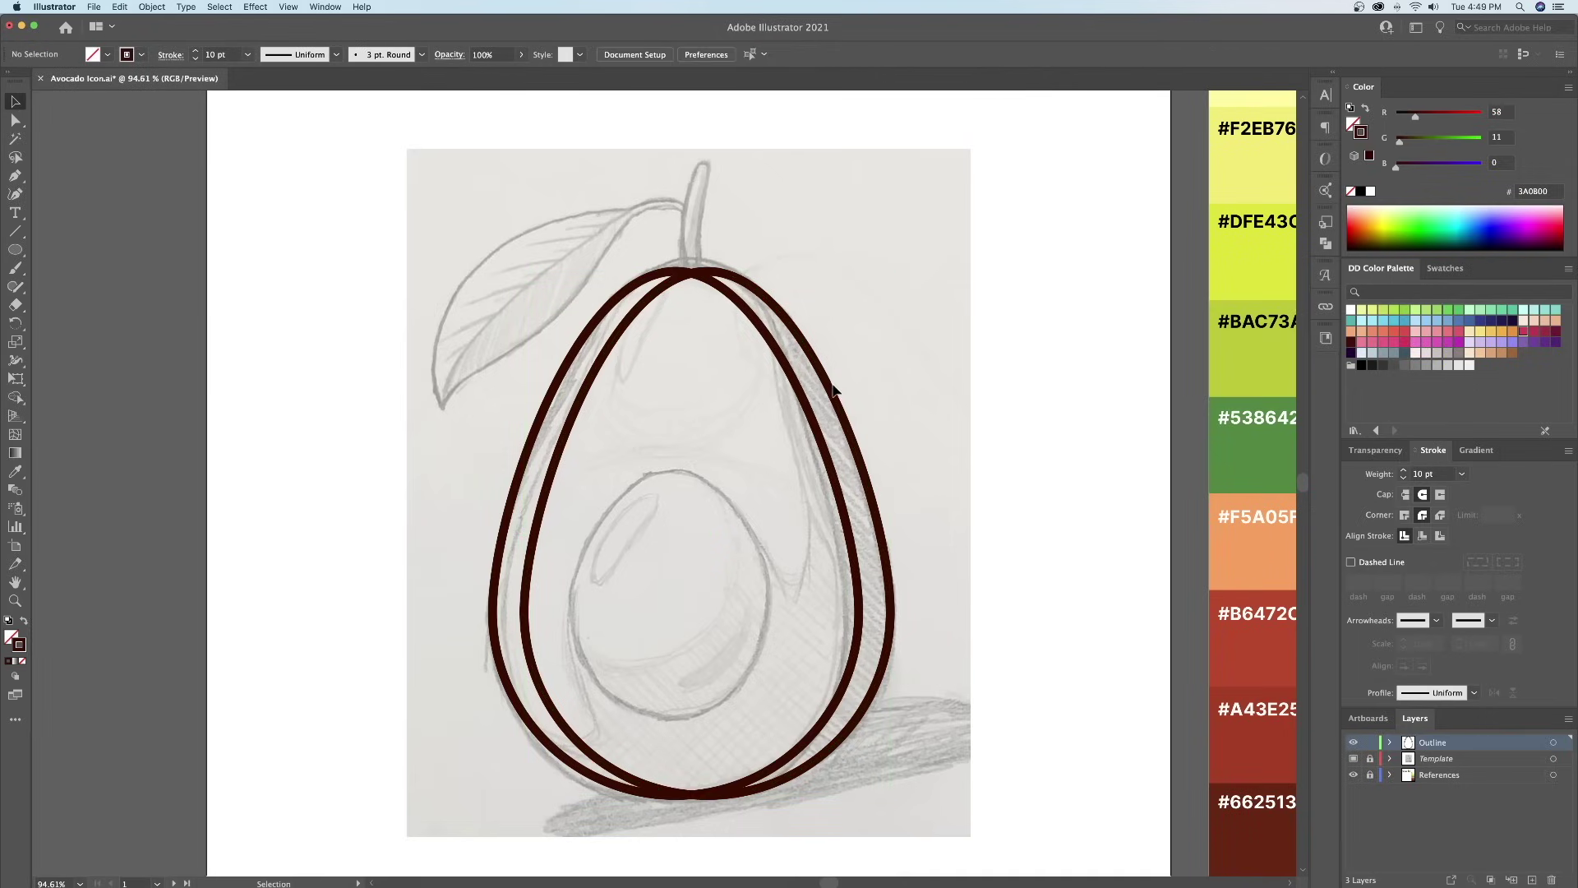
# - Delete the left anchor point of the rear outline, keeping only its right half as an open path
pyautogui.click(833, 392)
pyautogui.press('a')
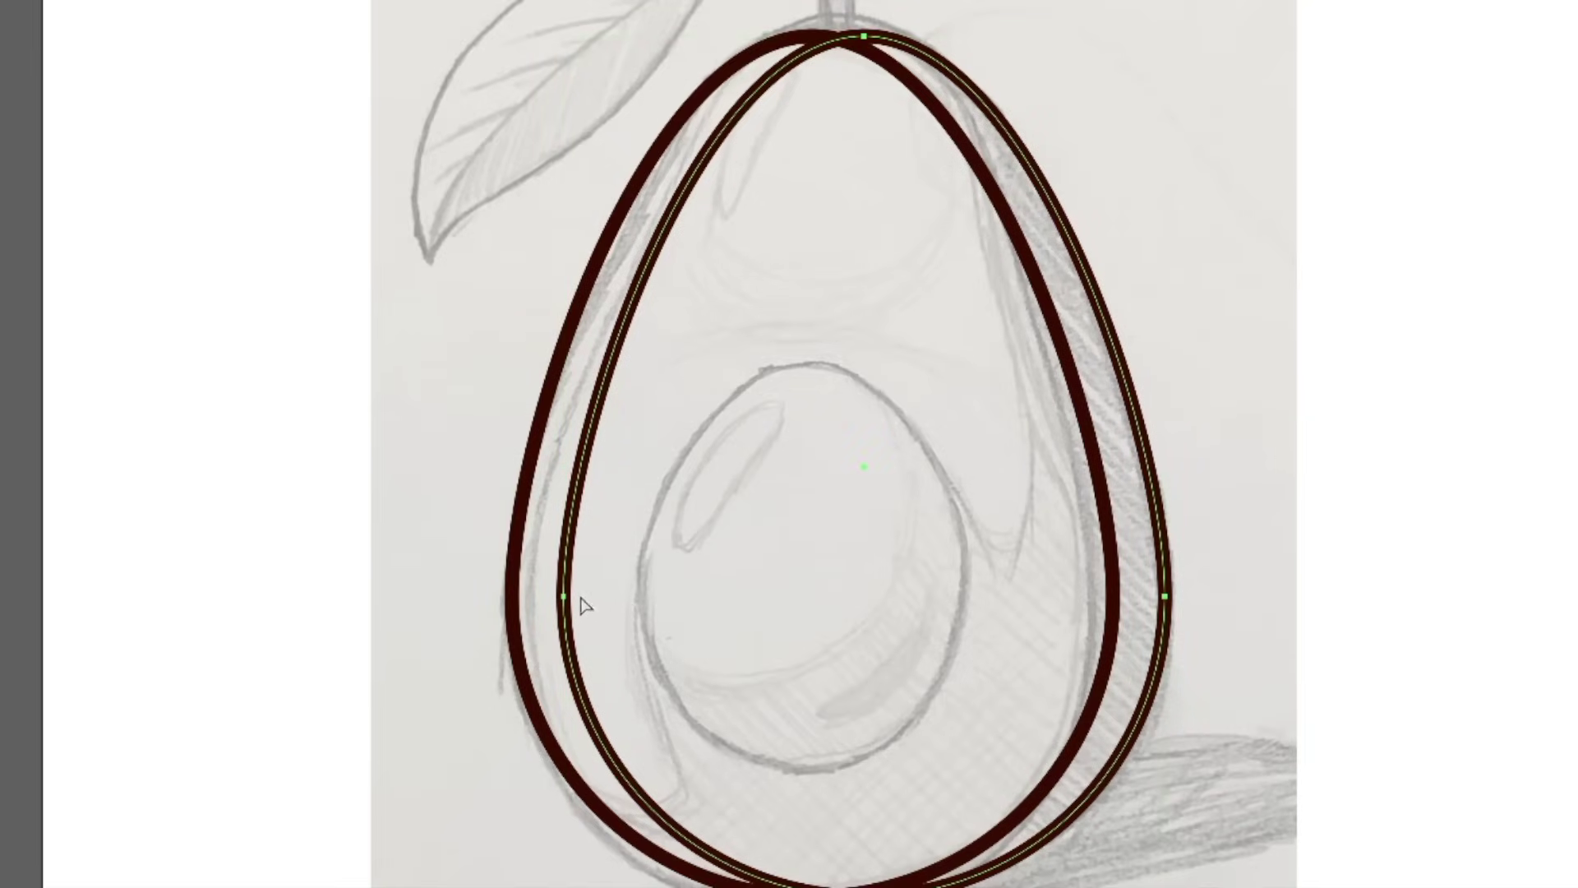
pyautogui.click(564, 597)
pyautogui.press('Delete')
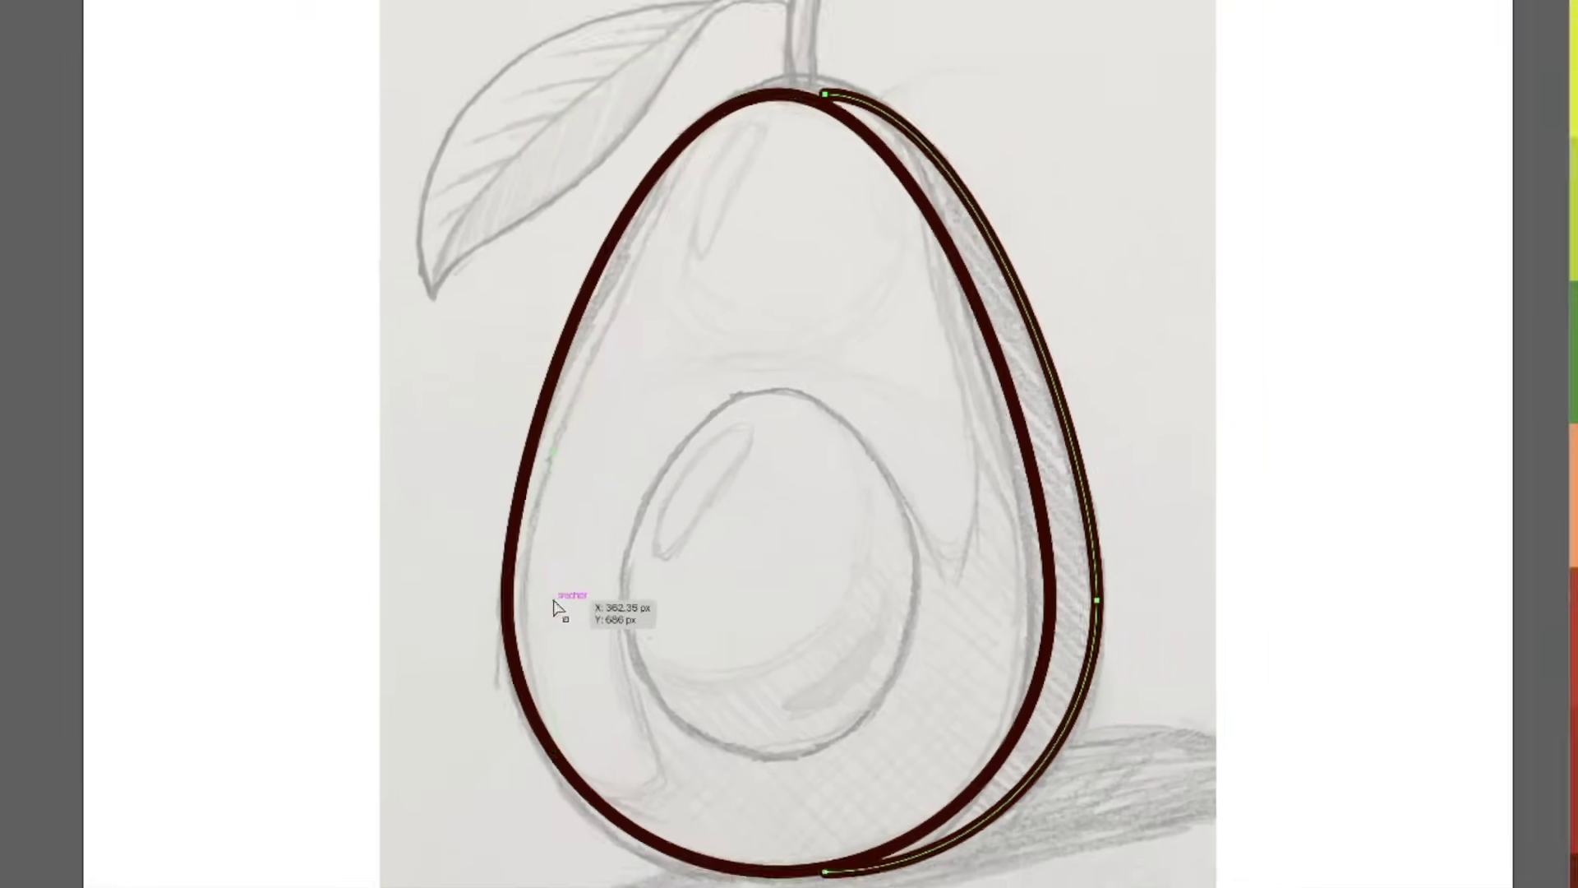
pyautogui.press('v')
pyautogui.click(791, 201)
# - Extend the open path's upper end with the Pen tool to the top anchor of the front body outline
pyautogui.press('z')
pyautogui.moveTo(765, 245); pyautogui.dragTo(899, 249)
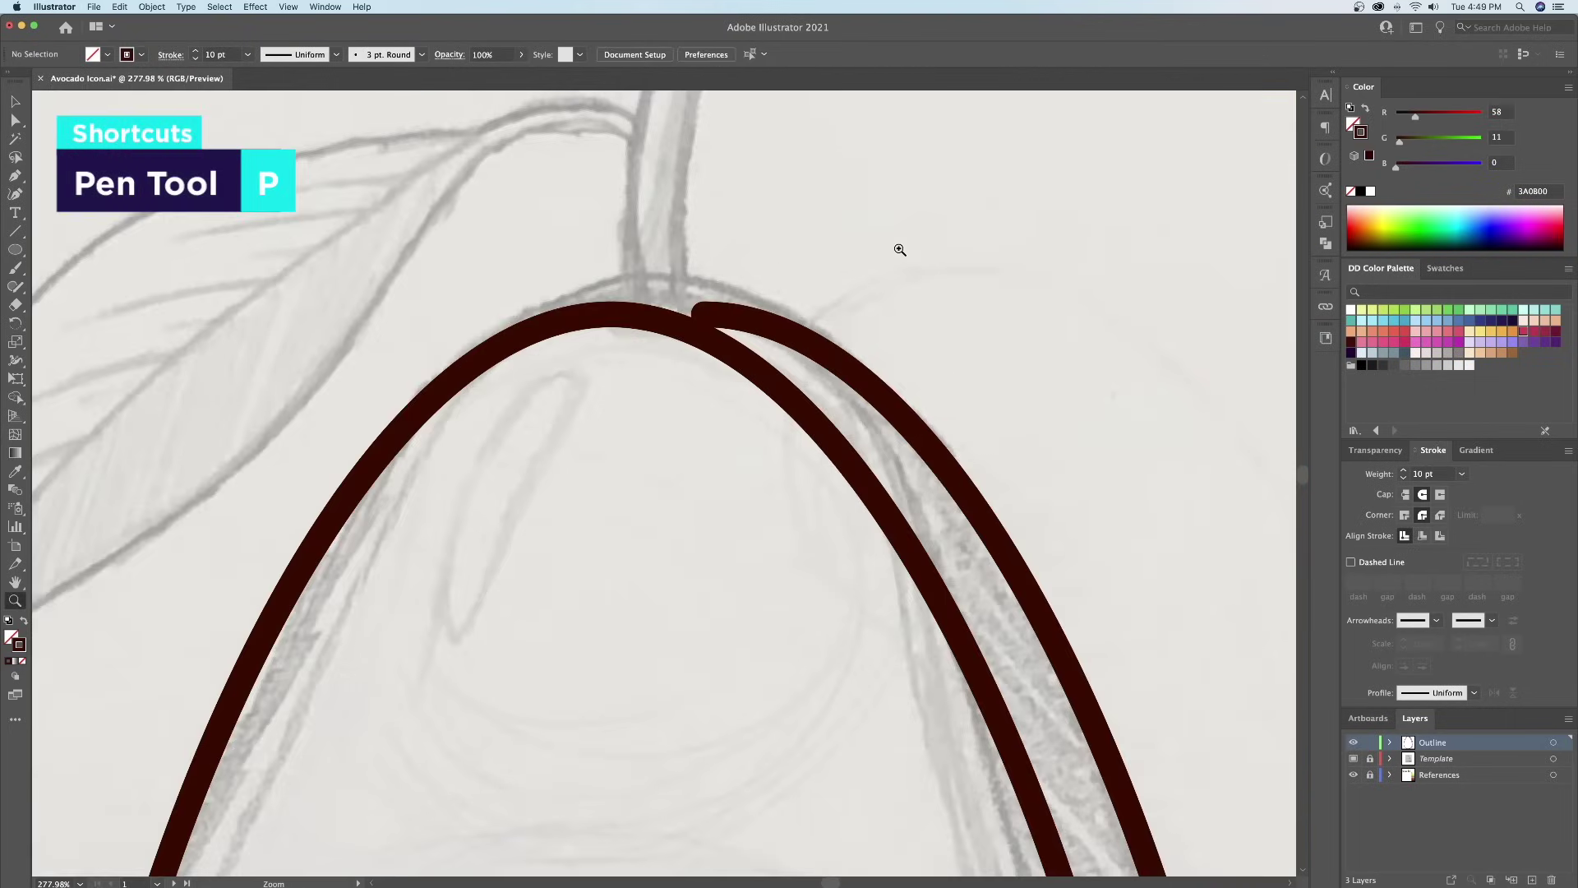
pyautogui.keyDown('super'); pyautogui.click(703, 312); pyautogui.keyUp('super')
pyautogui.press('p')
pyautogui.click(703, 313)
pyautogui.click(610, 315)
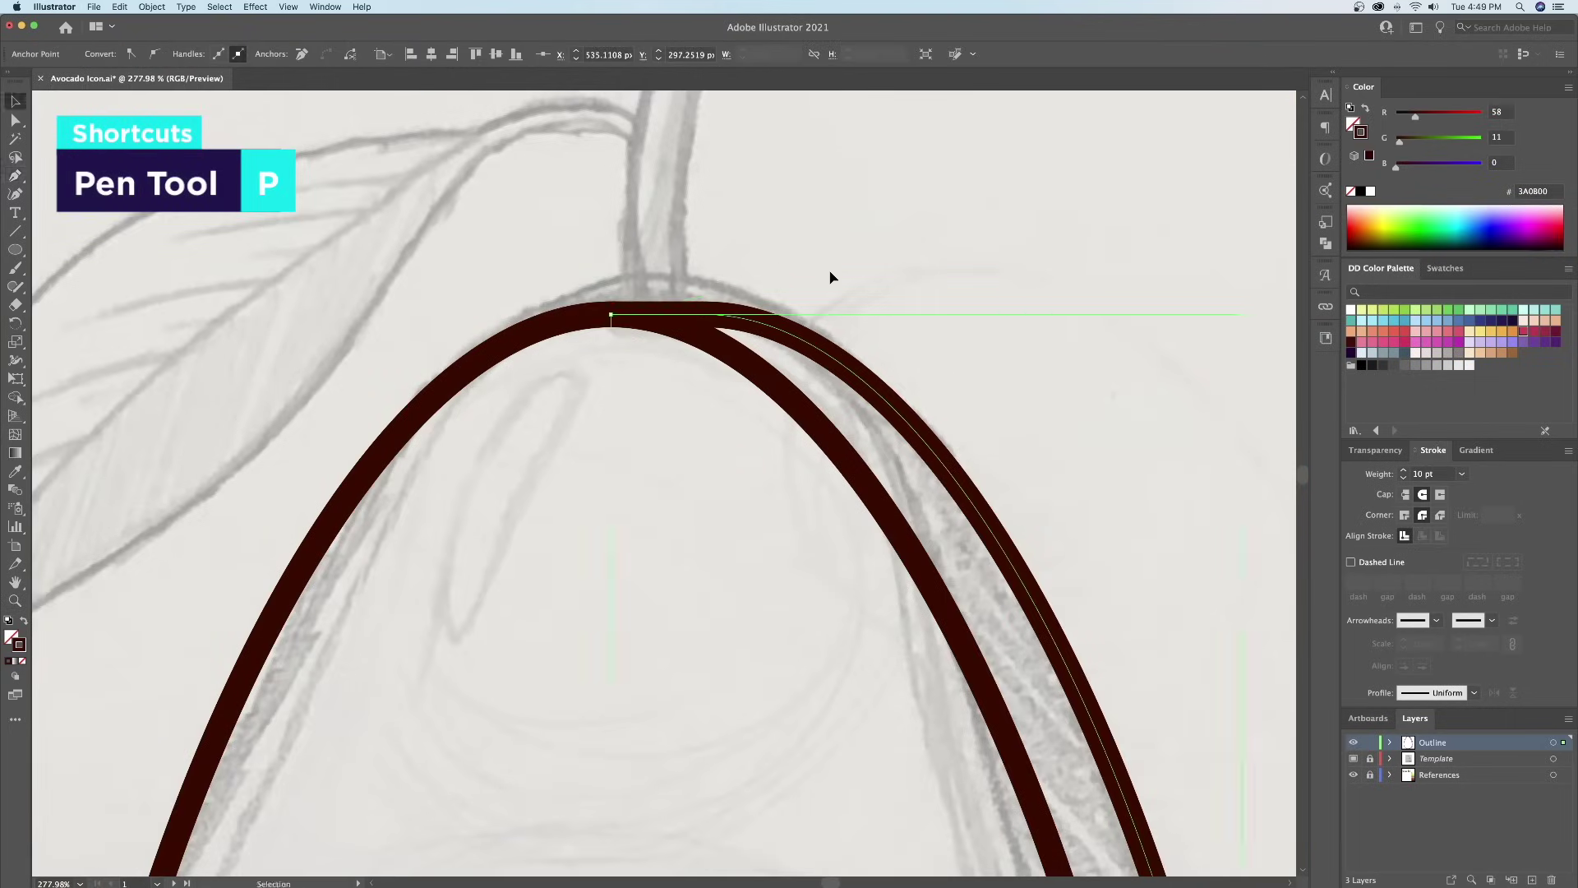
pyautogui.keyDown('super'); pyautogui.click(831, 275); pyautogui.keyUp('super')
# - Extend the open path's lower end with the Pen tool to the bottom anchor of the front body outline
pyautogui.press('z')
pyautogui.moveTo(922, 291); pyautogui.dragTo(797, 320)
pyautogui.scroll(-5, 796, 321)
pyautogui.moveTo(764, 538); pyautogui.dragTo(906, 525)
pyautogui.press('p')
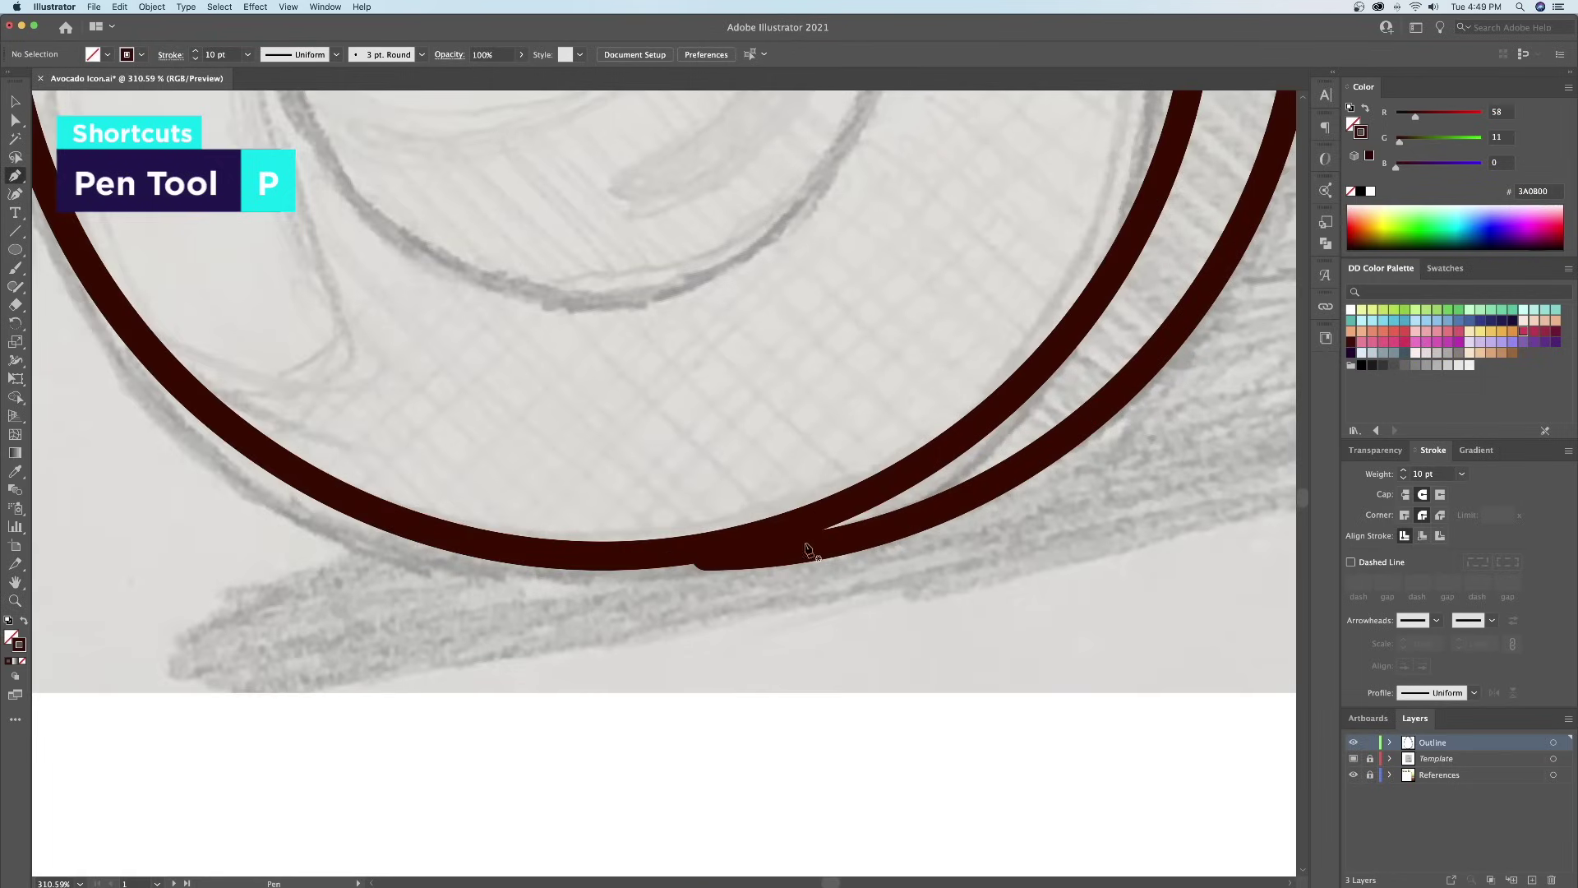
pyautogui.keyDown('super'); pyautogui.click(705, 556); pyautogui.keyUp('super')
pyautogui.click(705, 556)
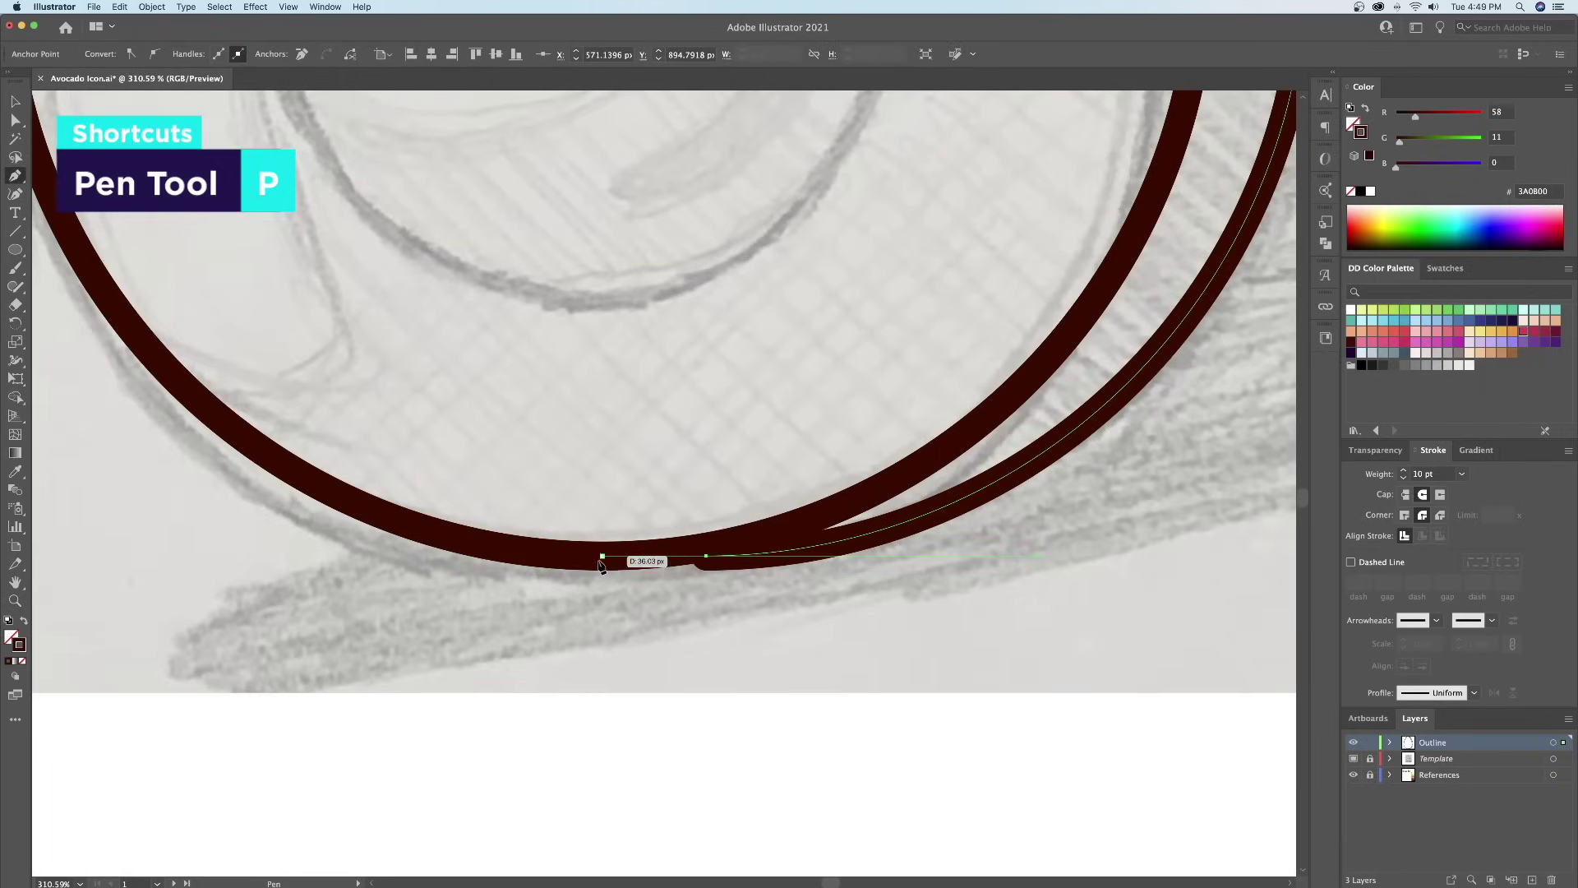
pyautogui.click(614, 564)
pyautogui.press('super+shift+a')
# - Inspect the body outline with the Template layer hidden, show the layer again, and examine the stem area
pyautogui.press('super+0')
pyautogui.press('z')
pyautogui.moveTo(819, 526); pyautogui.dragTo(858, 523)
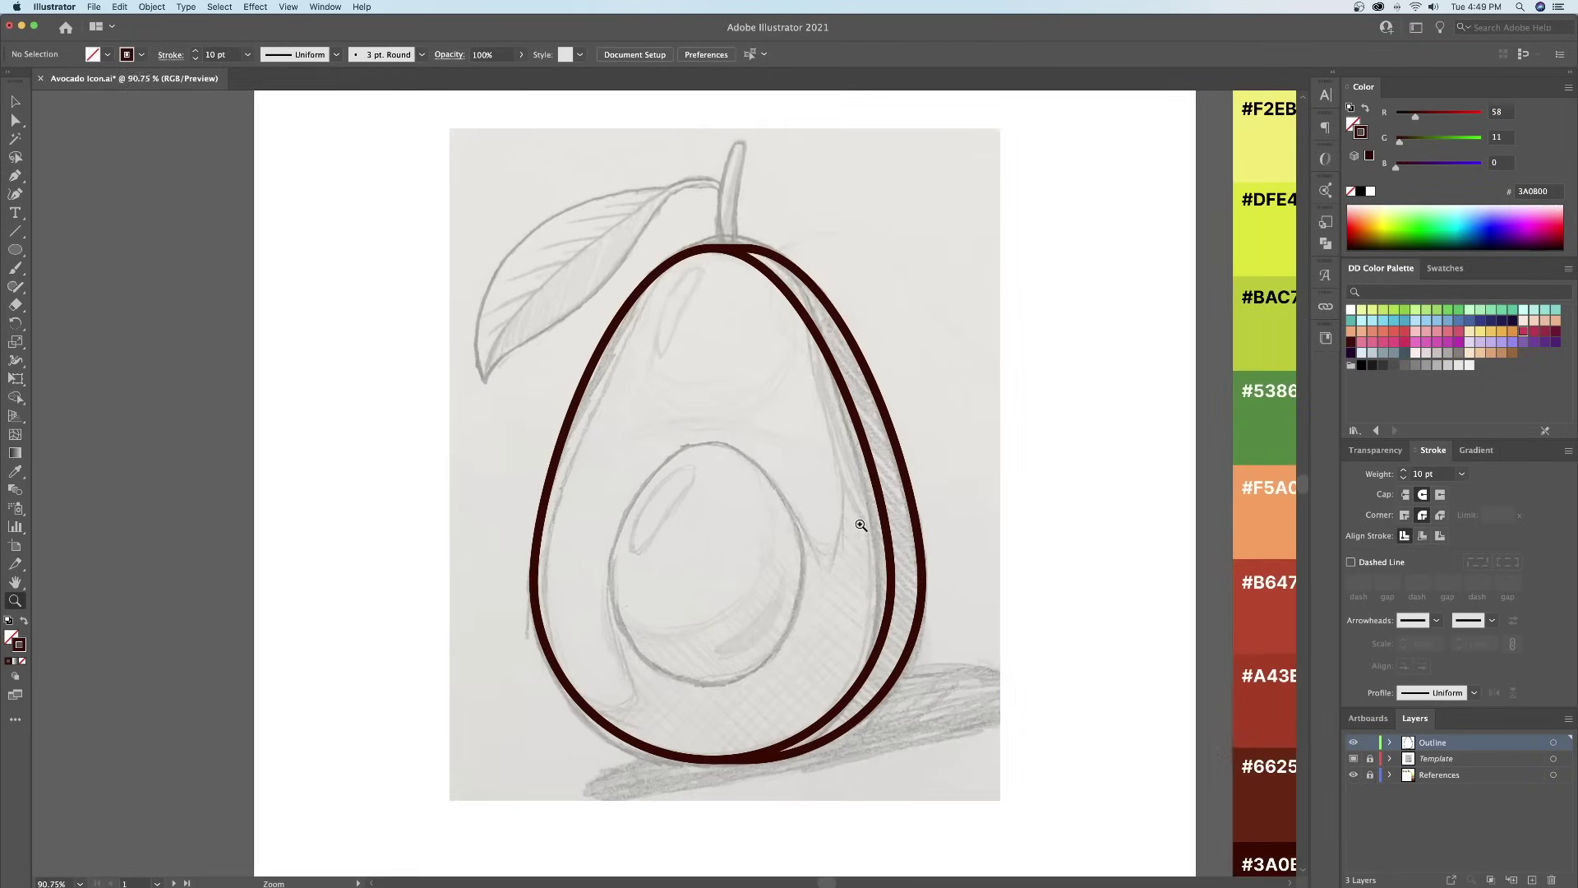
pyautogui.click(1352, 772)
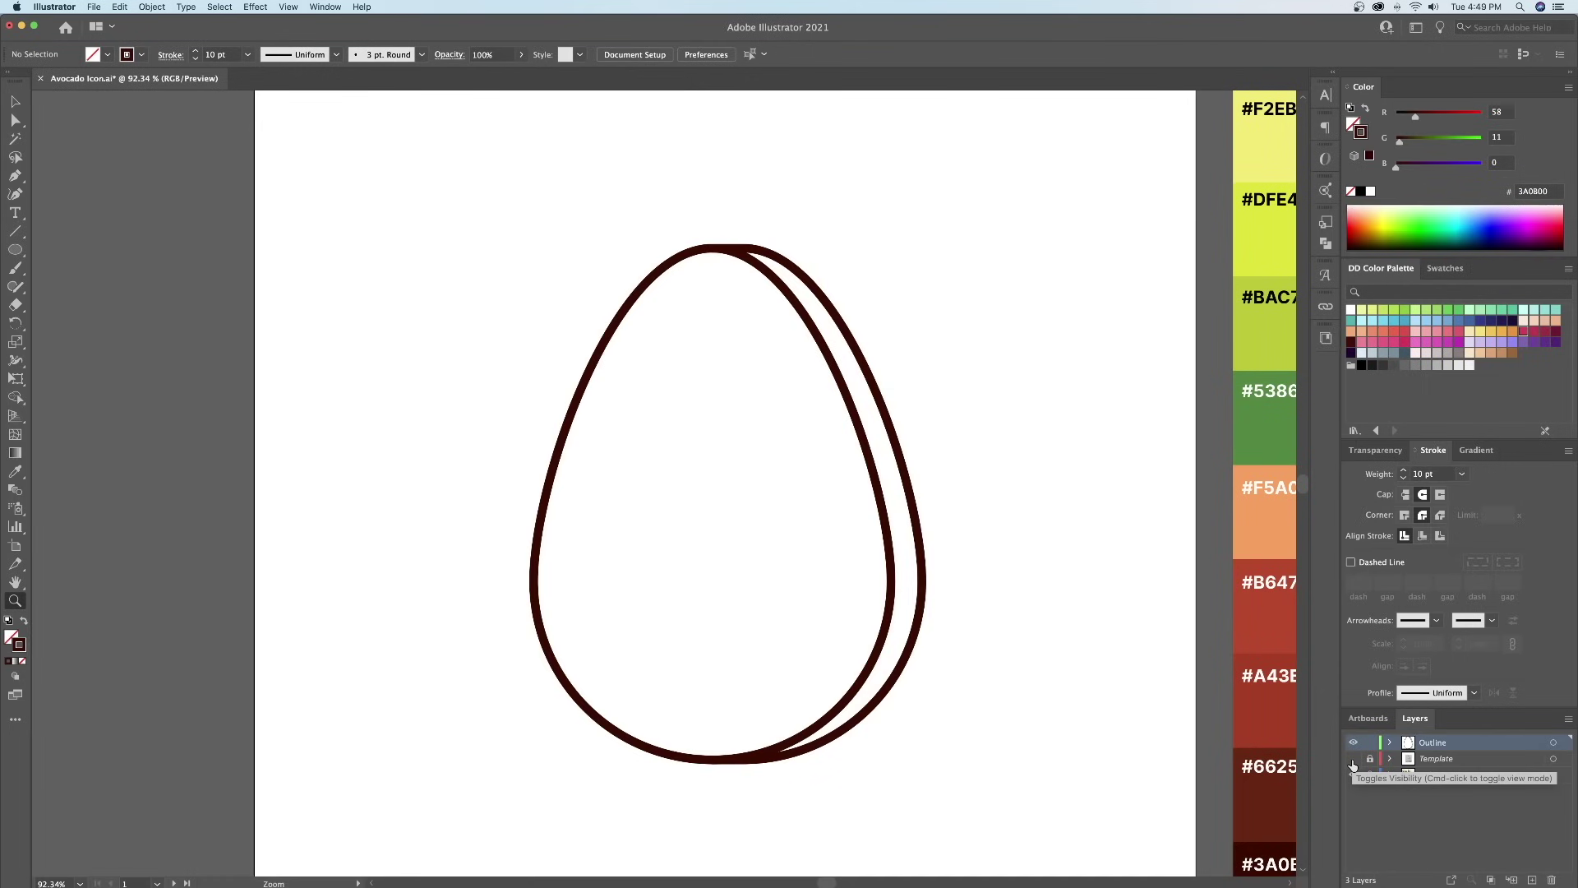
pyautogui.click(1352, 766)
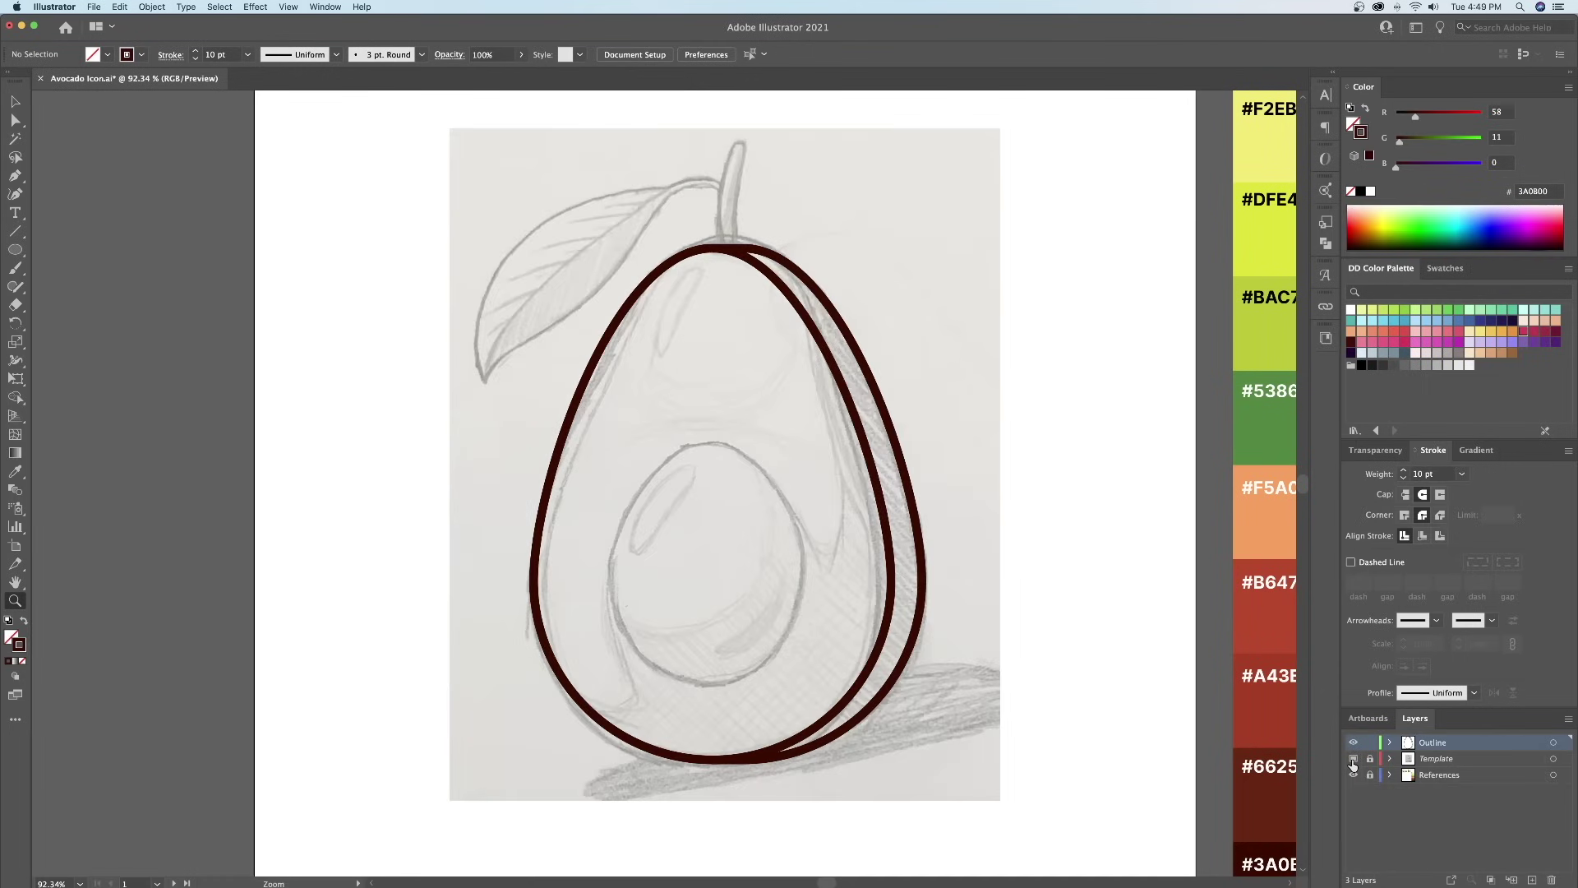
pyautogui.scroll(2, 732, 370)
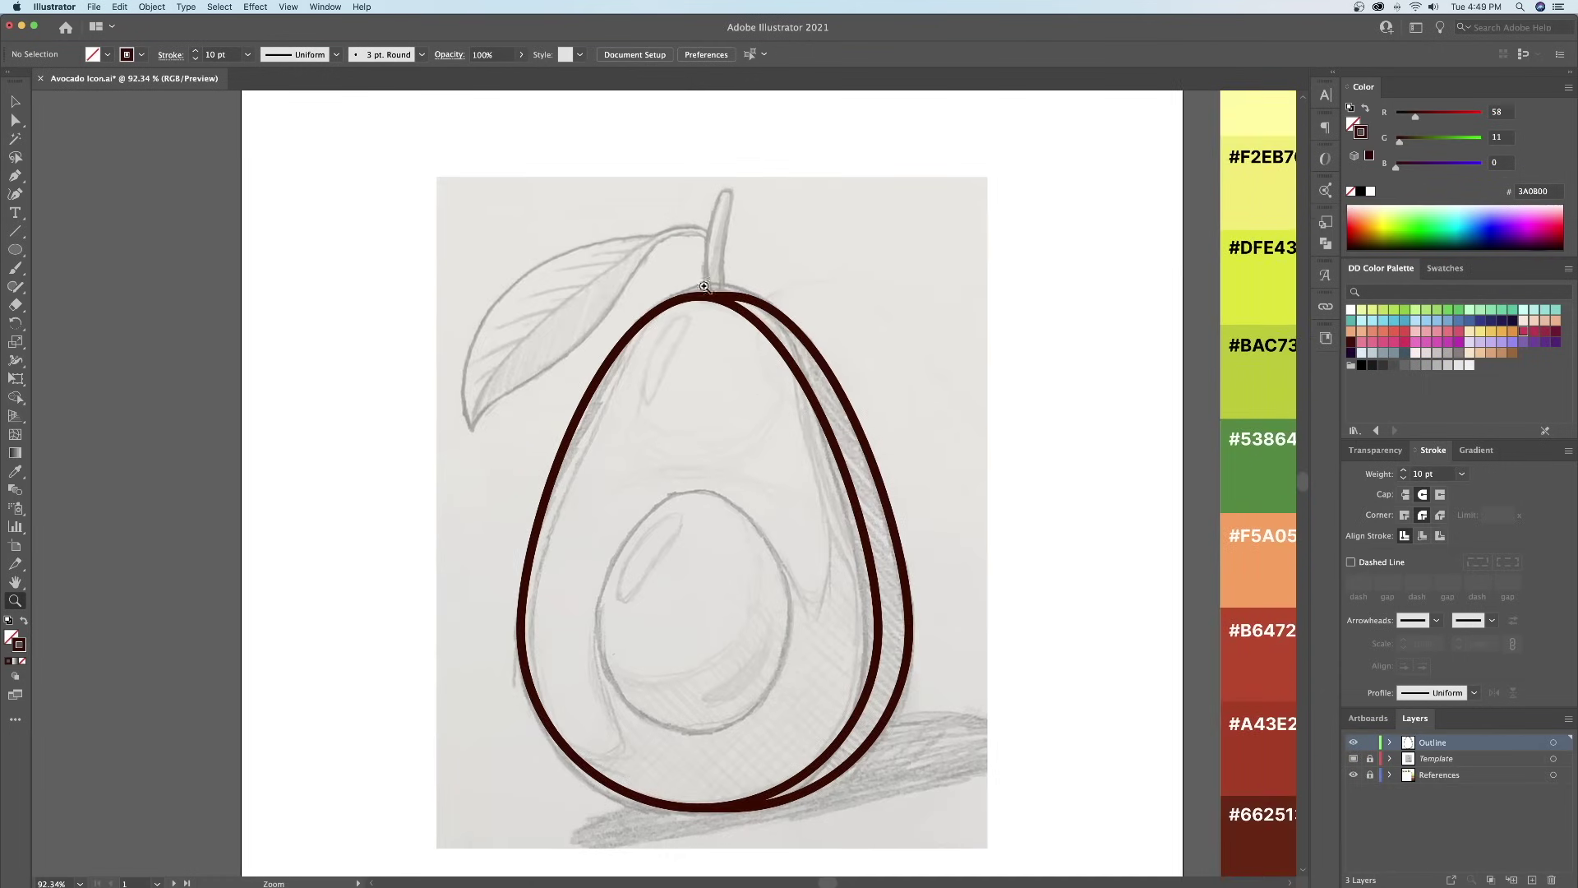
pyautogui.click(719, 206)
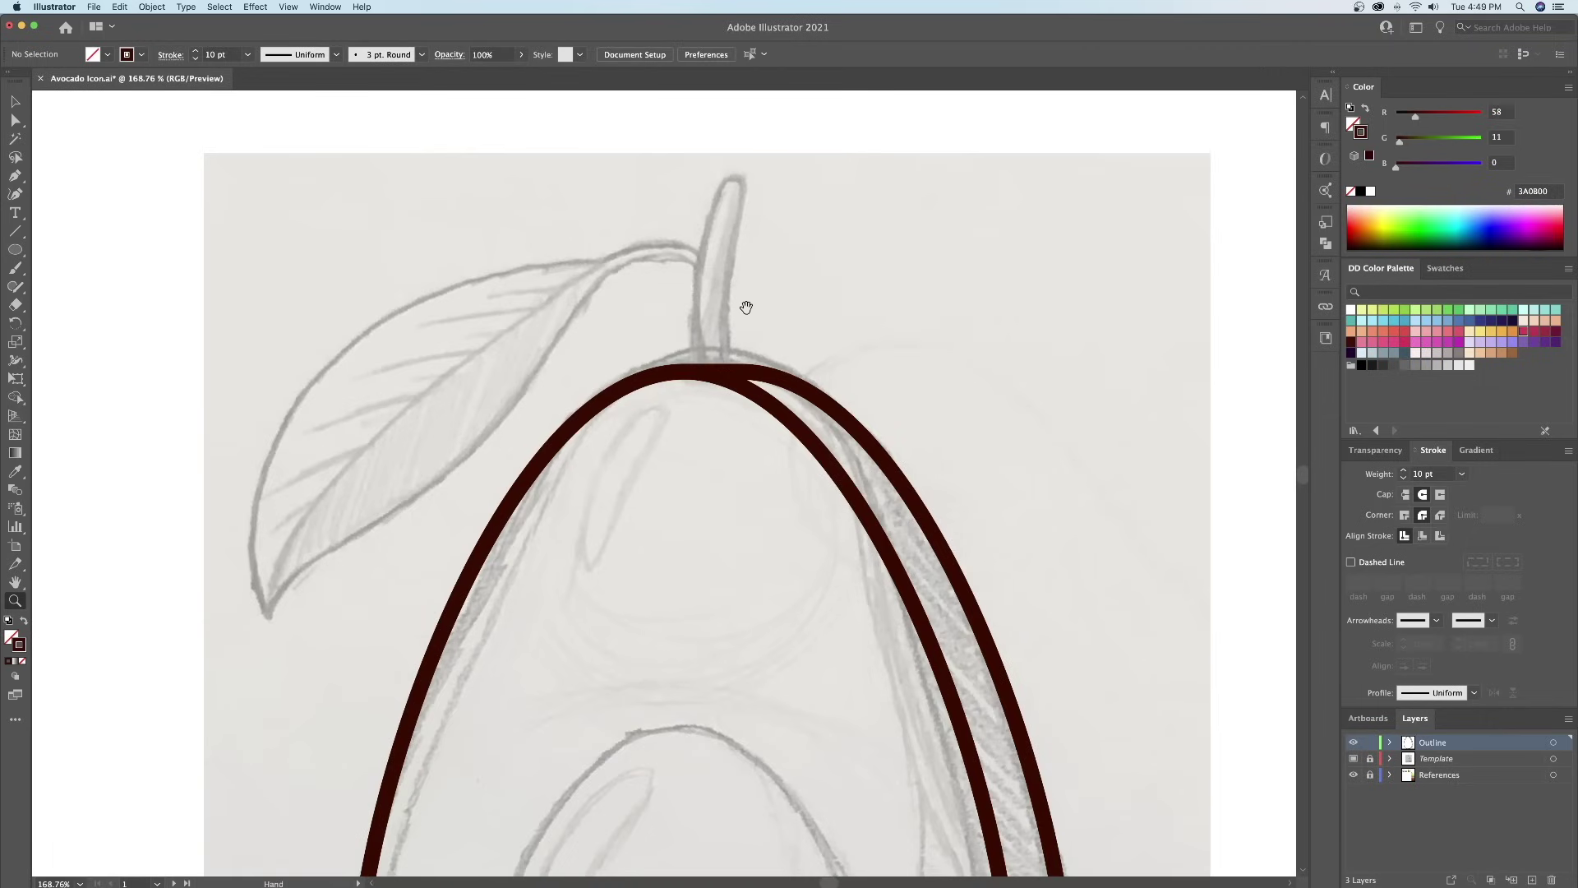
# - Draw a straight stem line with the Pen tool from the body's top to the sketched stem tip and set its stroke to 20 pt
pyautogui.scroll(4, 741, 353)
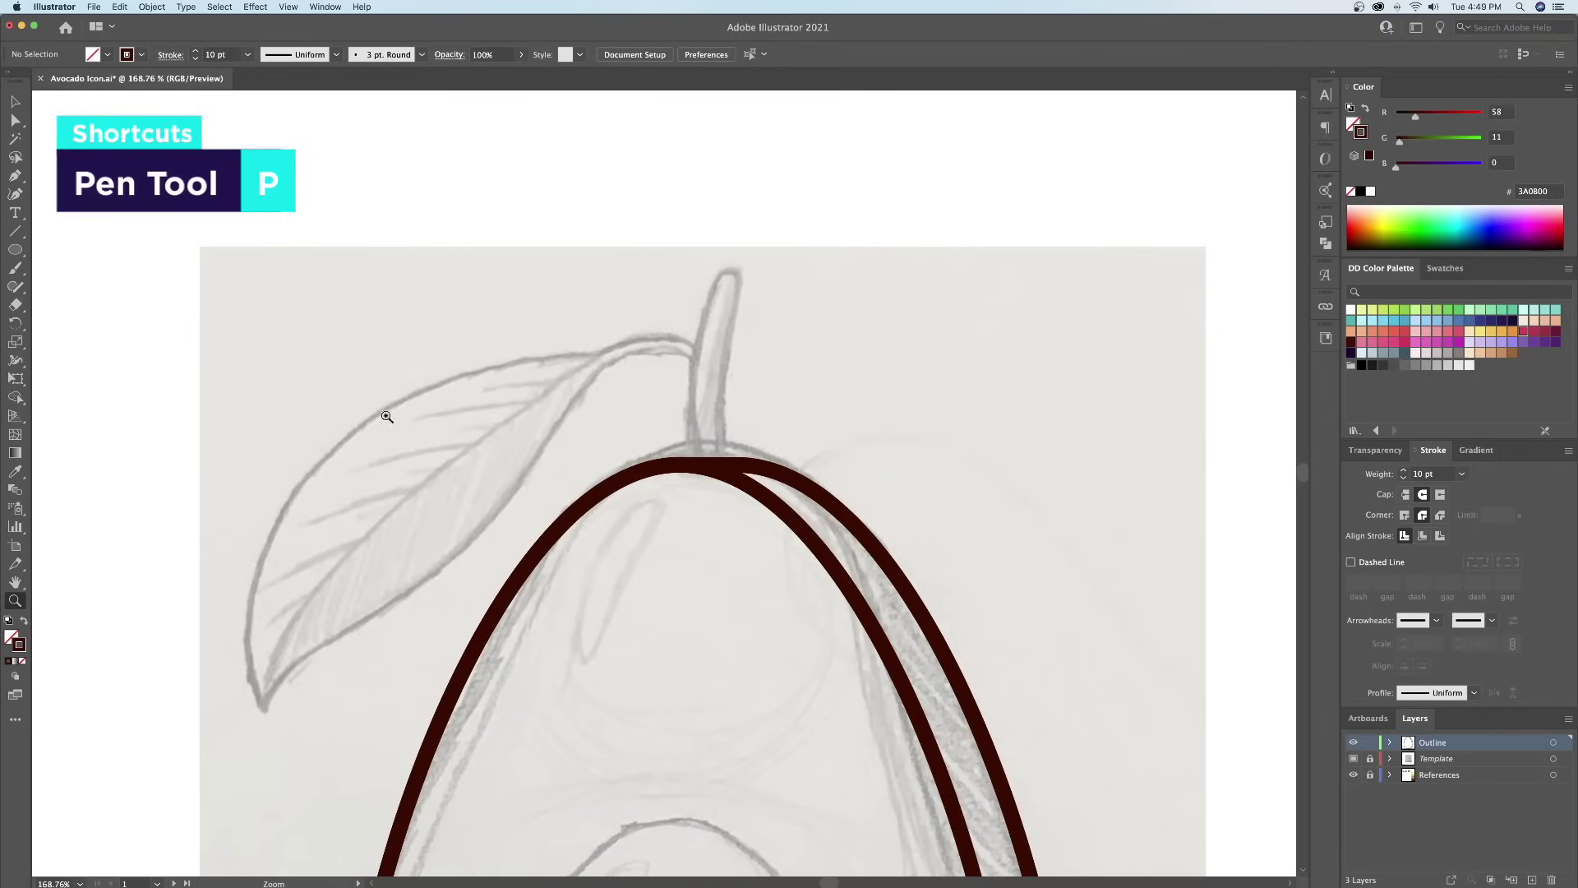
pyautogui.click(14, 175)
pyautogui.click(711, 471)
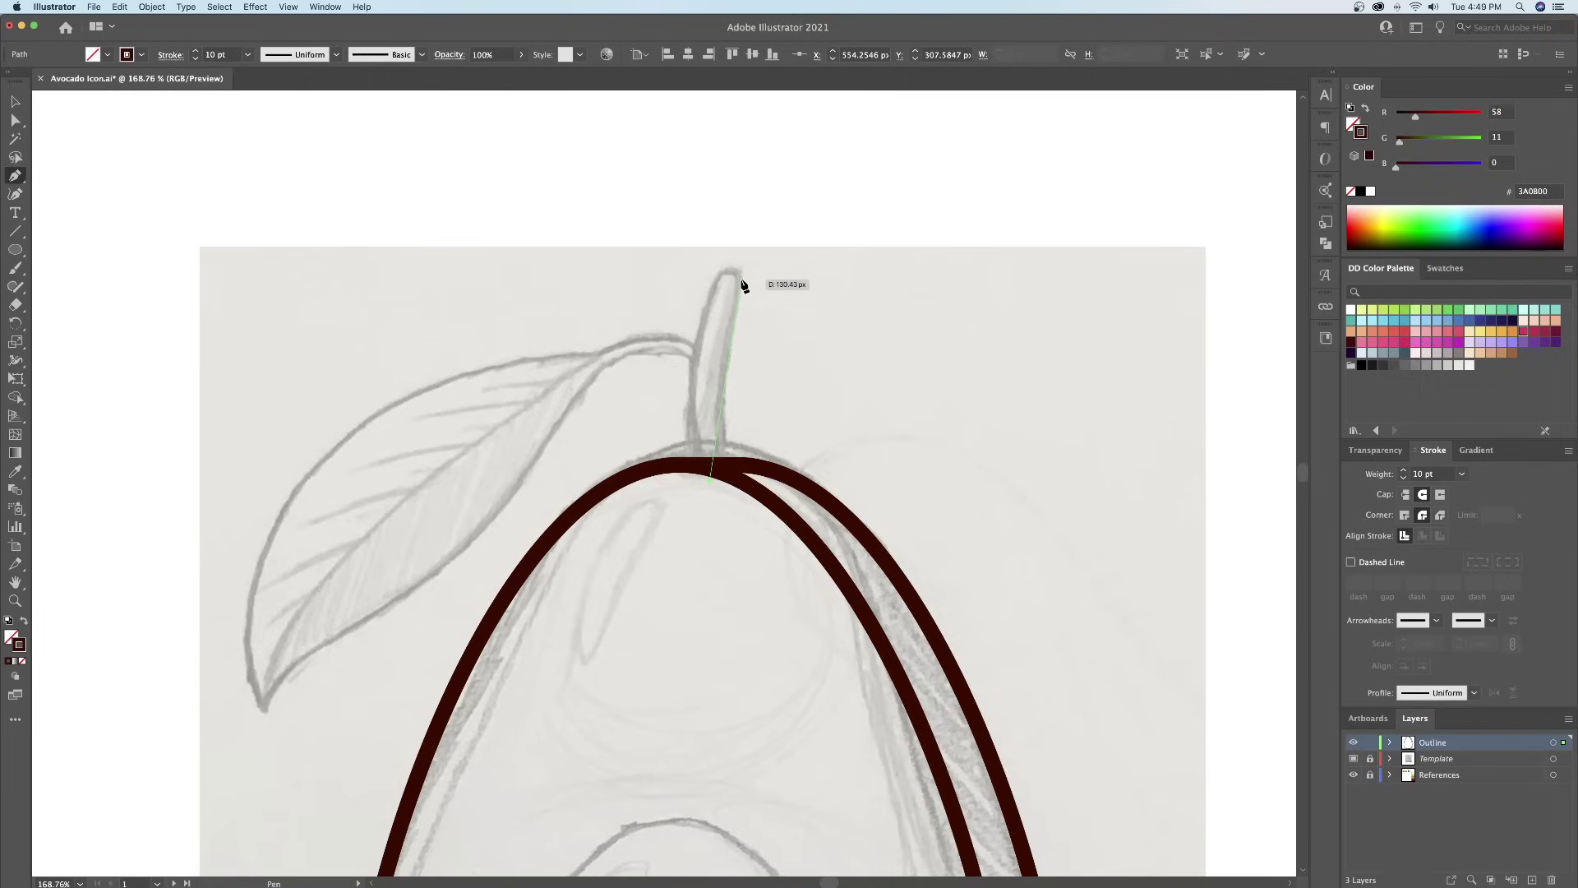
pyautogui.click(740, 278)
pyautogui.press('v')
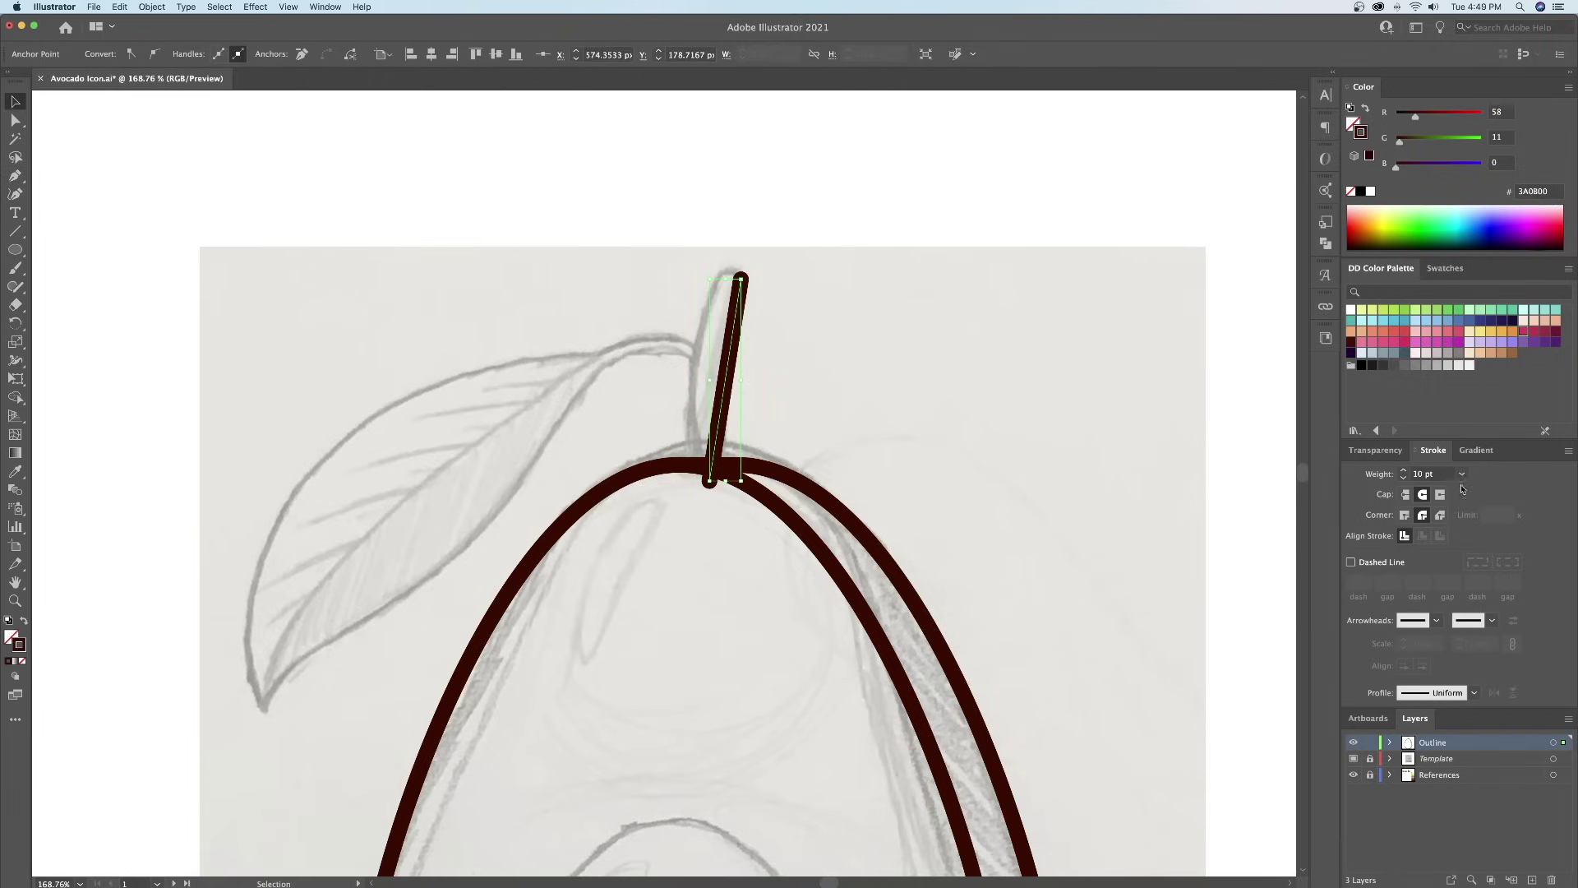
pyautogui.click(1405, 471)
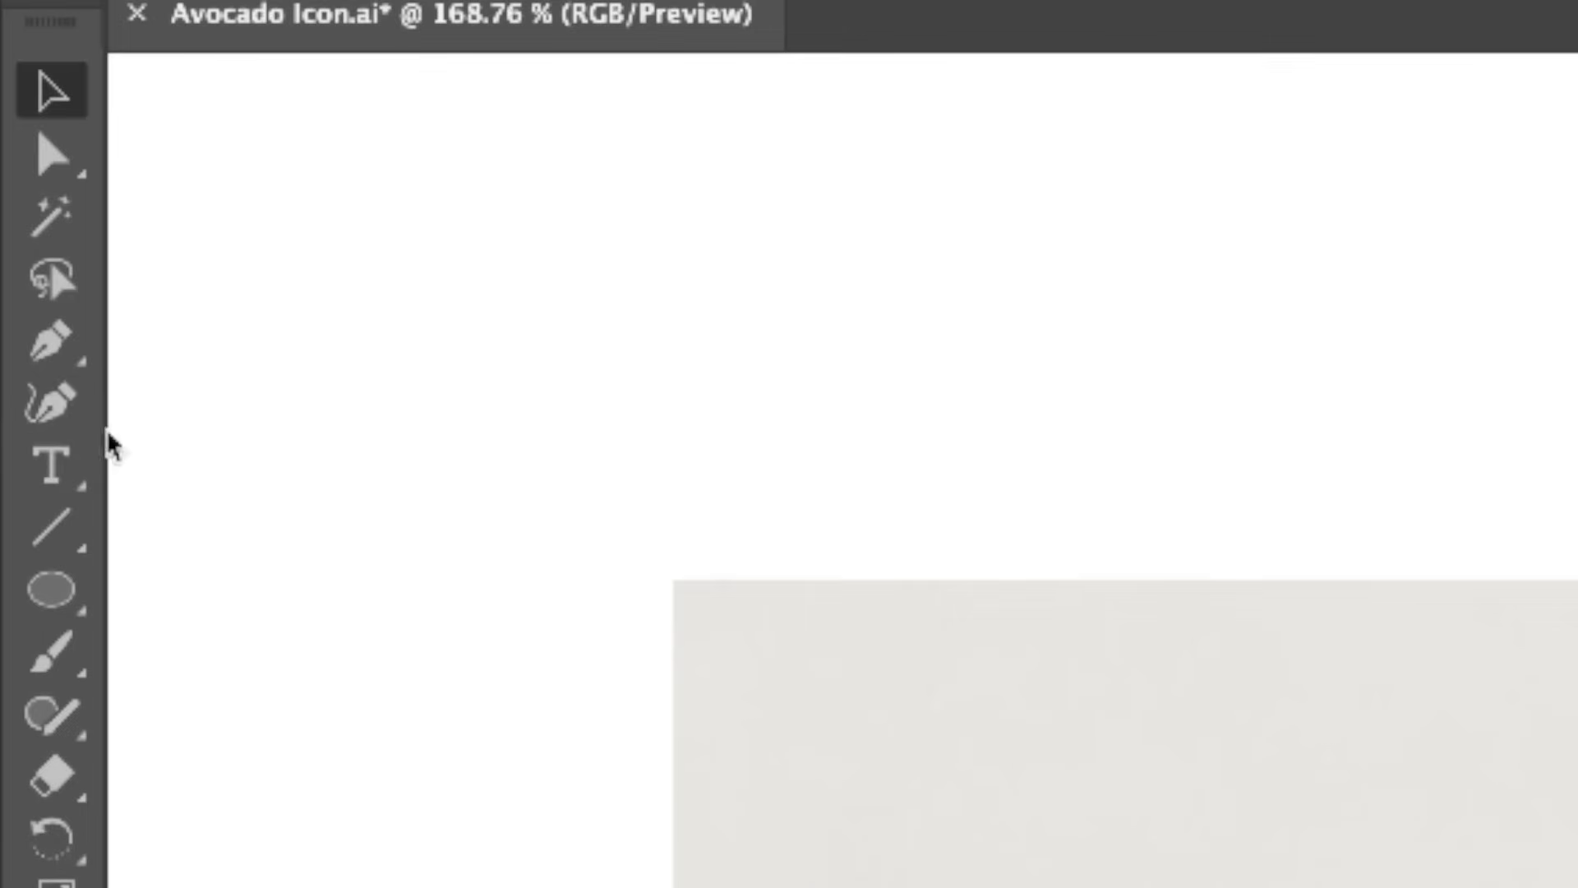
# - Bend the middle of the stem line slightly toward the leaf with the Curvature tool
pyautogui.click(68, 411)
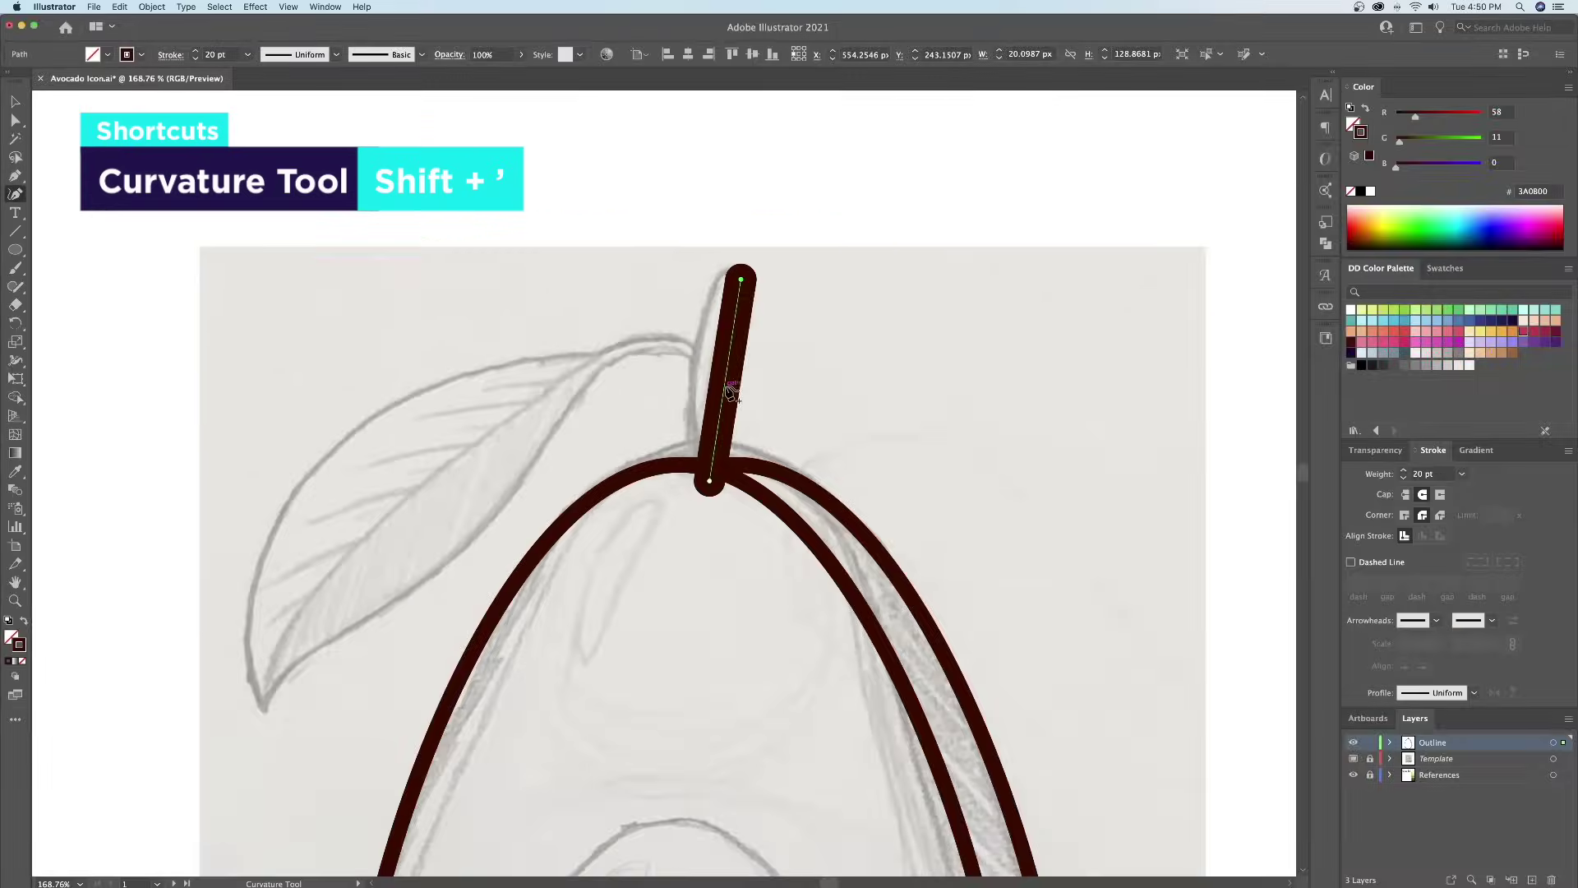
pyautogui.moveTo(724, 387); pyautogui.dragTo(703, 385)
pyautogui.press('v')
pyautogui.scroll(5, 859, 318)
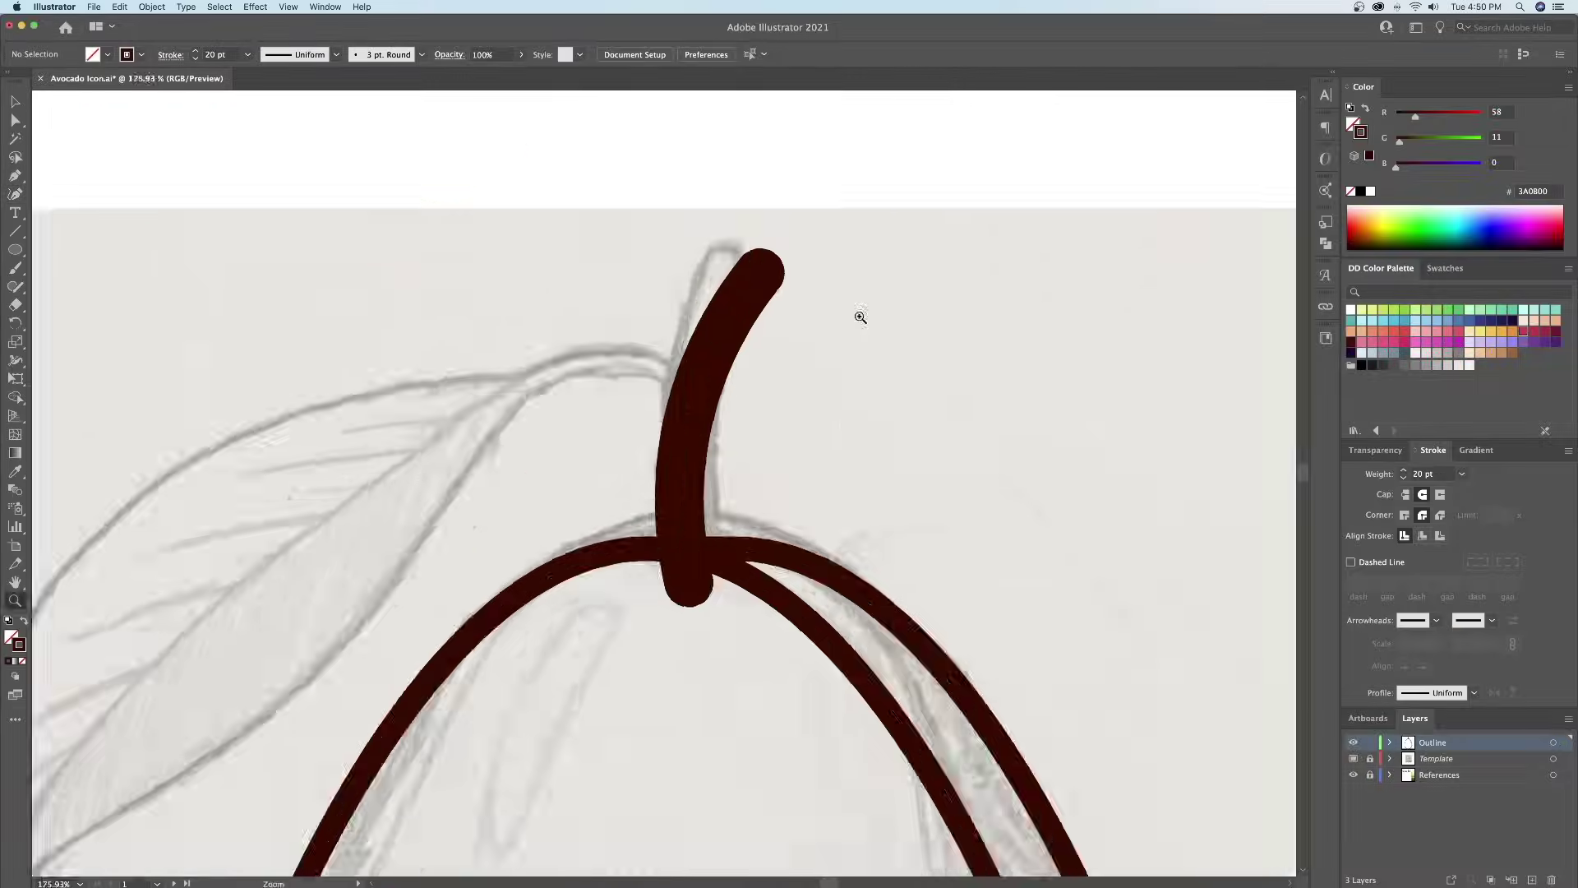
# - Widen the stem's upper end to about 24.8 pt with the Width tool and shorten the stem to about 119 px high
pyautogui.click(691, 341)
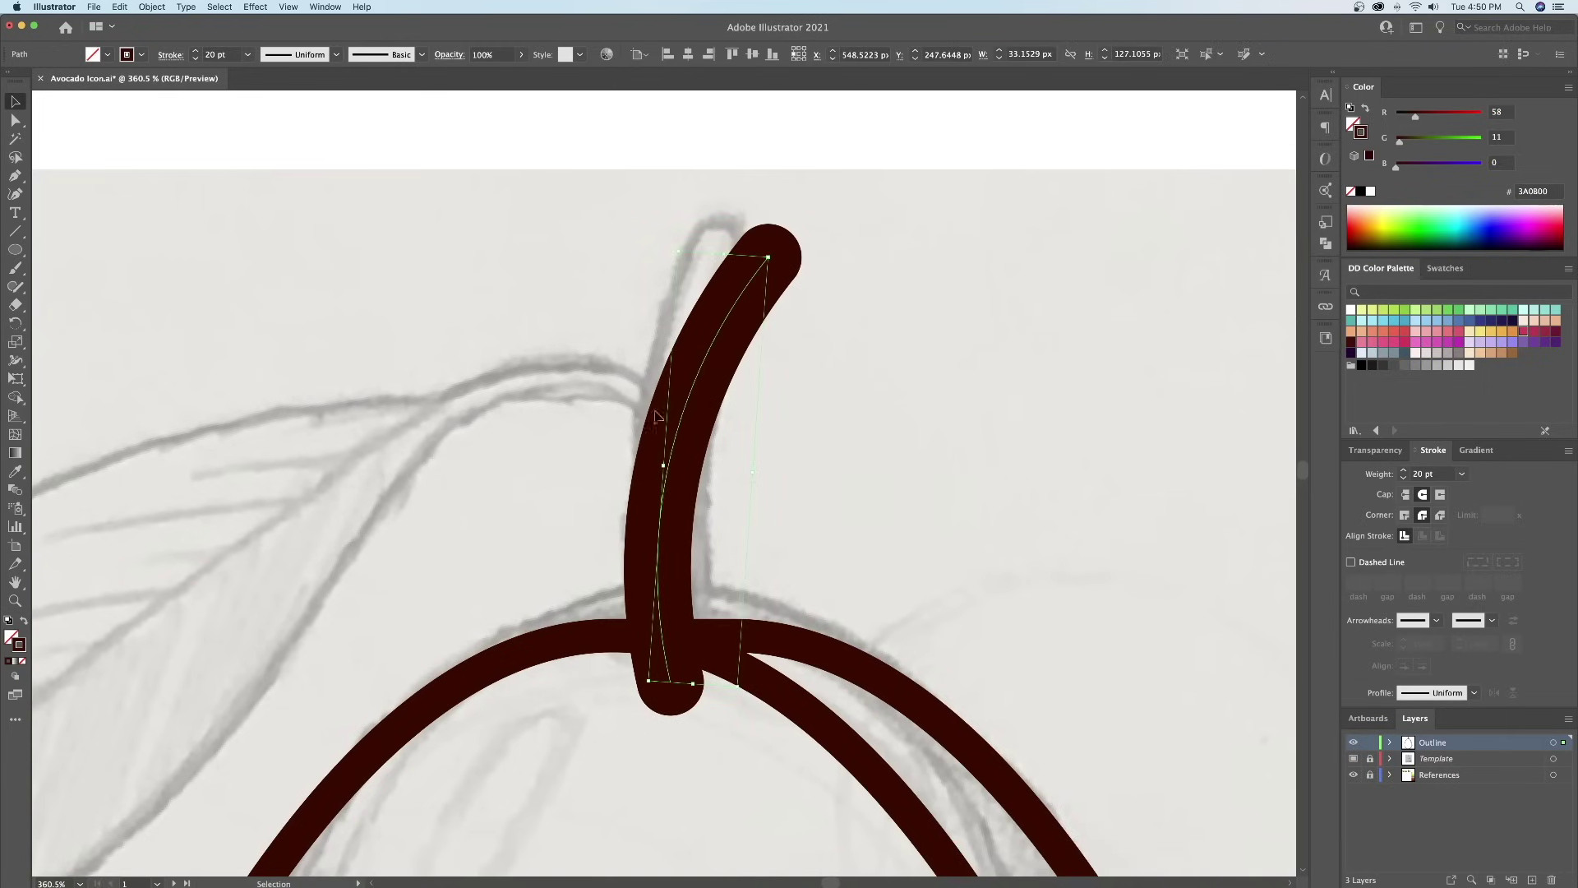
pyautogui.click(14, 360)
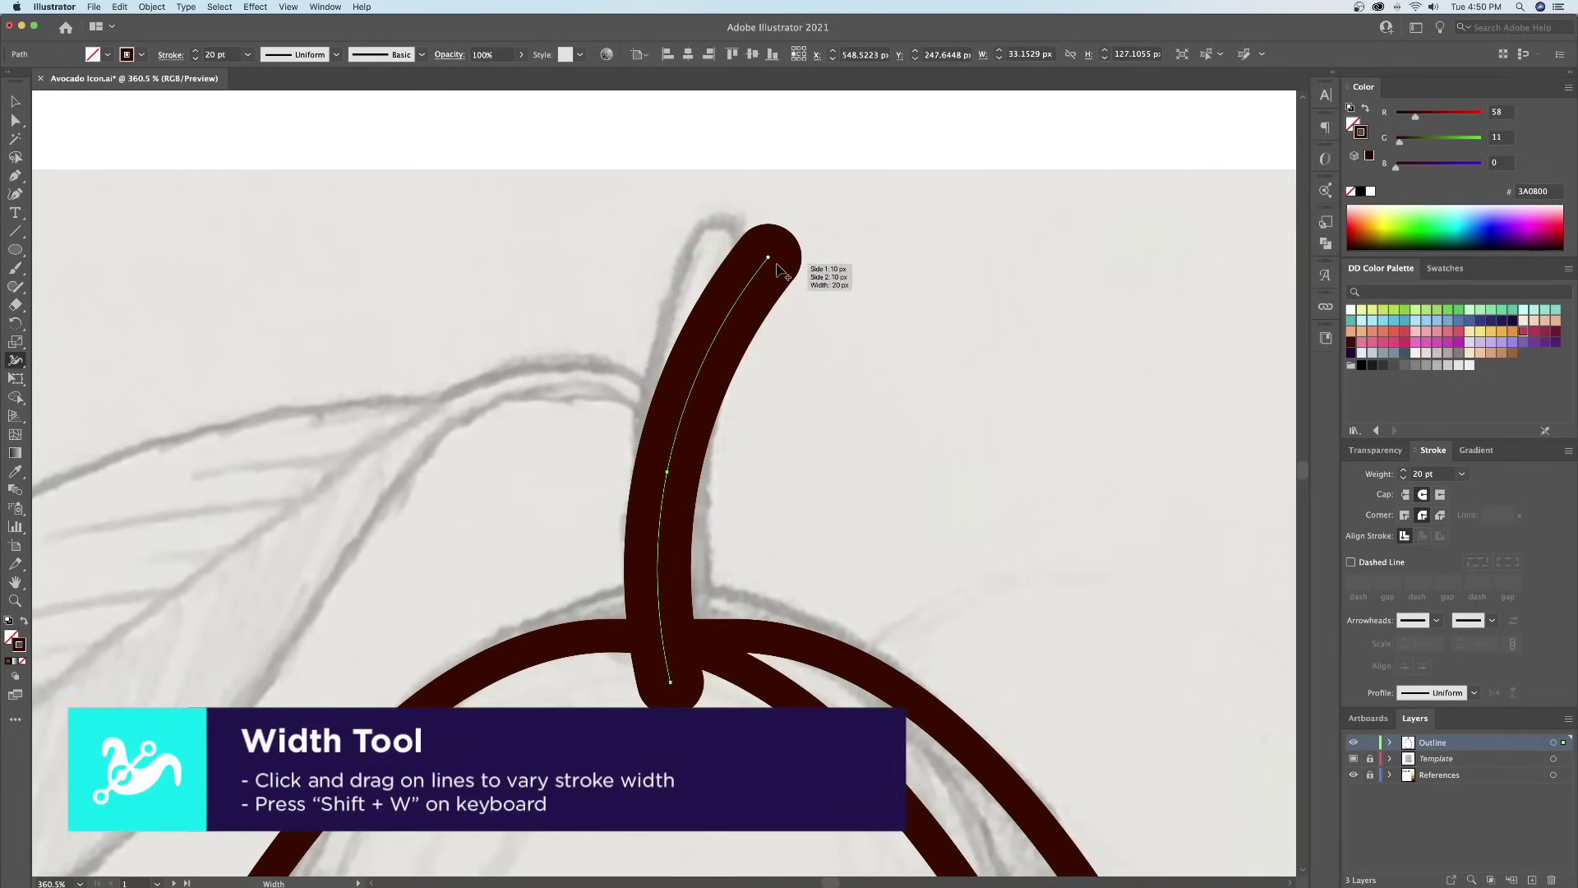
pyautogui.moveTo(805, 284); pyautogui.dragTo(811, 289)
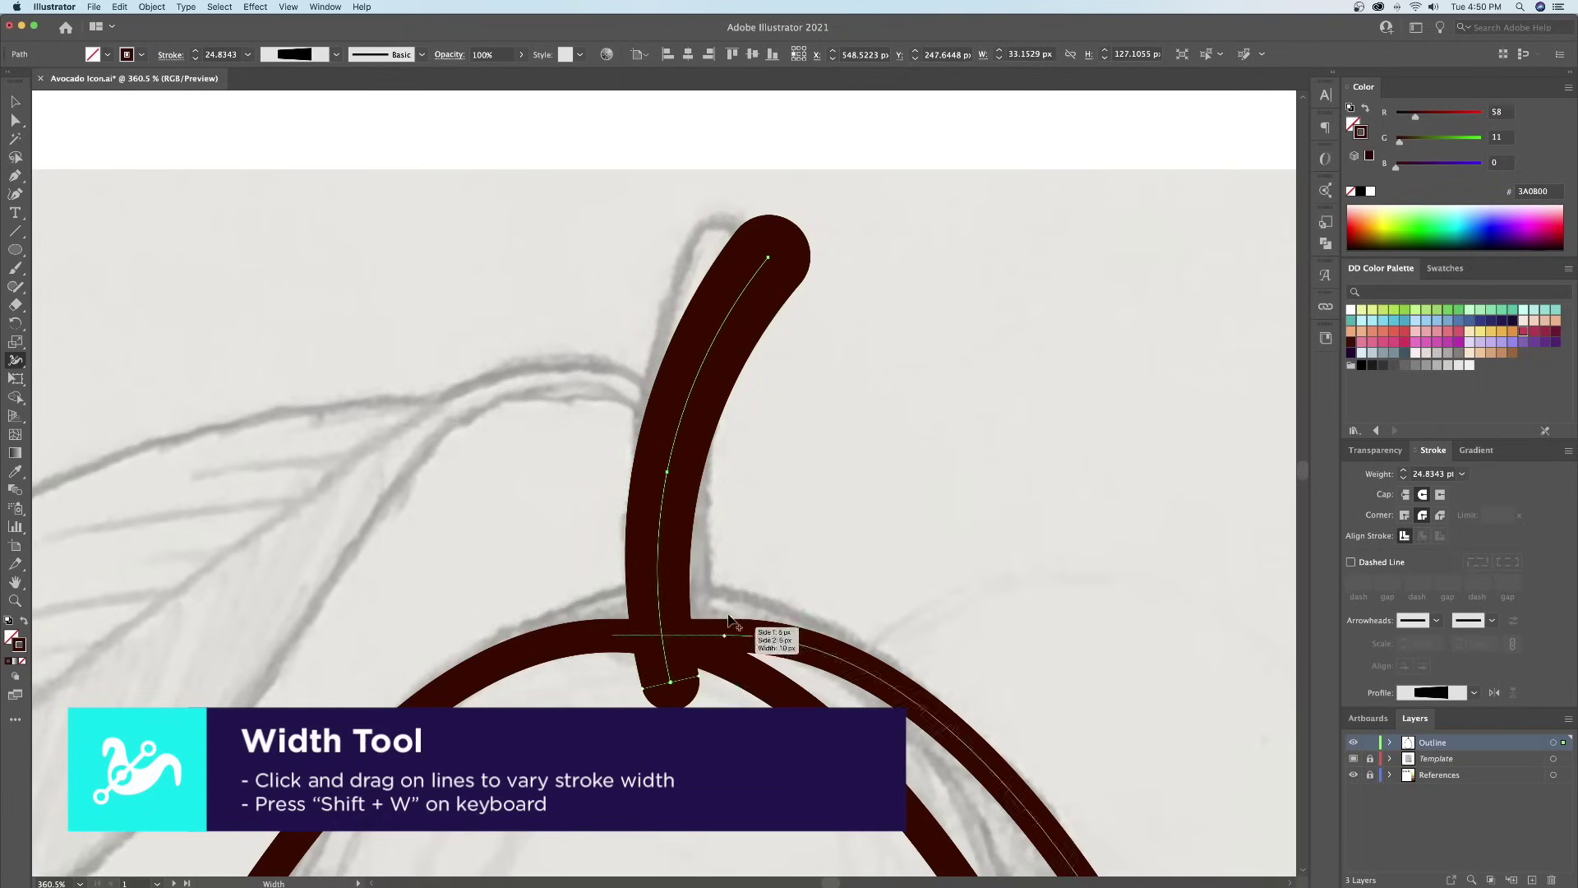
pyautogui.press('v')
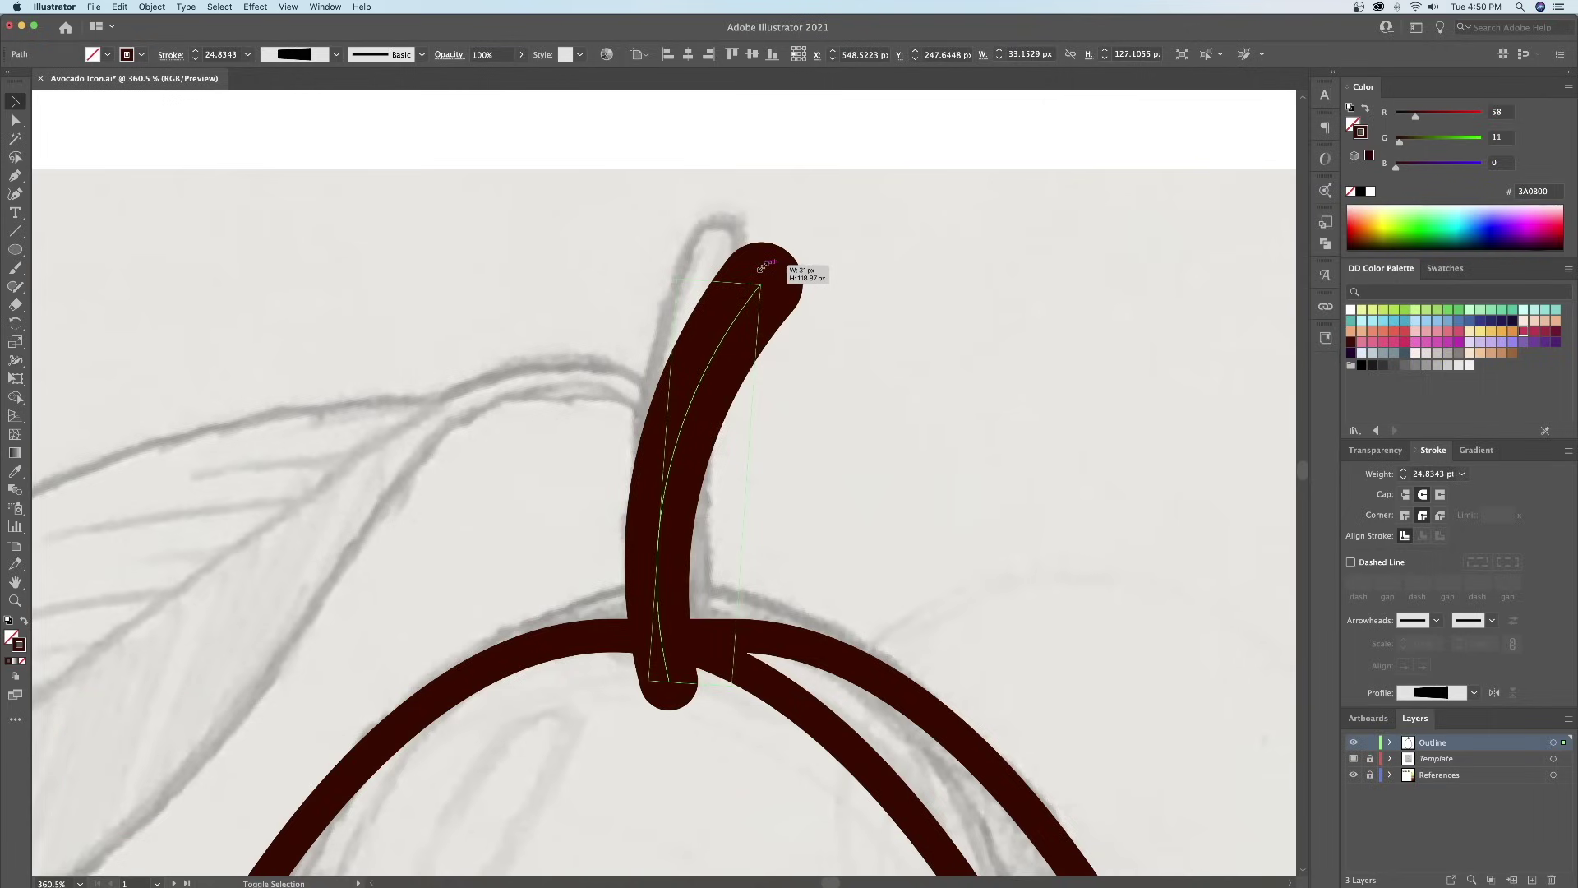
pyautogui.click(903, 327)
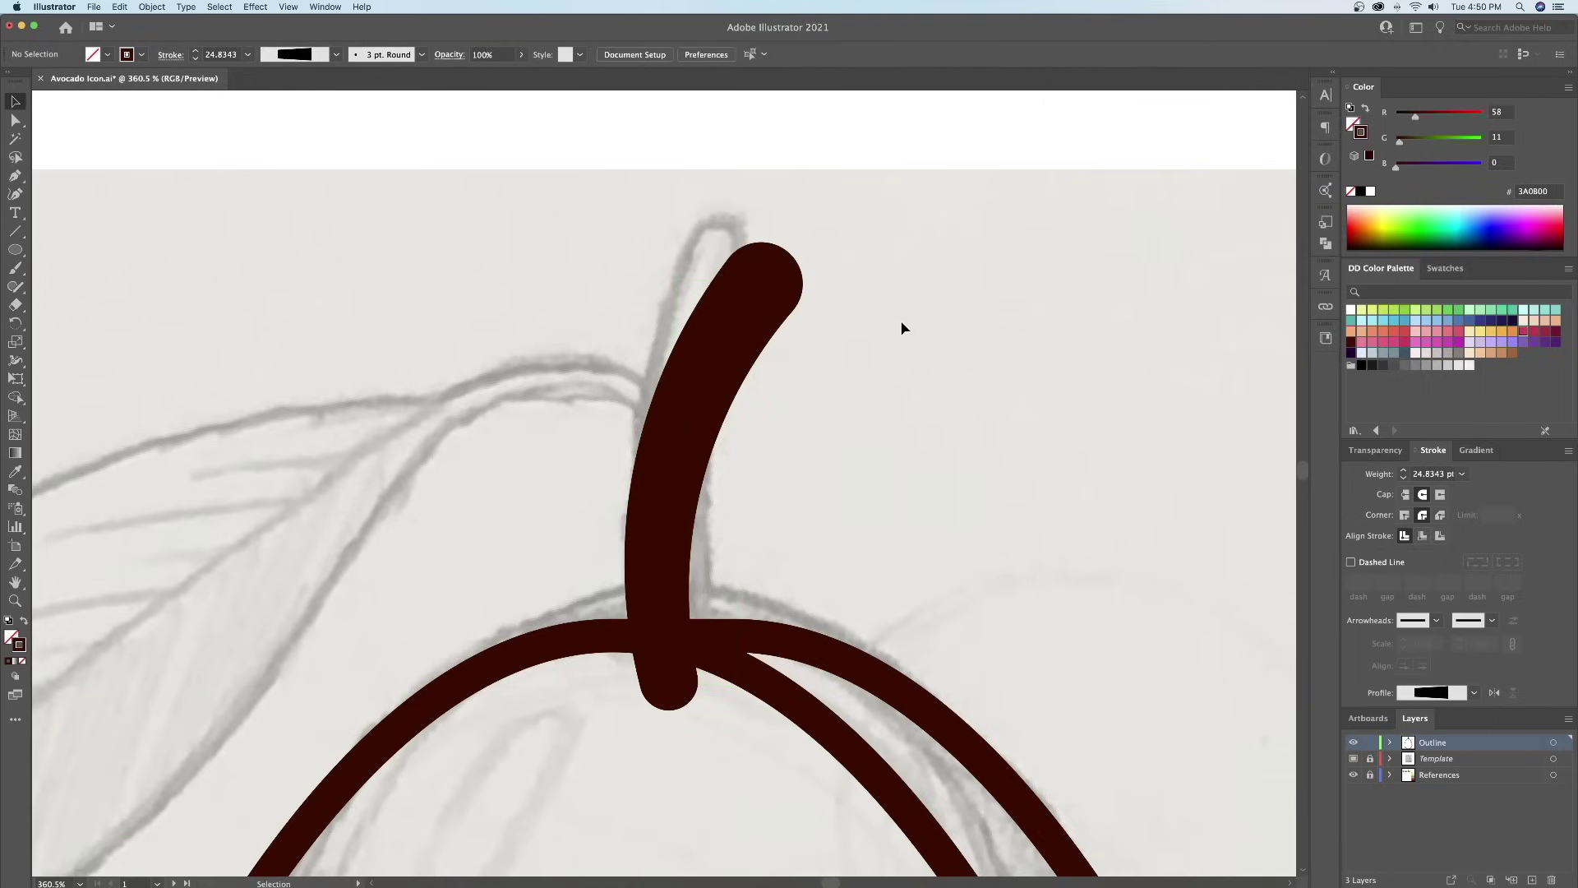
# - Convert the stem's stroke into a closed shape with Outline Stroke
pyautogui.click(709, 444)
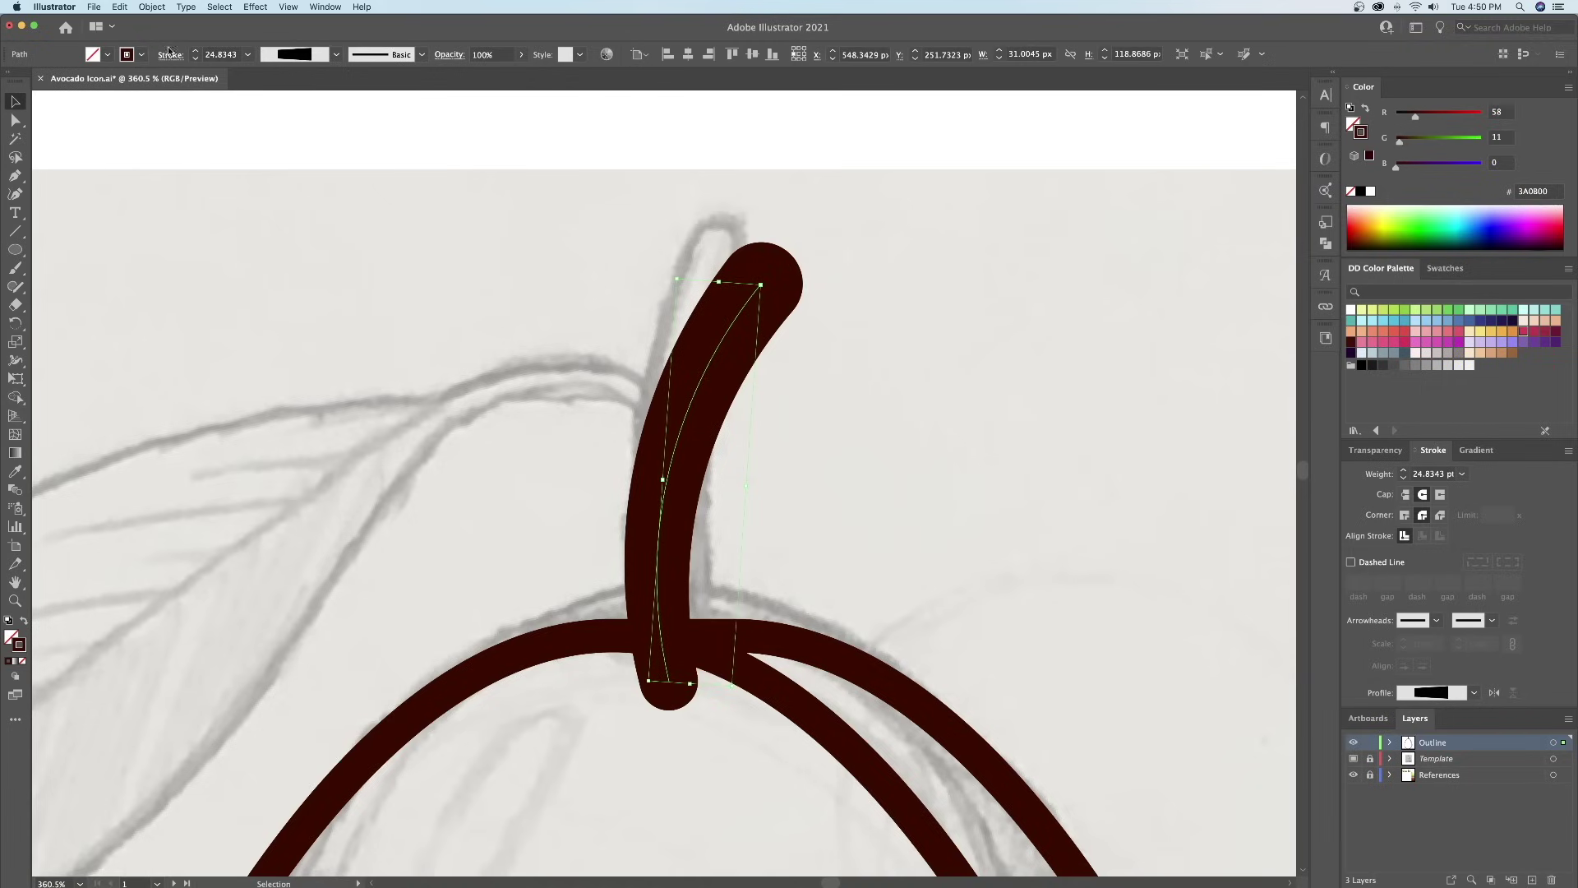
pyautogui.click(148, 12)
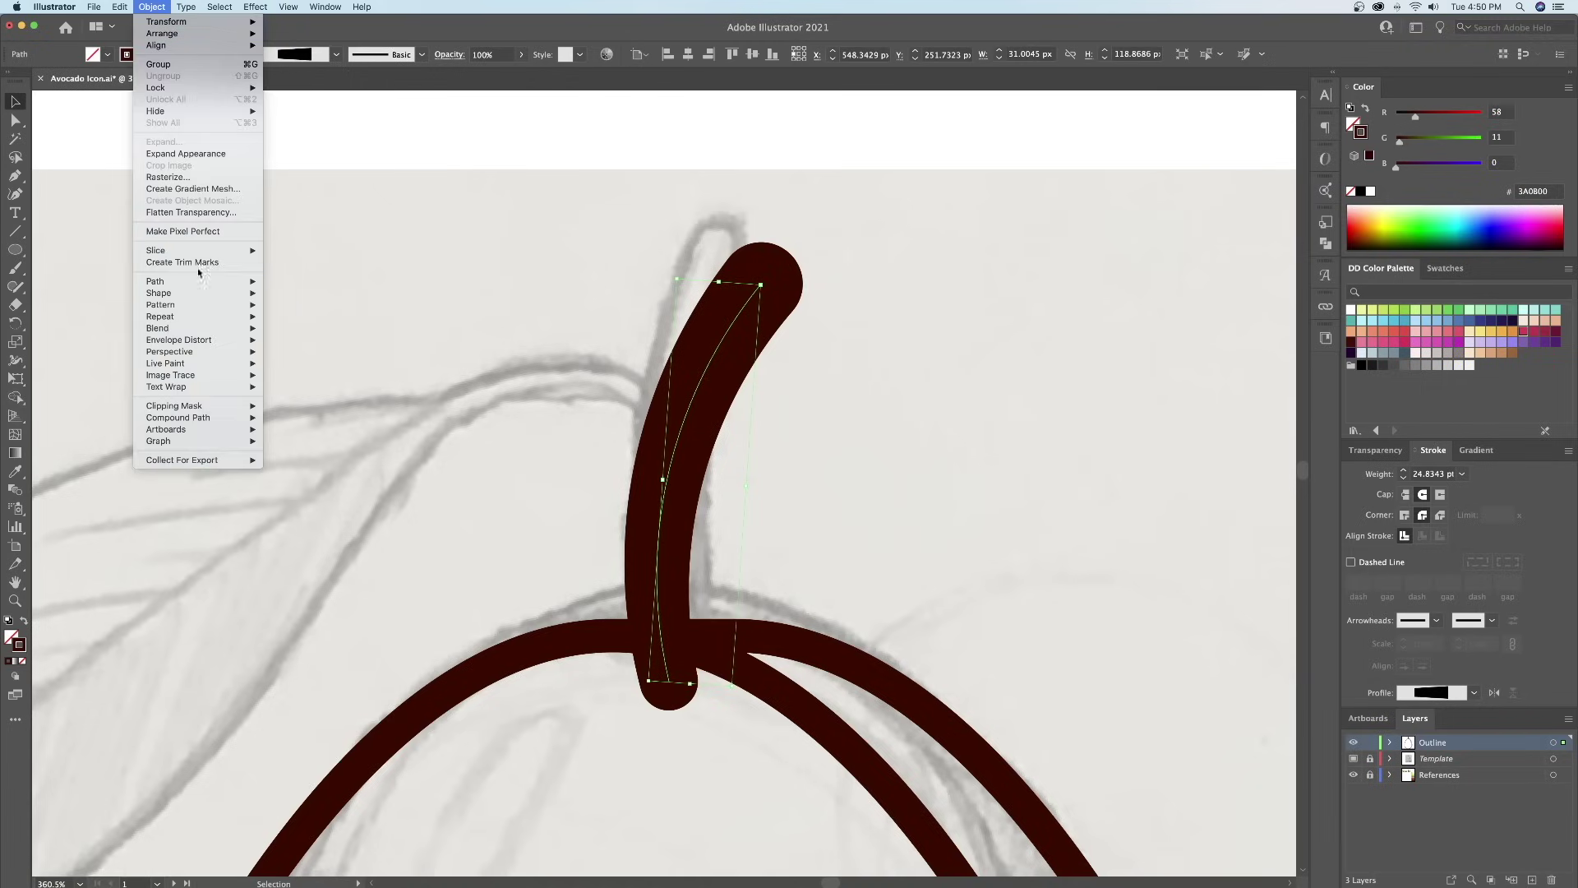
pyautogui.moveTo(205, 281)
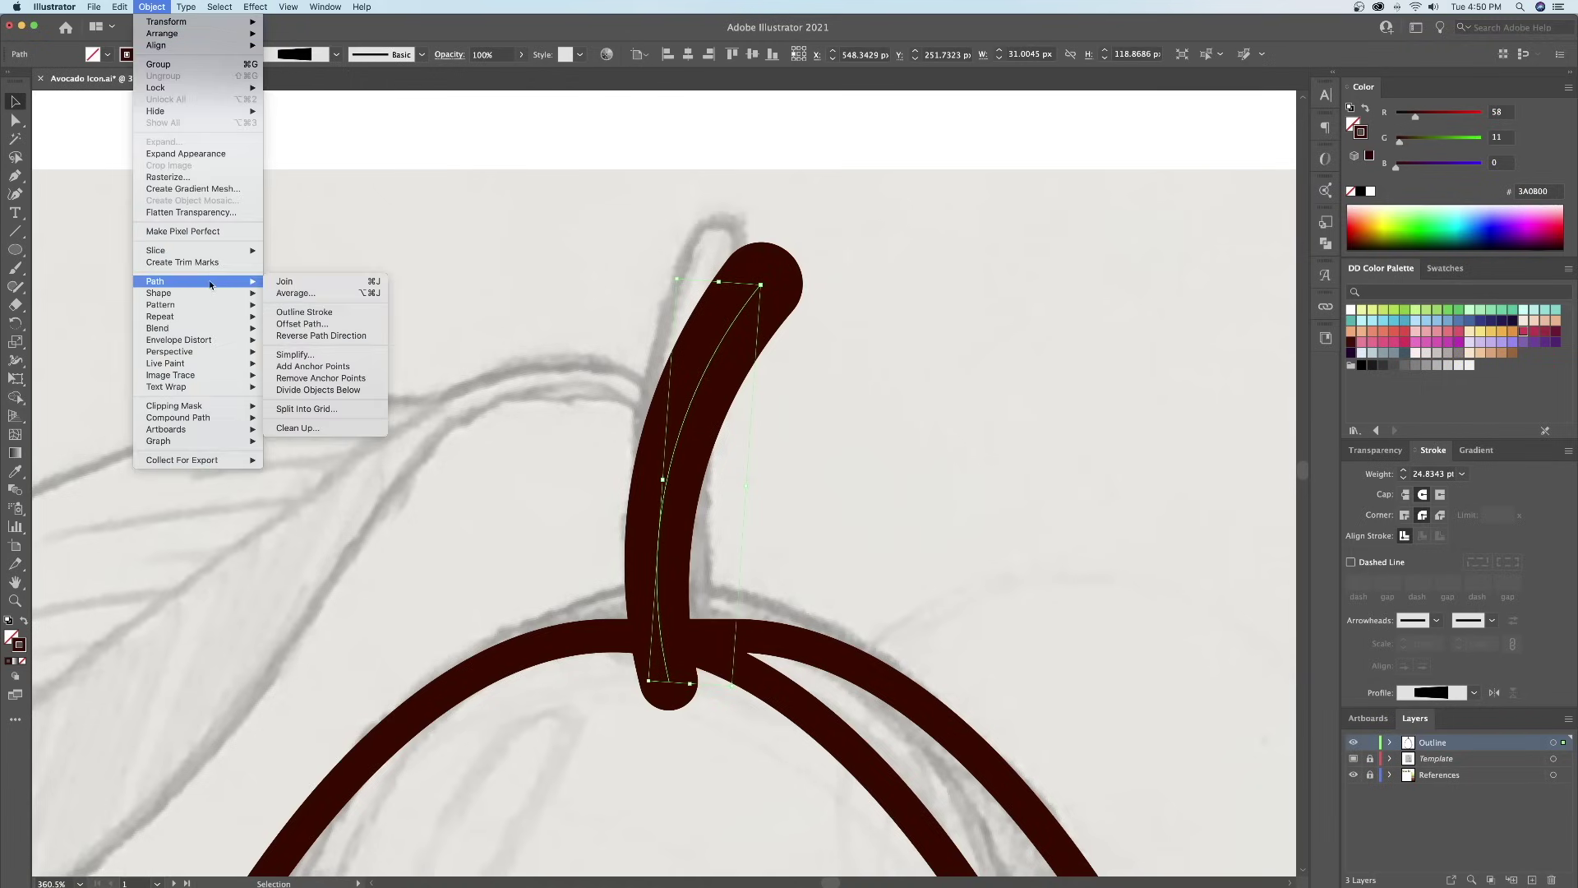
pyautogui.click(314, 312)
# - Nudge the stem shape slightly and apply the body outline's stroke appearance to it with the Eyedropper
pyautogui.scroll(-3, 629, 468)
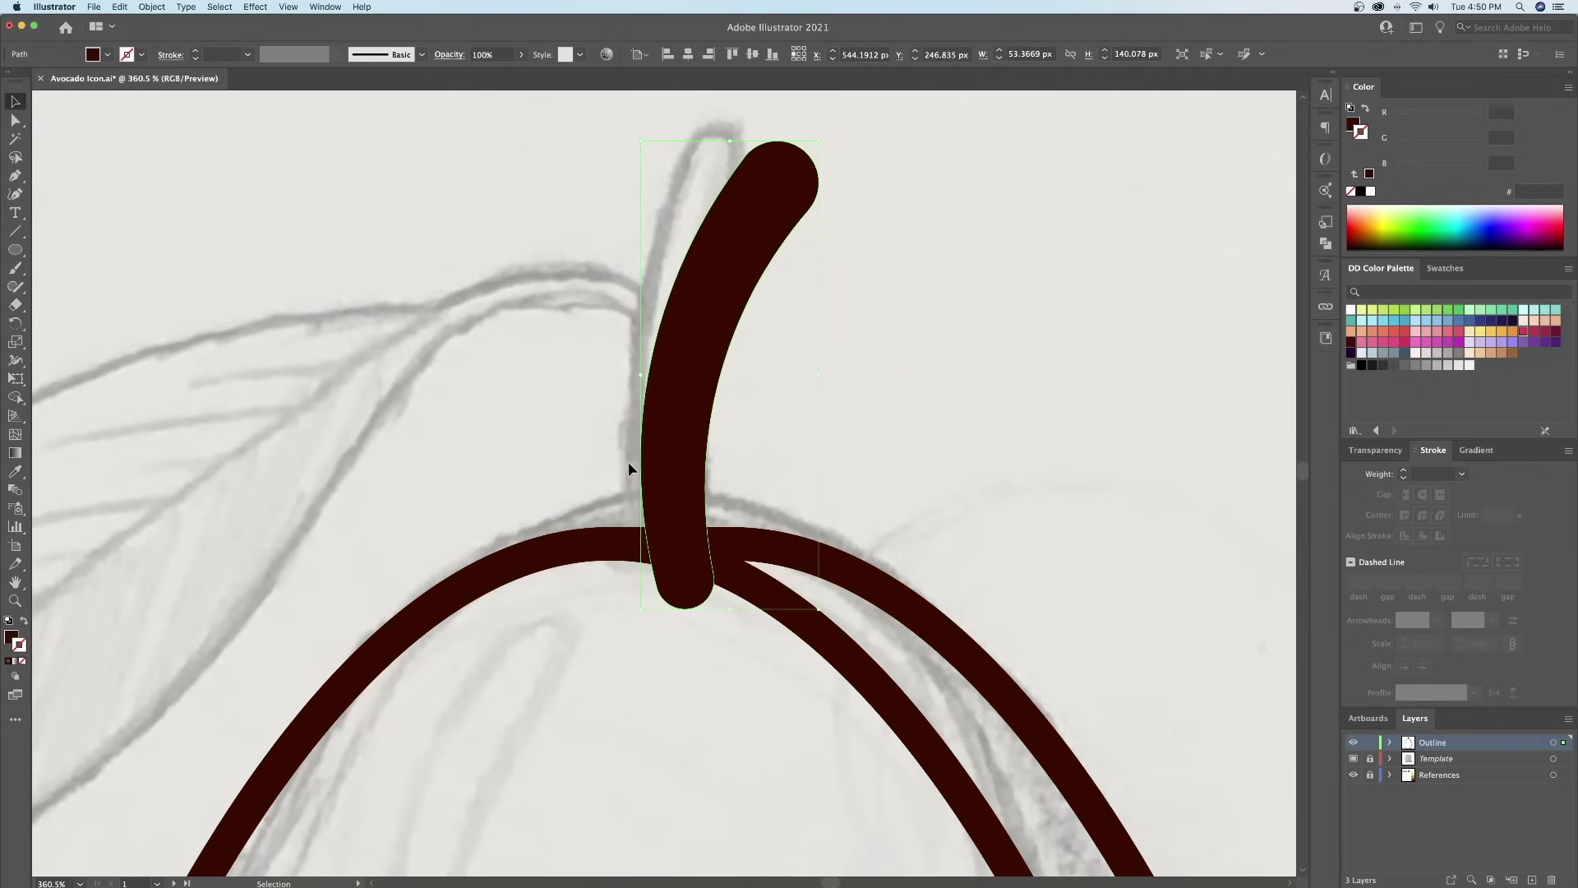
pyautogui.moveTo(692, 392); pyautogui.dragTo(687, 387)
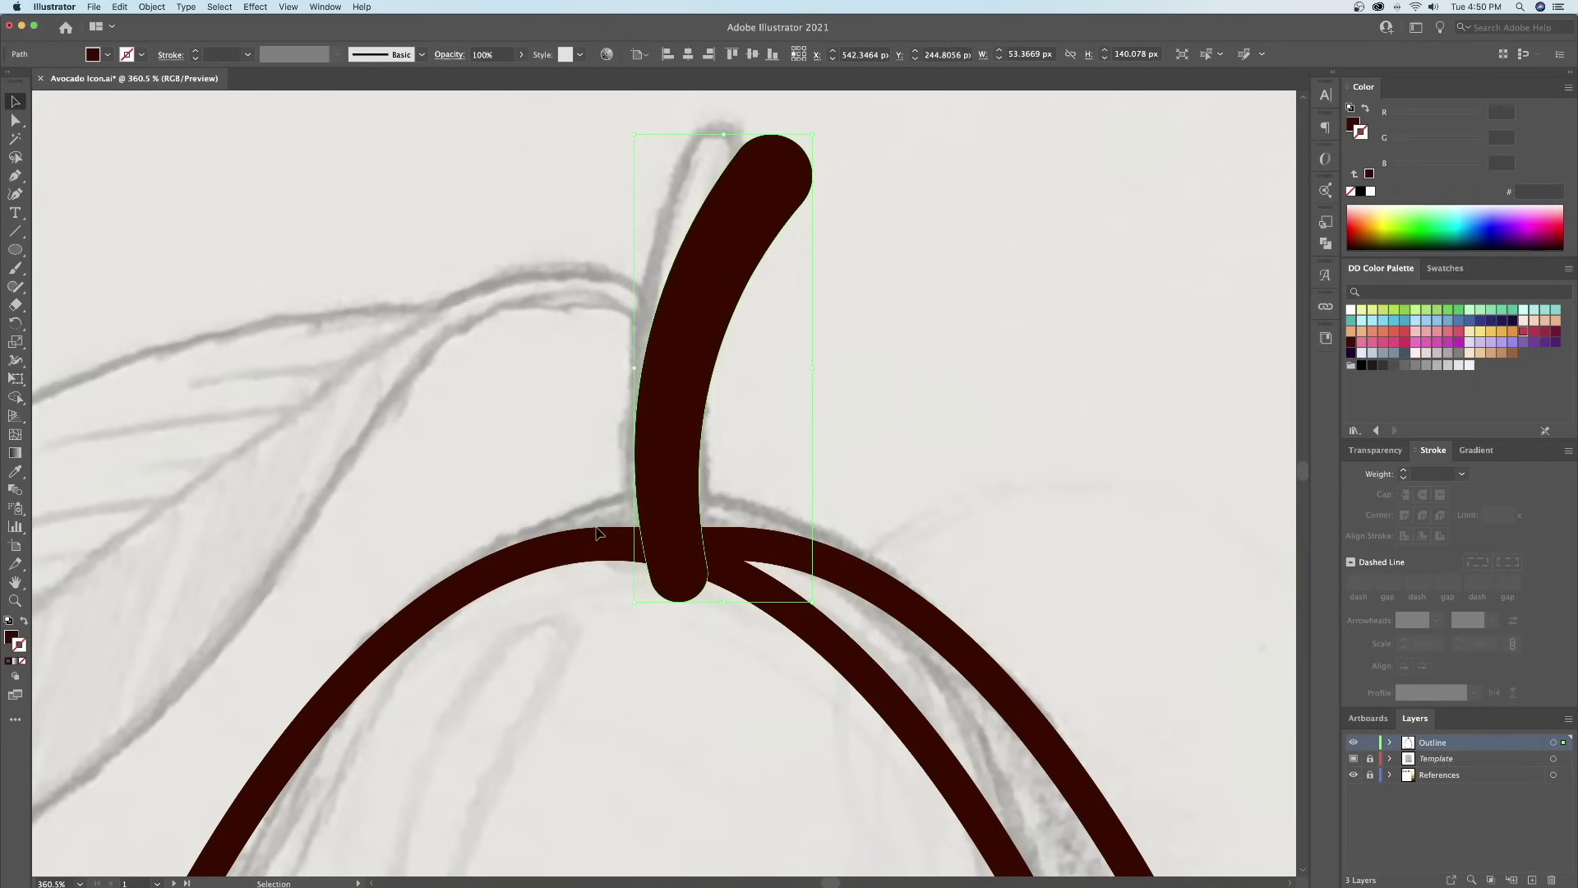
pyautogui.press('i')
pyautogui.click(575, 542)
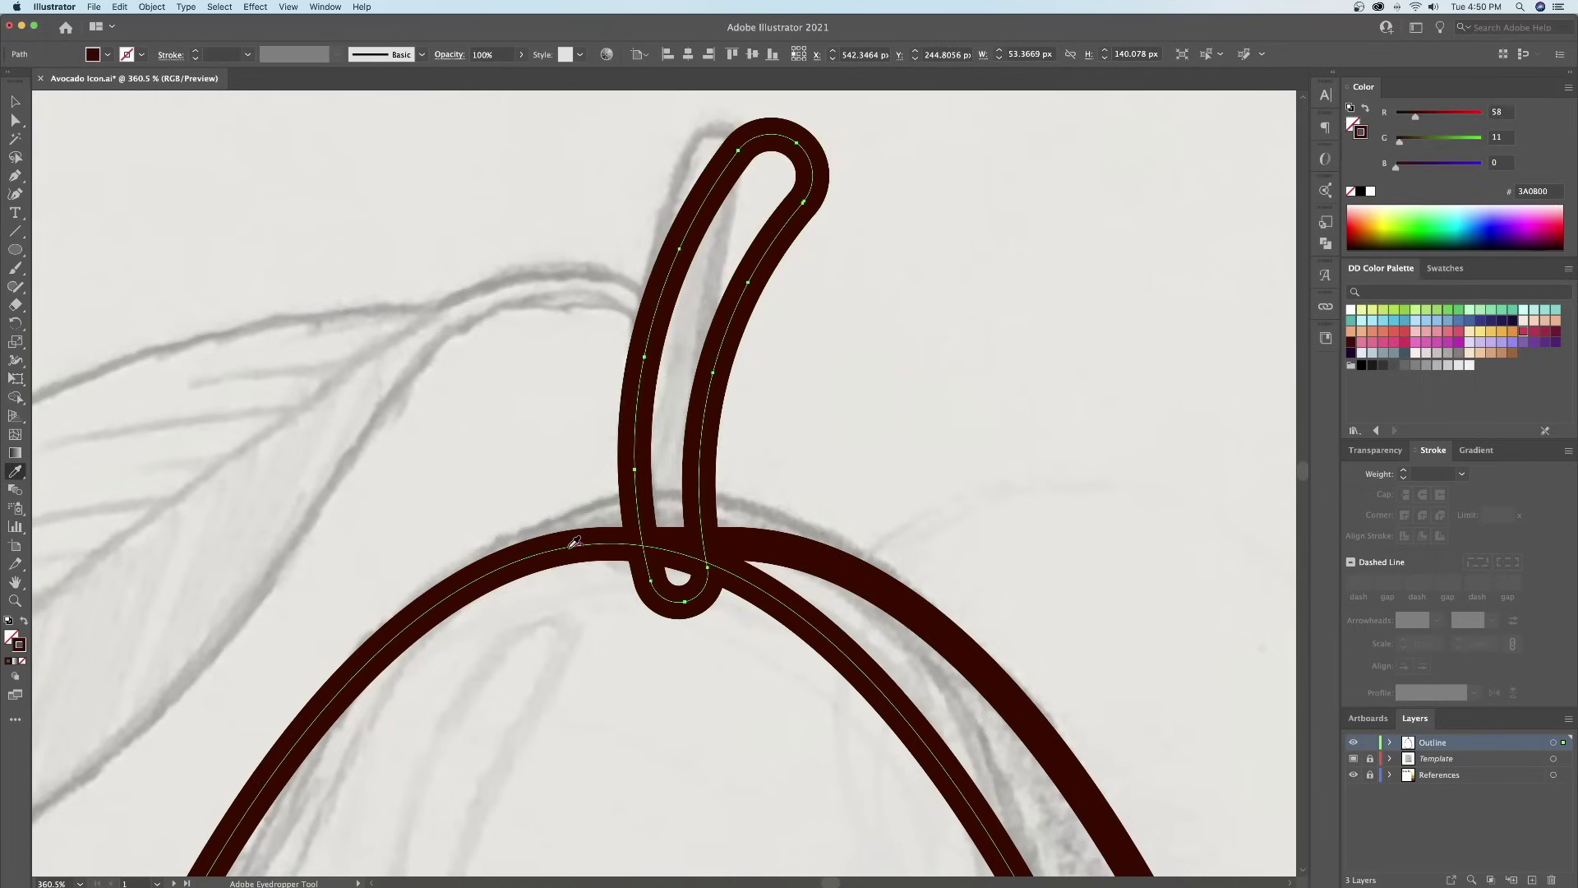
pyautogui.press('v')
pyautogui.click(807, 496)
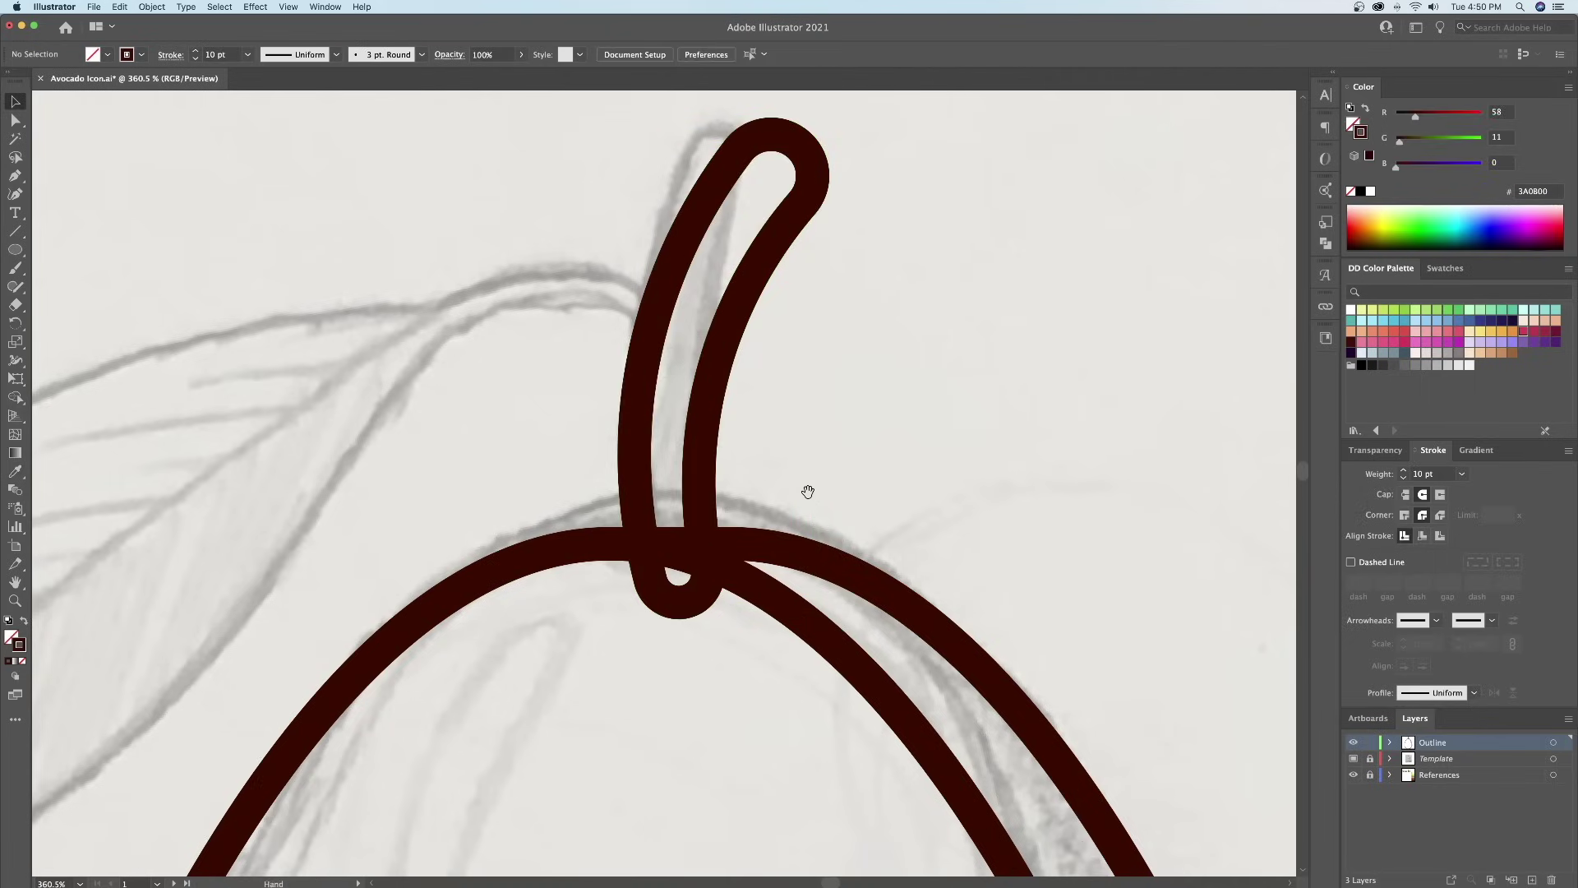
# - Split the stem at the body outline with the Shape Builder and delete the stem piece overlapping the body
pyautogui.scroll(2, 801, 510)
pyautogui.moveTo(612, 644); pyautogui.dragTo(620, 669)
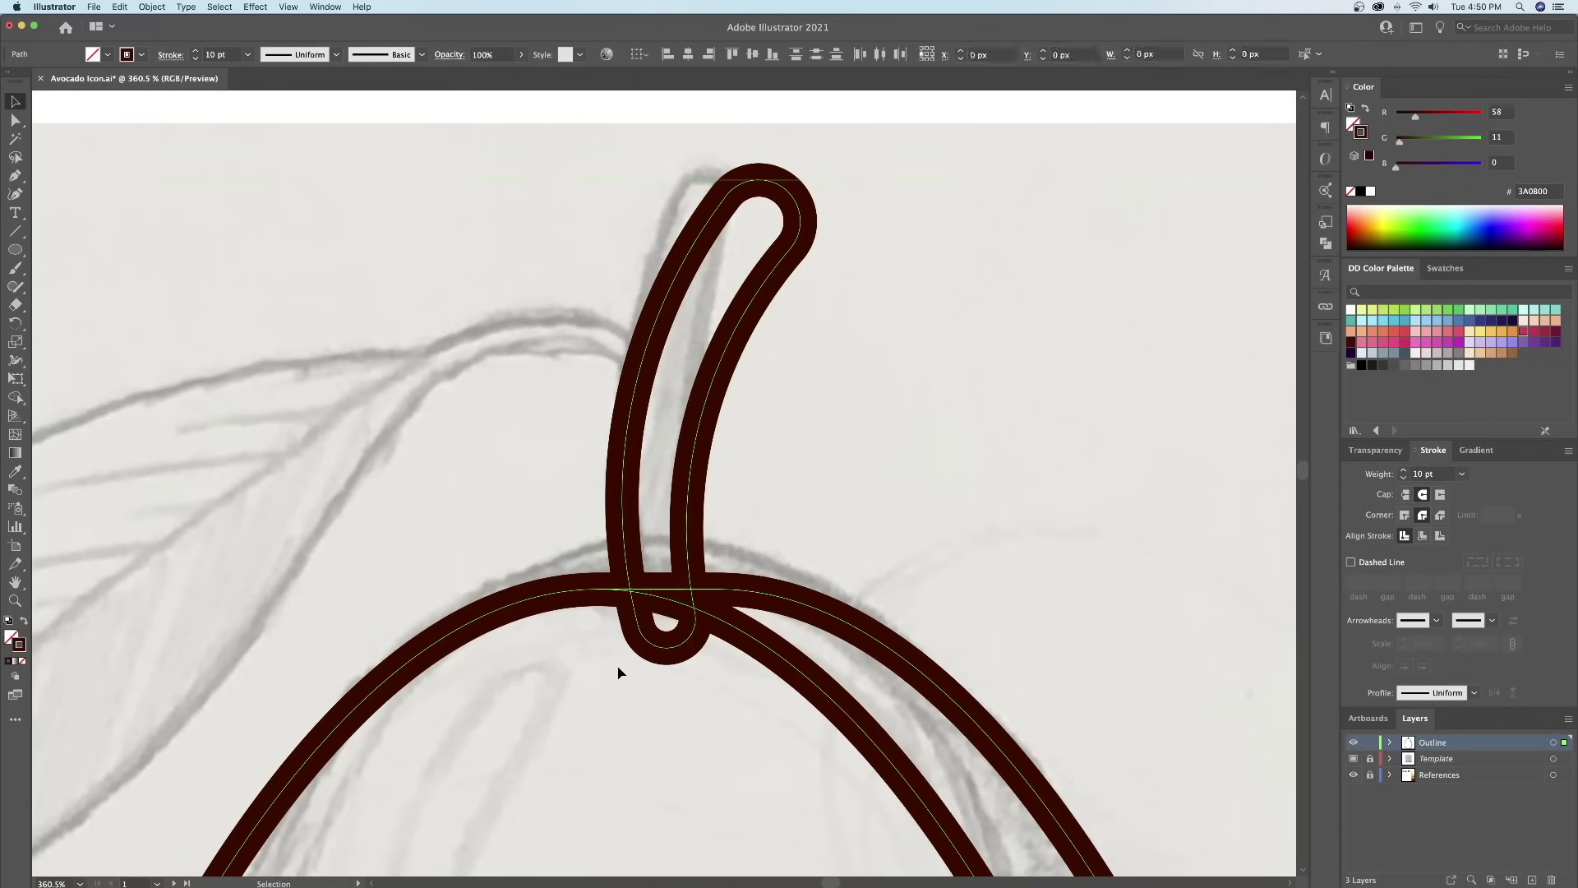
pyautogui.click(16, 397)
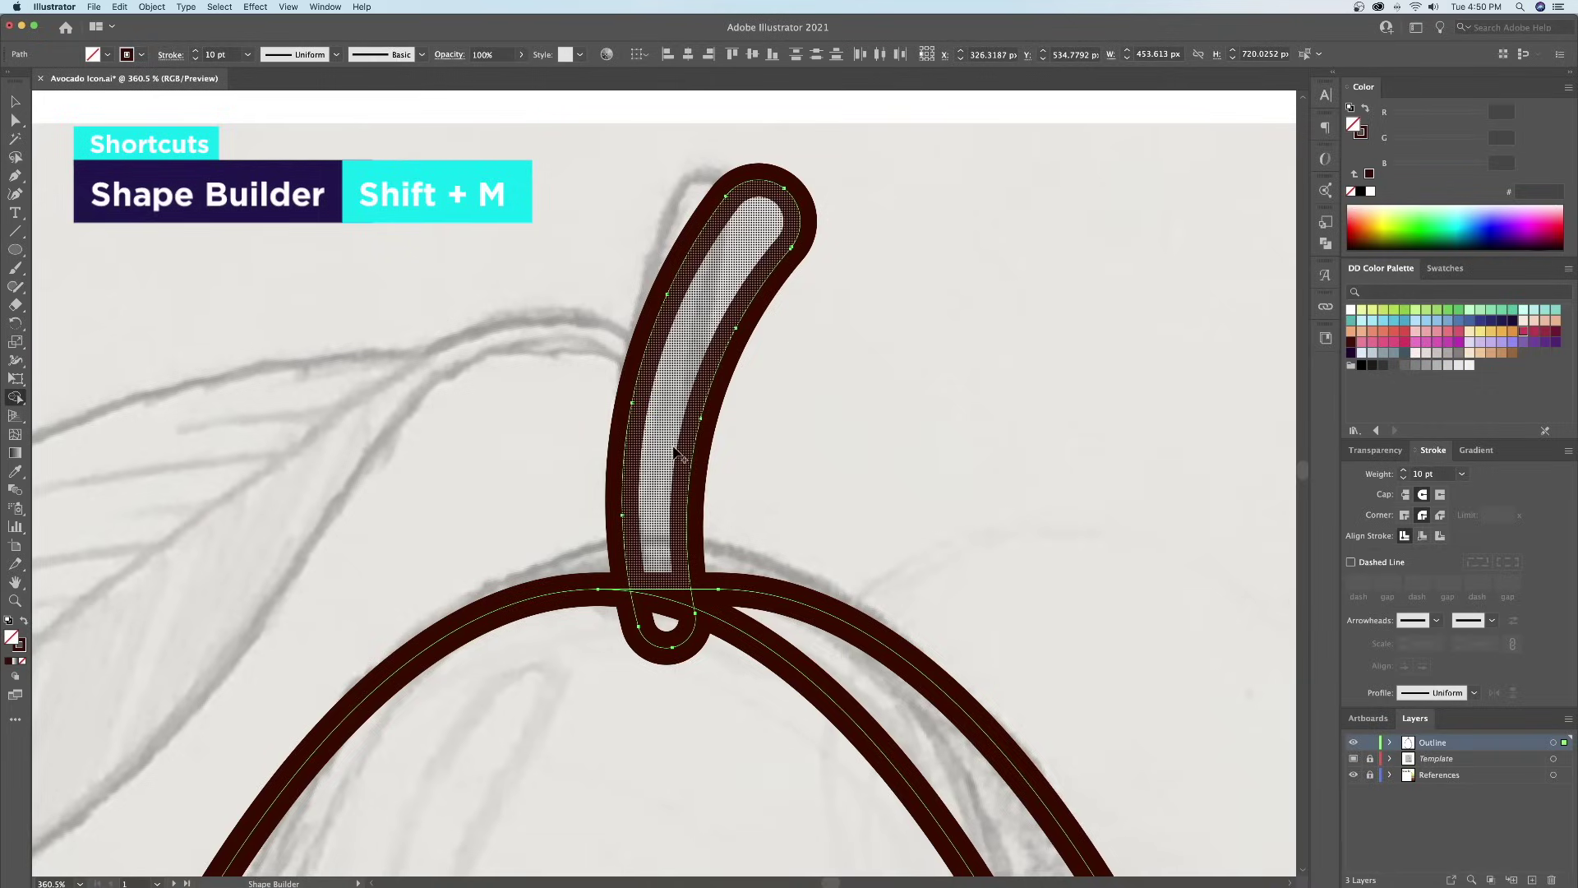
pyautogui.press('v')
pyautogui.click(835, 471)
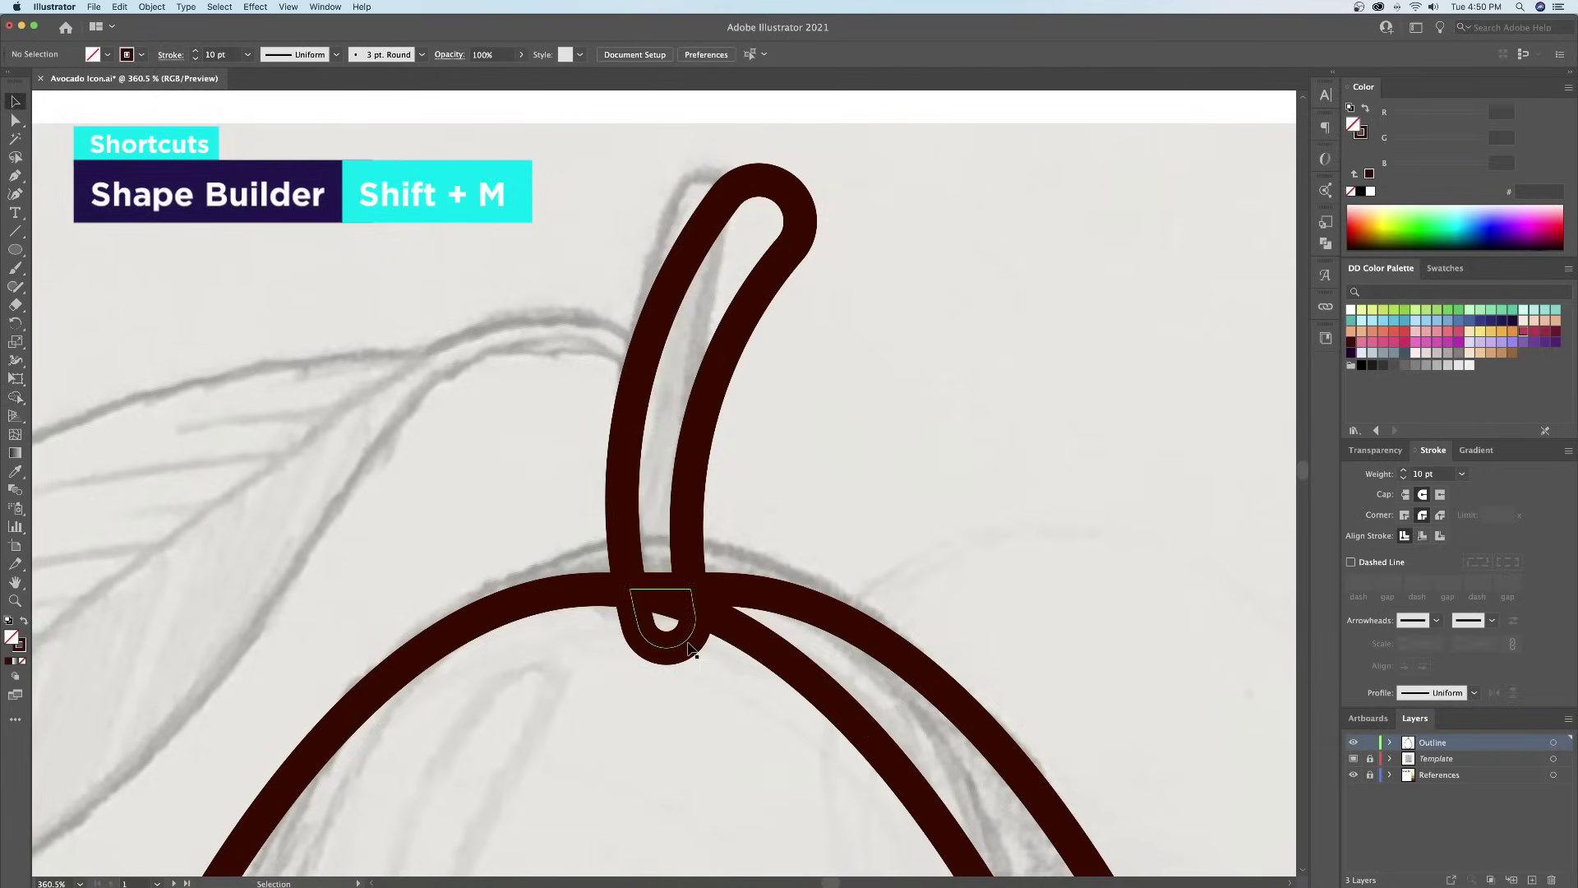
pyautogui.click(687, 643)
pyautogui.press('Delete')
# - Trace the leaf's lower edge with the Pen tool from the stem to the leaf tip, ending in a corner point
pyautogui.press('z')
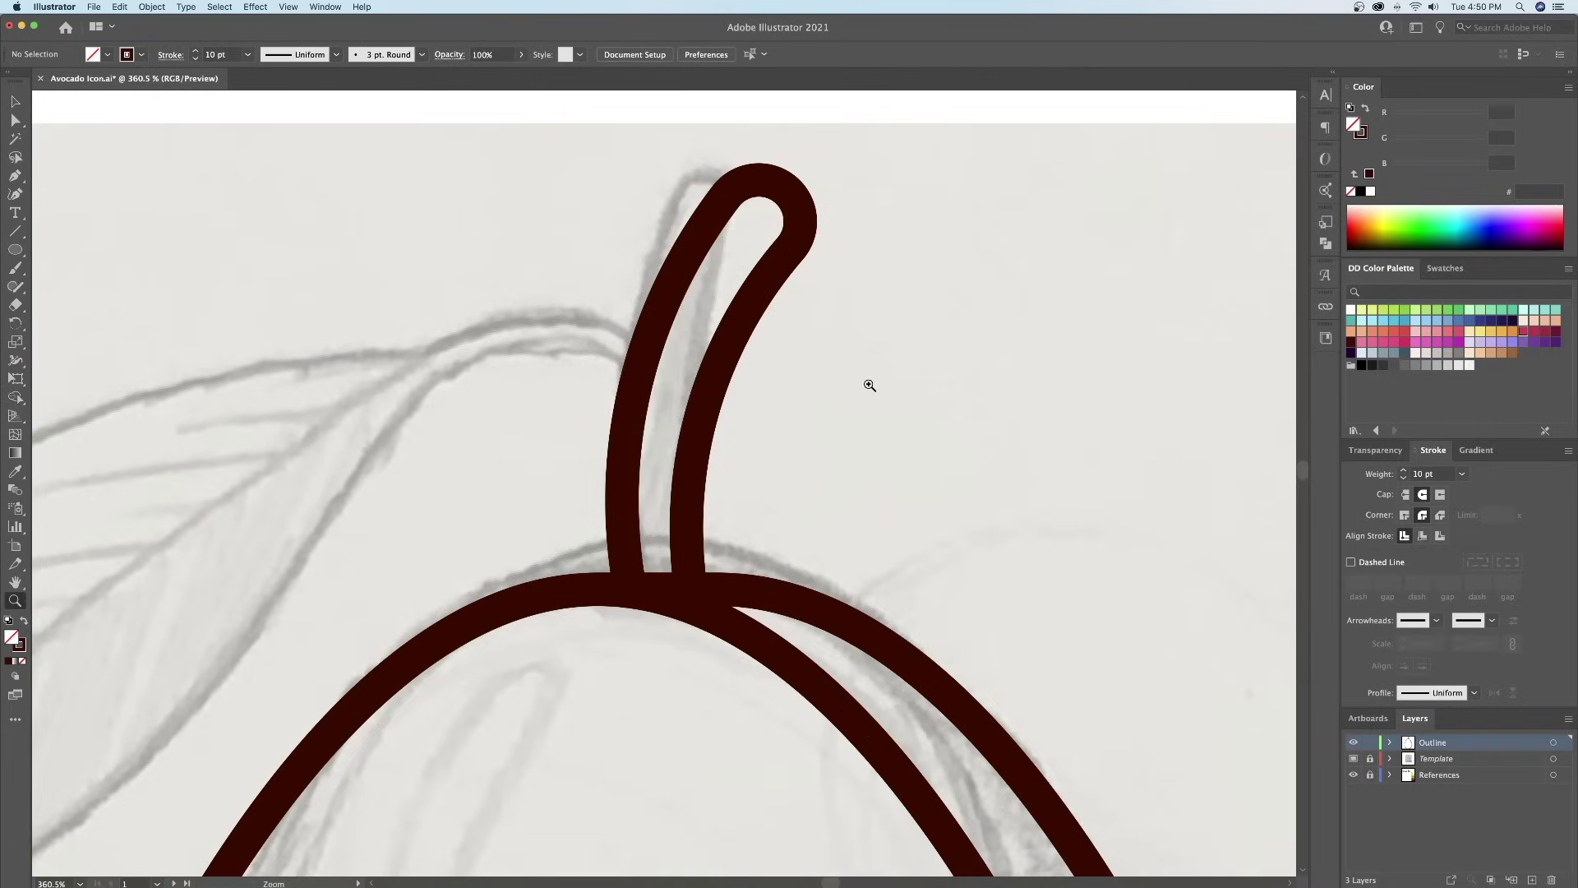
pyautogui.moveTo(869, 377); pyautogui.dragTo(932, 335)
pyautogui.moveTo(740, 401); pyautogui.dragTo(873, 339)
pyautogui.press('p')
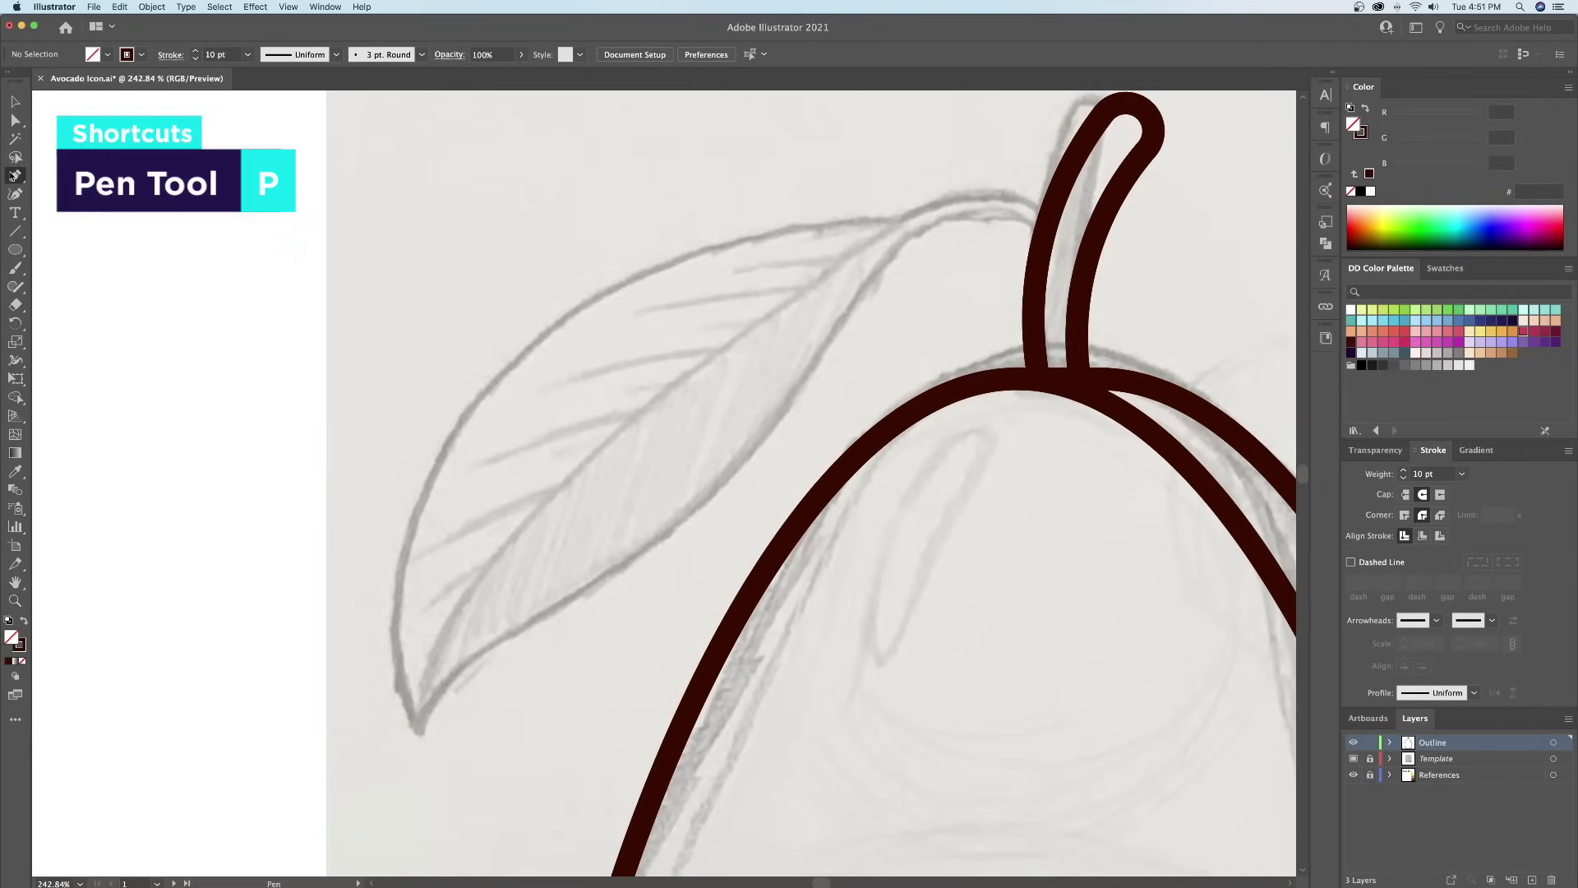
pyautogui.click(1039, 236)
pyautogui.moveTo(917, 236); pyautogui.dragTo(848, 282)
pyautogui.moveTo(674, 529); pyautogui.dragTo(542, 621)
pyautogui.moveTo(422, 734); pyautogui.dragTo(406, 806)
pyautogui.click(422, 734)
pyautogui.moveTo(542, 322); pyautogui.dragTo(771, 164)
pyautogui.press('super+z')
pyautogui.moveTo(520, 346); pyautogui.dragTo(718, 159)
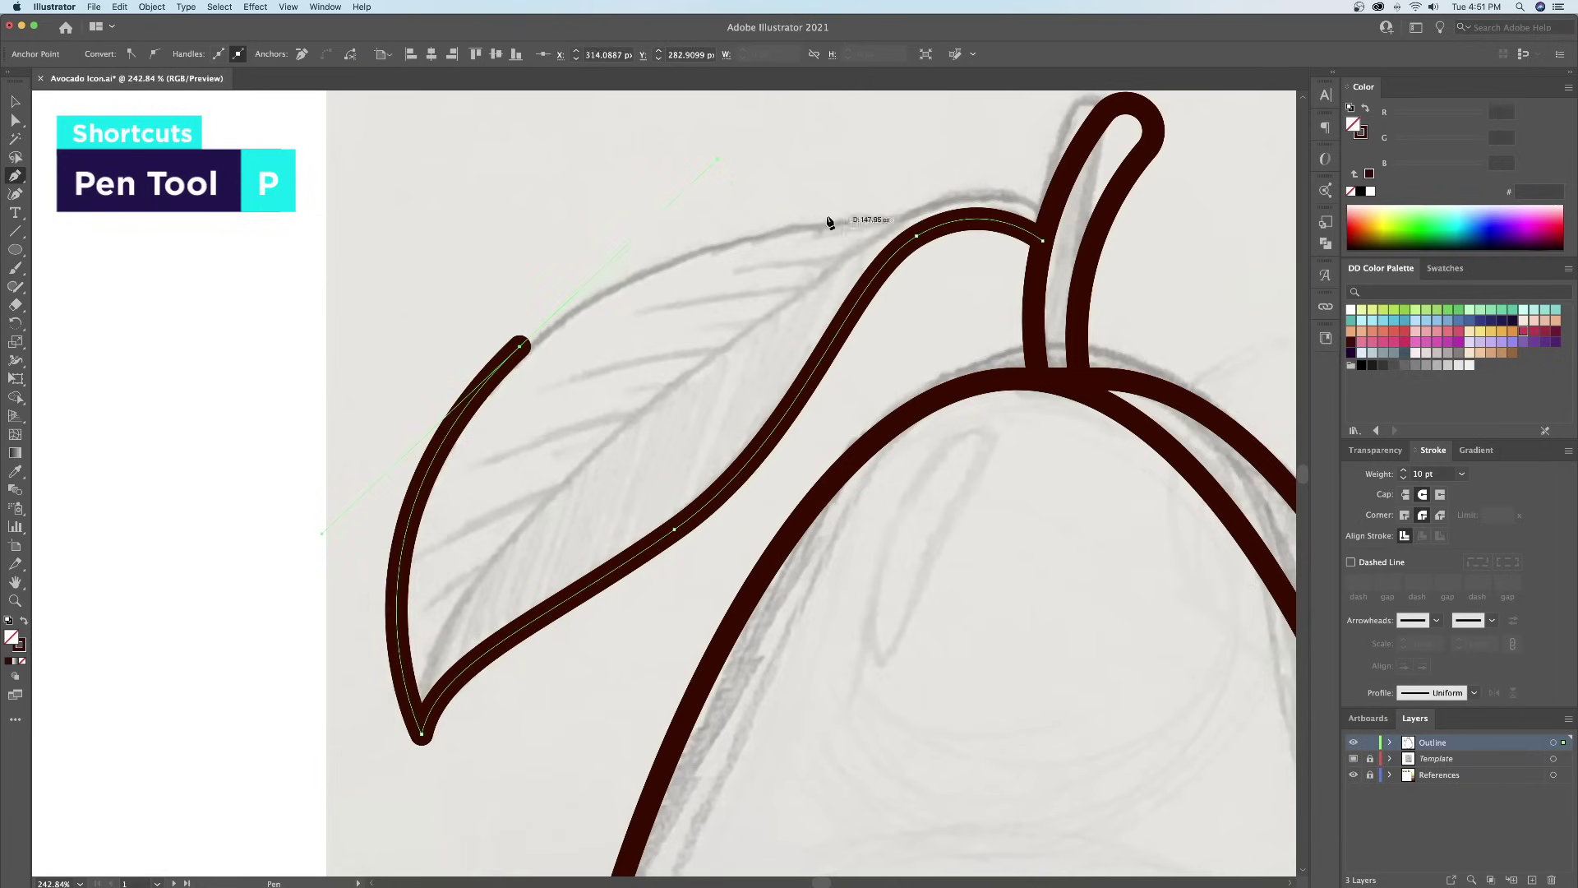
pyautogui.press('super+z')
# - Trace the leaf's upper edge with the Pen tool from the tip back to the stem and finish the path
pyautogui.moveTo(445, 440); pyautogui.dragTo(553, 261)
pyautogui.click(875, 225)
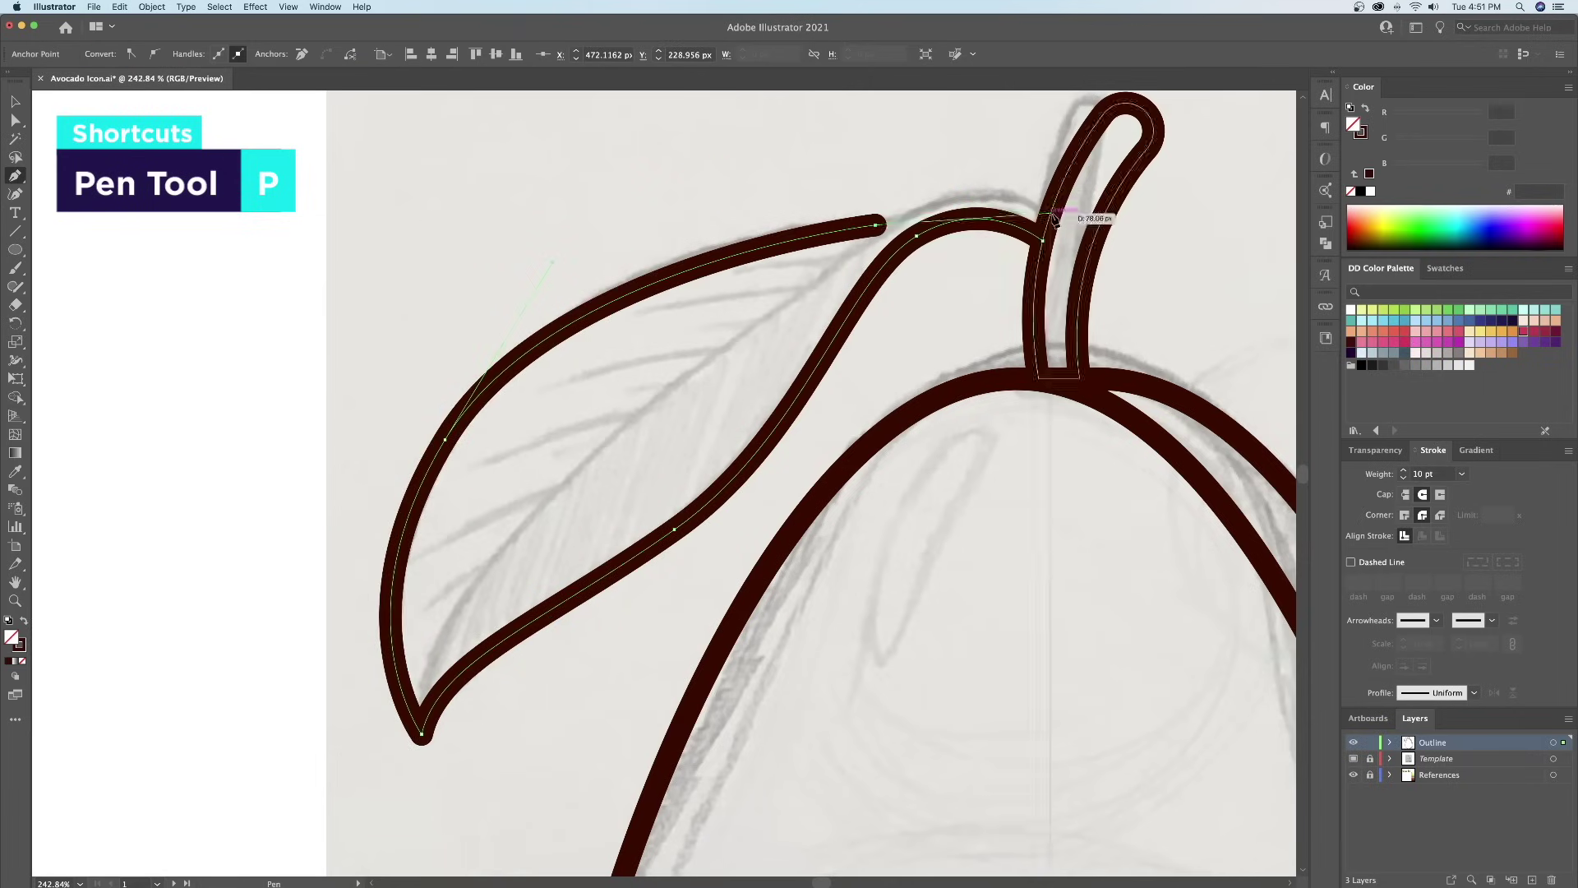
pyautogui.moveTo(1052, 213); pyautogui.dragTo(1149, 281)
pyautogui.keyDown('super'); pyautogui.click(870, 158); pyautogui.keyUp('super')
# - Refine the leaf's anchor points and curve handles with Direct Selection to follow the sketch
pyautogui.scroll(4, 1052, 214)
pyautogui.press('a')
pyautogui.moveTo(909, 316); pyautogui.dragTo(913, 304)
pyautogui.click(522, 337)
pyautogui.moveTo(518, 328); pyautogui.dragTo(423, 117)
pyautogui.keyDown('super'); pyautogui.click(471, 261); pyautogui.keyUp('super')
# - Draw a circle about 230 px in diameter over the sketched pit, centred on the front body's vertical axis
pyautogui.press('z')
pyautogui.moveTo(679, 208); pyautogui.dragTo(570, 235)
pyautogui.moveTo(766, 510); pyautogui.dragTo(717, 415)
pyautogui.moveTo(646, 610); pyautogui.dragTo(633, 612)
pyautogui.moveTo(752, 594); pyautogui.dragTo(715, 537)
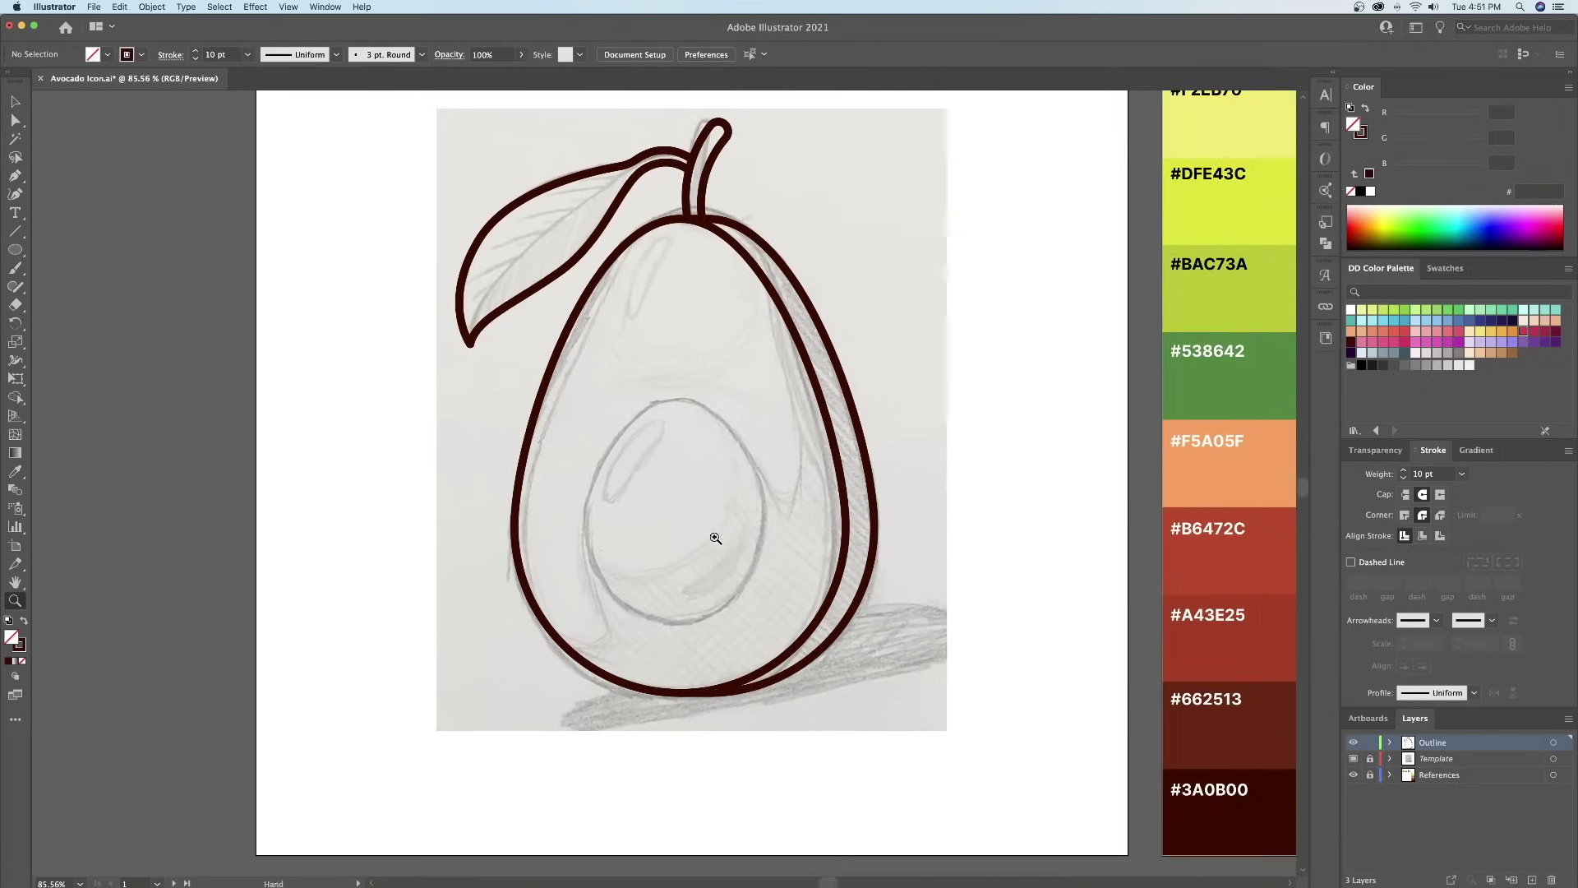
pyautogui.scroll(2, 715, 537)
pyautogui.click(11, 251)
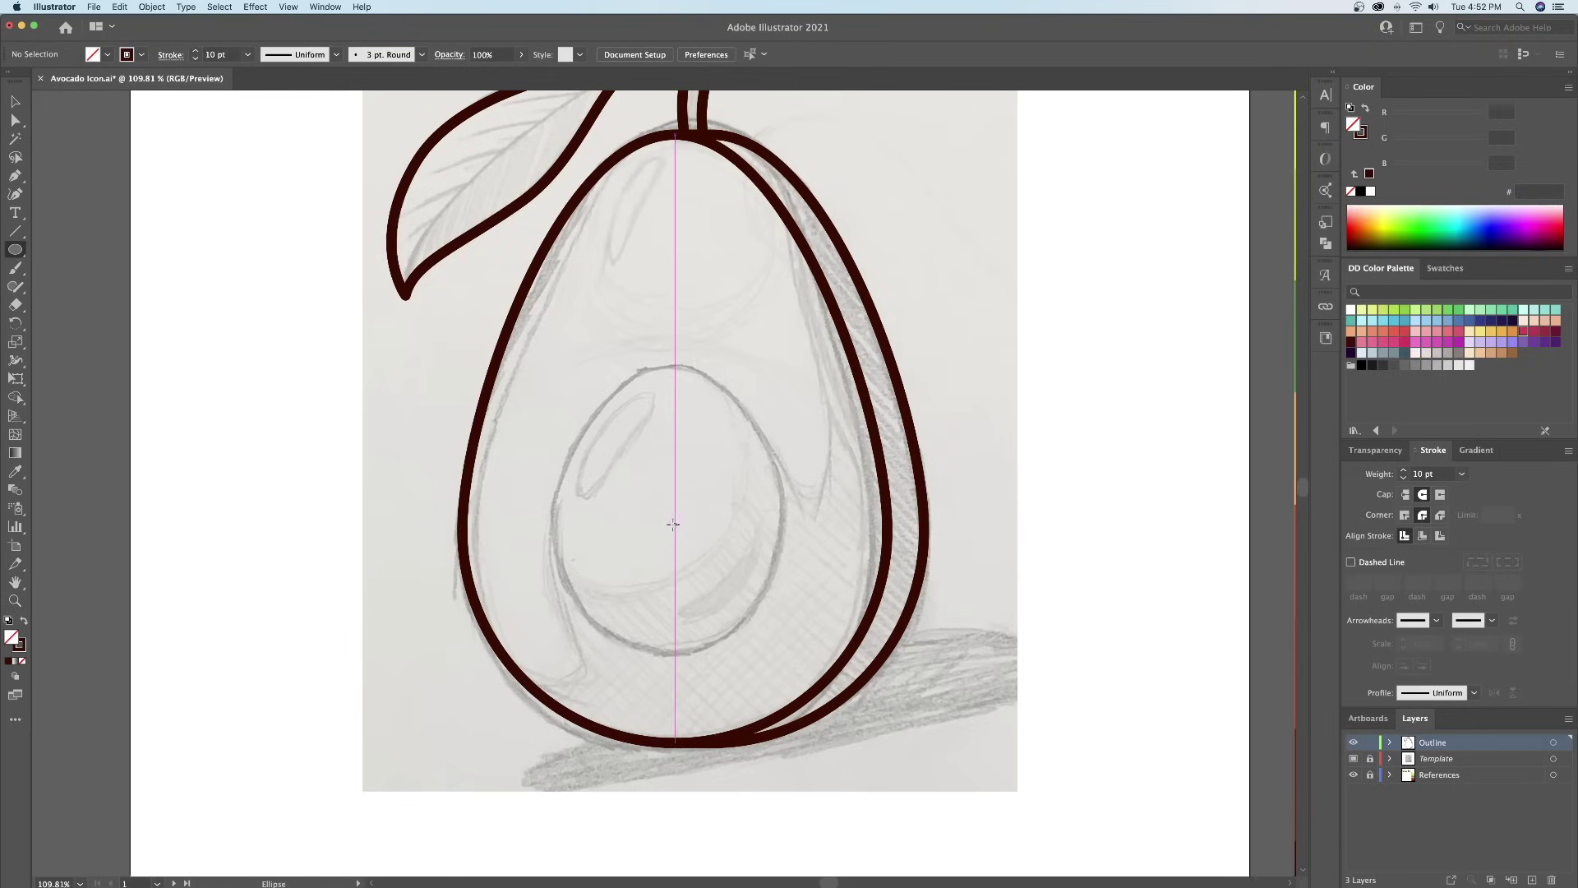
pyautogui.moveTo(674, 523); pyautogui.dragTo(794, 567)
# - Raise the pit circle's top anchor point and narrow the shape into an egg form matching the sketch
pyautogui.press('a')
pyautogui.click(674, 403)
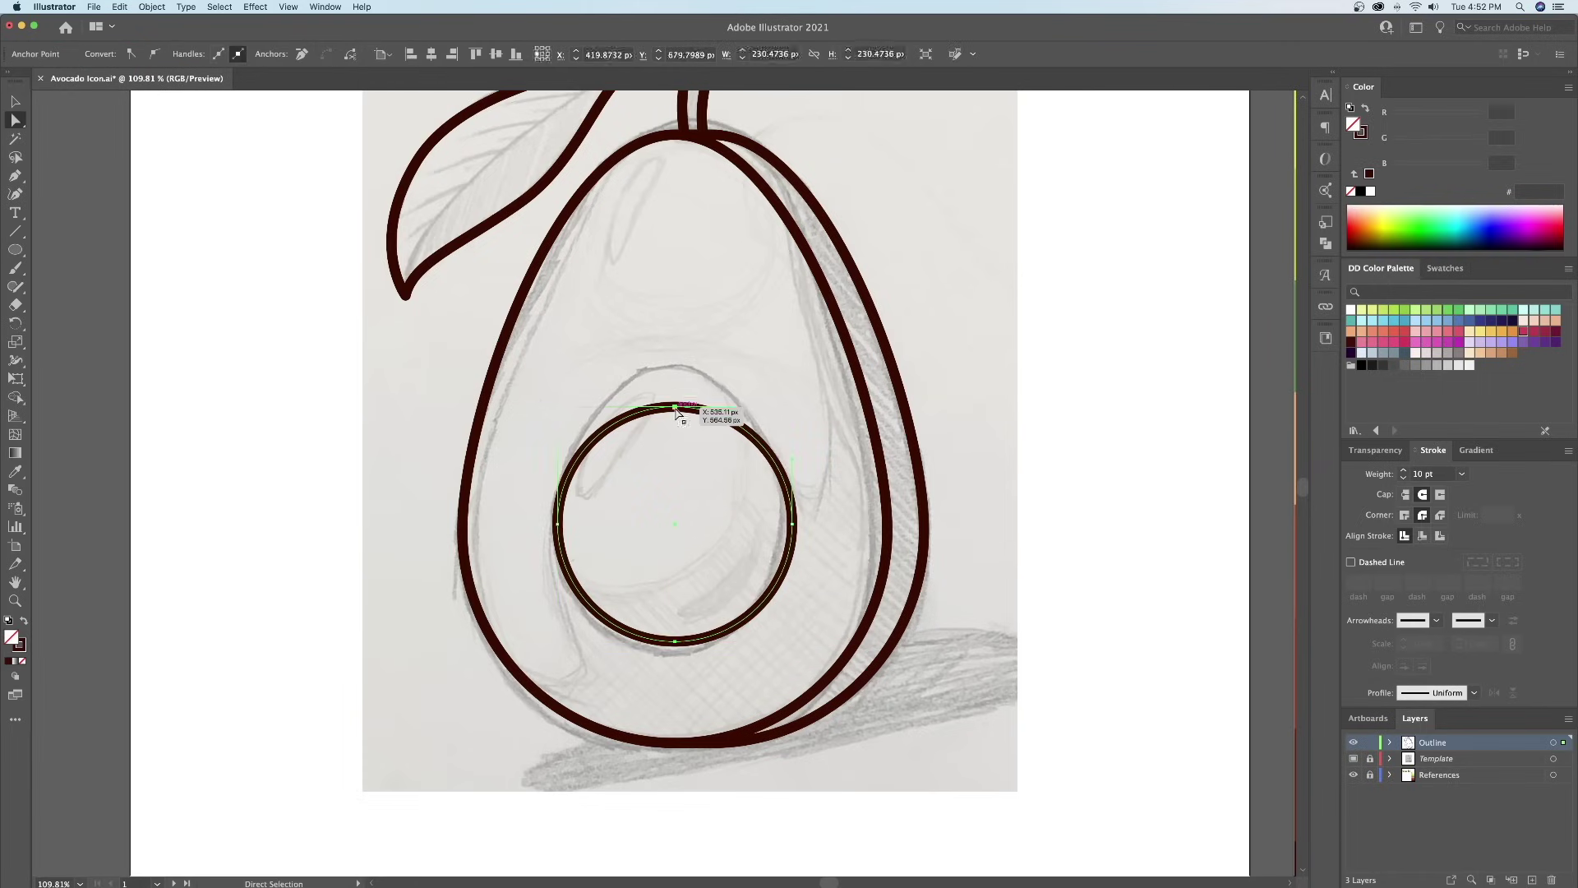
pyautogui.moveTo(674, 403); pyautogui.dragTo(678, 383)
pyautogui.press('v')
pyautogui.moveTo(794, 511); pyautogui.dragTo(779, 489)
# - Deselect the pit and hide the Template layer to show only the avocado outlines
pyautogui.press('super+shift+a')
pyautogui.press('z')
pyautogui.moveTo(804, 440); pyautogui.dragTo(740, 448)
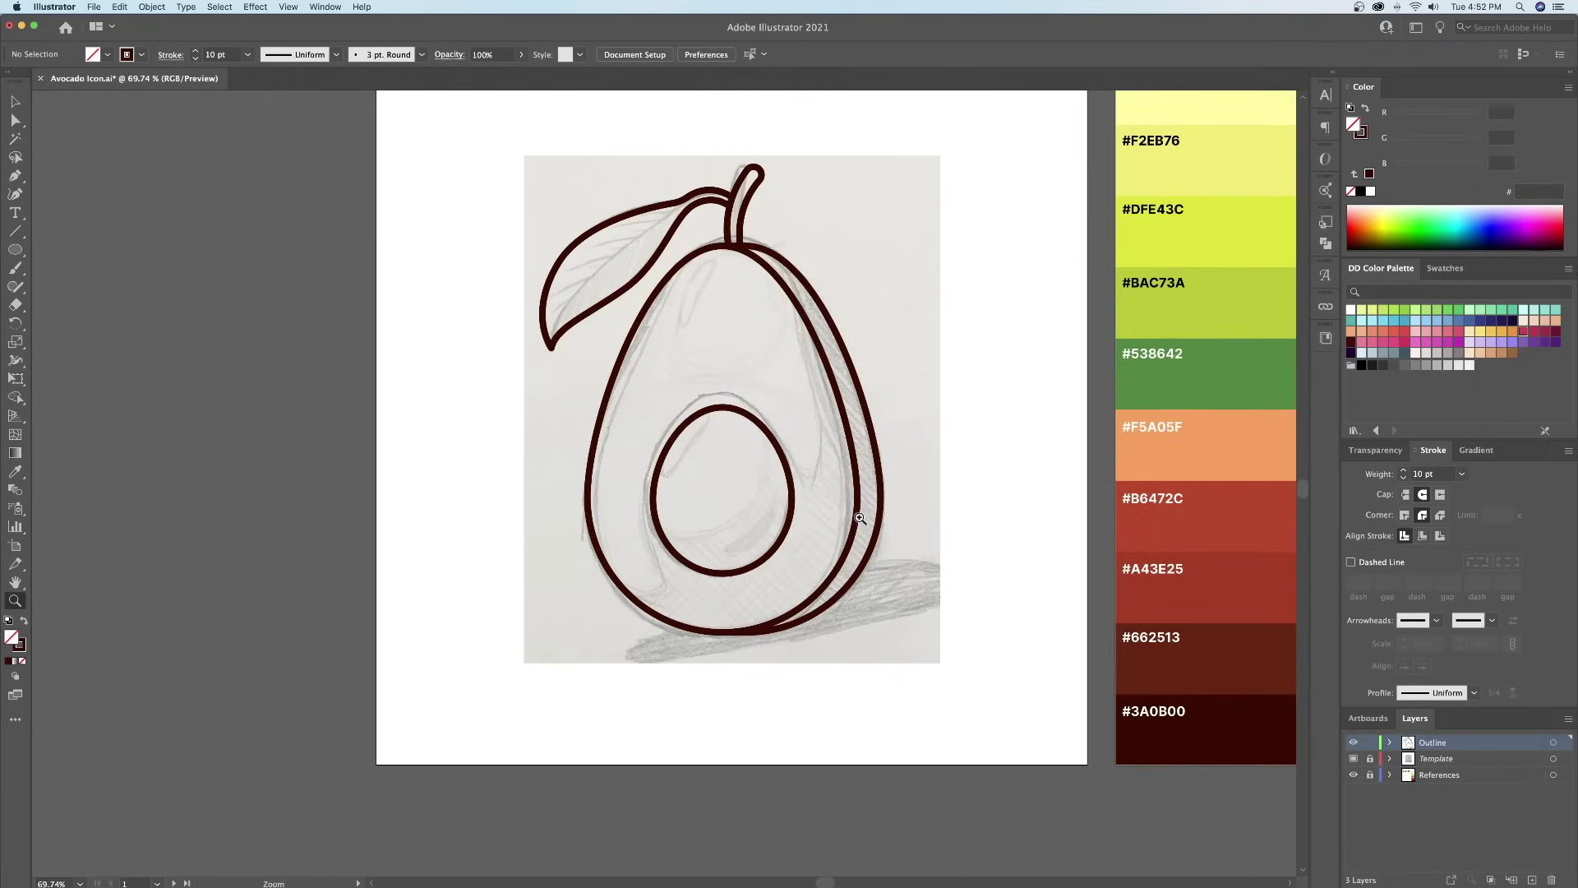
pyautogui.click(1353, 759)
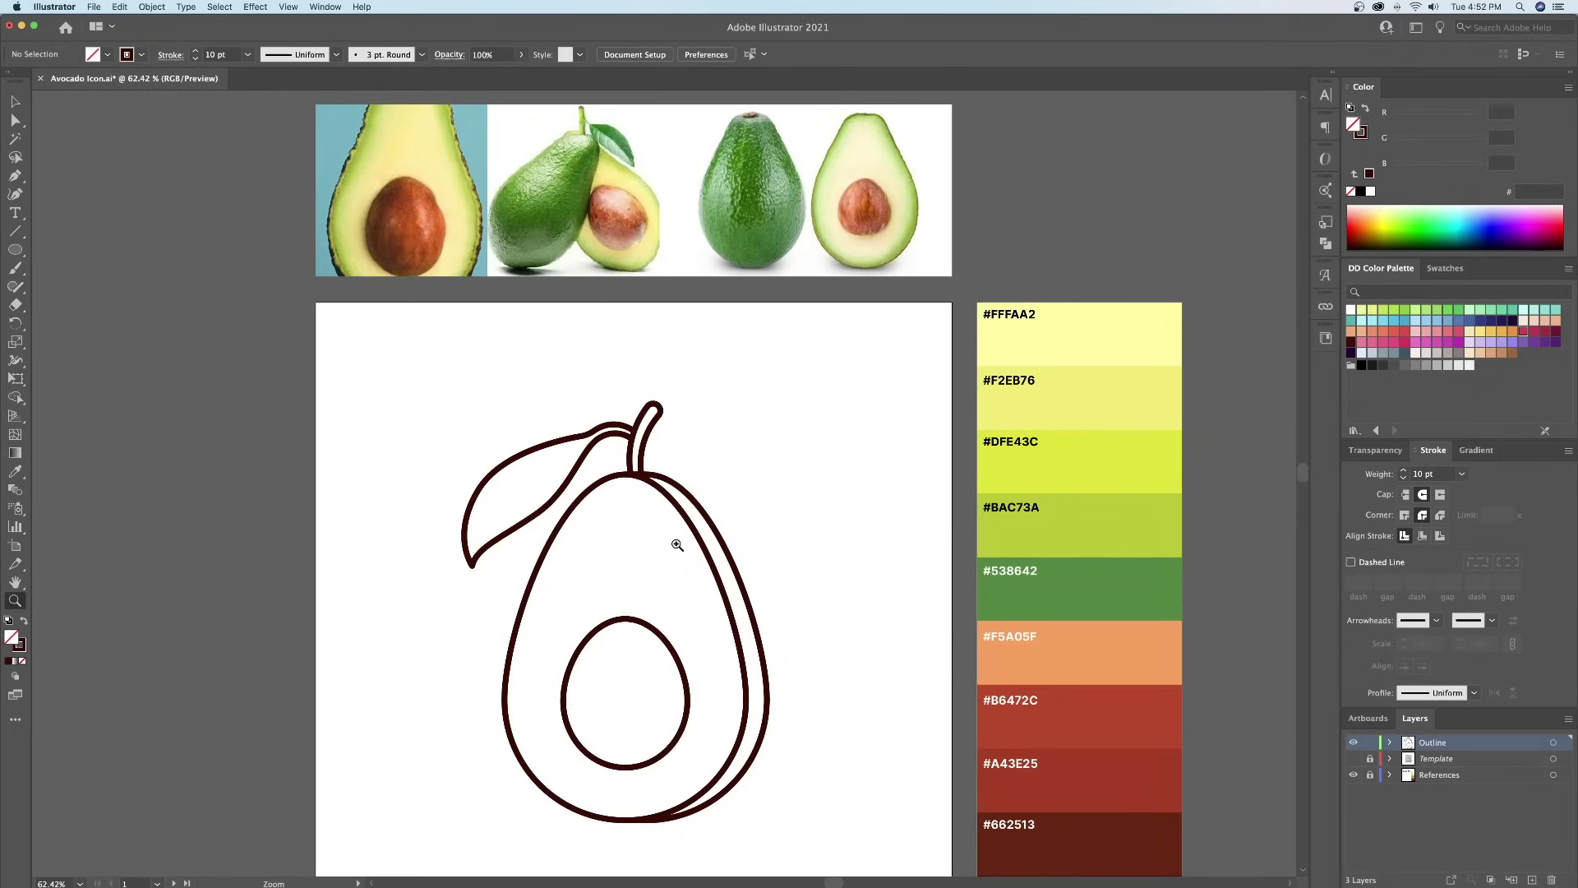
pyautogui.moveTo(676, 545); pyautogui.dragTo(729, 482)
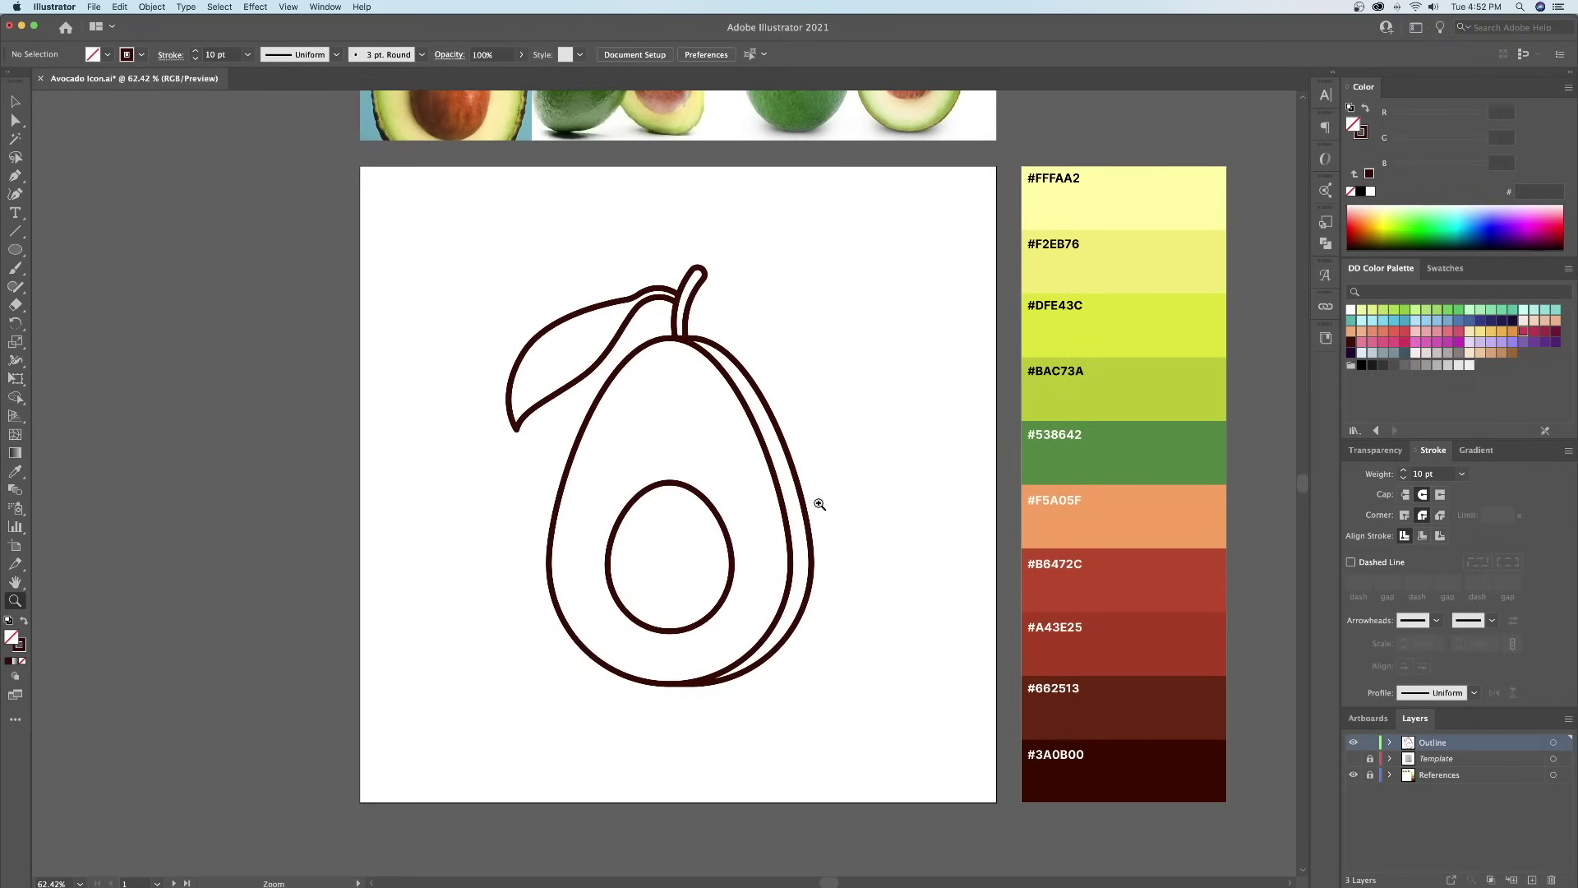
# - Add a new layer directly above the Template layer and name it Colour
pyautogui.click(1439, 757)
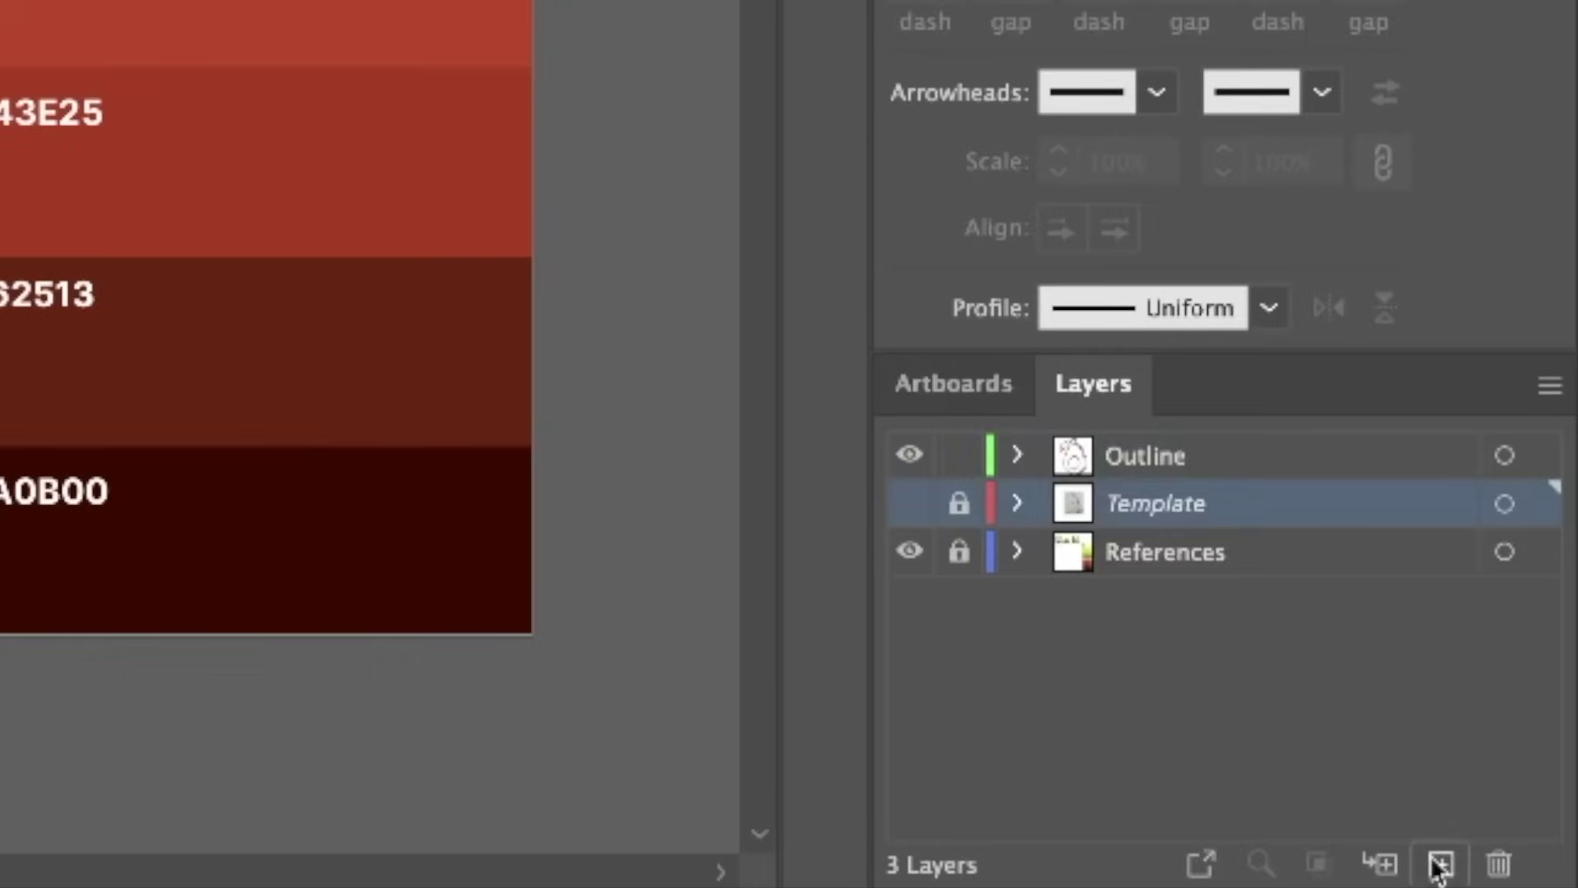
pyautogui.click(1438, 865)
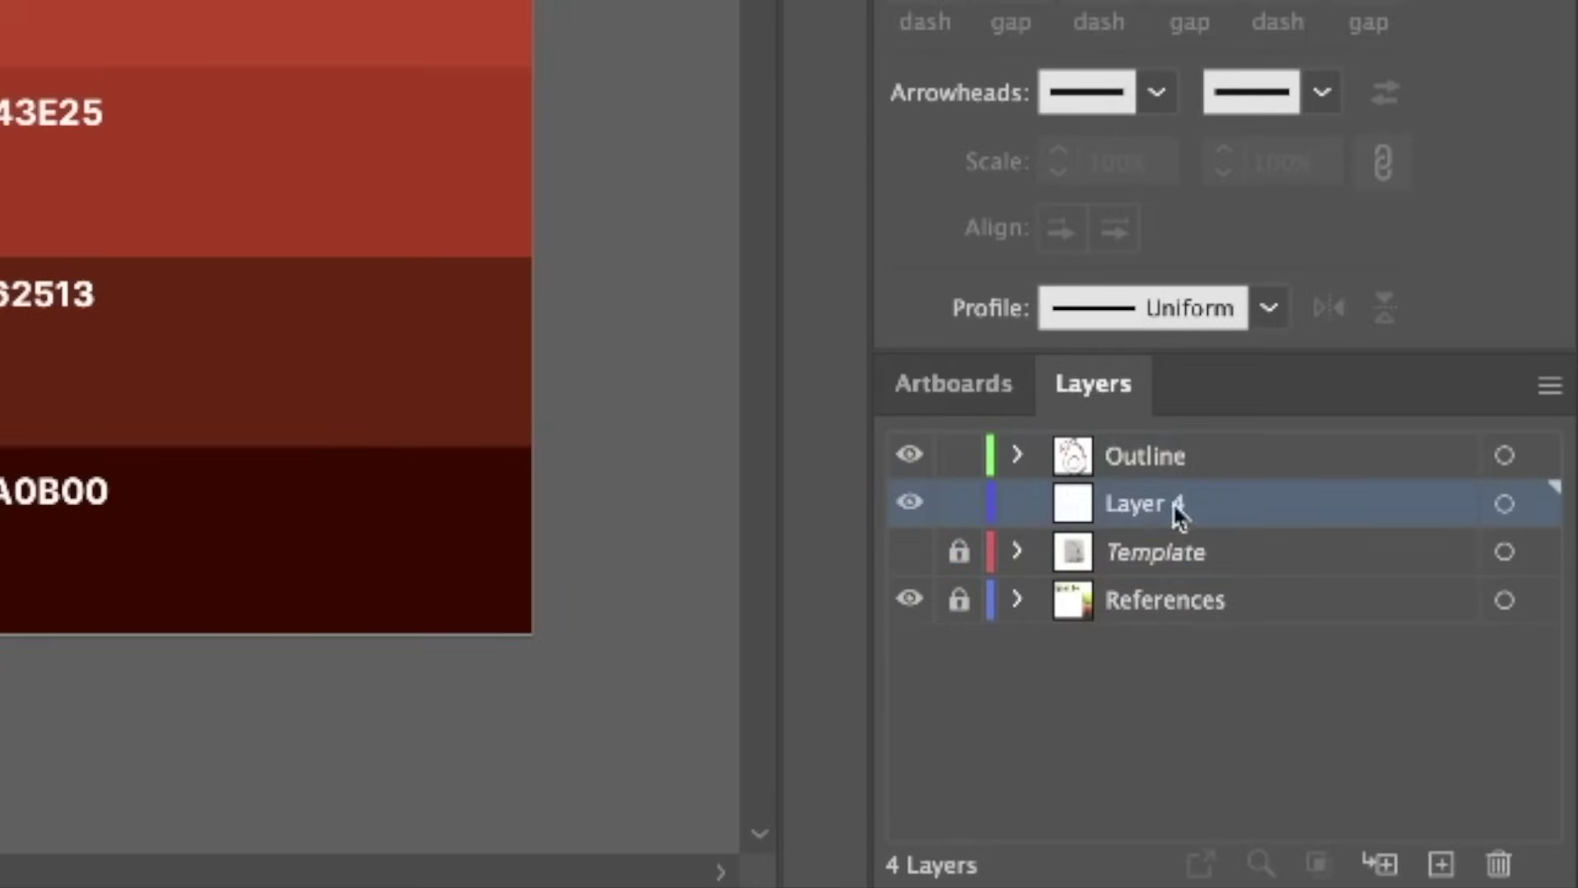
pyautogui.doubleClick(1160, 502)
pyautogui.write('Colour')
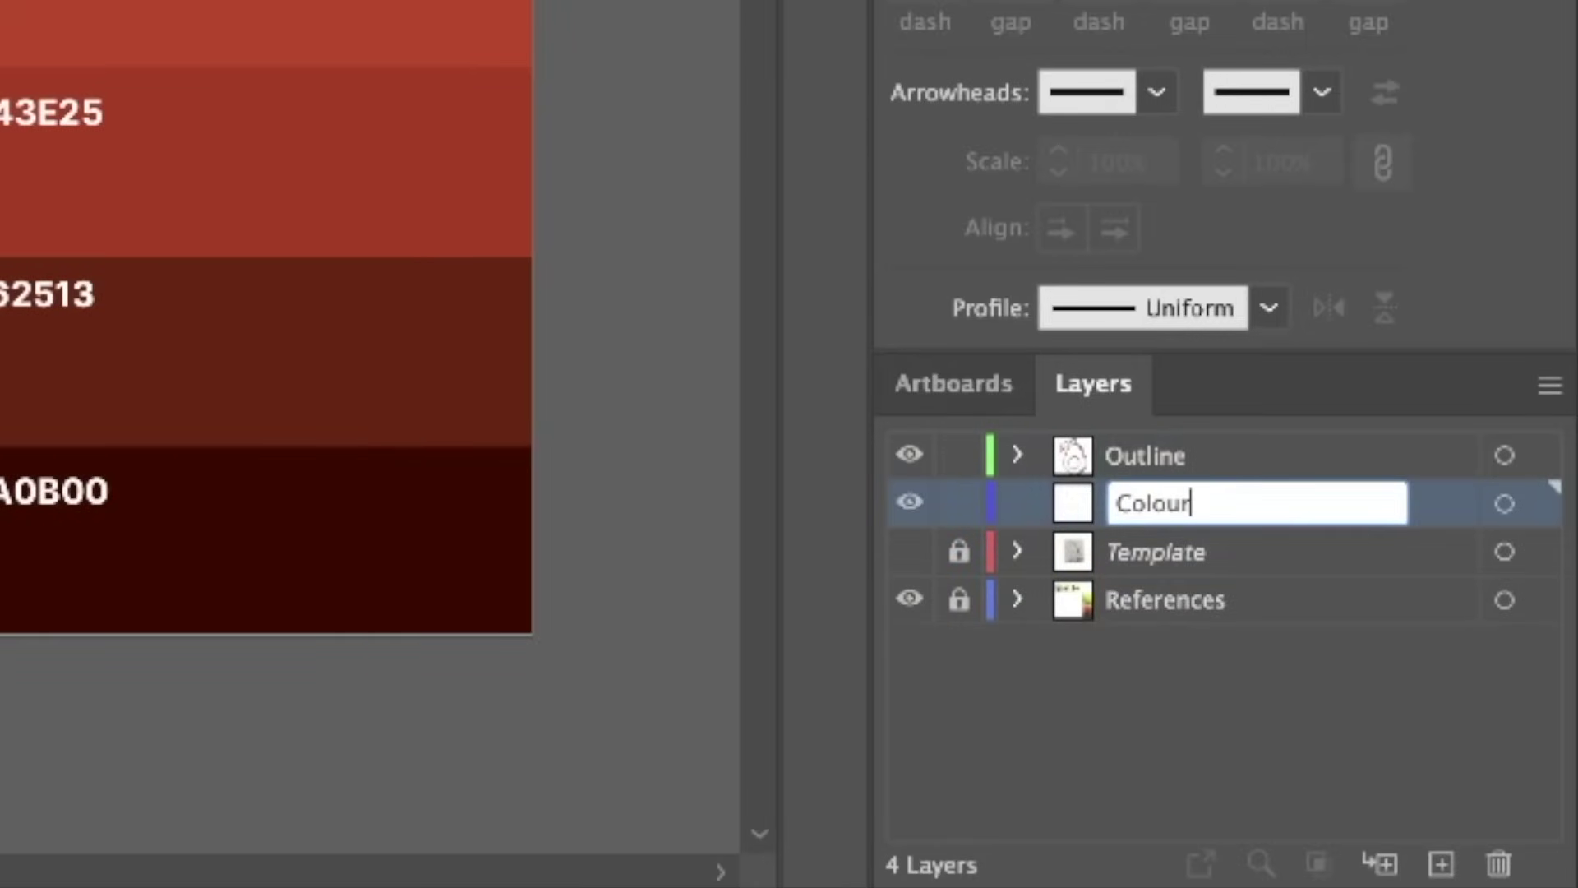
pyautogui.press('Return')
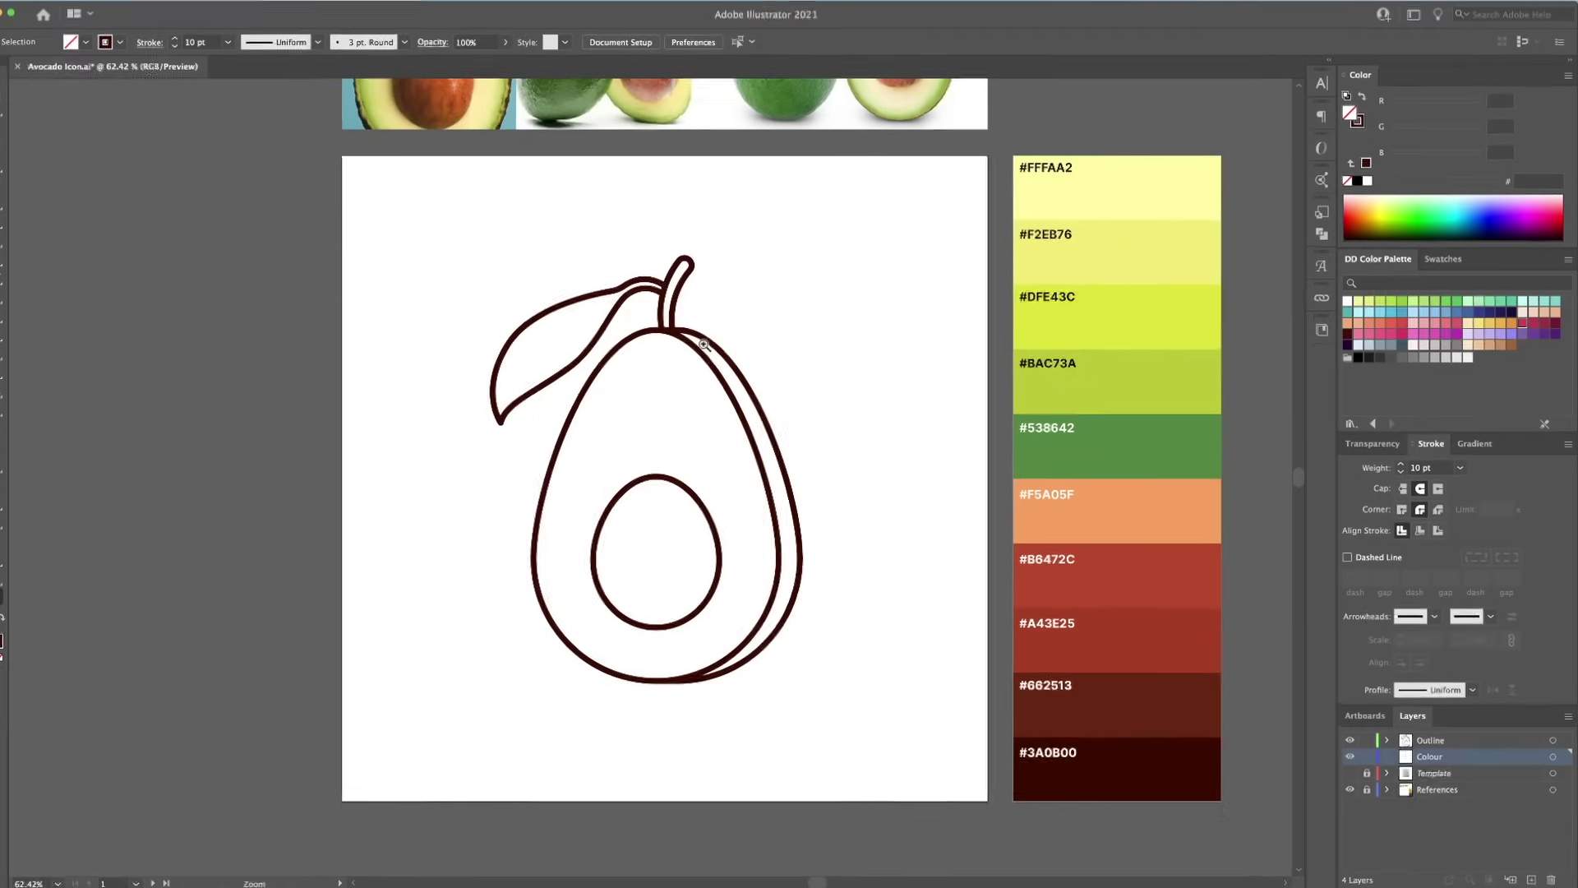
# - Copy all artwork from the Outline layer onto the Colour layer, lock the Outline layer and set the copies' stroke weight to 5 pt
pyautogui.press('z')
pyautogui.moveTo(793, 359); pyautogui.dragTo(809, 372)
pyautogui.moveTo(810, 371); pyautogui.dragTo(829, 362)
pyautogui.moveTo(932, 195); pyautogui.dragTo(362, 796)
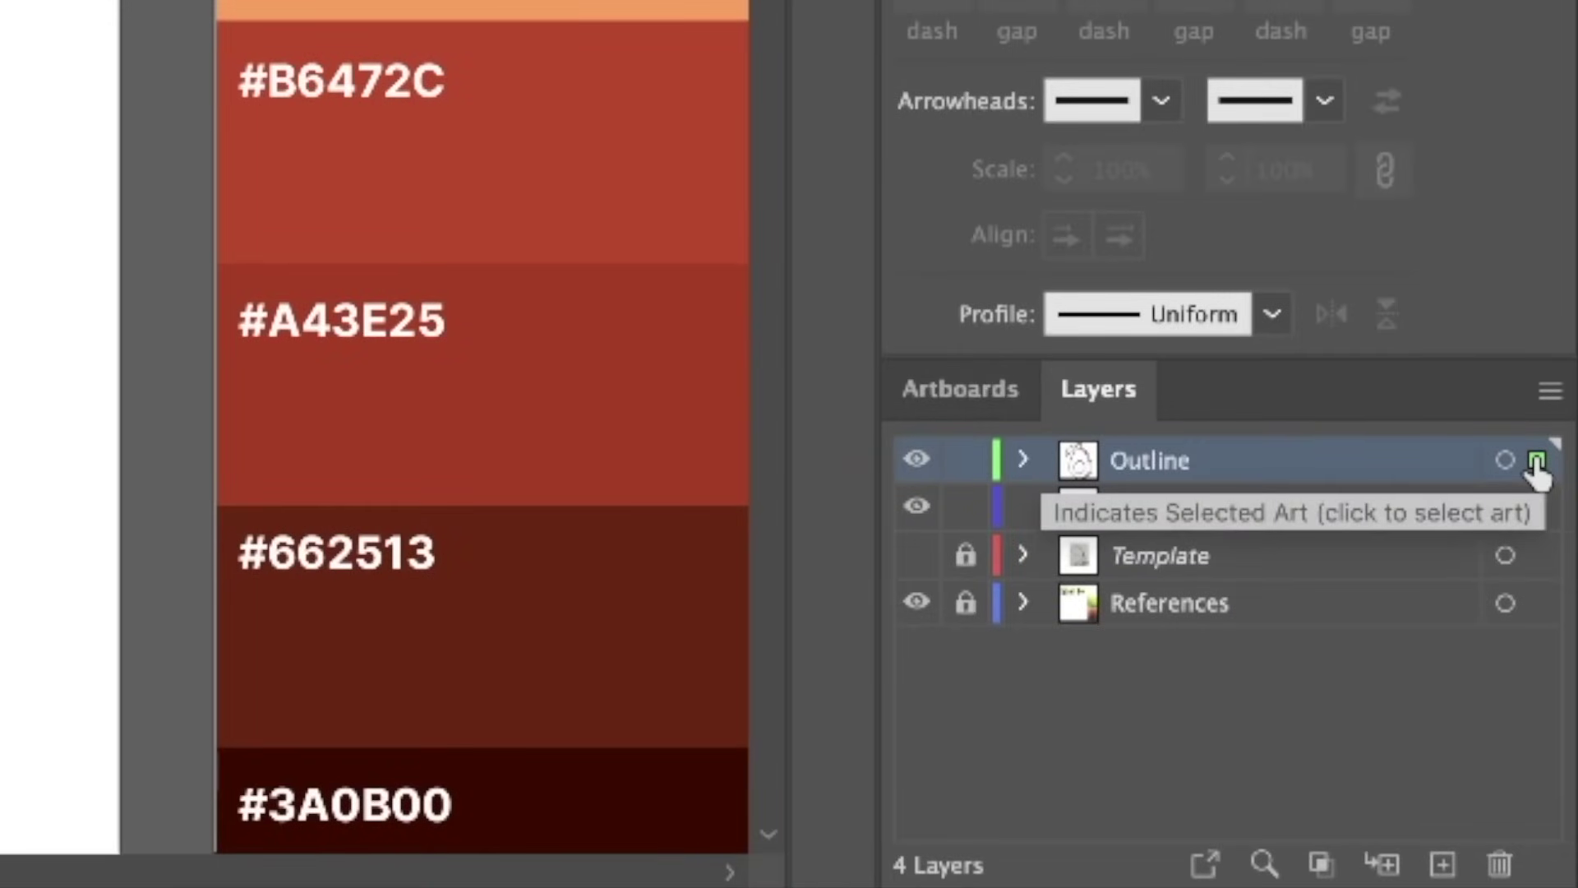
pyautogui.moveTo(1536, 465); pyautogui.dragTo(1538, 516)
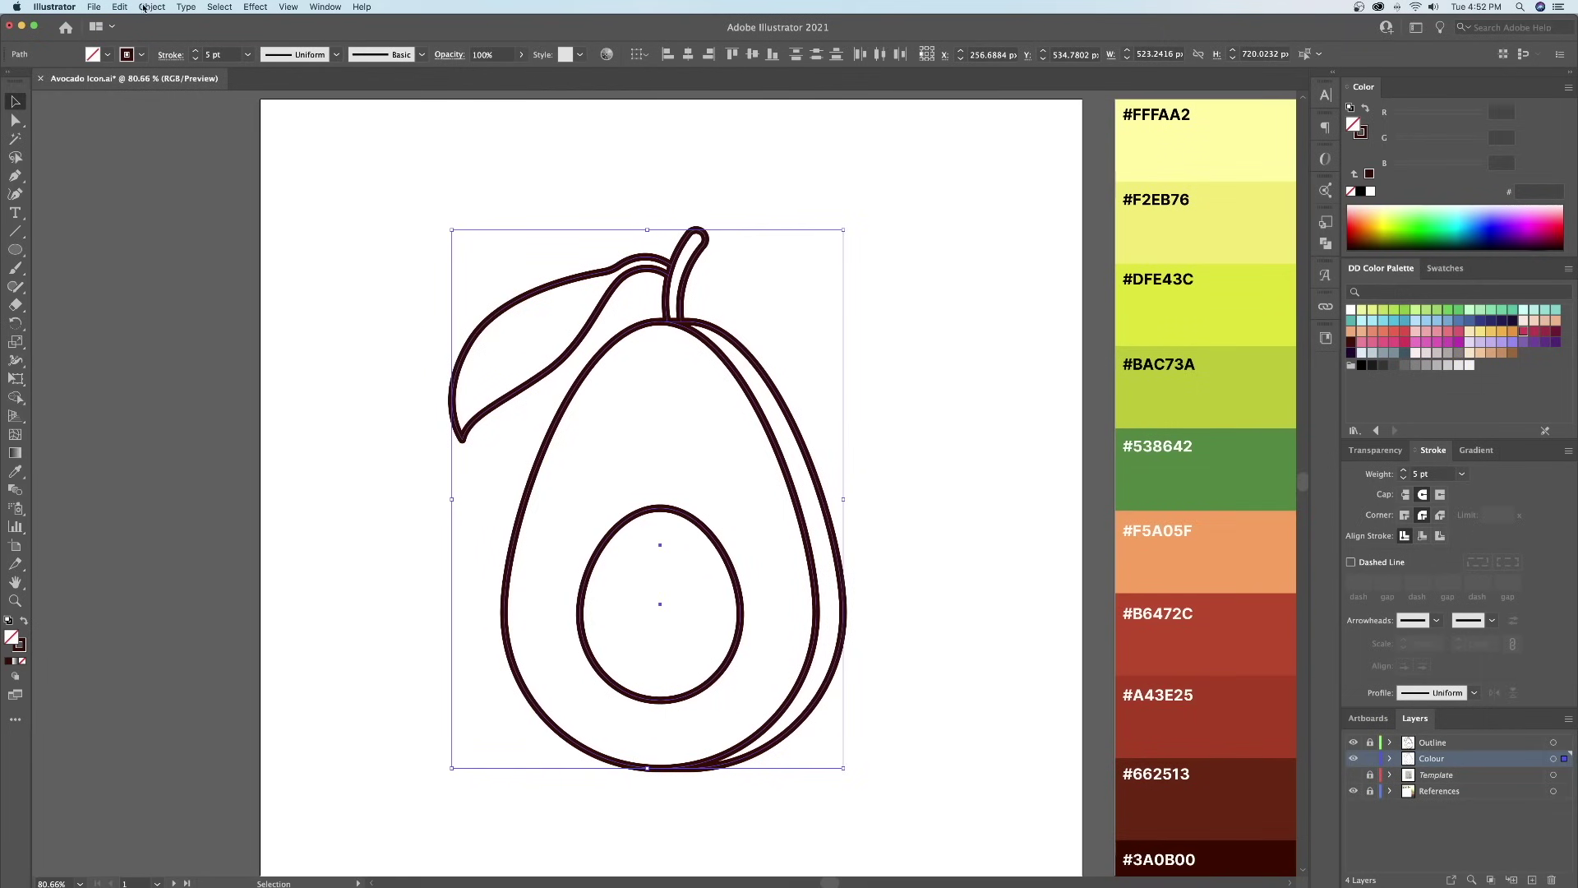
# - Convert the strokes of the copied avocado paths on the Colour layer into filled shapes with Outline Stroke
pyautogui.click(144, 7)
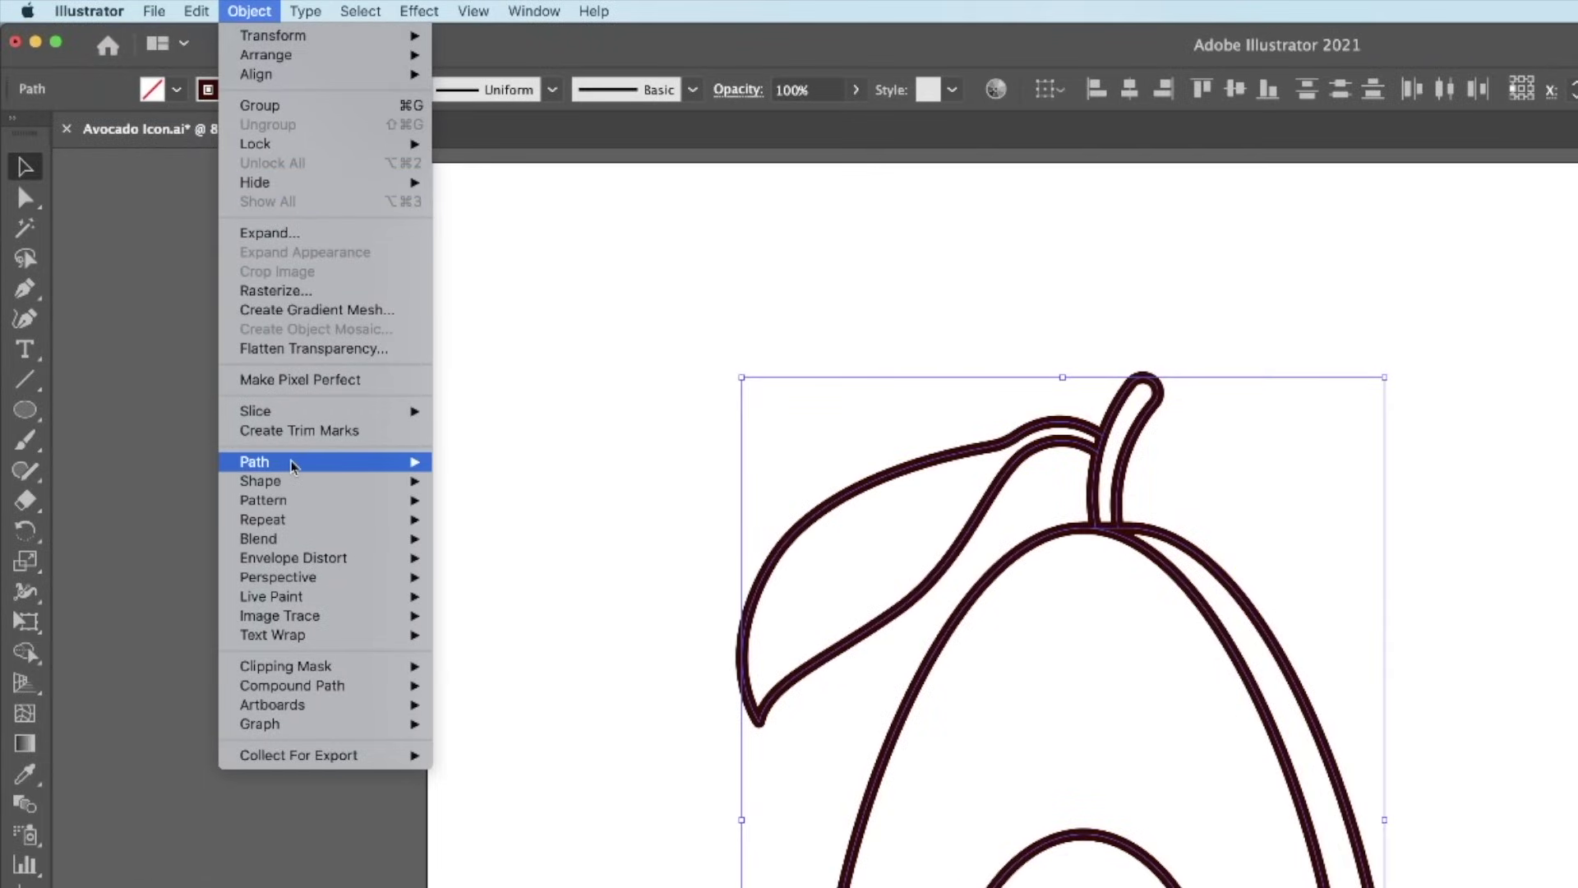
pyautogui.moveTo(293, 466)
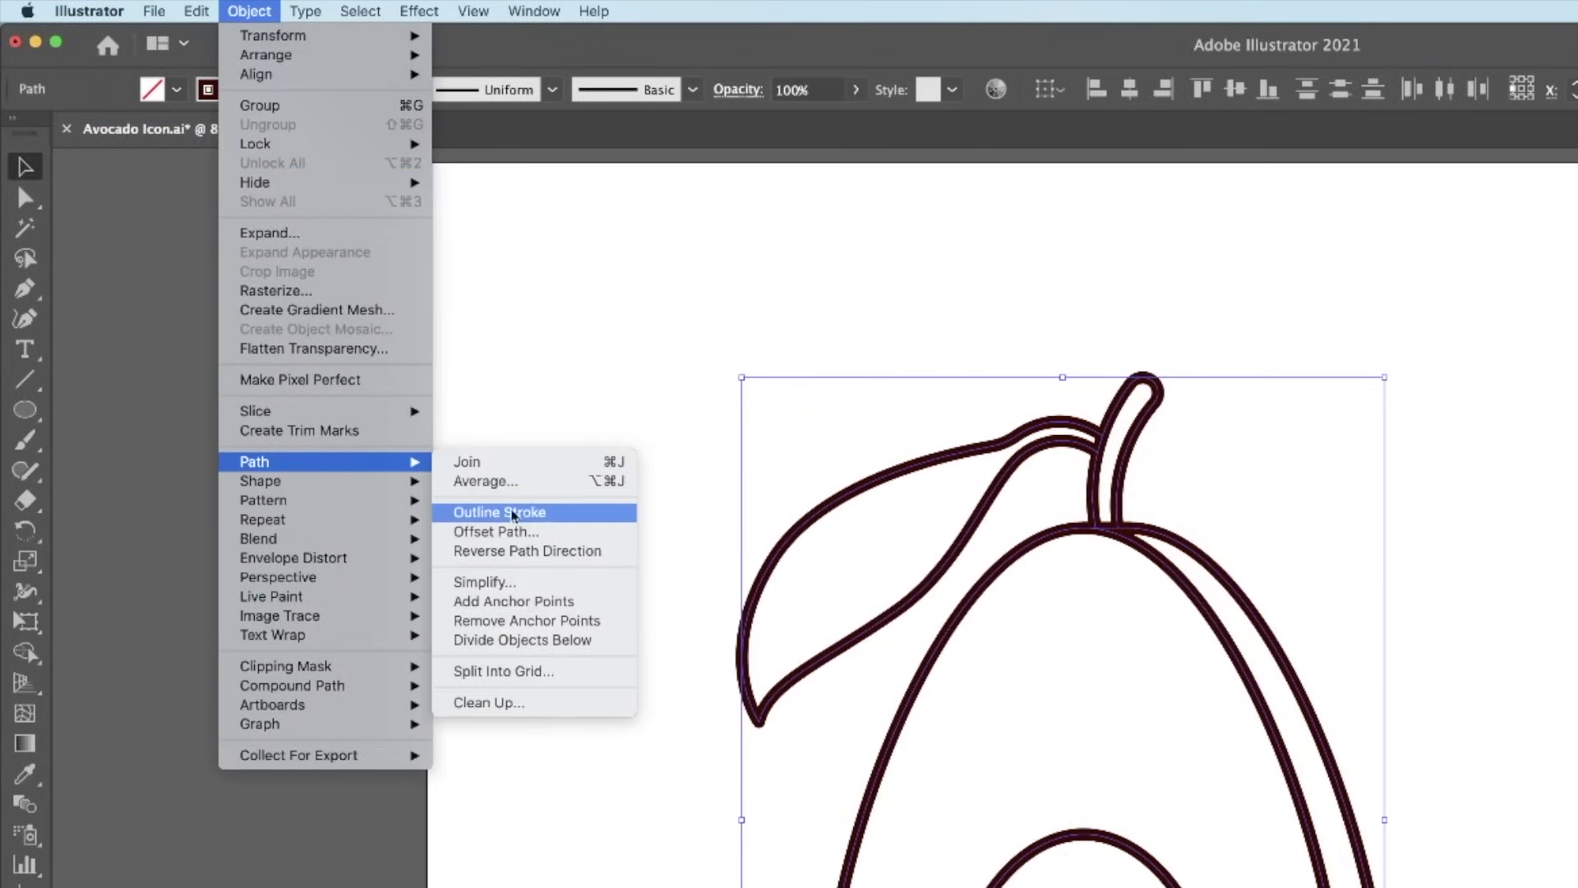
pyautogui.click(552, 511)
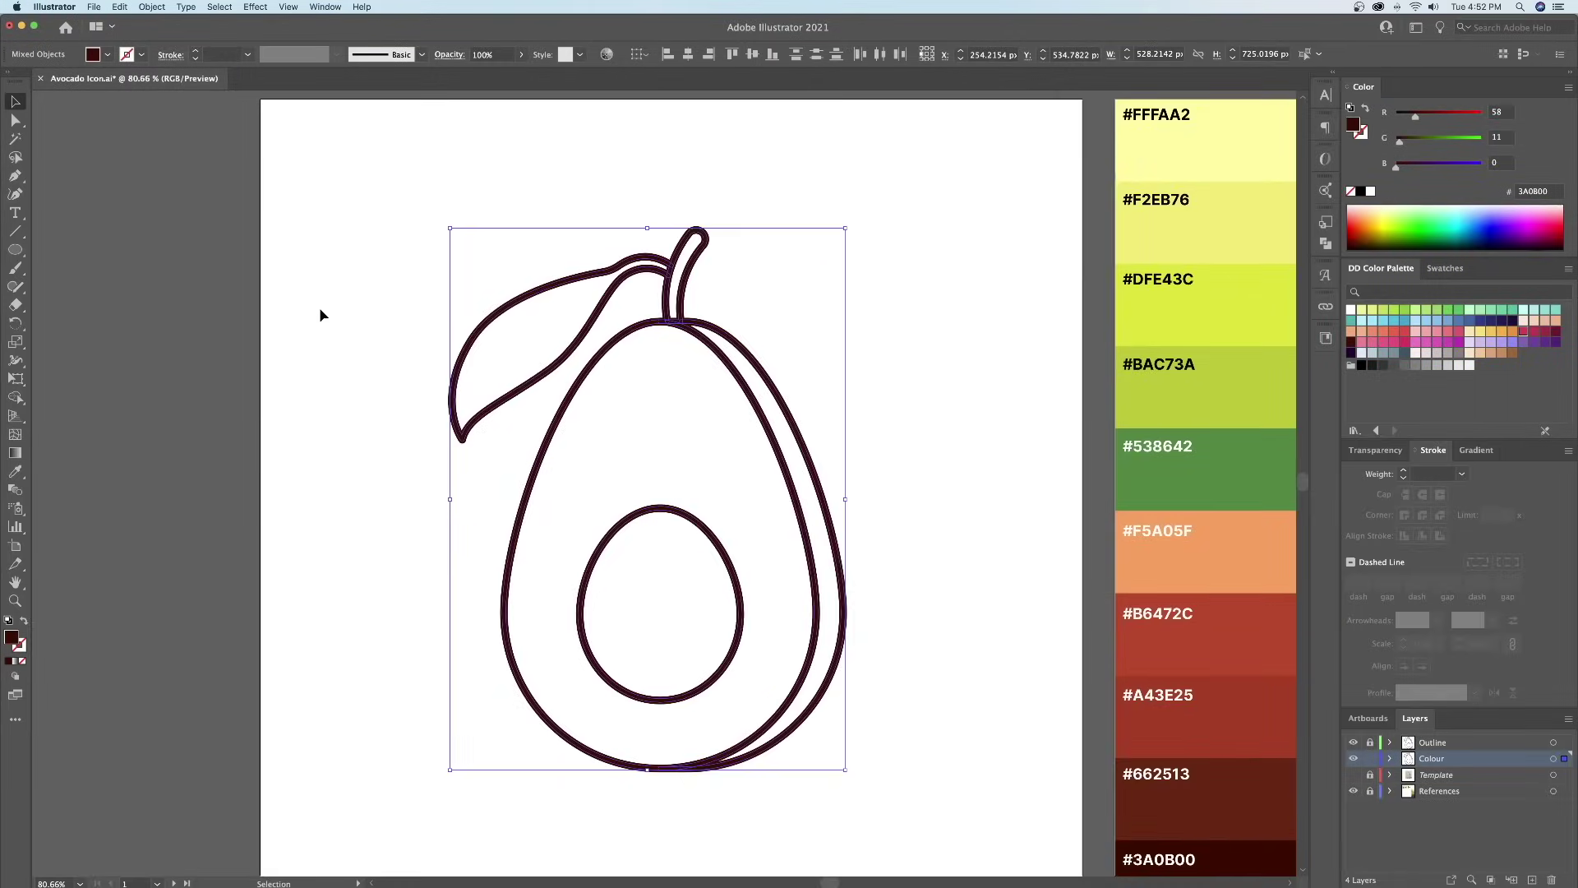
# - Hide the Outline layer and merge the expanded shapes on the Colour layer with Pathfinder's Unite
pyautogui.press('z')
pyautogui.moveTo(1115, 497); pyautogui.dragTo(1528, 498)
pyautogui.moveTo(935, 305); pyautogui.dragTo(1139, 303)
pyautogui.press('v')
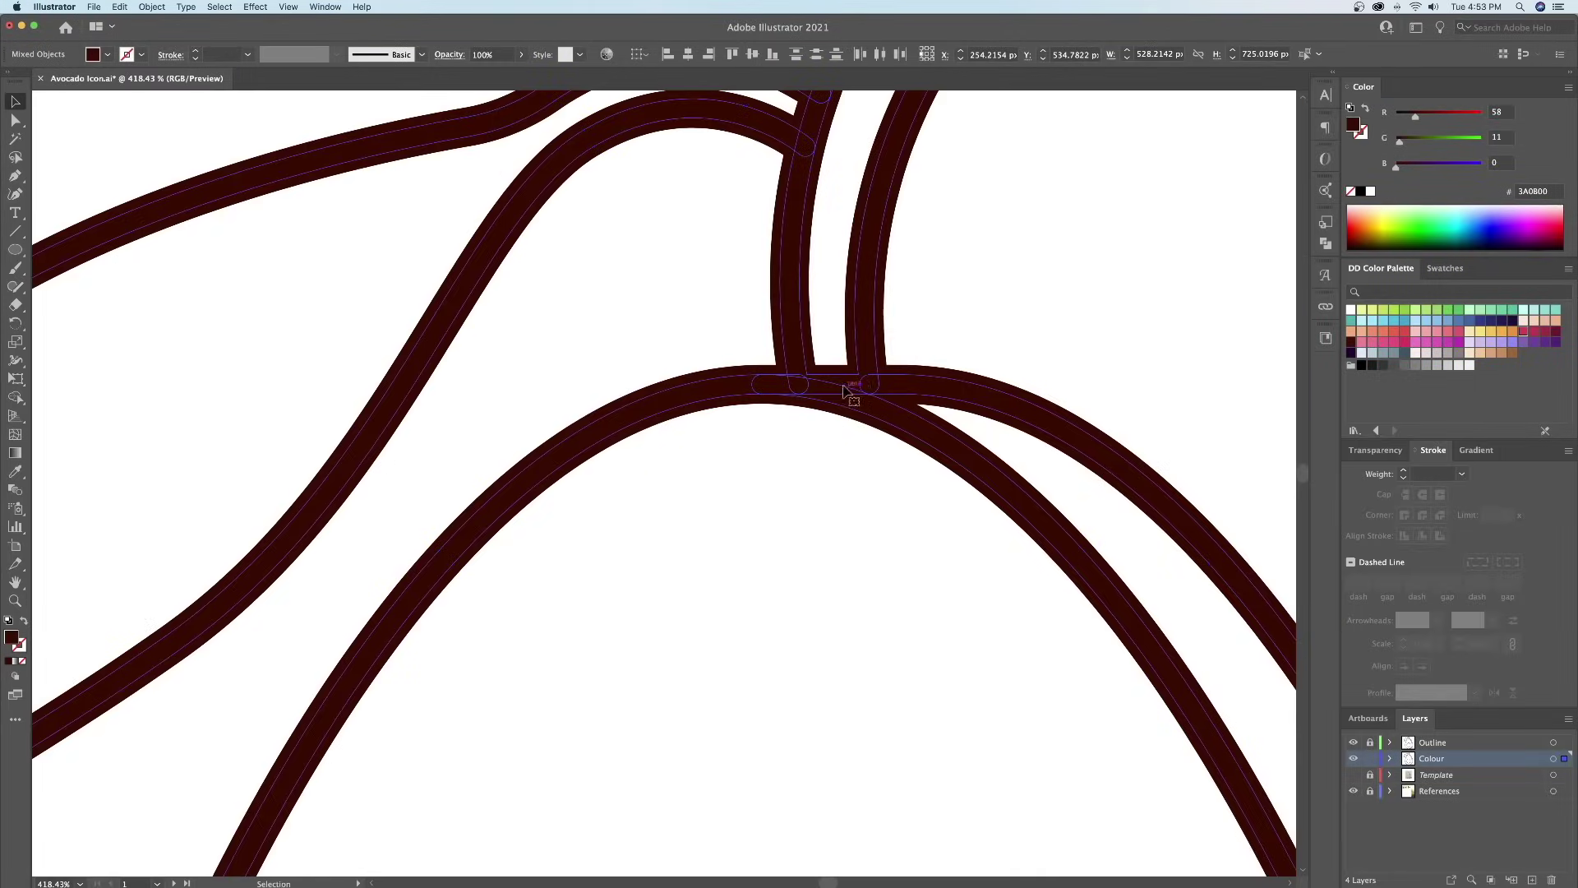
pyautogui.click(1353, 742)
pyautogui.click(1326, 243)
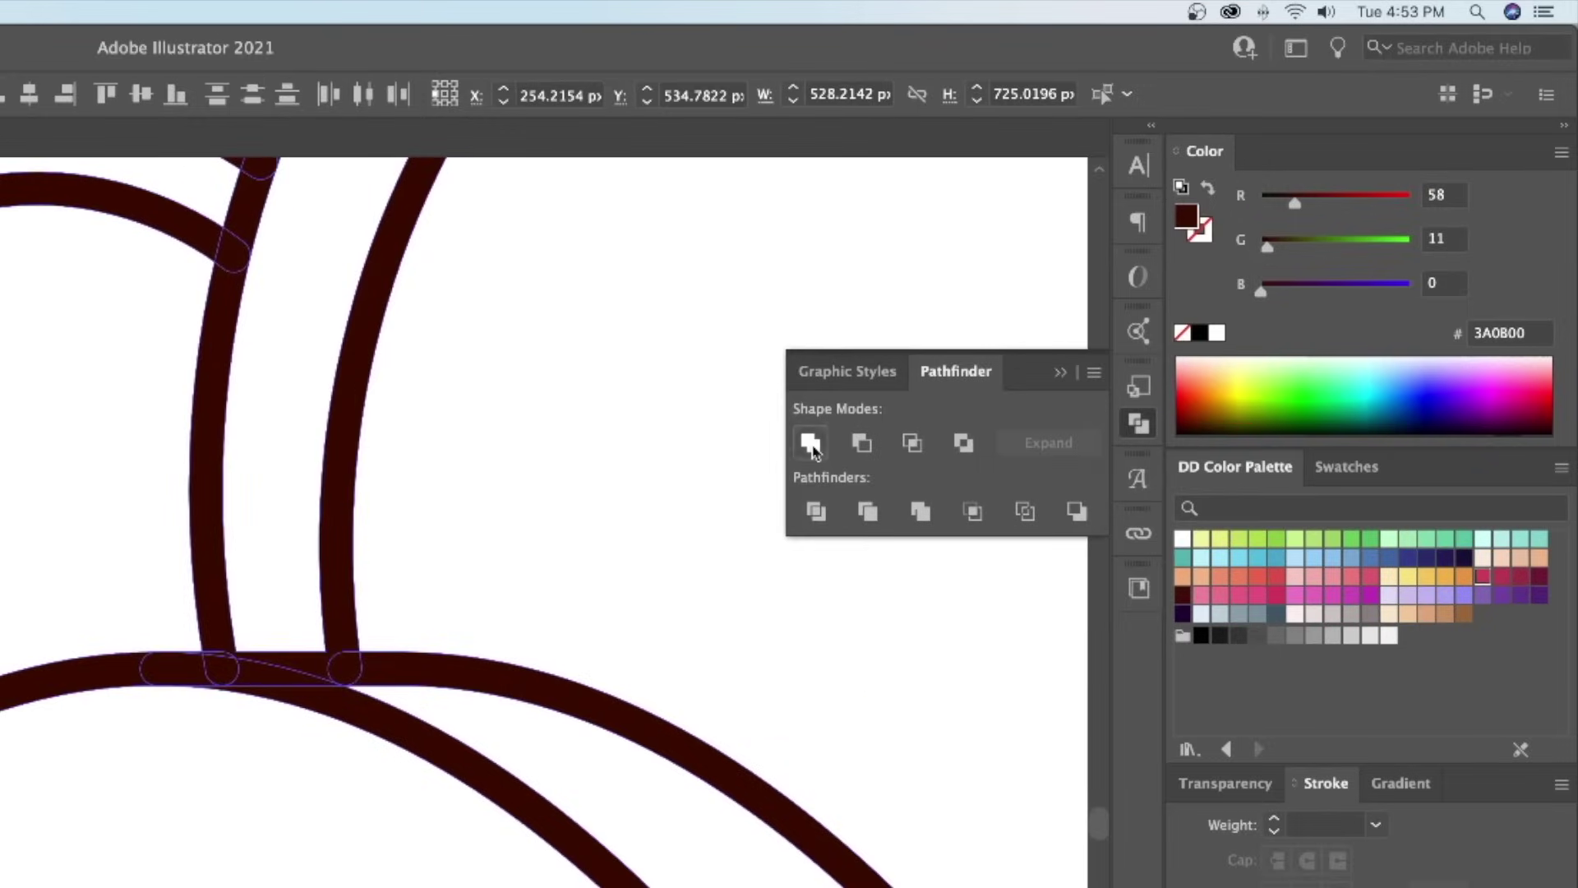
pyautogui.click(811, 445)
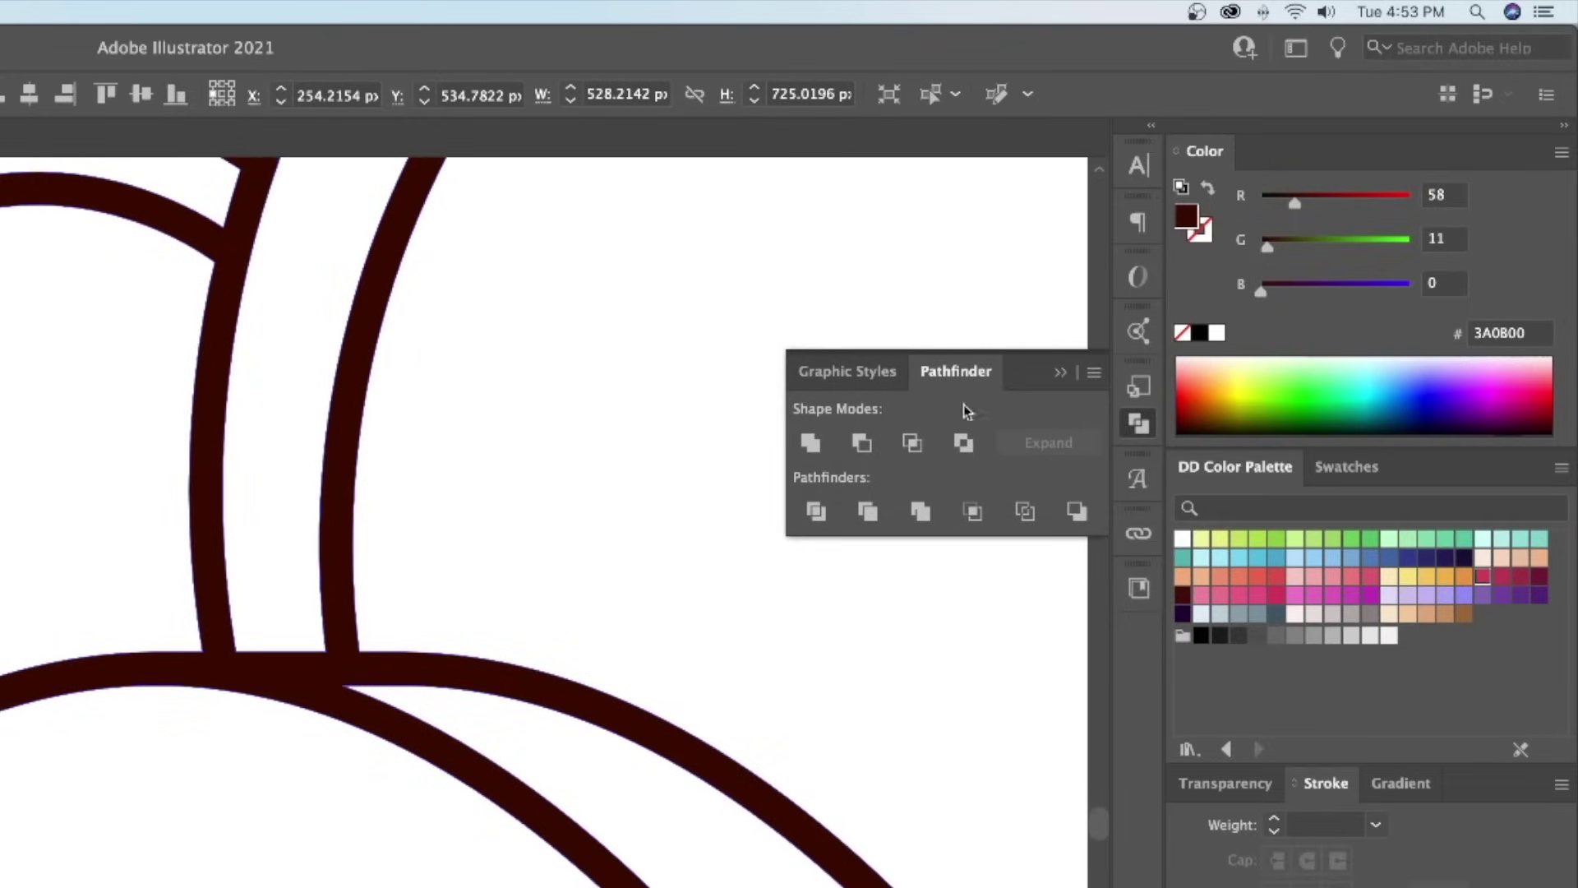
pyautogui.click(1060, 375)
# - Ungroup the united avocado artwork on the Colour layer and deselect it
pyautogui.press('z')
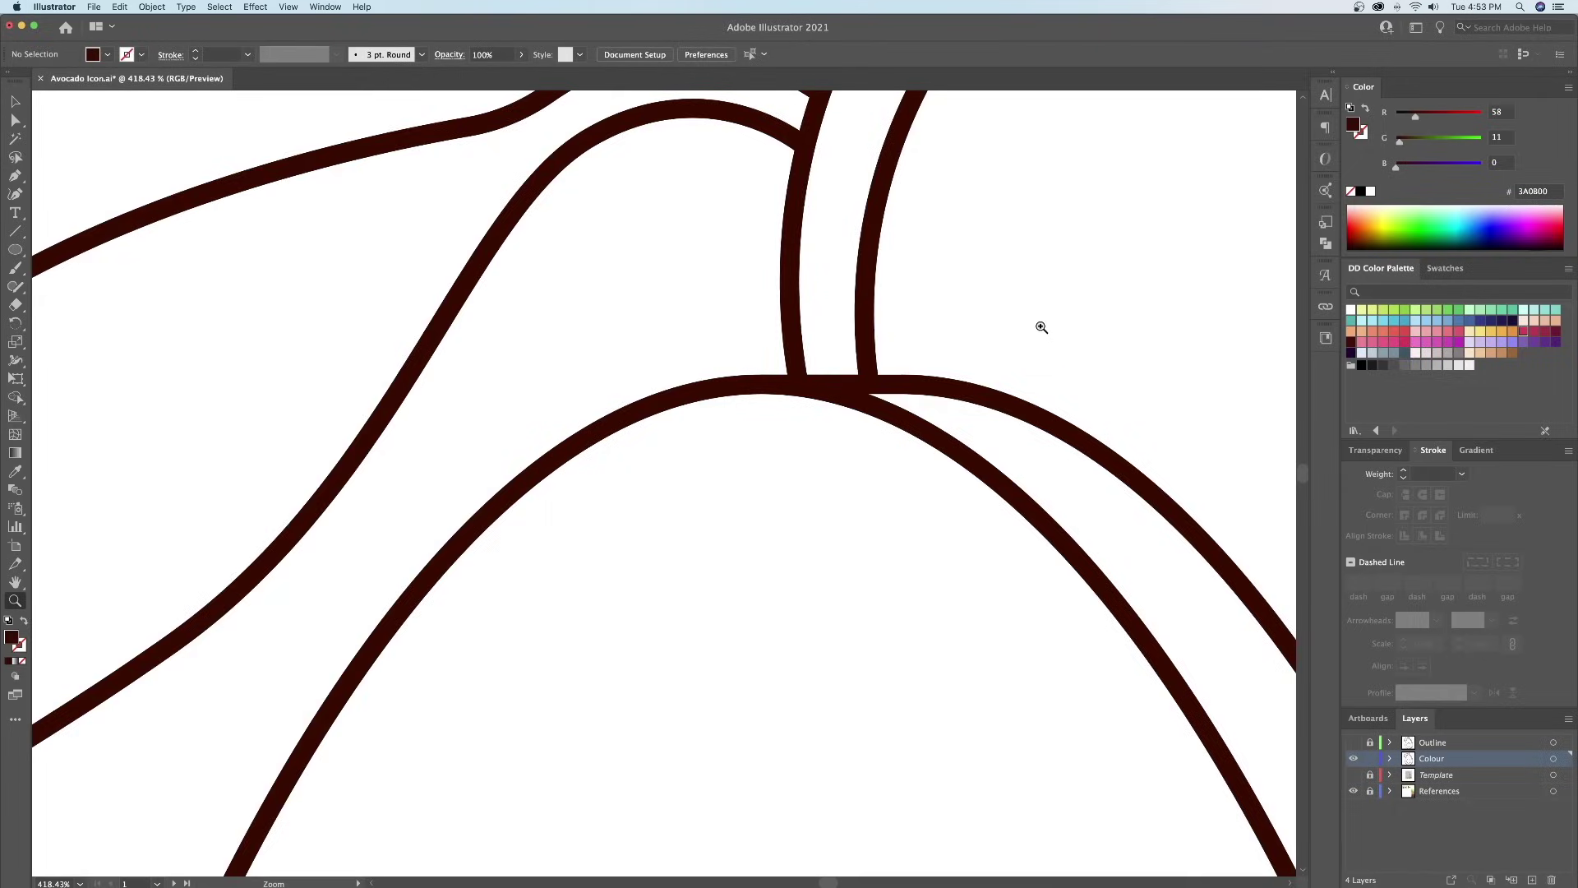
pyautogui.keyDown('alt'); pyautogui.click(989, 395); pyautogui.keyUp('alt')
pyautogui.keyDown('alt'); pyautogui.click(961, 394); pyautogui.keyUp('alt')
pyautogui.press('super+0')
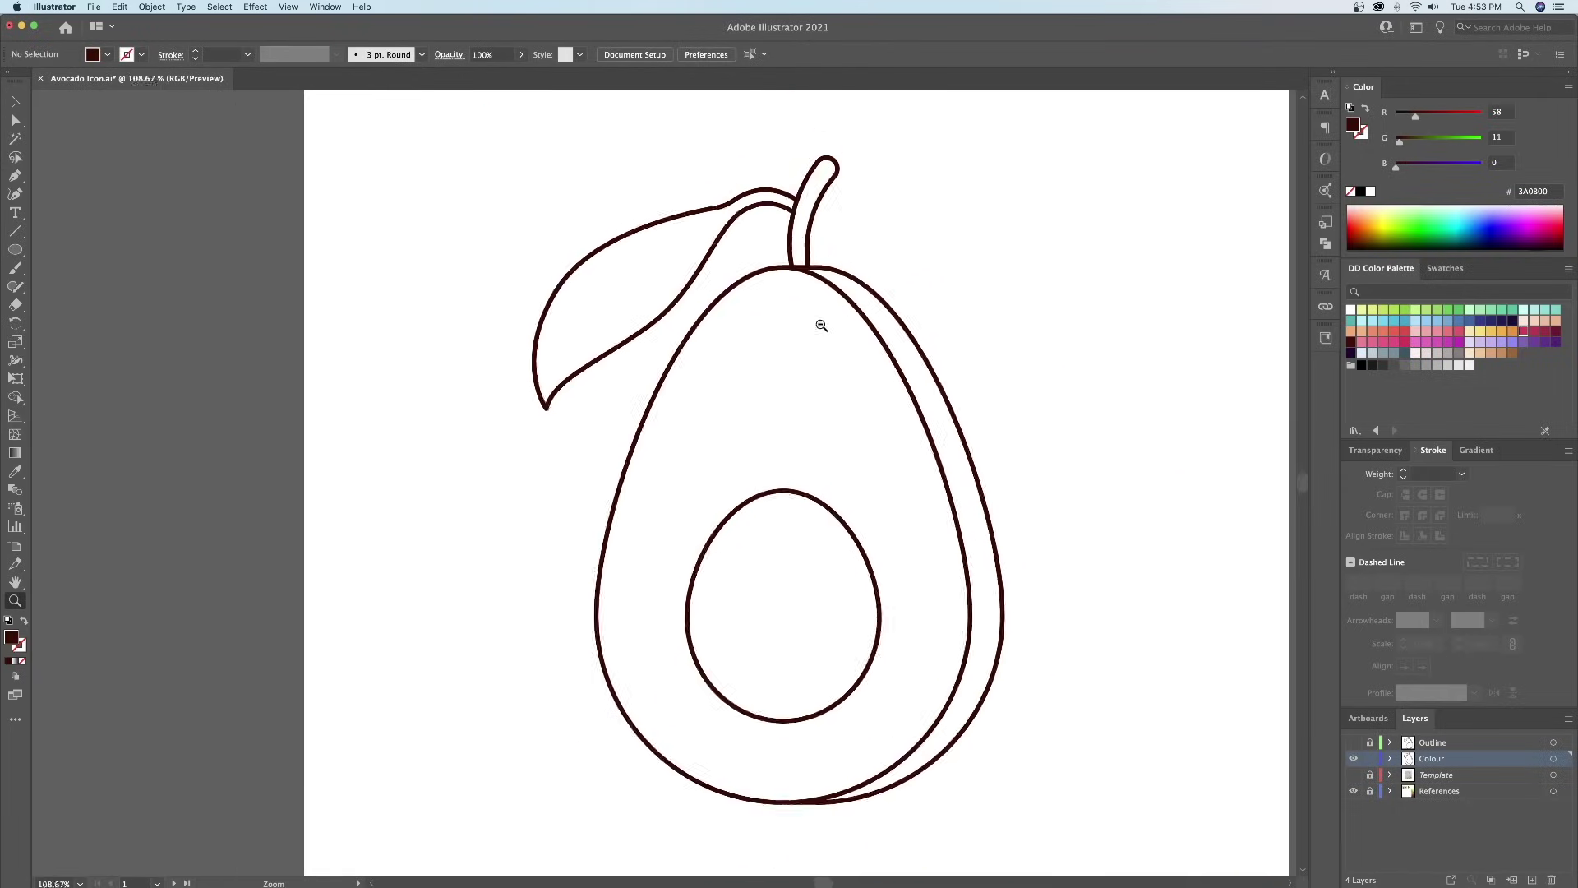
pyautogui.press('v')
pyautogui.click(812, 298)
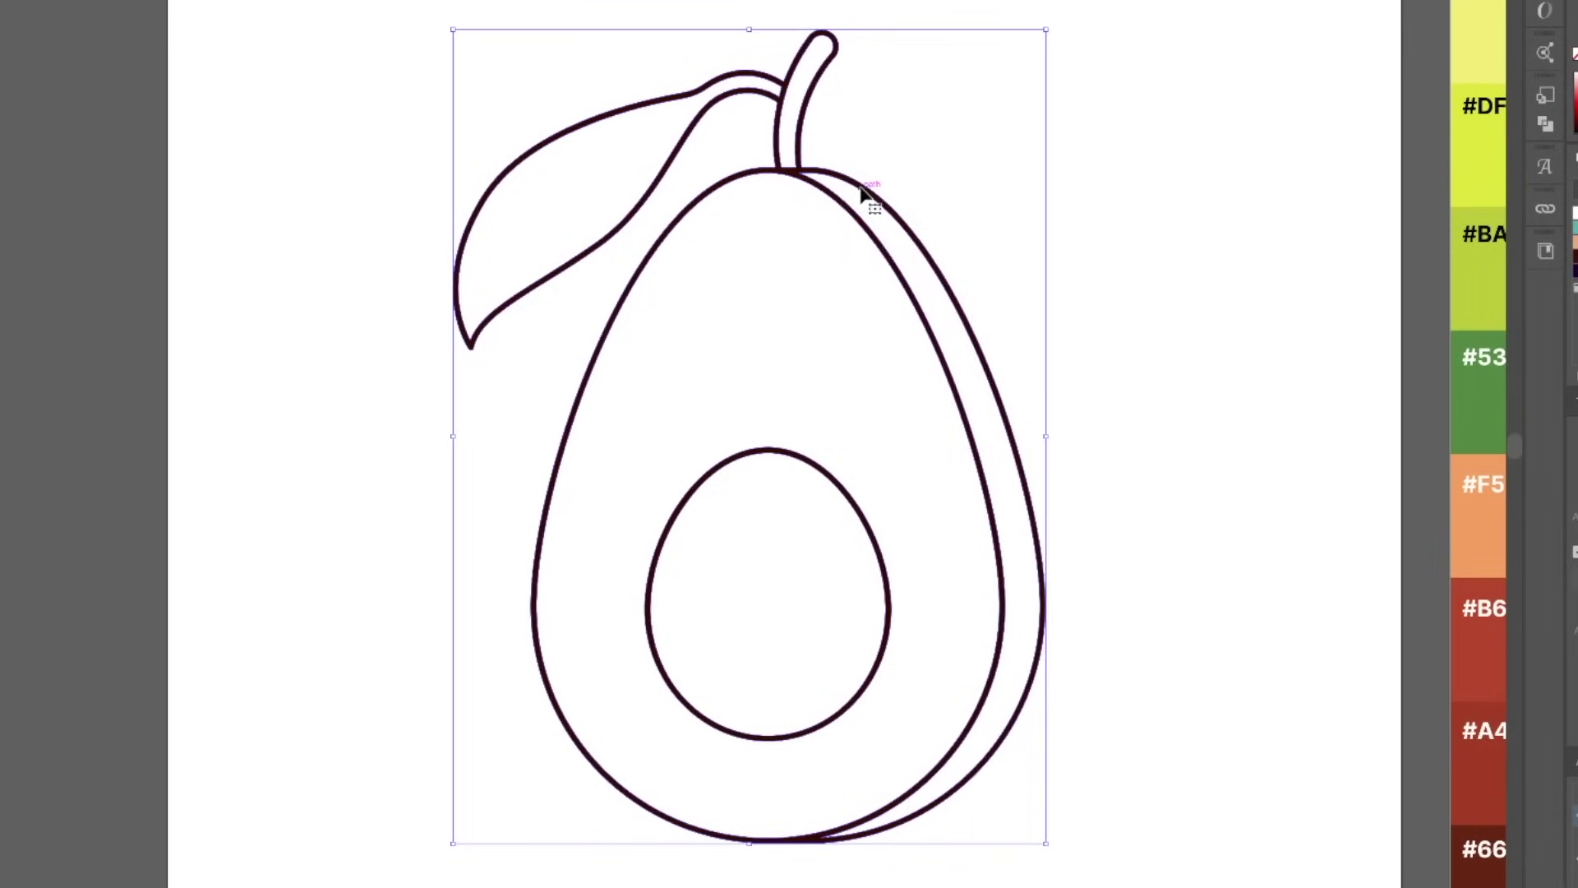
pyautogui.rightClick(815, 293)
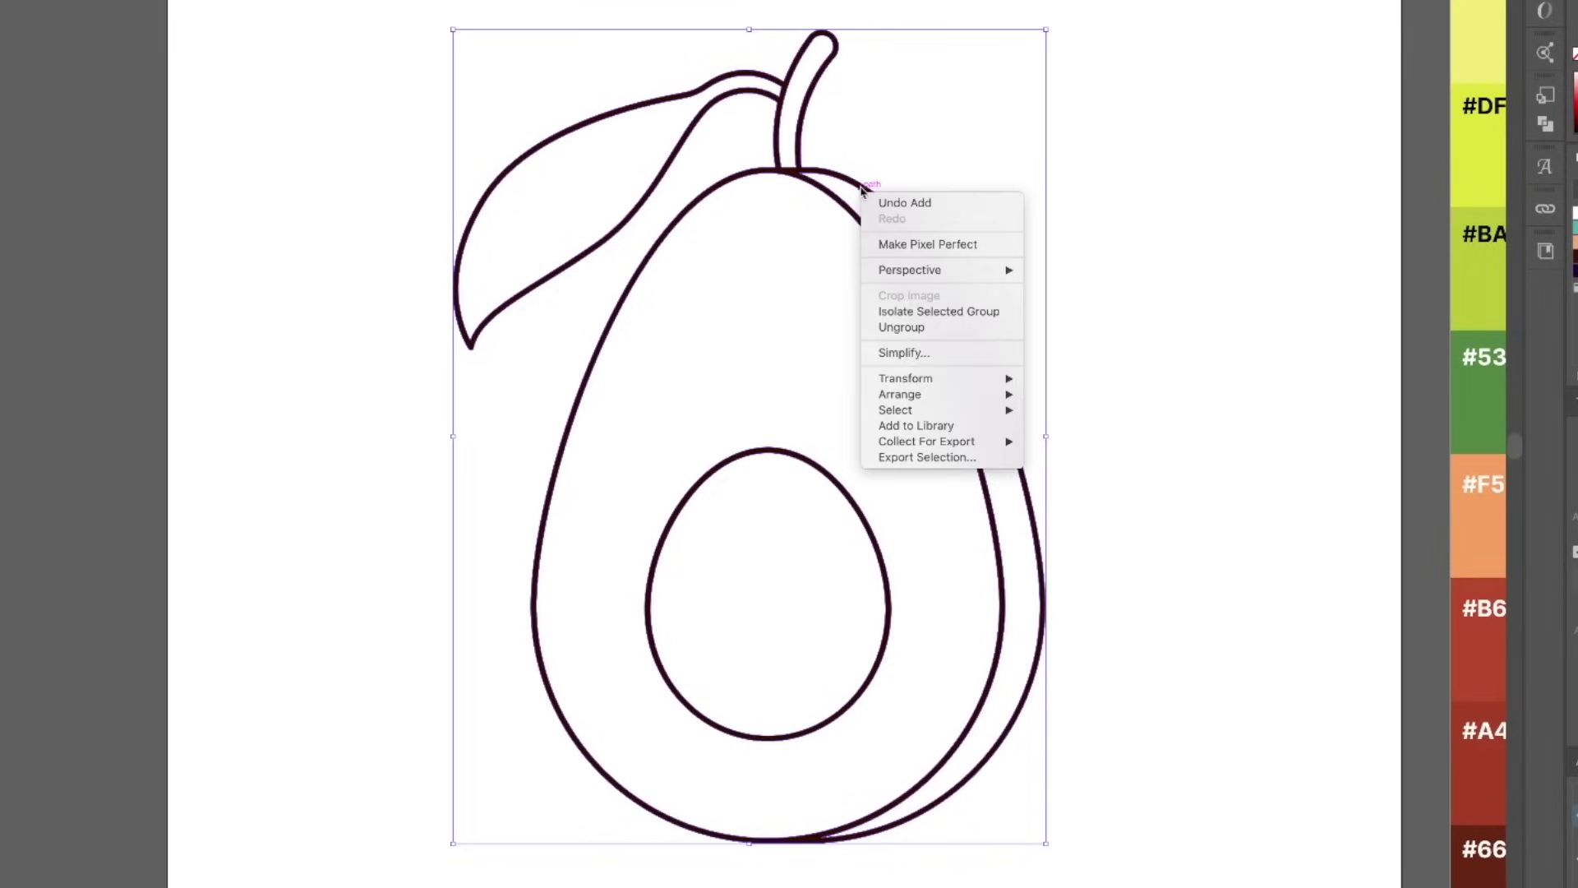
pyautogui.click(951, 332)
pyautogui.click(1057, 220)
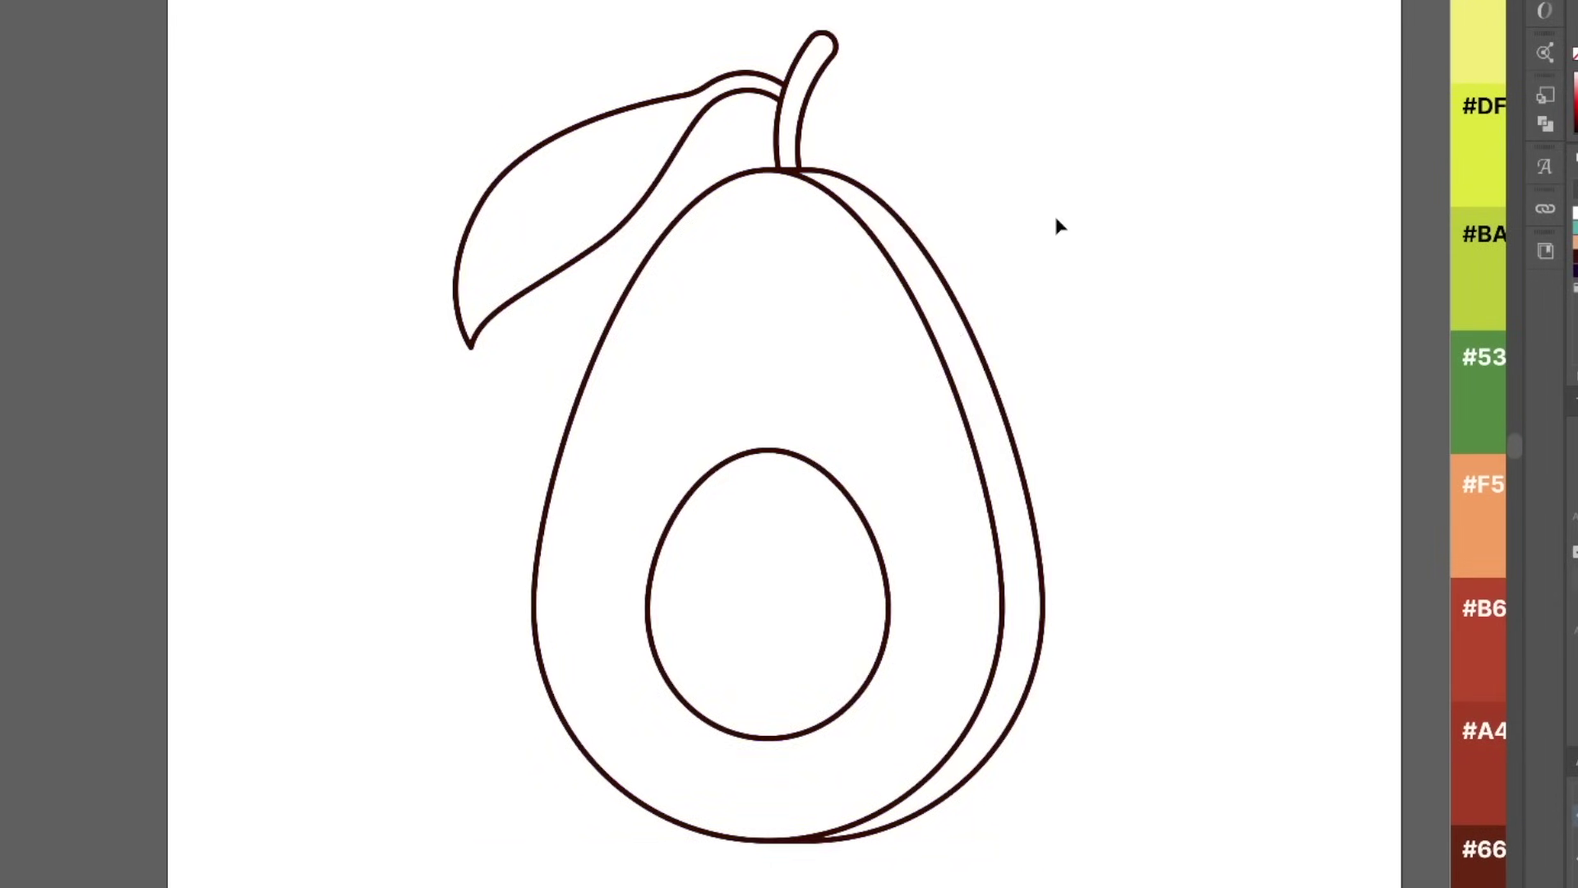
# - Release the pit's compound path and delete its larger outer shape, keeping only the inner fill shape
pyautogui.click(822, 466)
pyautogui.rightClick(822, 468)
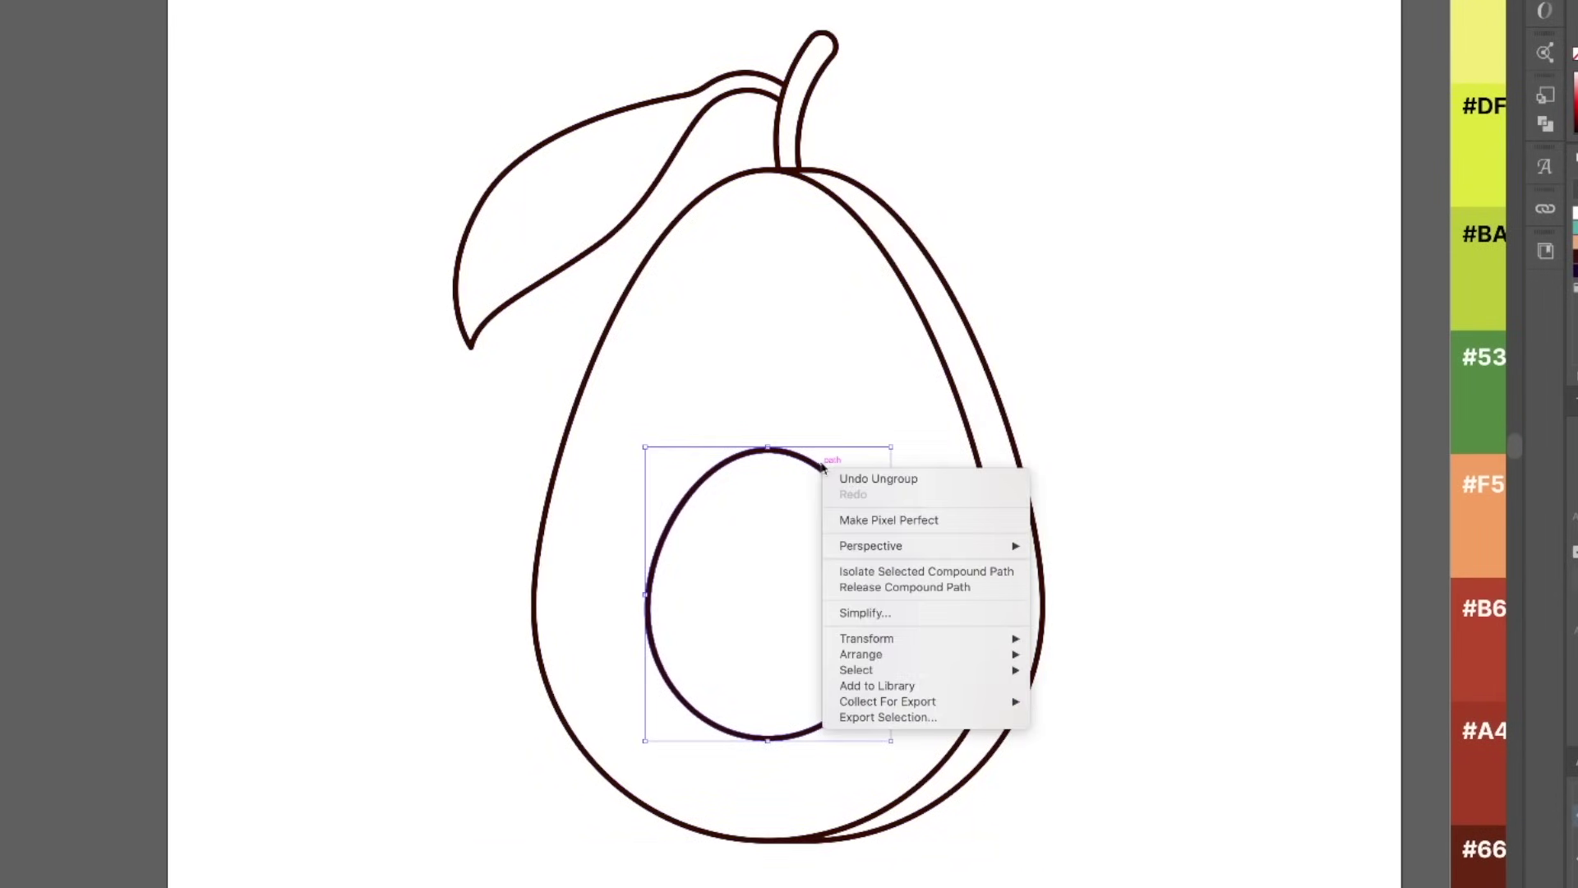
pyautogui.click(904, 587)
pyautogui.click(955, 475)
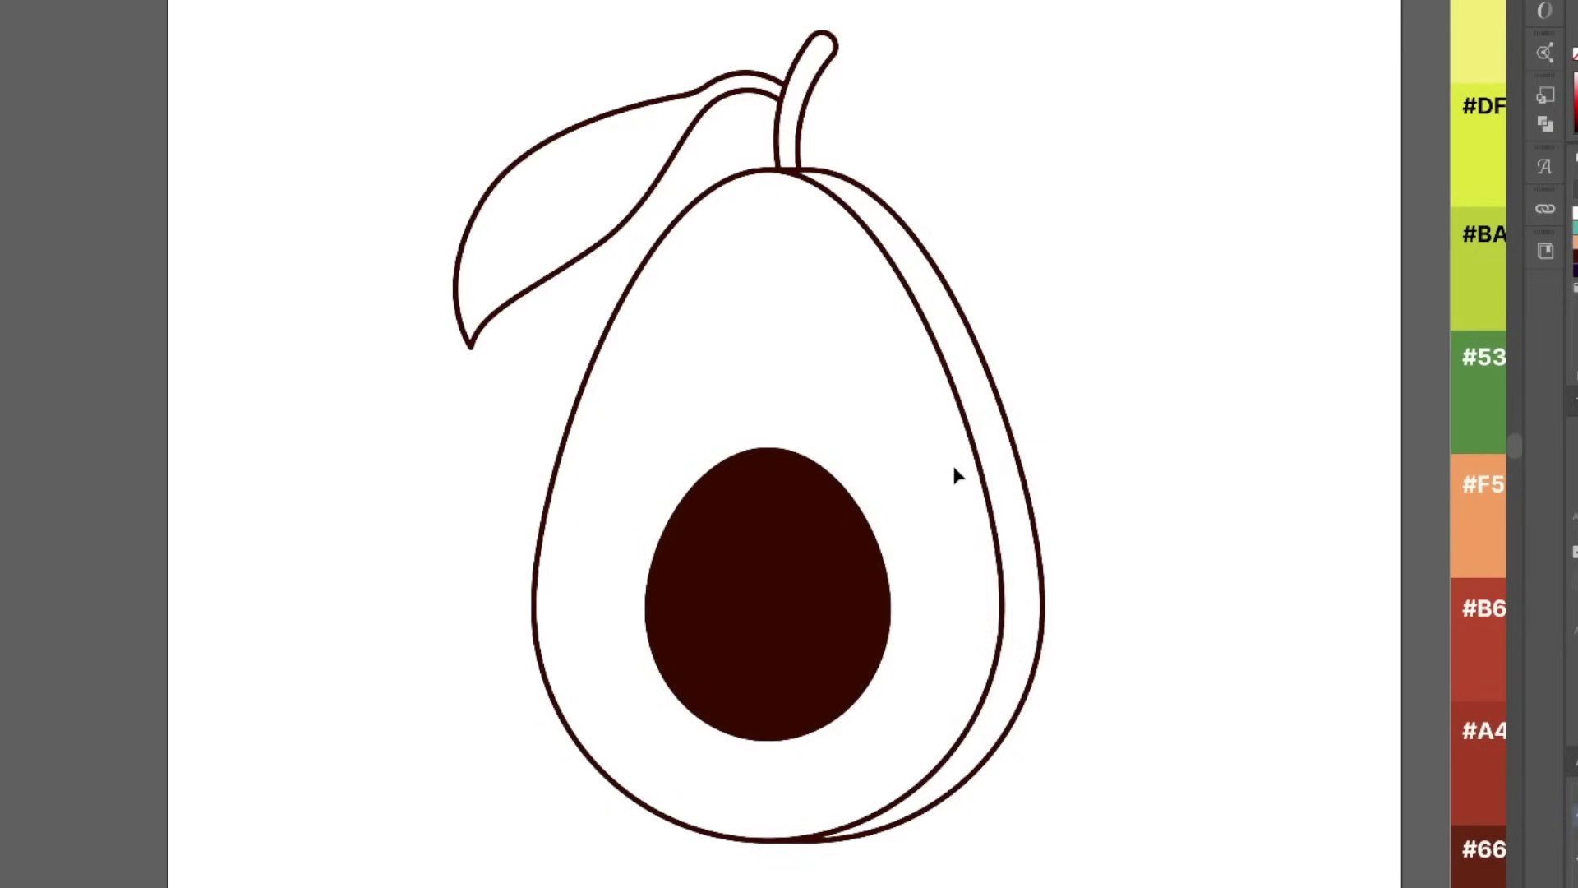
pyautogui.click(864, 516)
pyautogui.press('Delete')
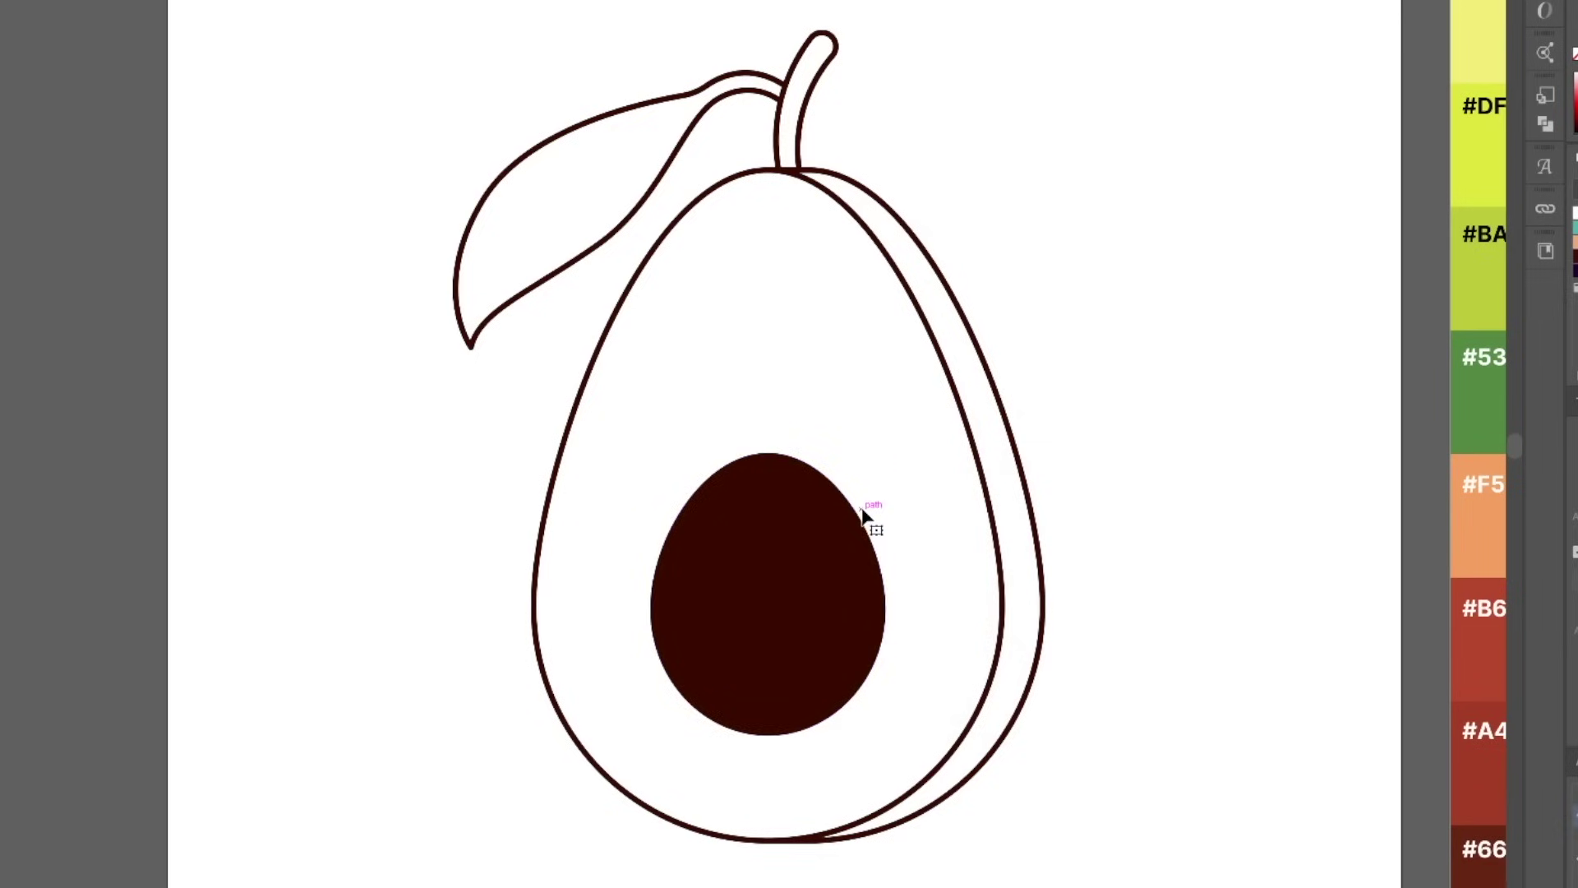
# - Release the compound path of the body, stem and leaf, and delete the overall outer silhouette shape
pyautogui.click(1001, 418)
pyautogui.rightClick(1001, 417)
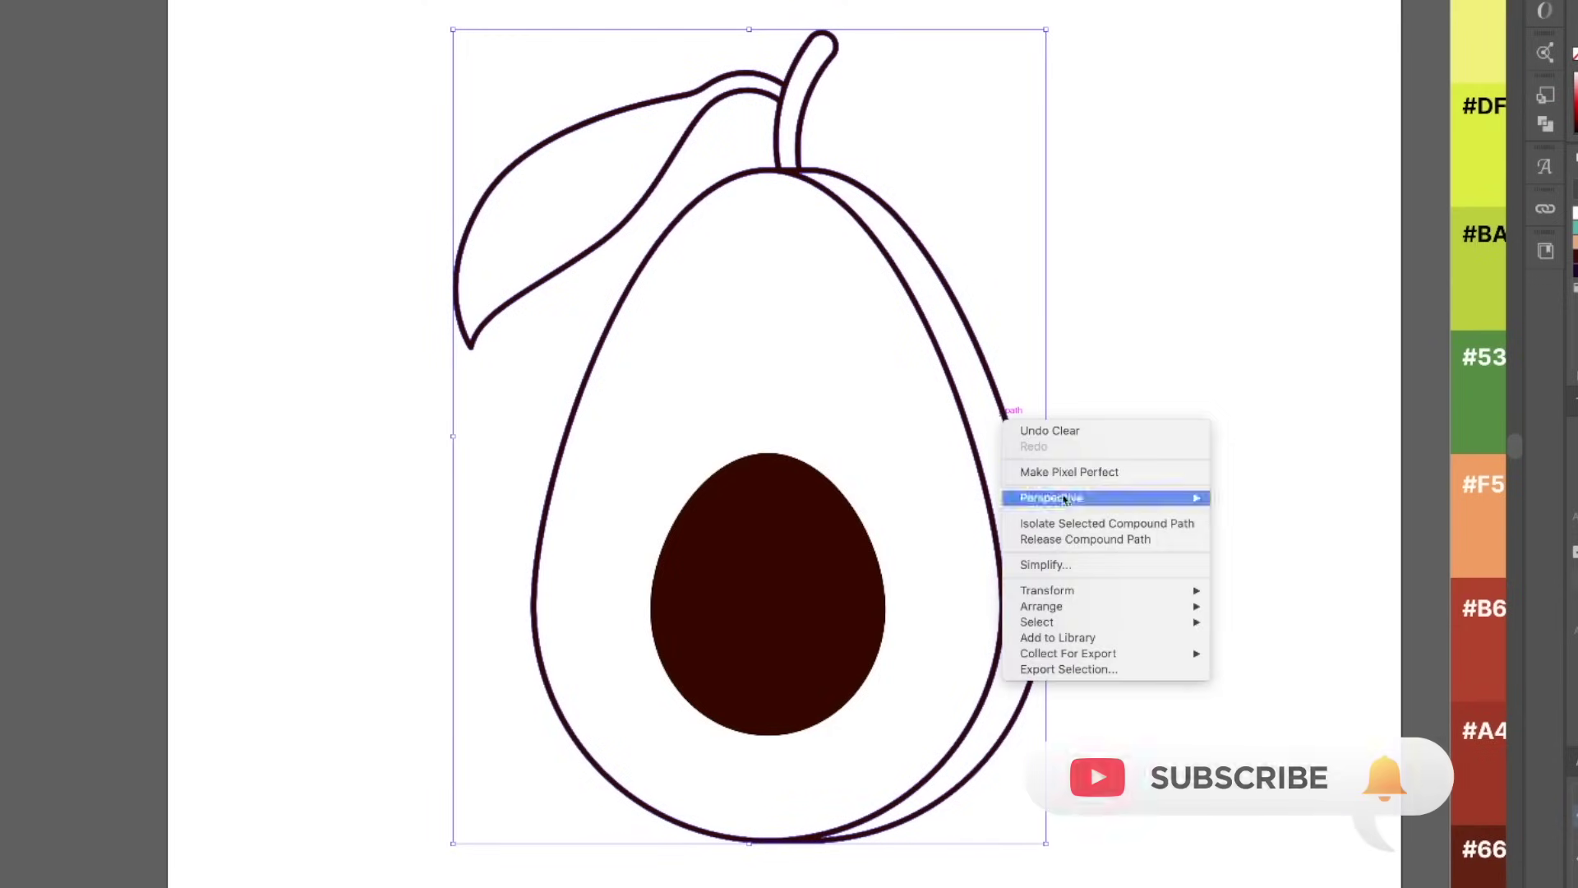
pyautogui.click(1079, 539)
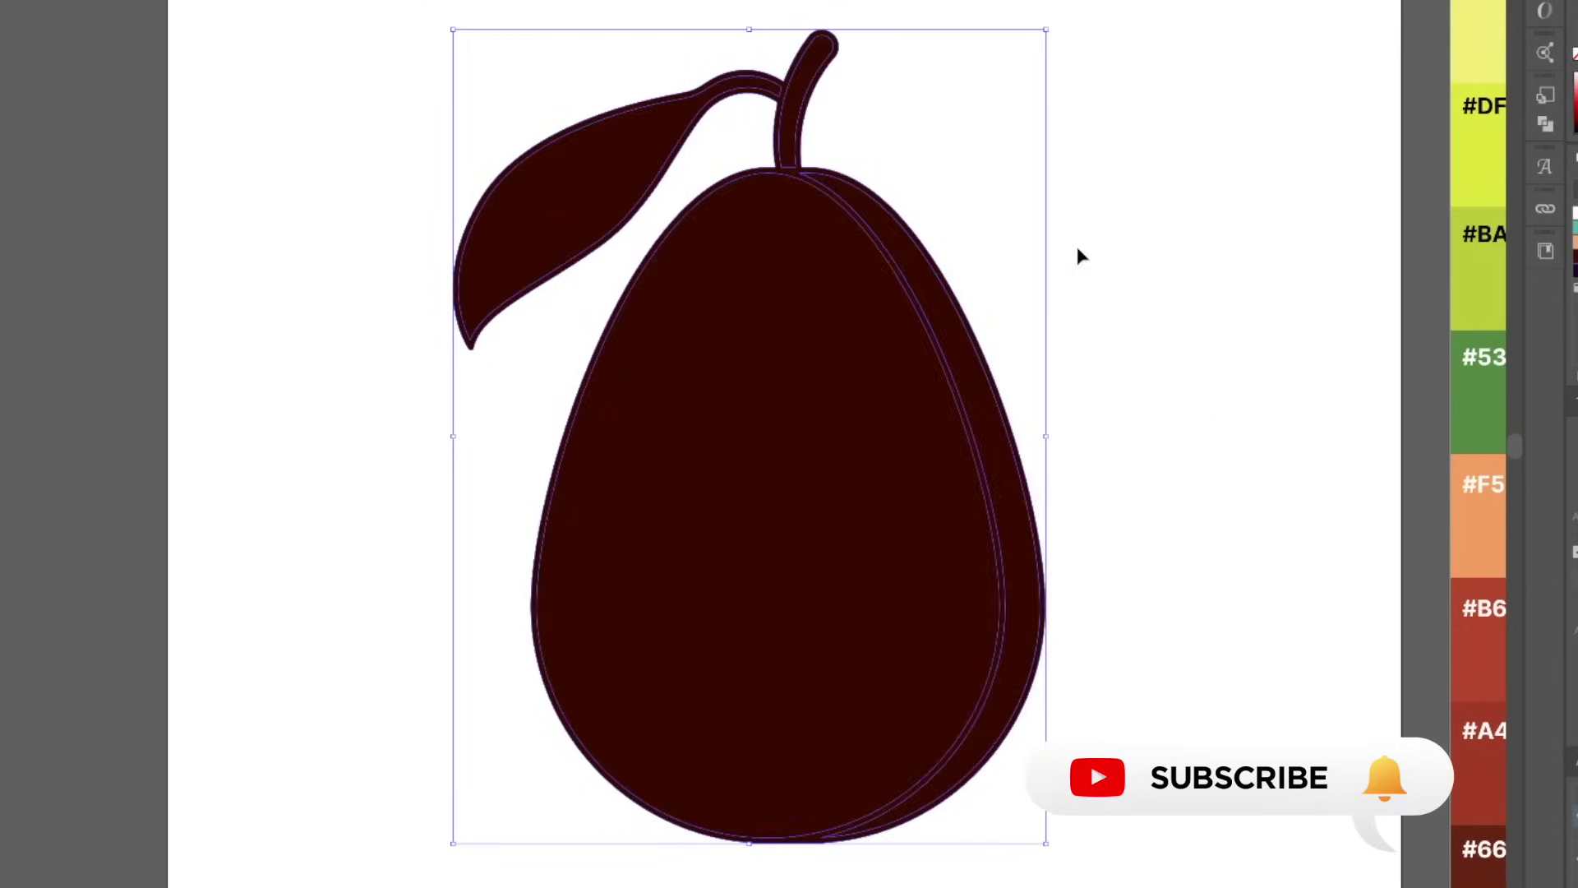
pyautogui.click(1077, 246)
pyautogui.click(987, 352)
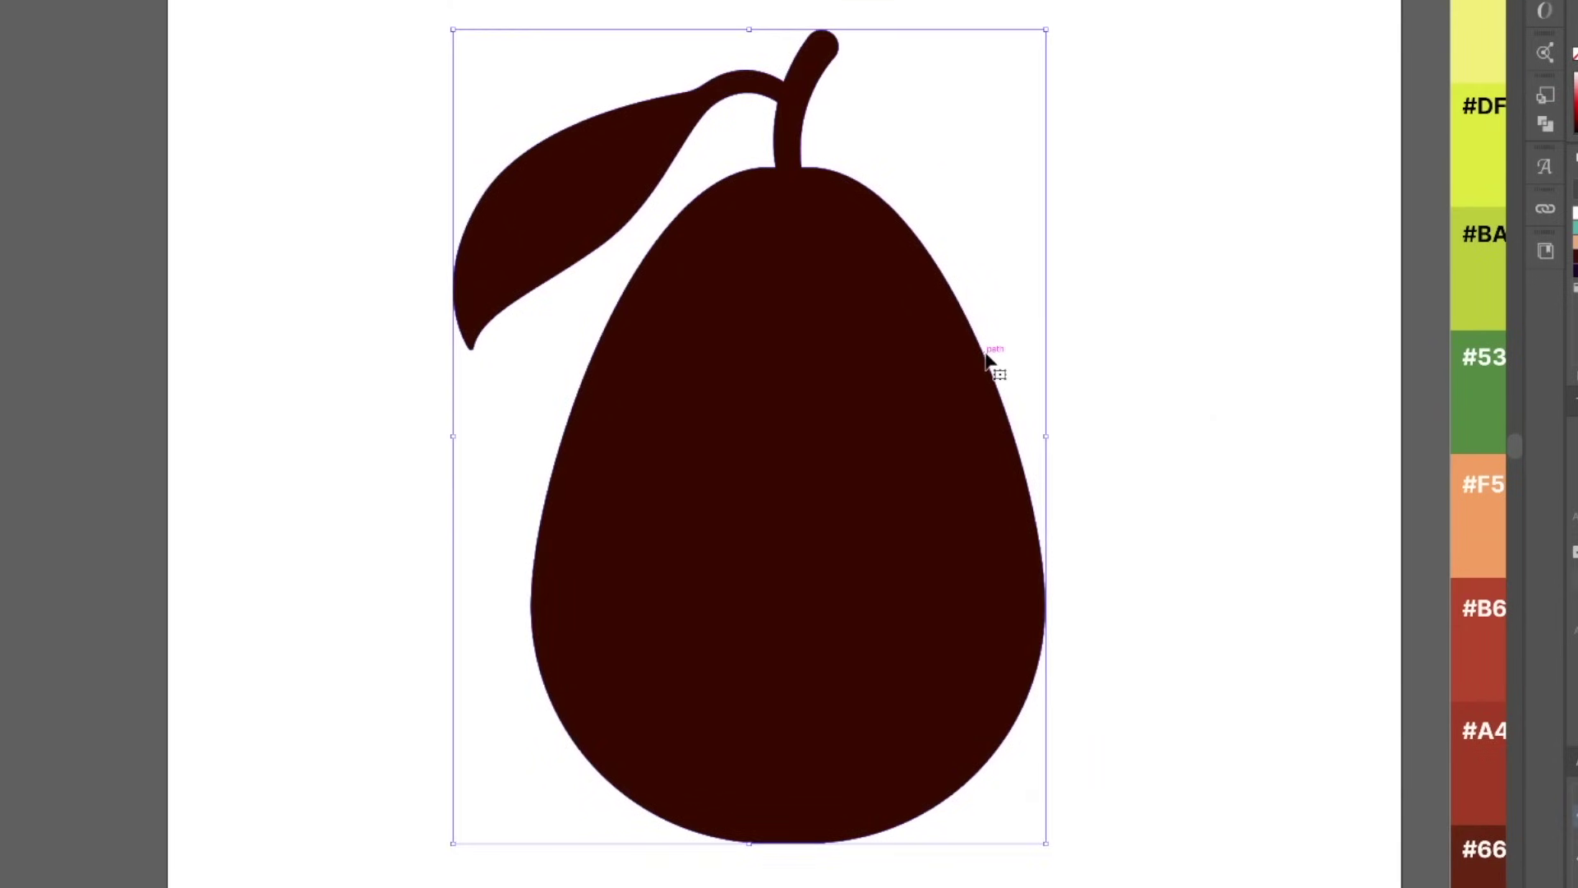
pyautogui.press('Delete')
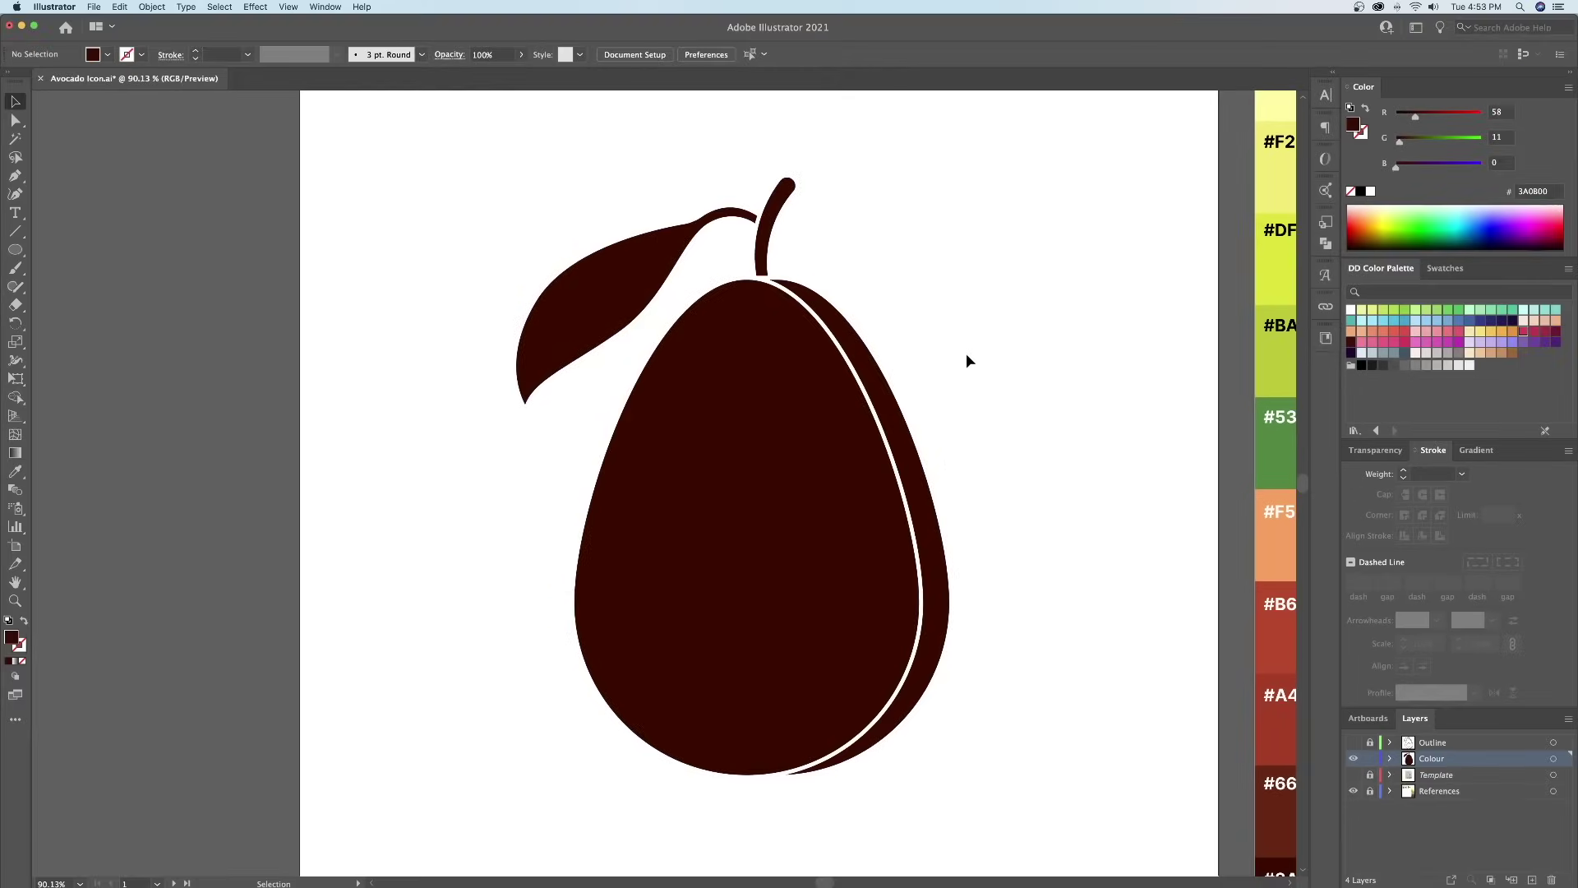
# - Fill all the avocado shapes on the Colour layer with the pale yellow #FFFAA2 sampled from the palette
pyautogui.moveTo(528, 217); pyautogui.dragTo(856, 517)
pyautogui.moveTo(1104, 315); pyautogui.dragTo(935, 377)
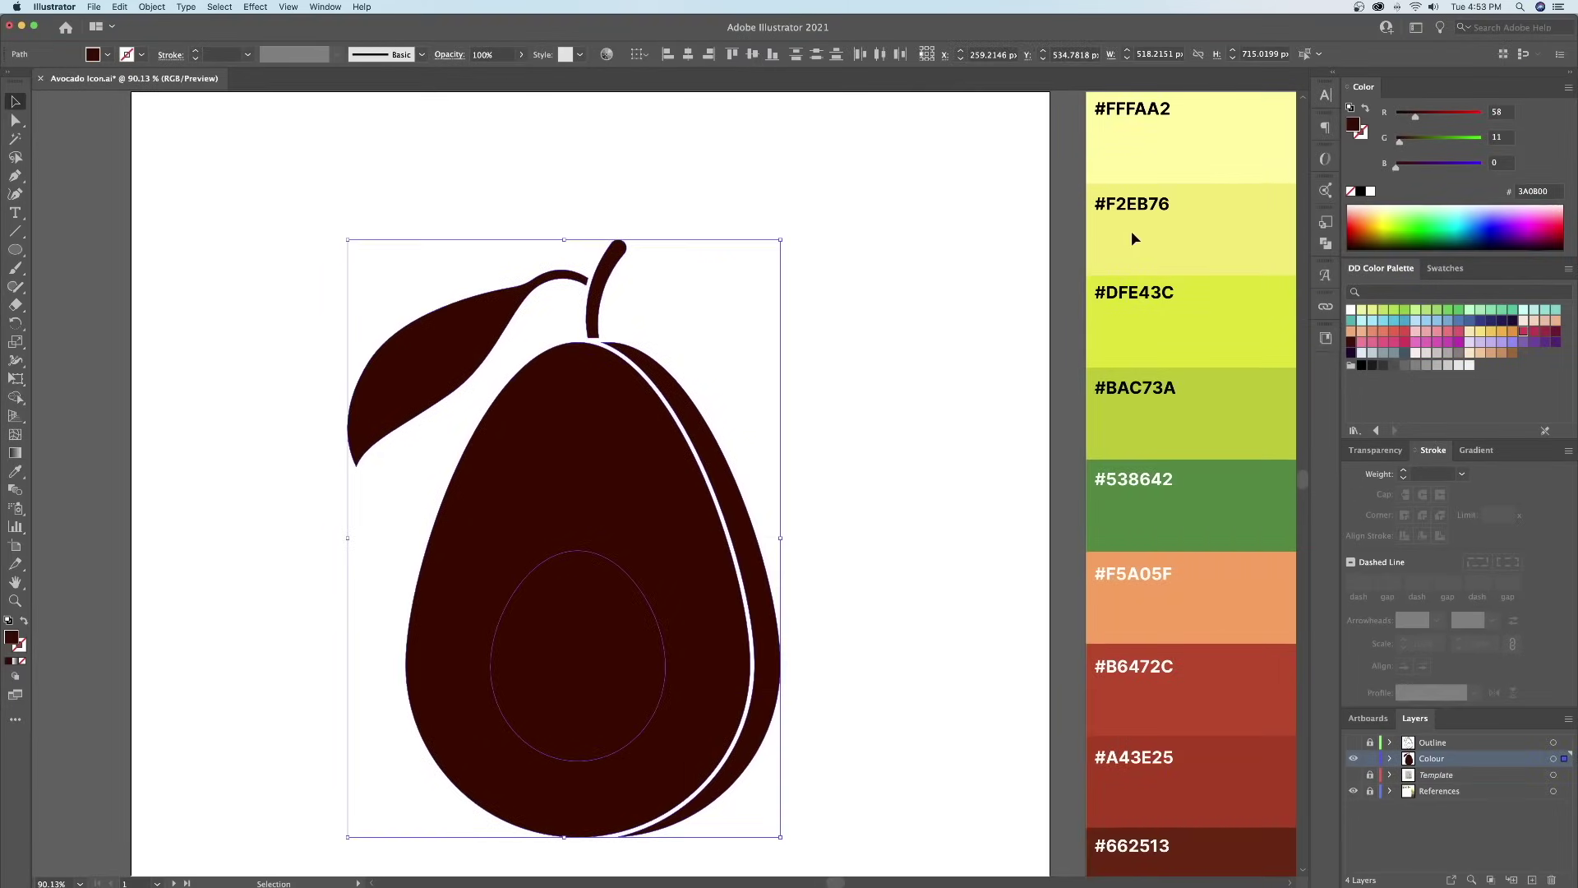
pyautogui.press('i')
pyautogui.click(1171, 159)
pyautogui.press('v')
pyautogui.click(772, 417)
# - Fill the pit with the red #B6472C sampled from the palette and deselect it
pyautogui.moveTo(772, 417); pyautogui.dragTo(885, 341)
pyautogui.click(766, 539)
pyautogui.press('i')
pyautogui.click(1236, 634)
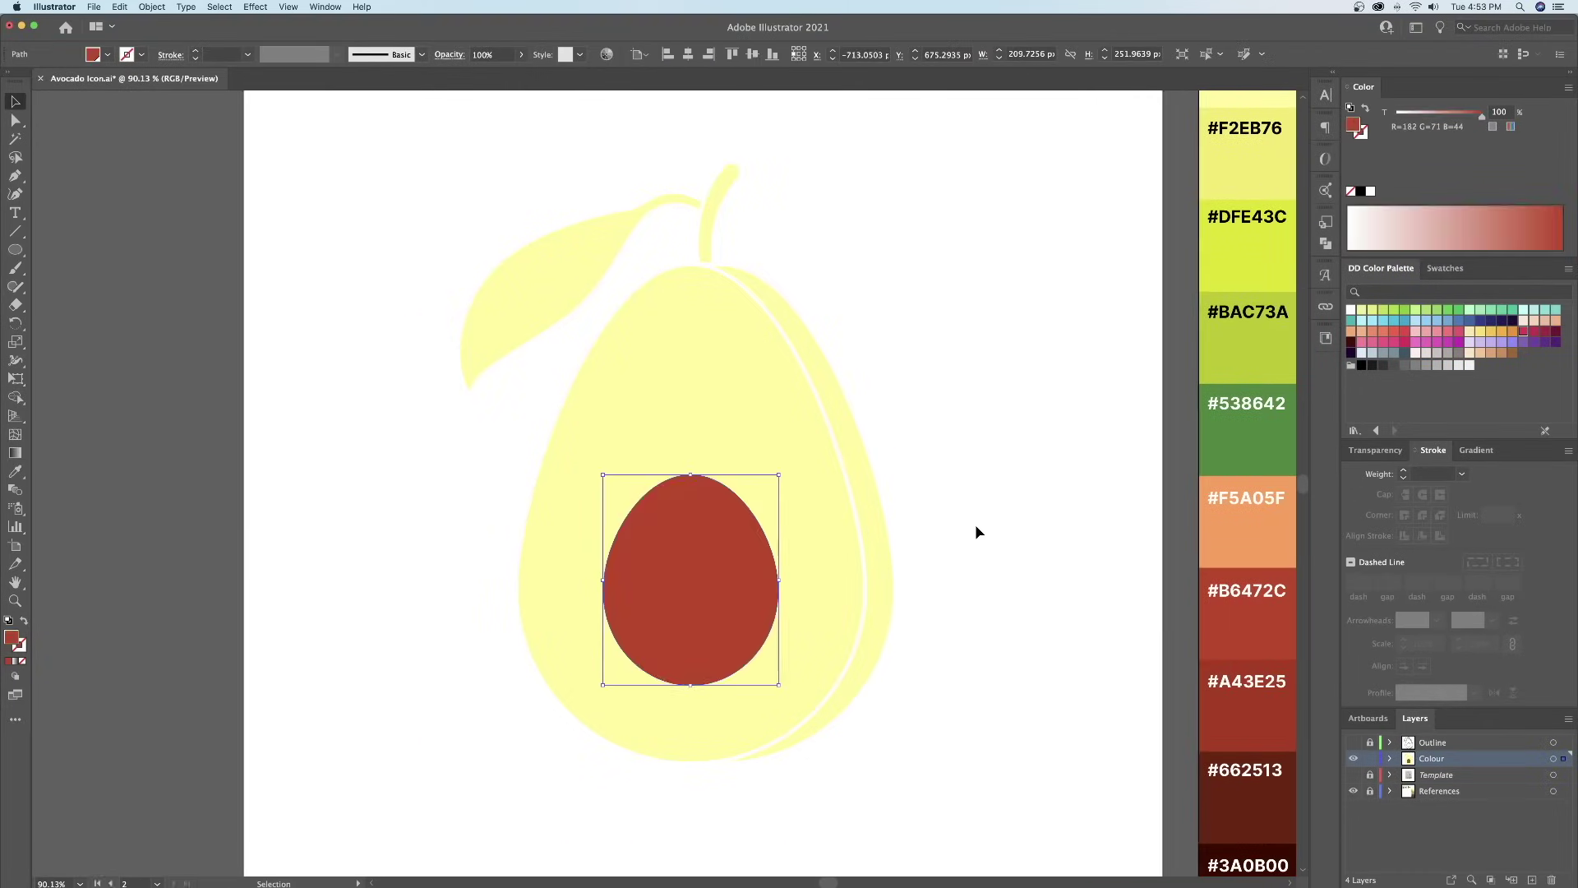
pyautogui.click(976, 533)
# - Show the Outline layer again over the coloured shapes
pyautogui.click(1353, 743)
pyautogui.press('z')
pyautogui.moveTo(954, 361); pyautogui.dragTo(800, 452)
pyautogui.moveTo(664, 377); pyautogui.dragTo(717, 362)
pyautogui.moveTo(631, 437); pyautogui.dragTo(644, 370)
pyautogui.moveTo(806, 358); pyautogui.dragTo(745, 338)
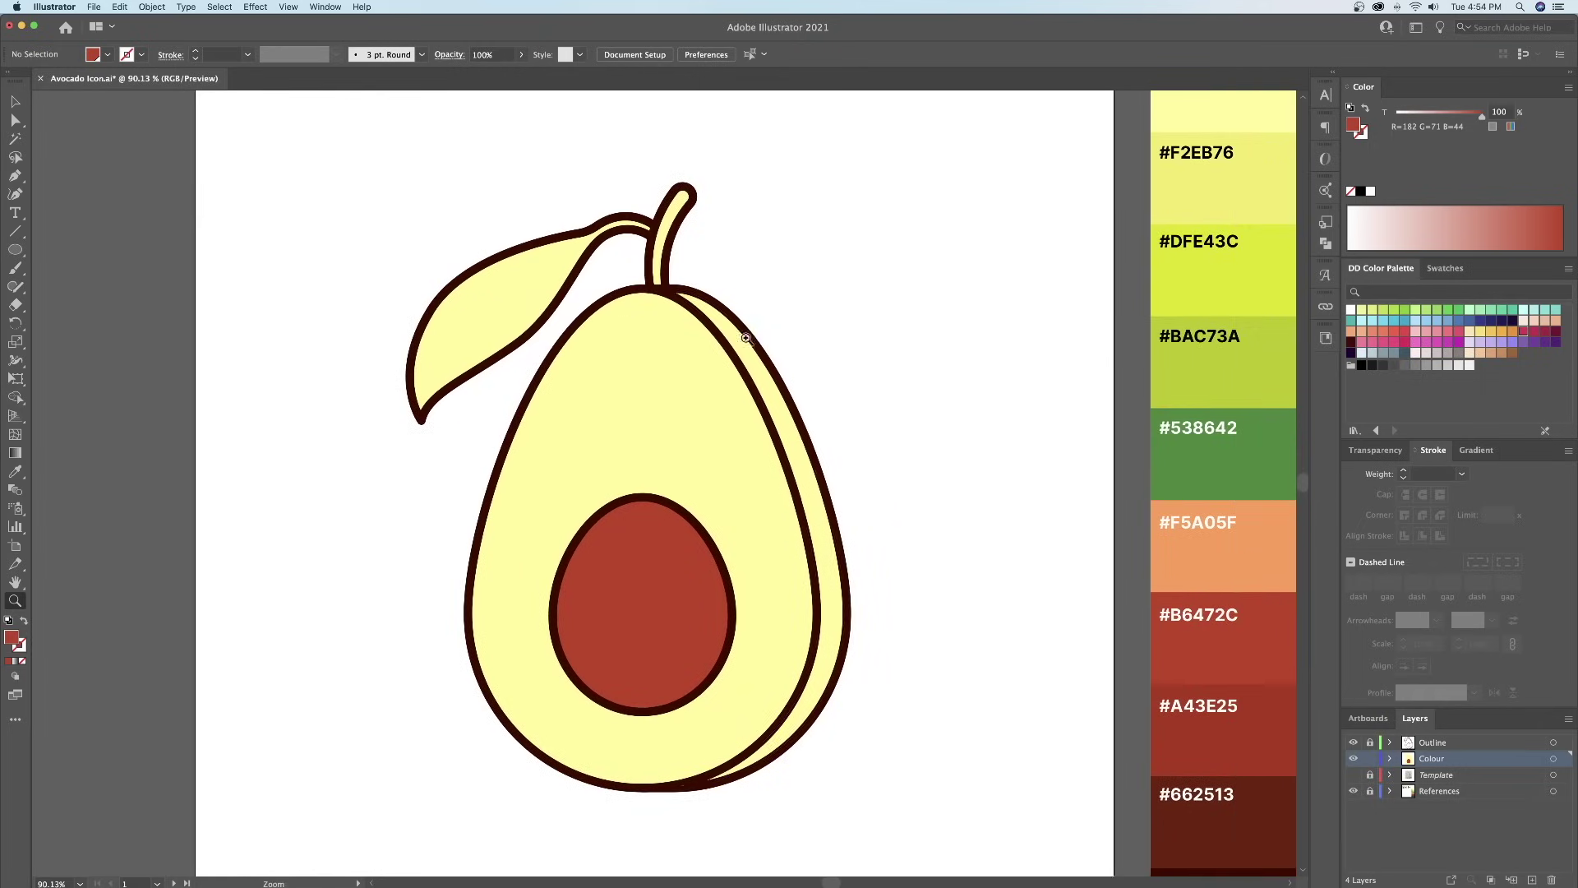
# - Fill the narrow back body shape and the stem with the dark green #538642
pyautogui.press('v')
pyautogui.click(762, 368)
pyautogui.press('i')
pyautogui.click(1213, 464)
pyautogui.press('v')
pyautogui.click(933, 364)
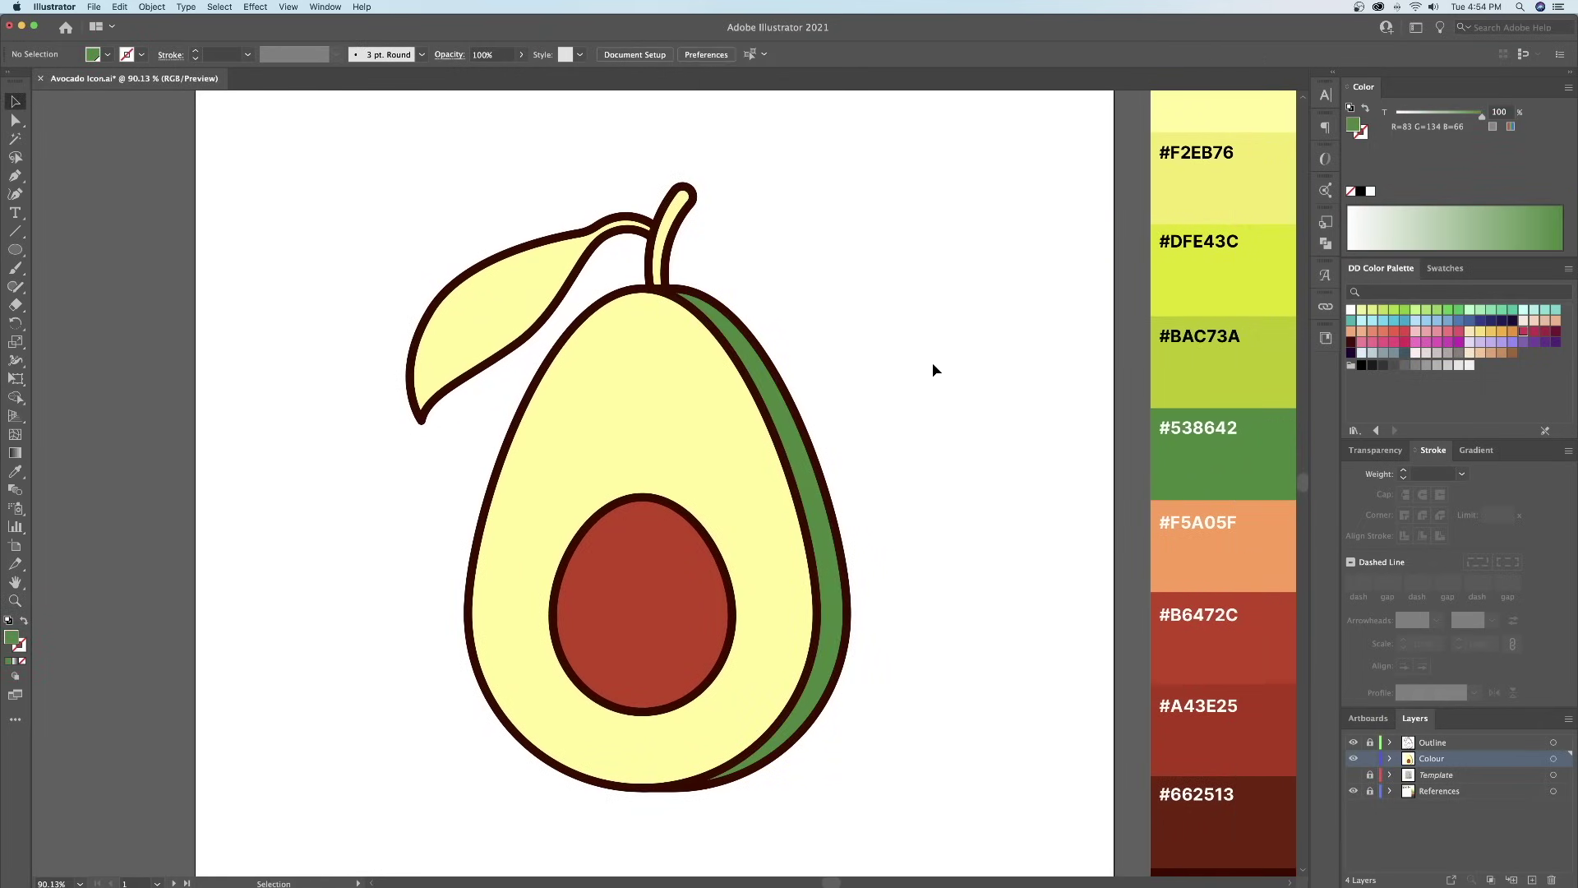
pyautogui.click(681, 211)
pyautogui.press('i')
pyautogui.click(753, 364)
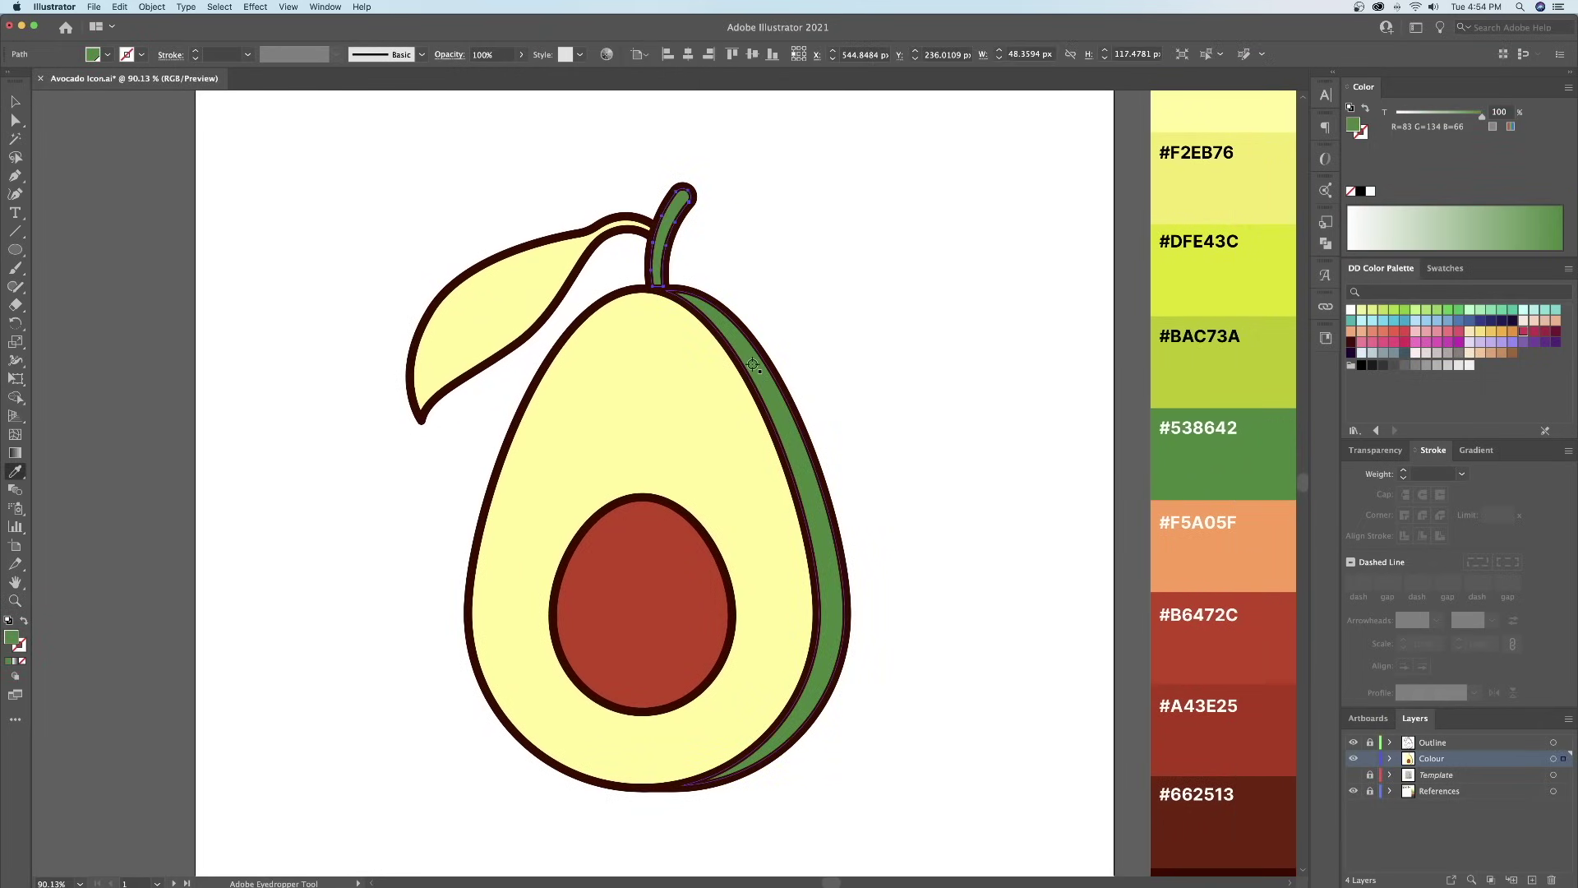
# - Fill the leaf with the light green #BAC73A sampled from the palette and deselect it
pyautogui.press('v')
pyautogui.click(524, 298)
pyautogui.press('i')
pyautogui.click(1208, 370)
pyautogui.press('v')
pyautogui.click(874, 395)
pyautogui.moveTo(873, 394); pyautogui.dragTo(838, 351)
pyautogui.click(707, 397)
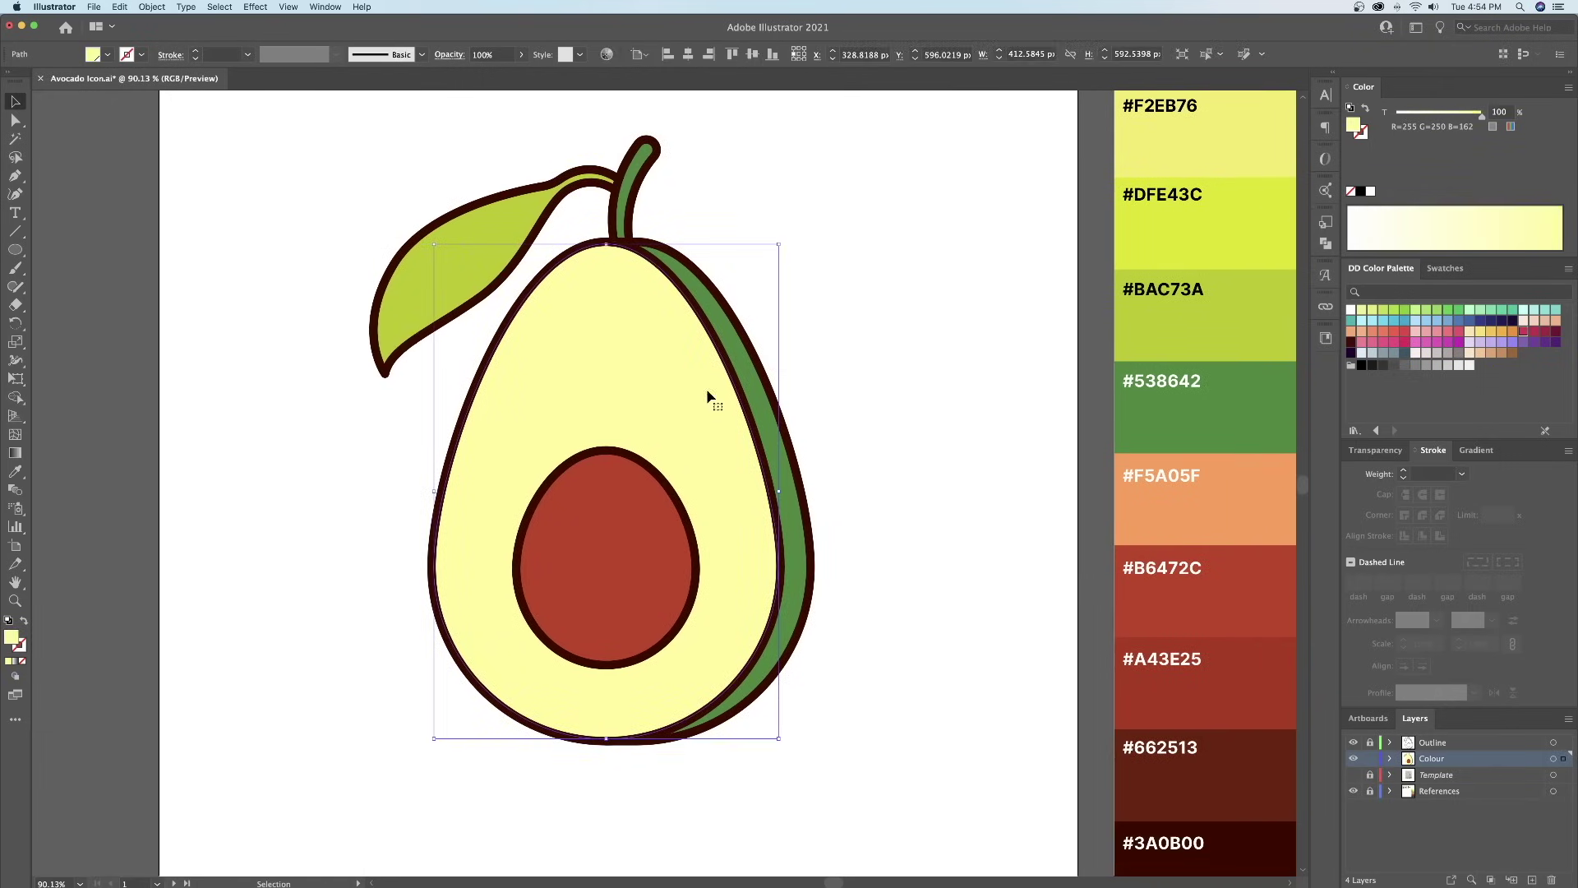
pyautogui.click(934, 331)
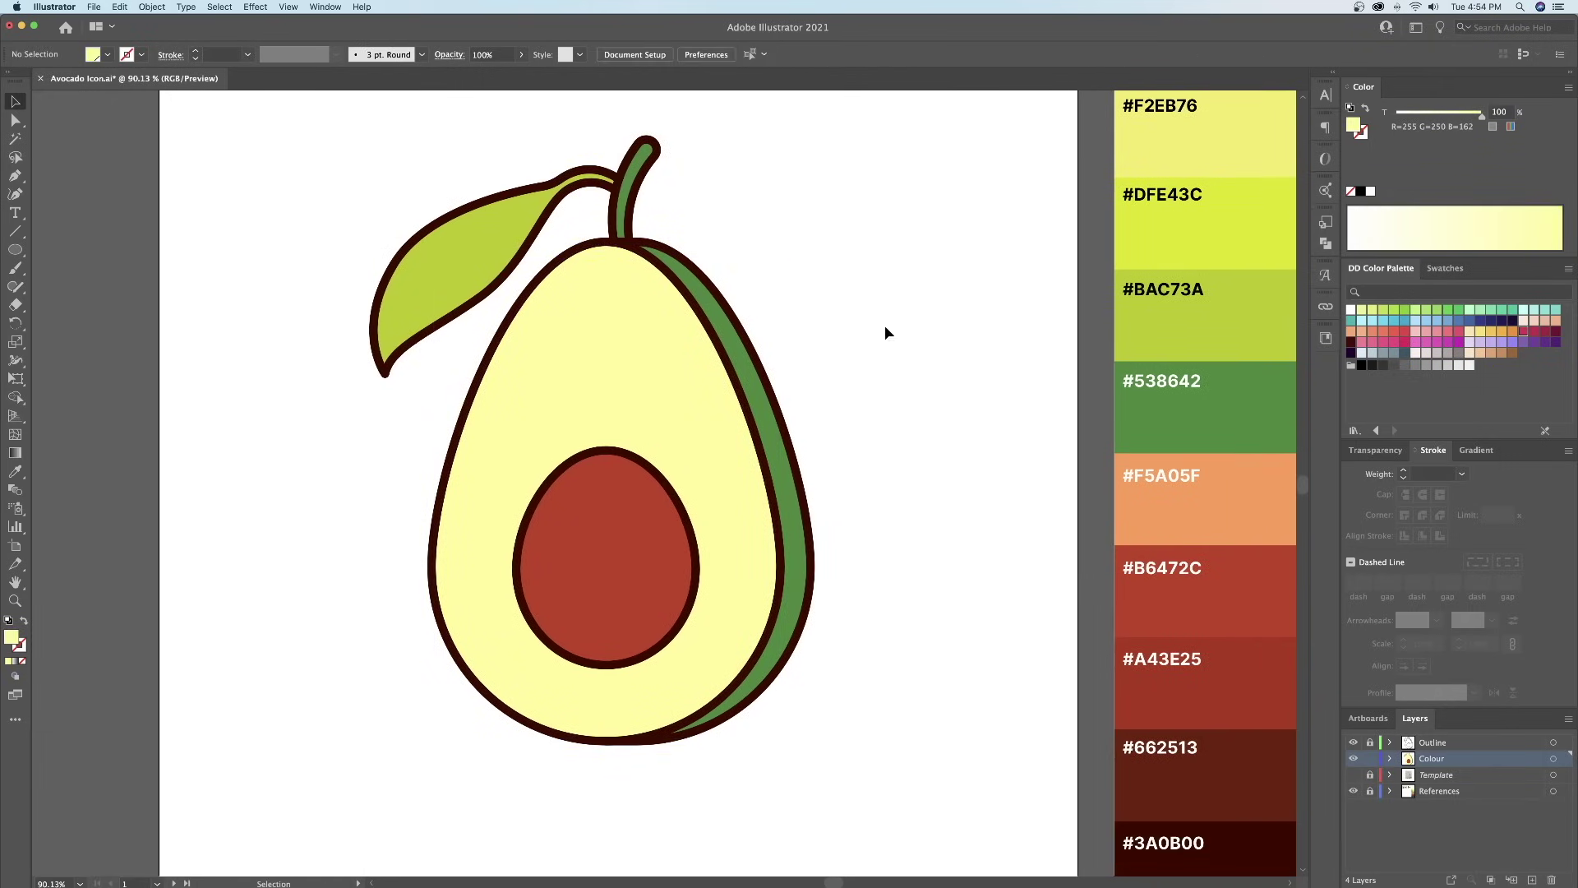
pyautogui.moveTo(674, 327); pyautogui.dragTo(737, 355)
pyautogui.press('z')
pyautogui.moveTo(759, 357); pyautogui.dragTo(735, 362)
pyautogui.scroll(3, 740, 364)
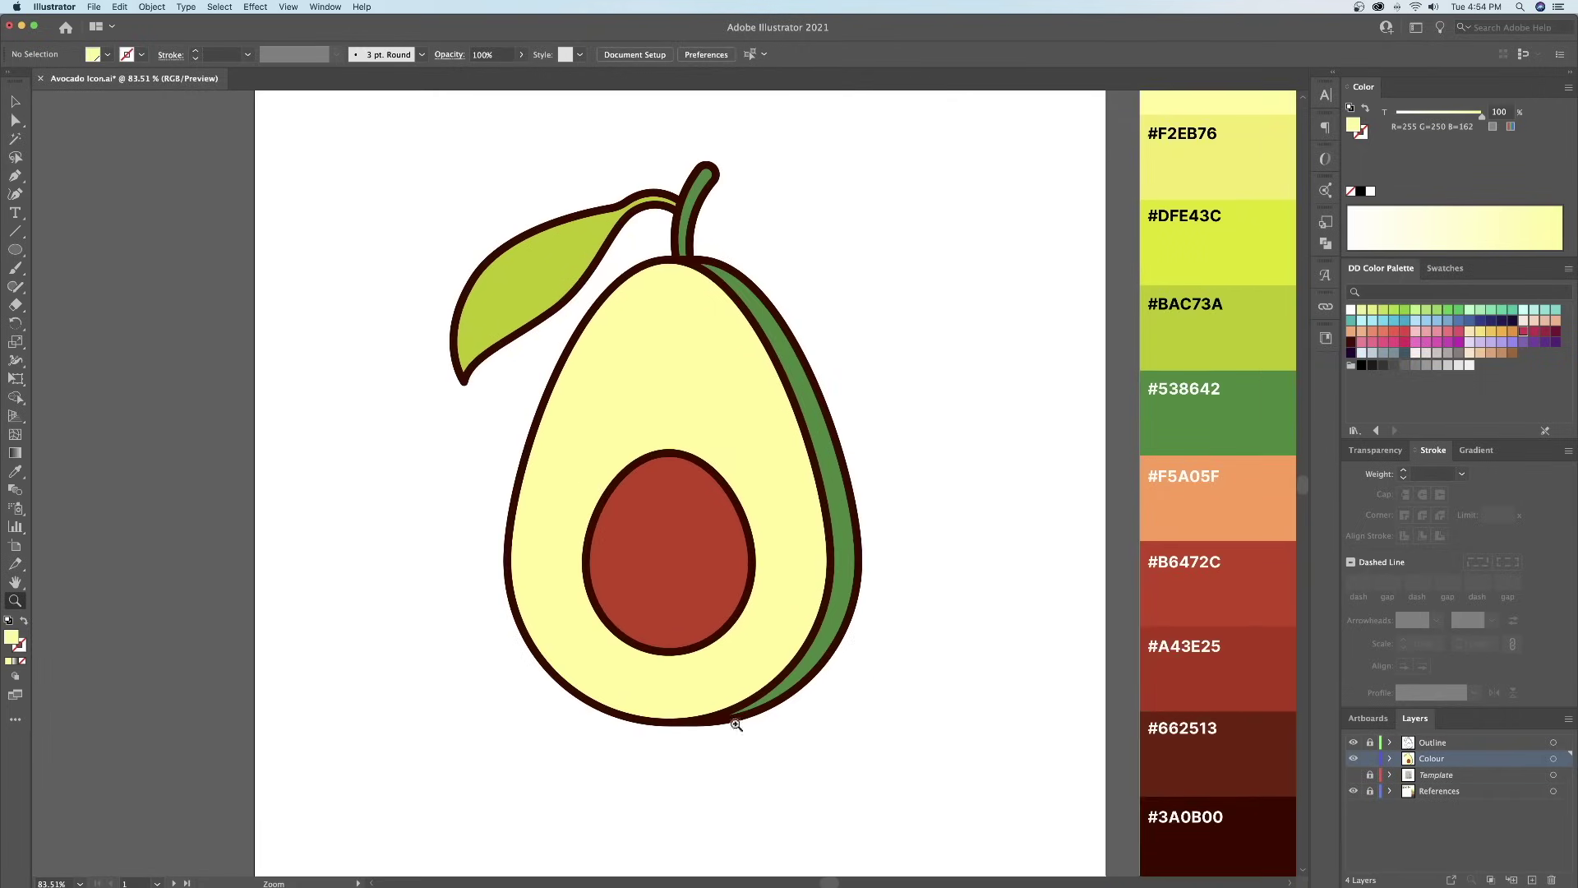
pyautogui.scroll(2, 612, 418)
# - Create an inset copy of the pale yellow front body with Offset Path at -18 px and Miter joins
pyautogui.press('v')
pyautogui.click(669, 373)
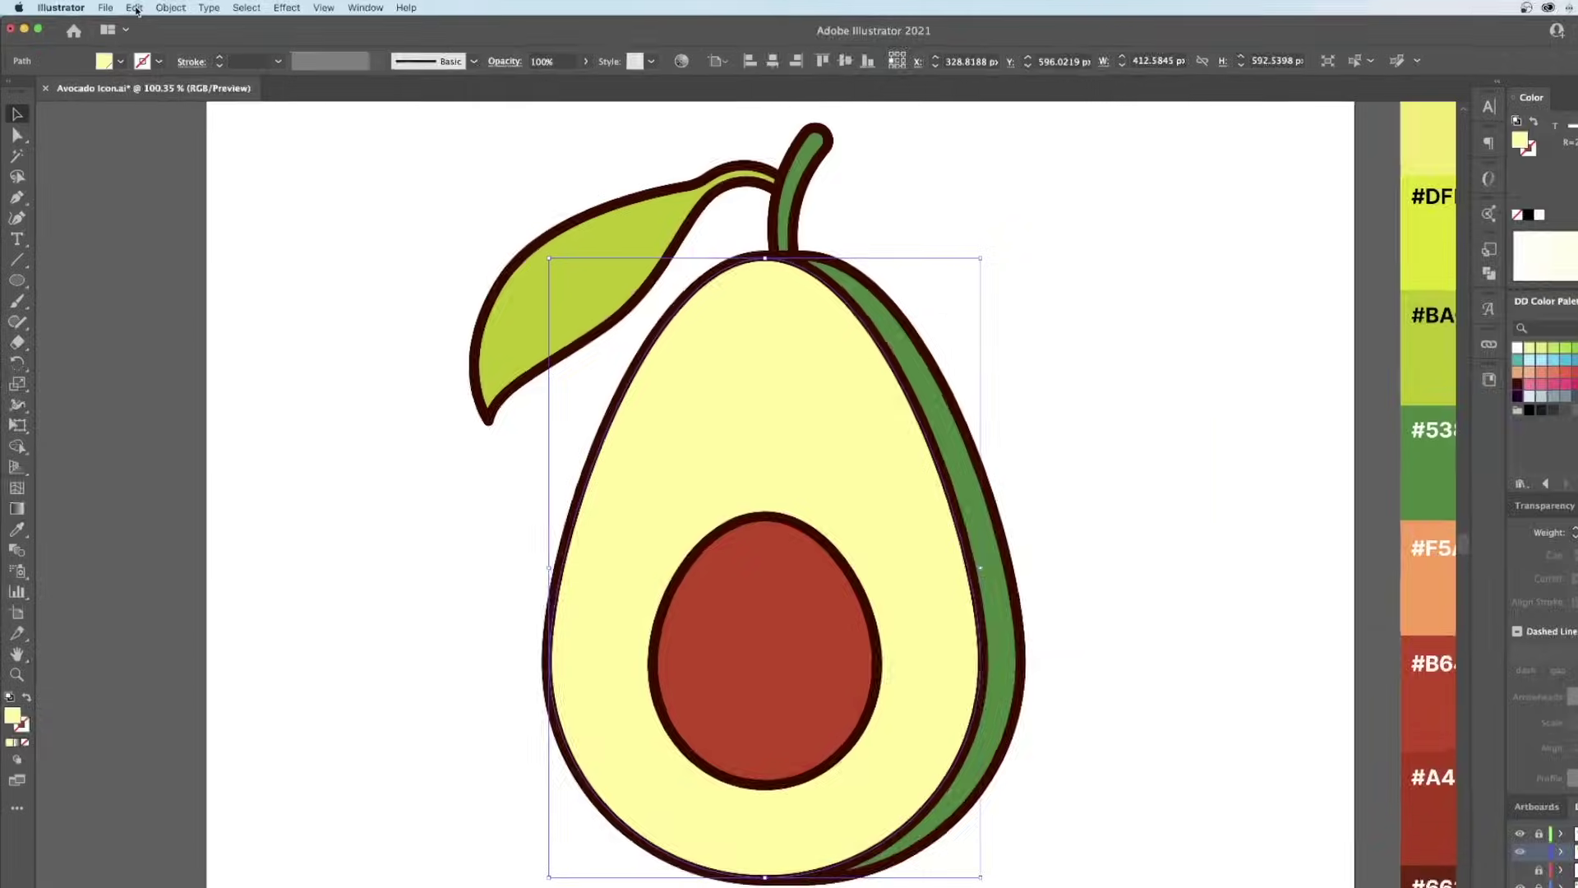
pyautogui.click(120, 9)
pyautogui.moveTo(154, 8)
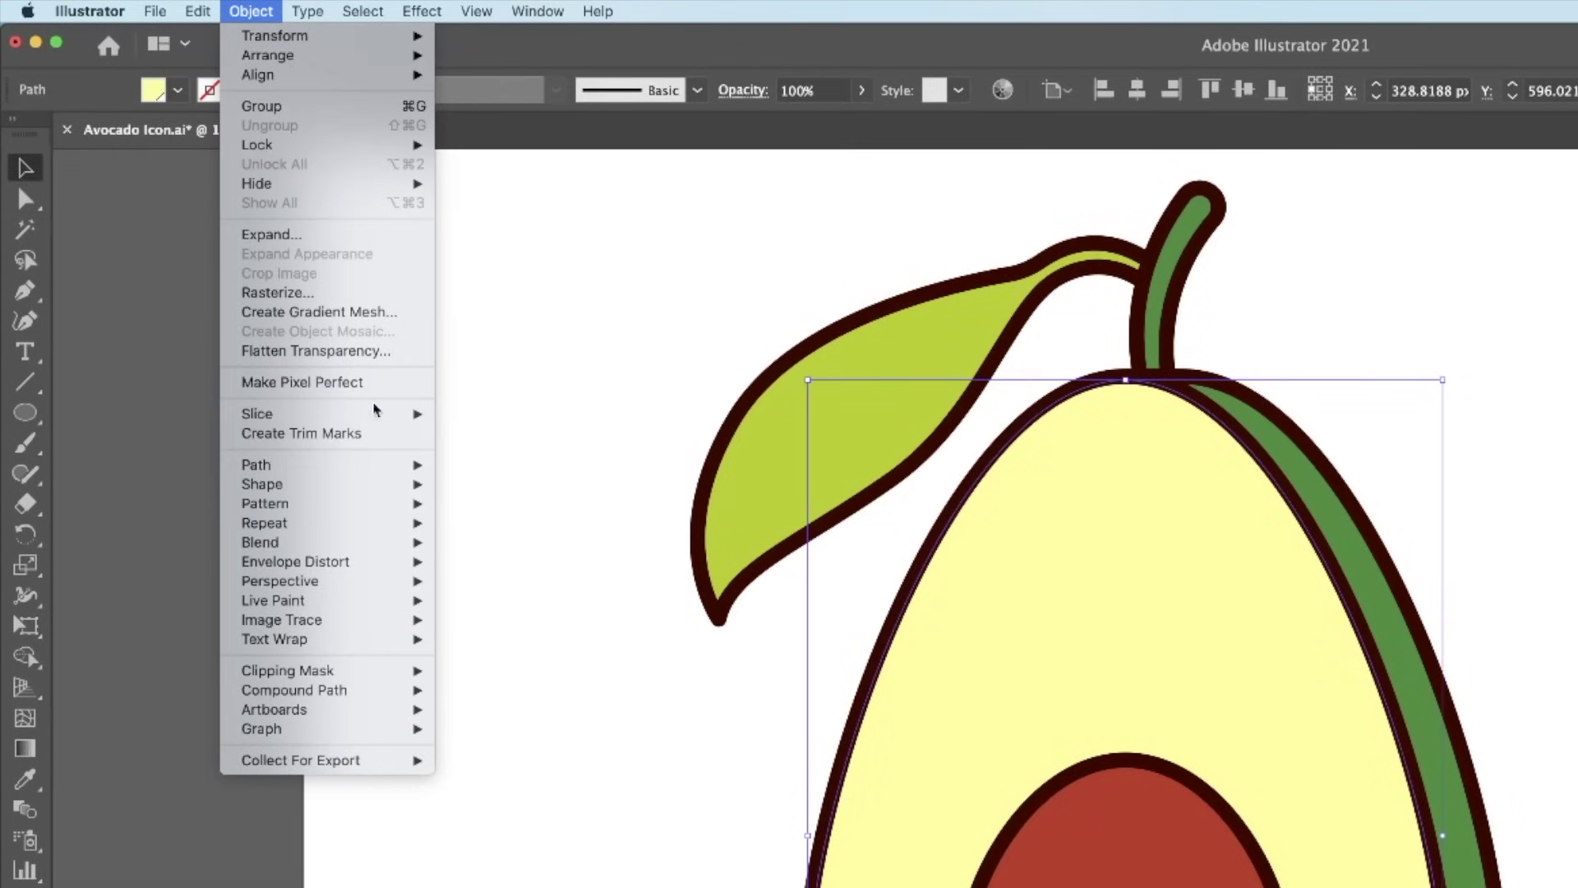
pyautogui.moveTo(374, 463)
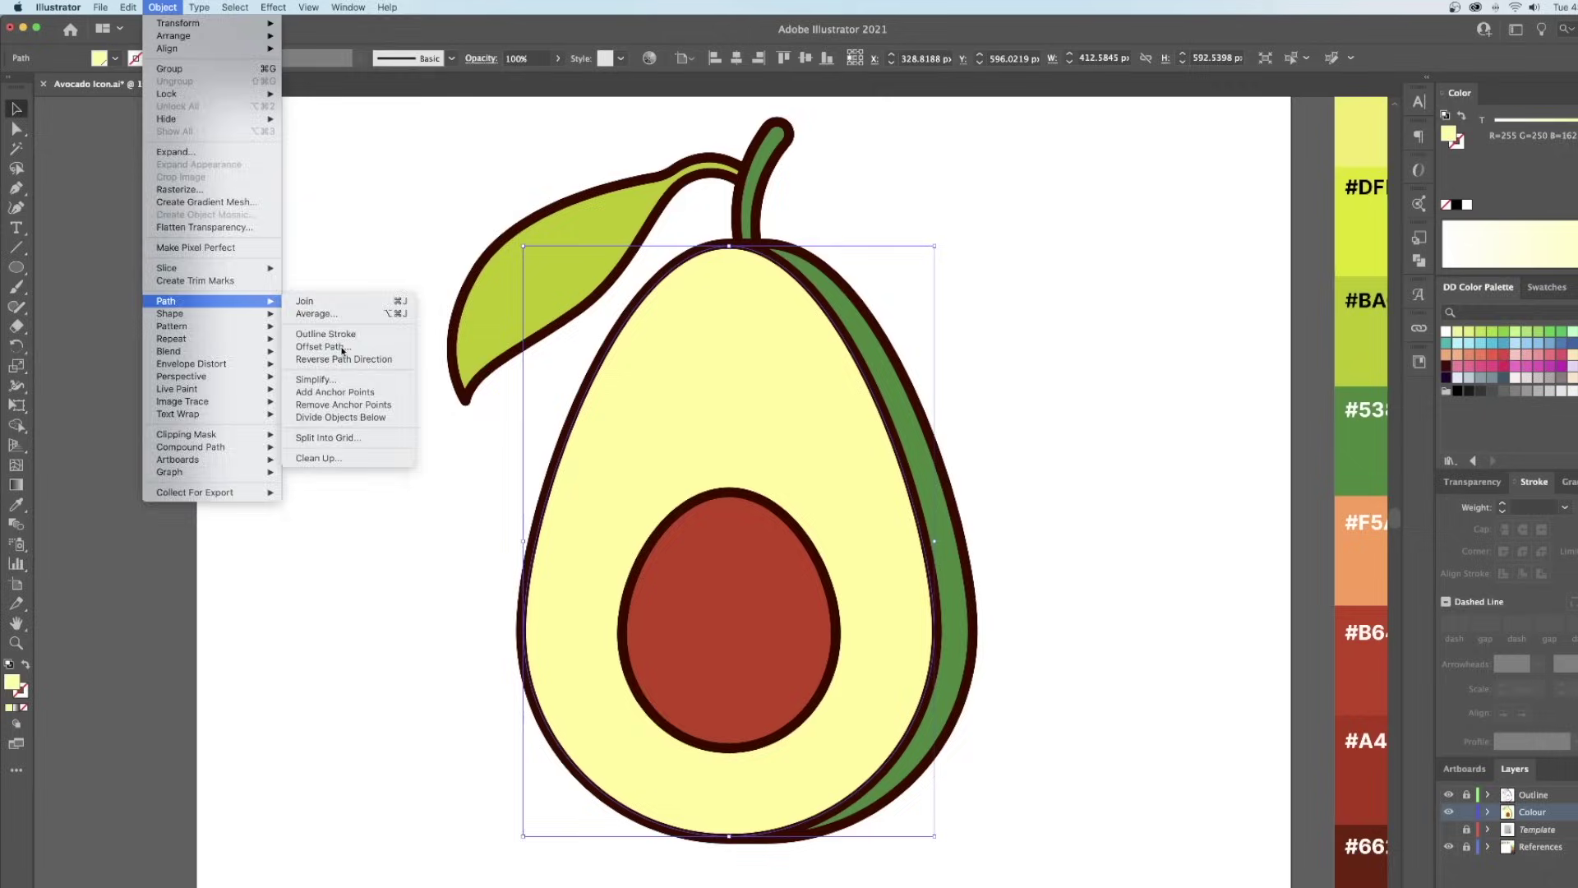
pyautogui.click(589, 540)
pyautogui.press('Down')
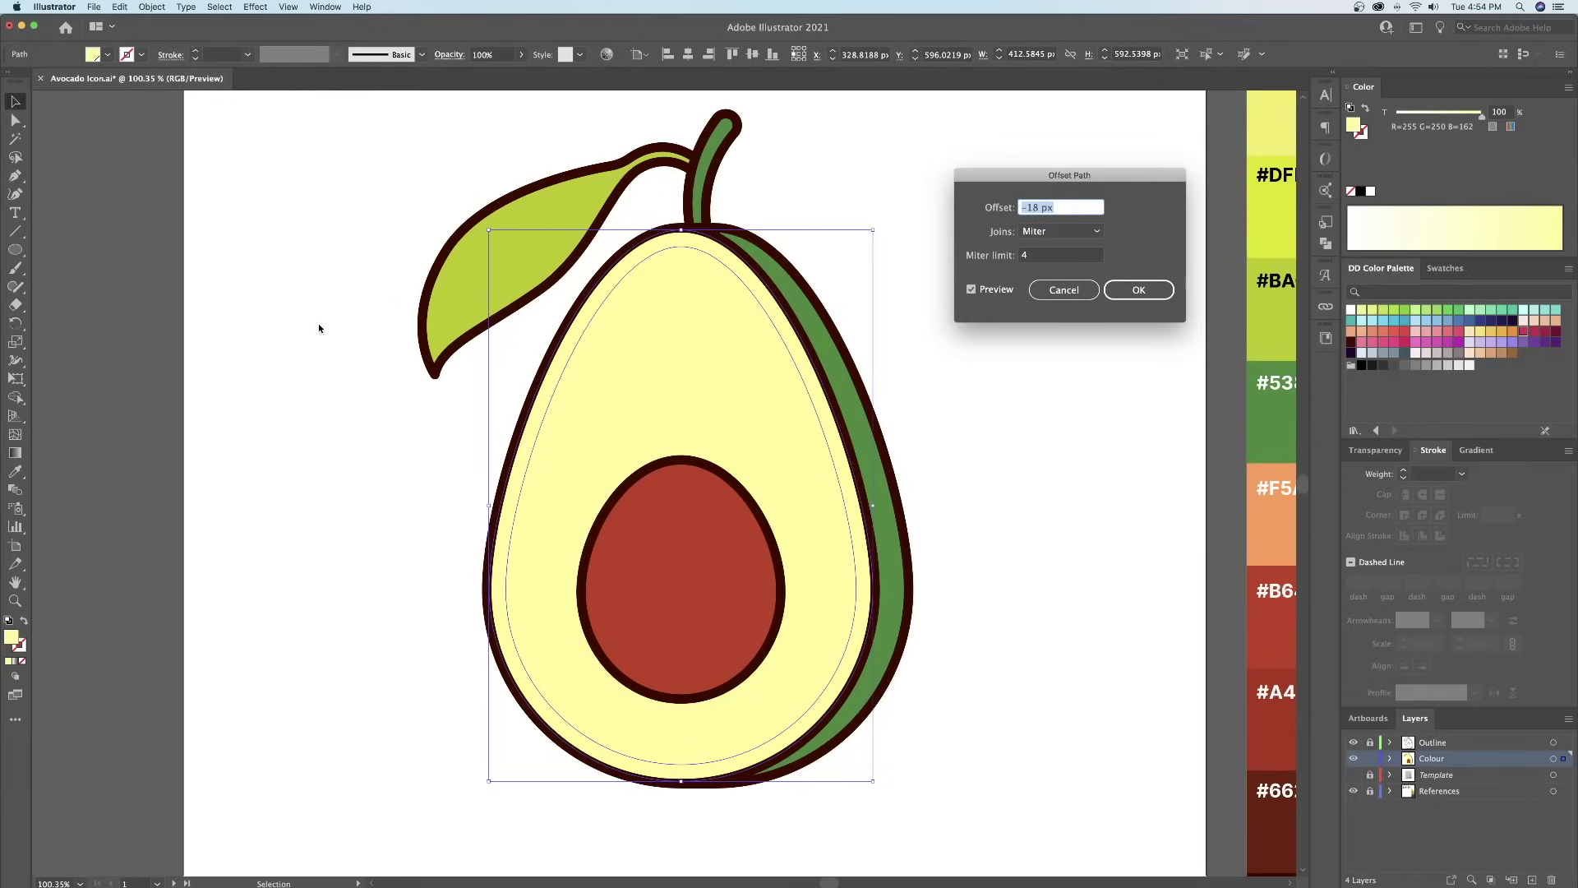
pyautogui.press('Return')
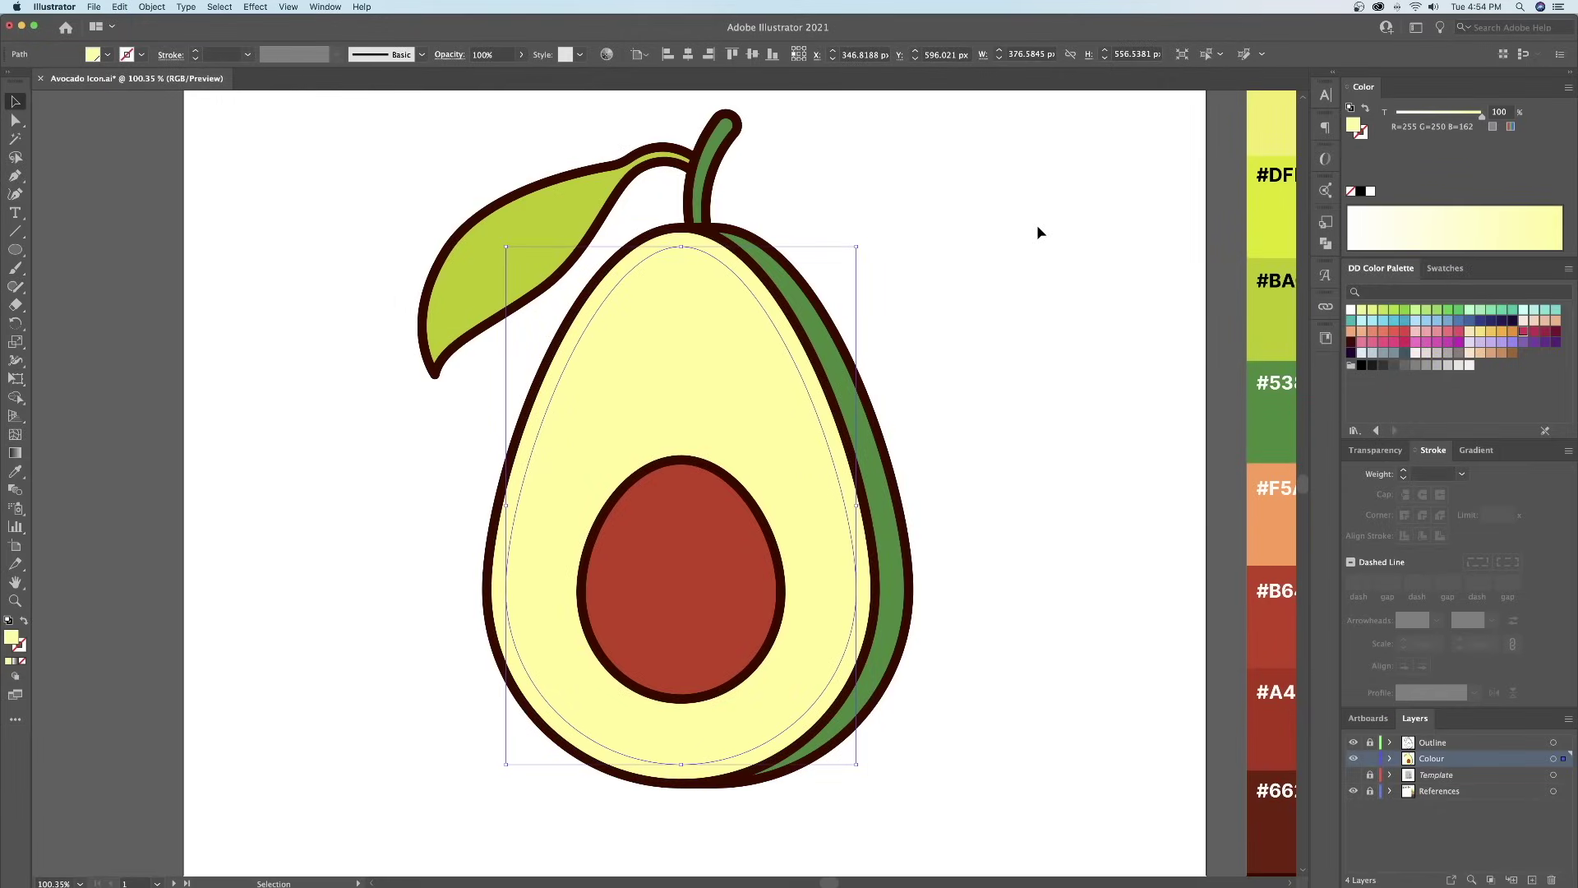
pyautogui.click(1037, 226)
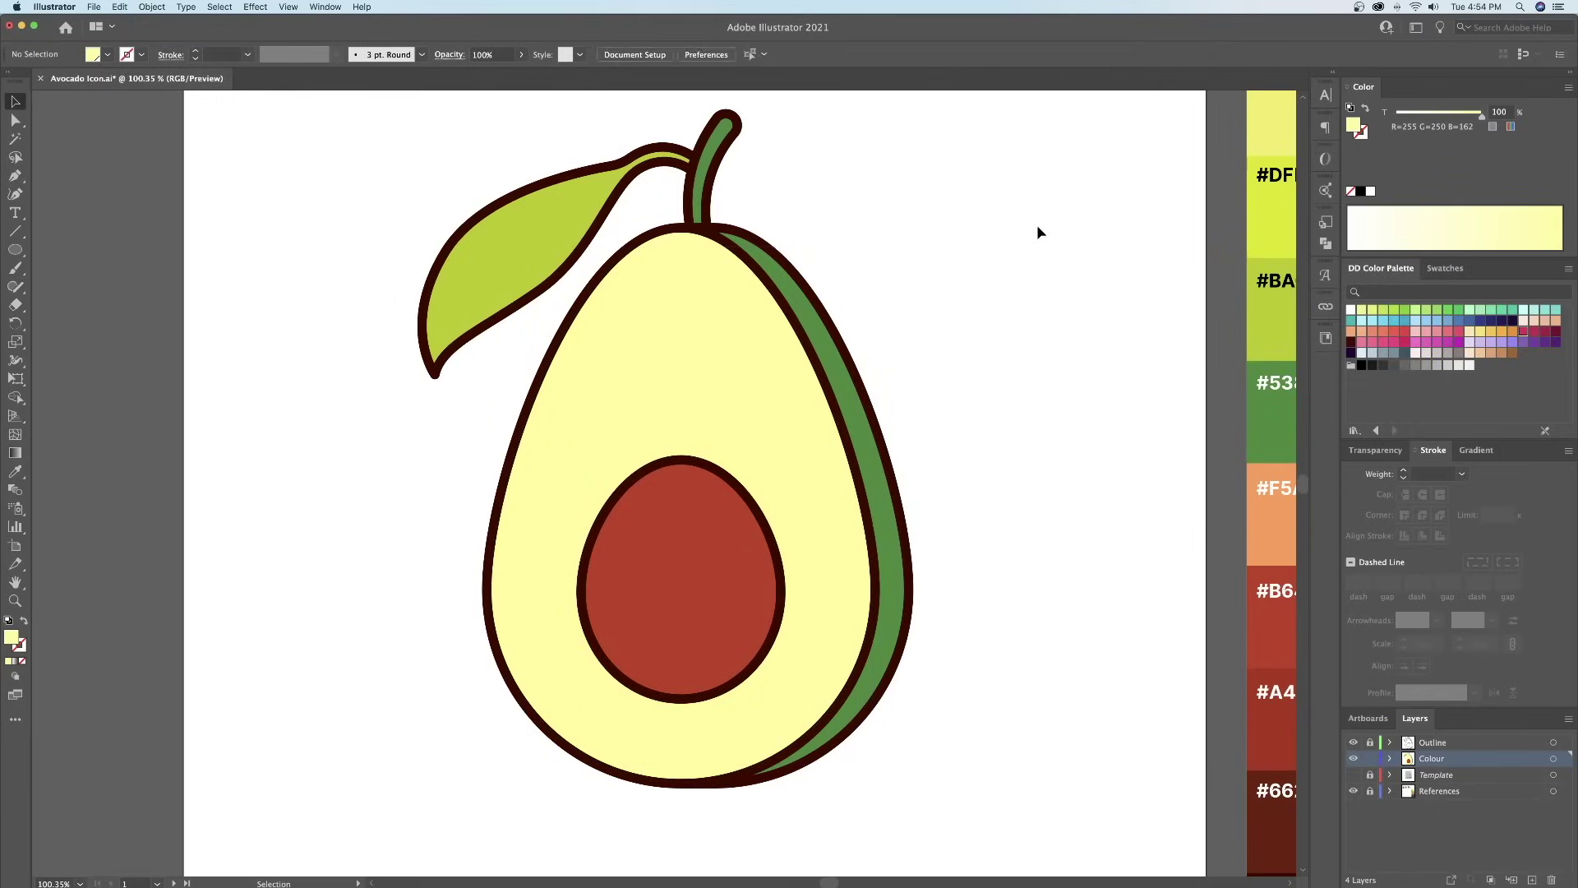
# - Fill the outer front body shape with the yellow-green #DFE43C sampled from the palette
pyautogui.click(748, 278)
pyautogui.hscroll(5, 816, 265)
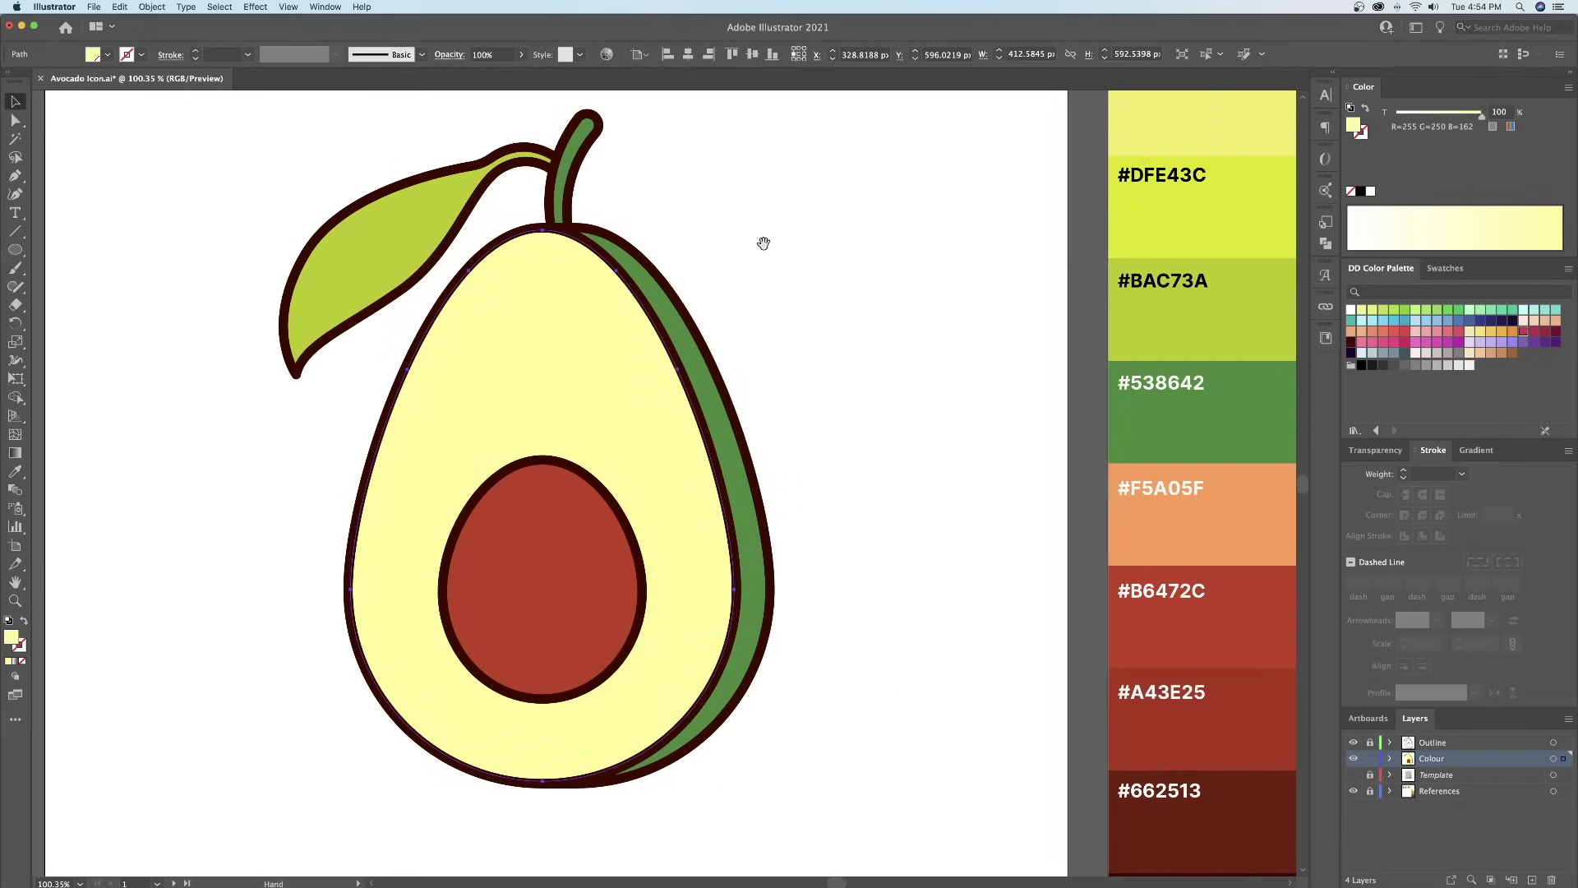
pyautogui.press('i')
pyautogui.click(1163, 229)
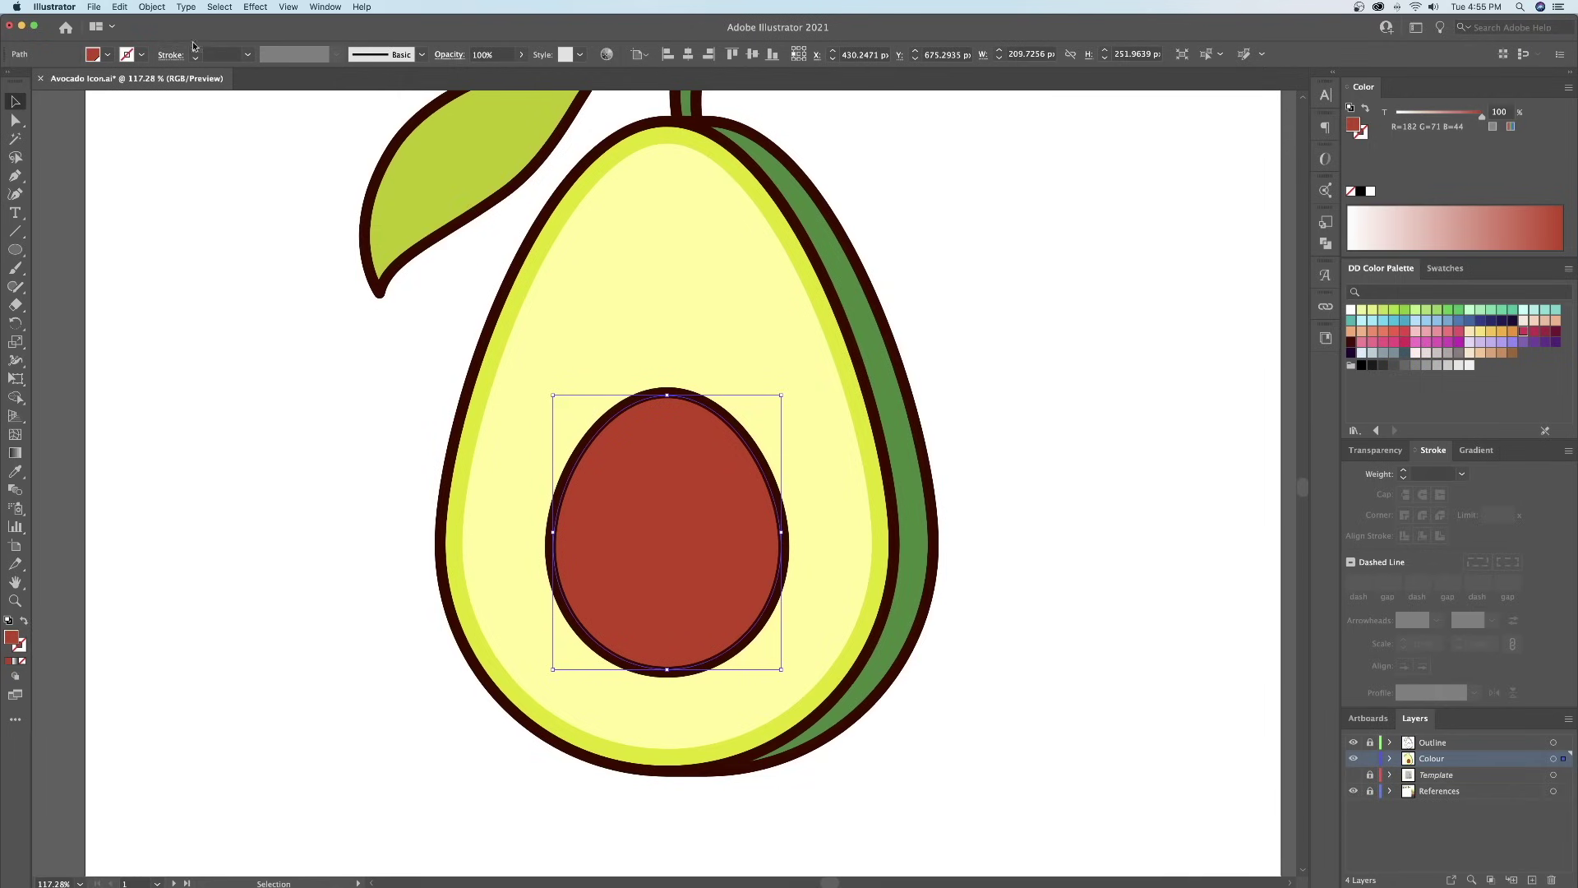
# - Create an enlarged copy of the seed with Offset Path and Miter joins, coloured as a translucent pale green halo
pyautogui.click(152, 6)
pyautogui.moveTo(206, 276)
pyautogui.click(332, 322)
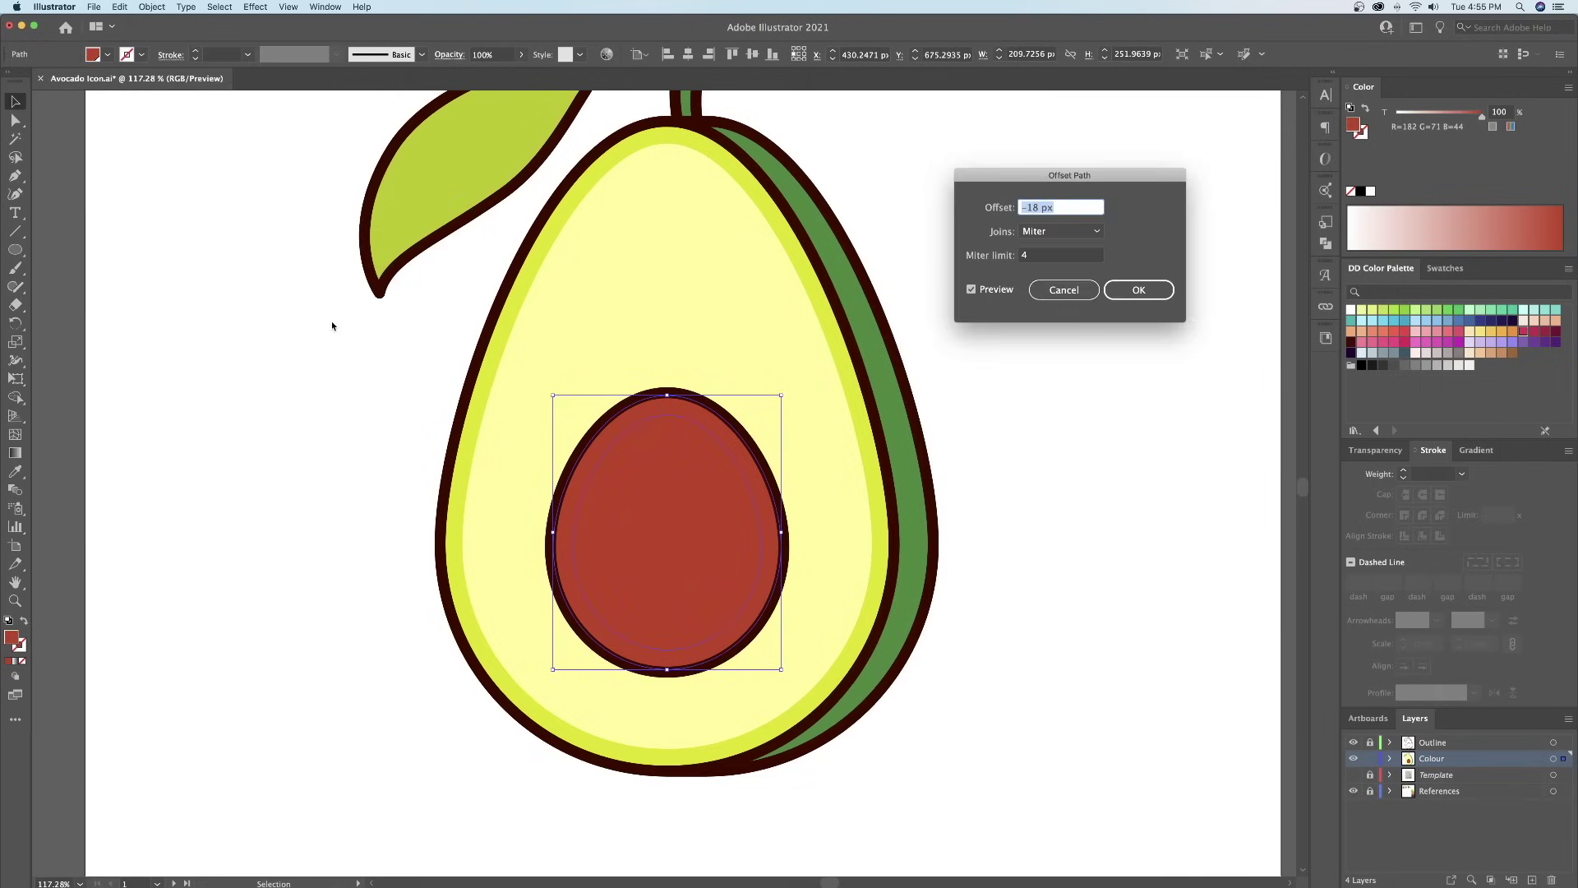
pyautogui.write('18')
pyautogui.press('Return')
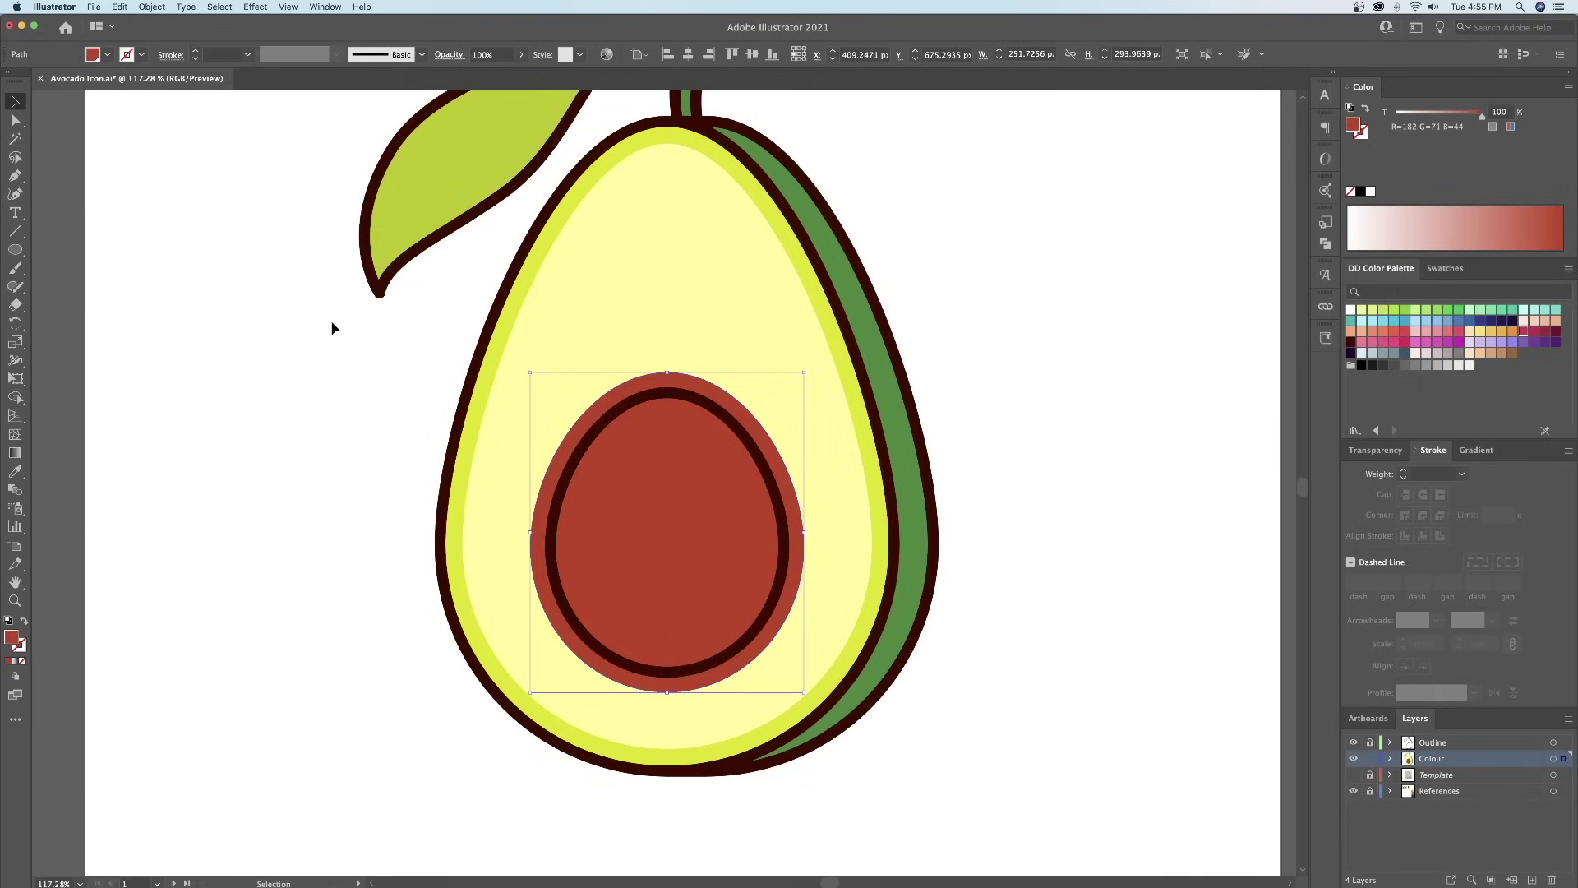
pyautogui.press('i')
pyautogui.click(796, 255)
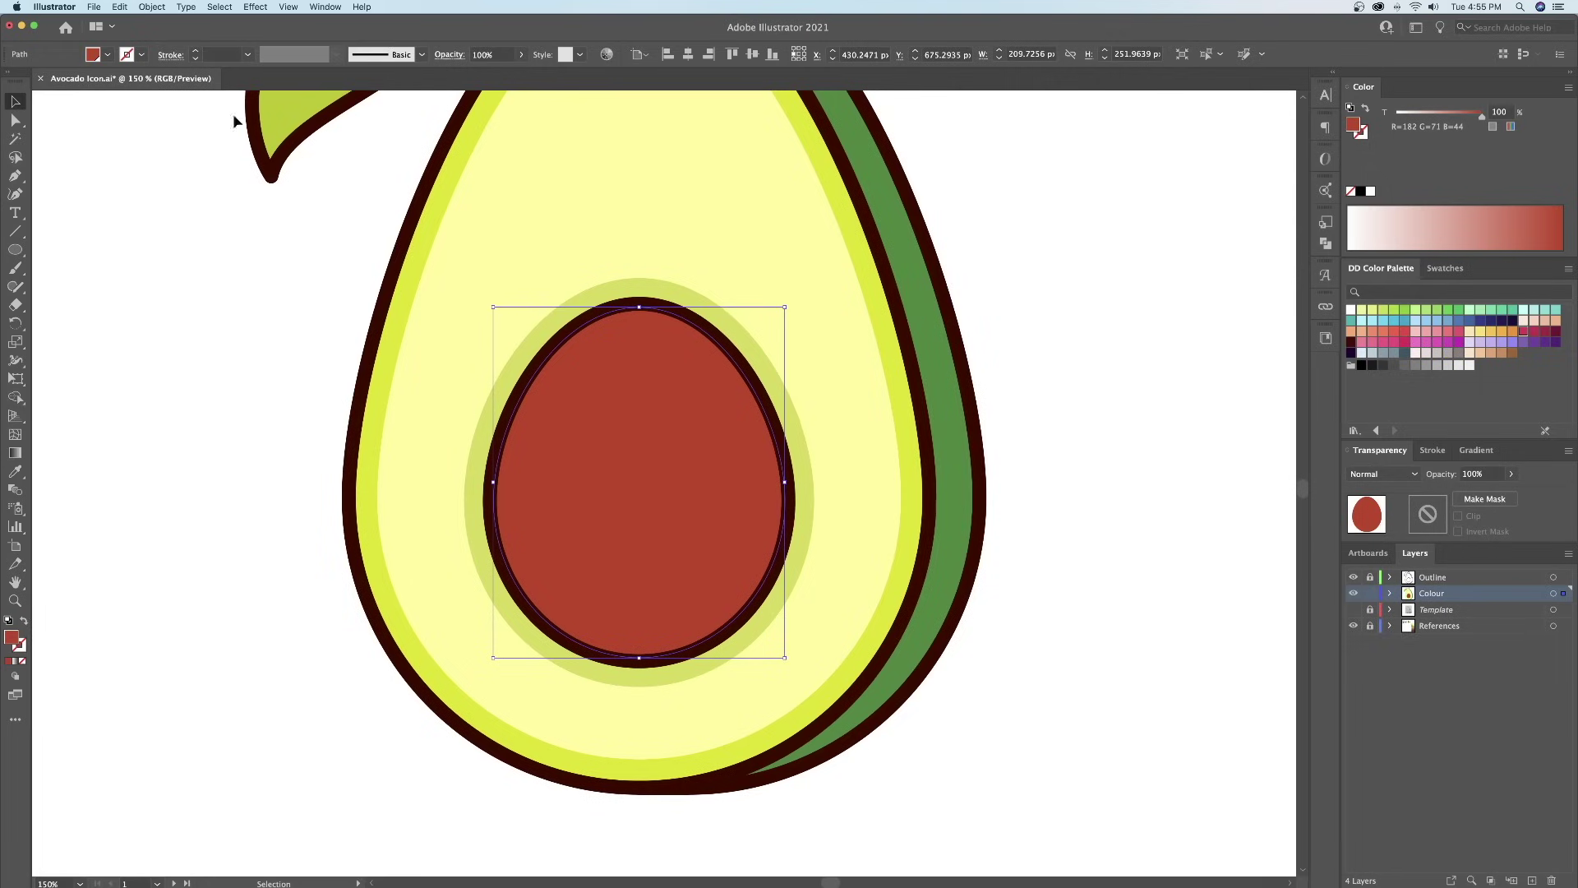
# - Create a smaller inset copy of the red seed using Offset Path with Miter joins
pyautogui.click(152, 6)
pyautogui.moveTo(189, 283)
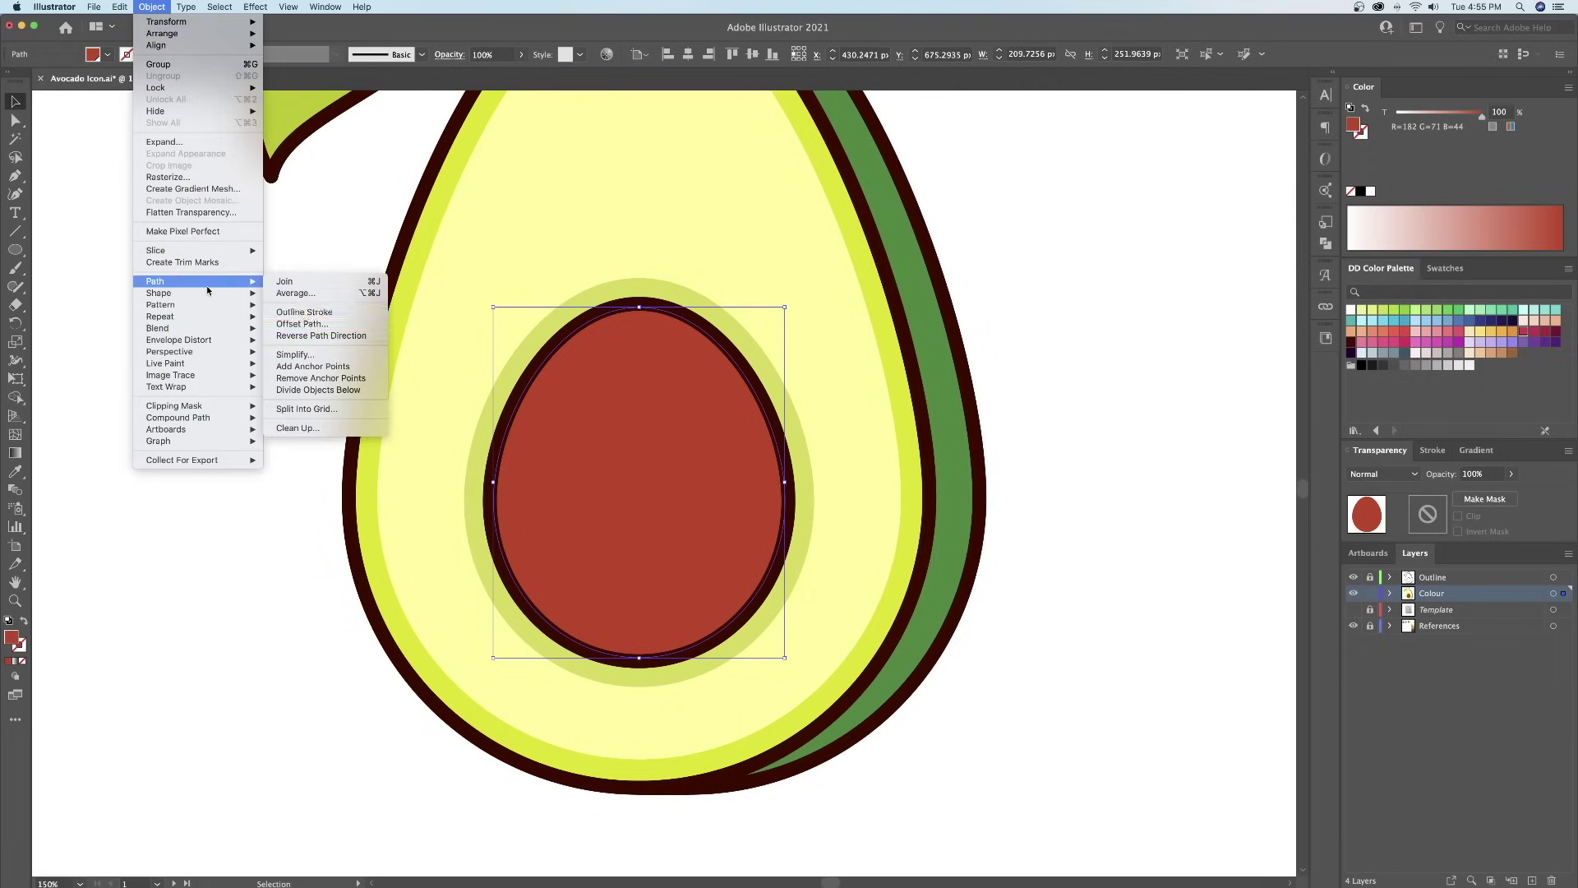
pyautogui.click(322, 321)
pyautogui.write('-10')
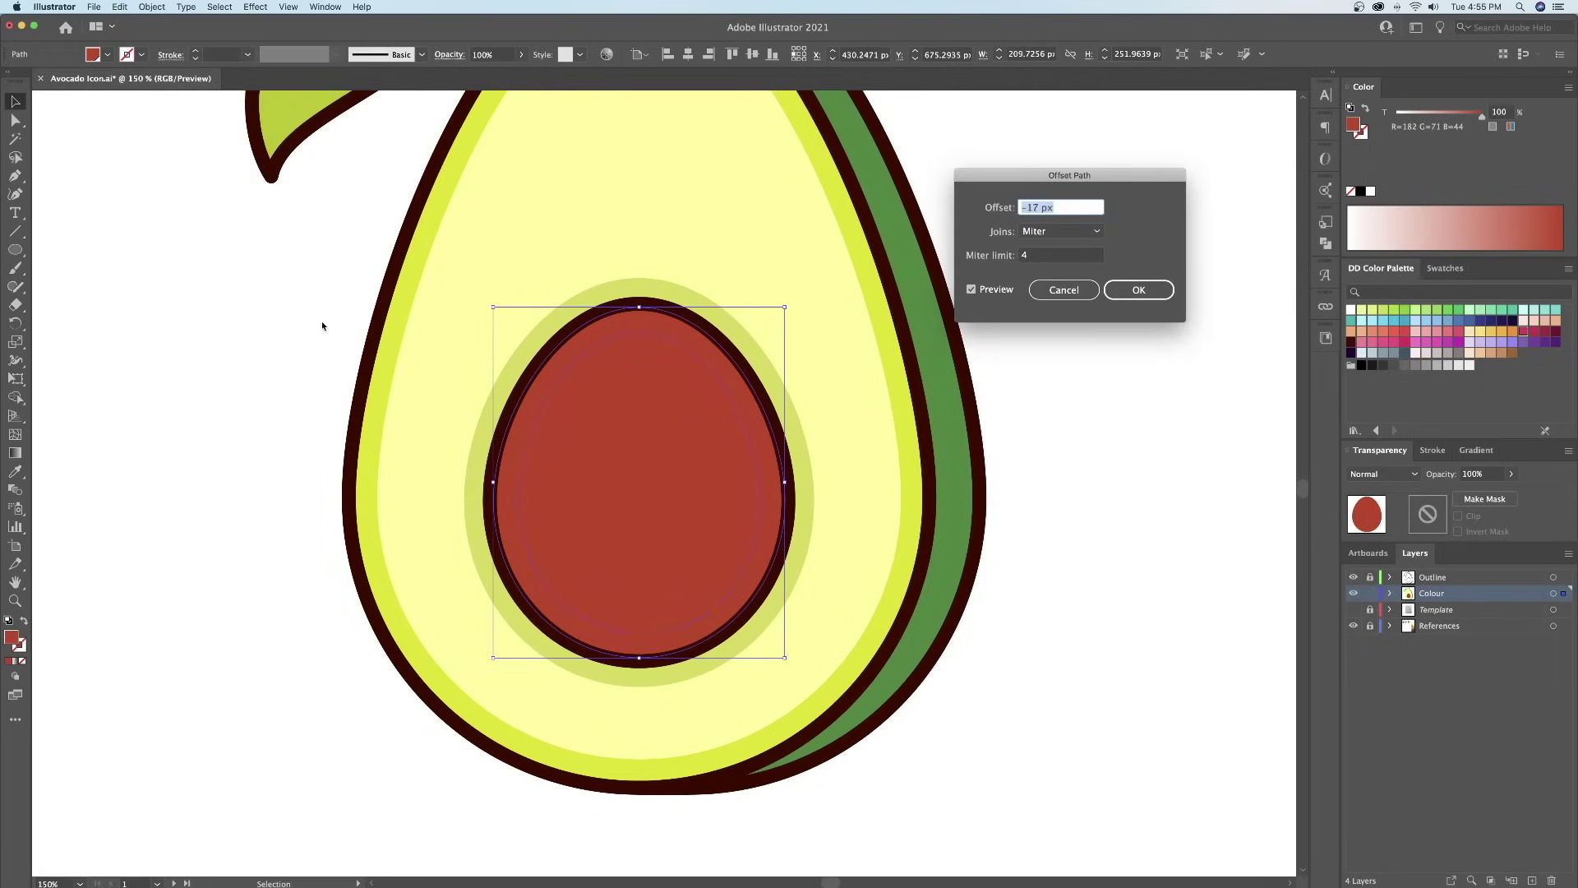
pyautogui.press('Down')
pyautogui.press('Return')
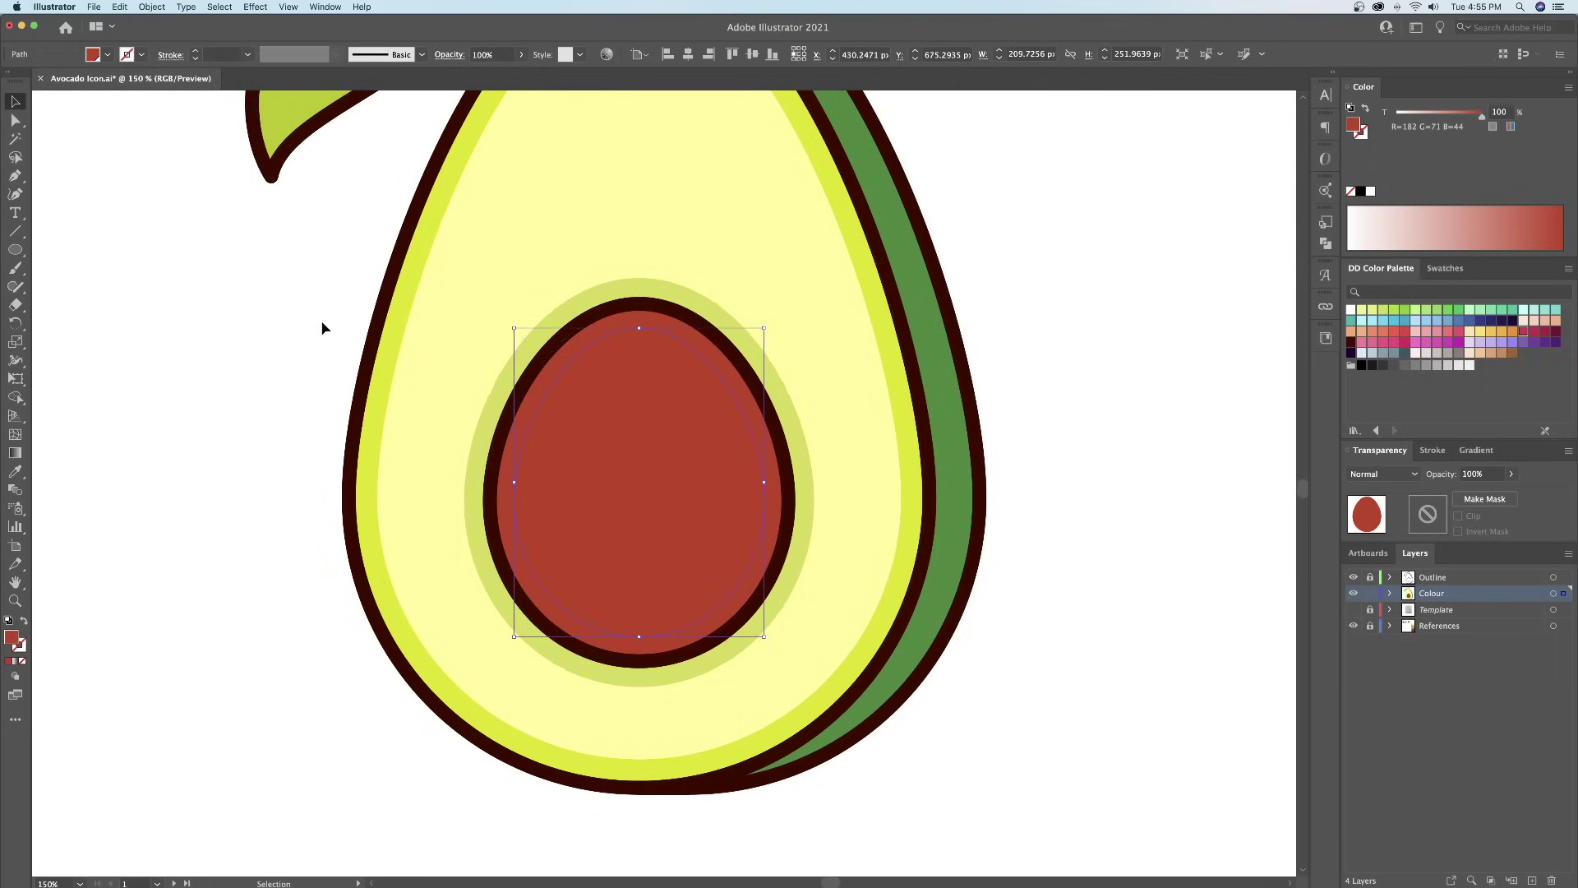
# - Fill the original outer seed shape with the dark brown #662513 so it forms a rim around the inset copy
pyautogui.click(1034, 407)
pyautogui.click(767, 447)
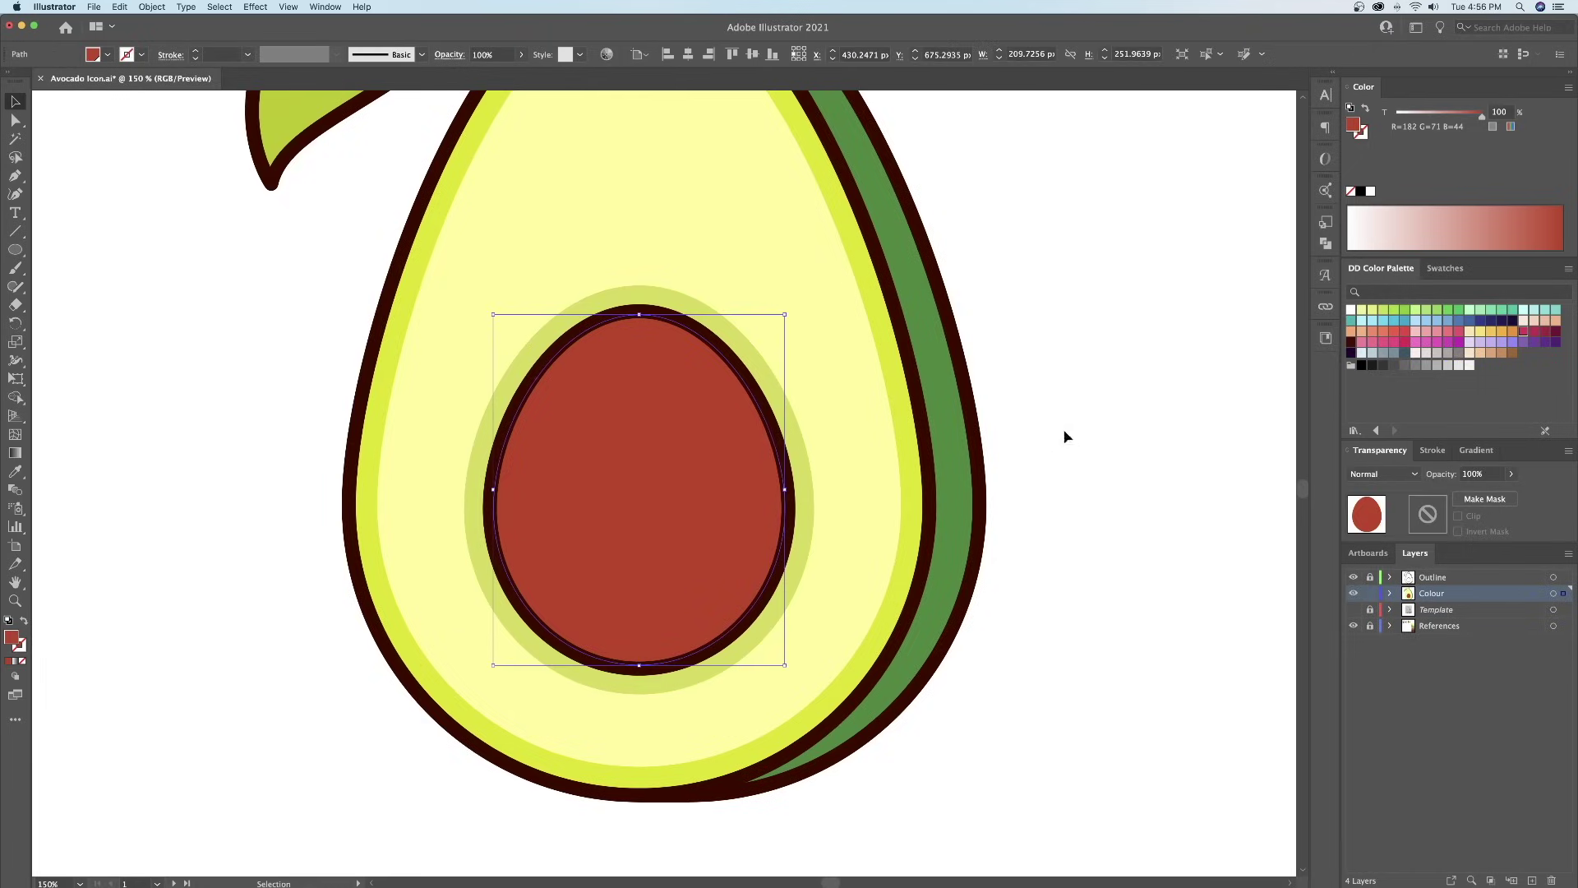
pyautogui.moveTo(1063, 437); pyautogui.dragTo(777, 276)
pyautogui.moveTo(1001, 482); pyautogui.dragTo(951, 482)
pyautogui.press('i')
pyautogui.click(1163, 611)
pyautogui.press('v')
pyautogui.click(809, 369)
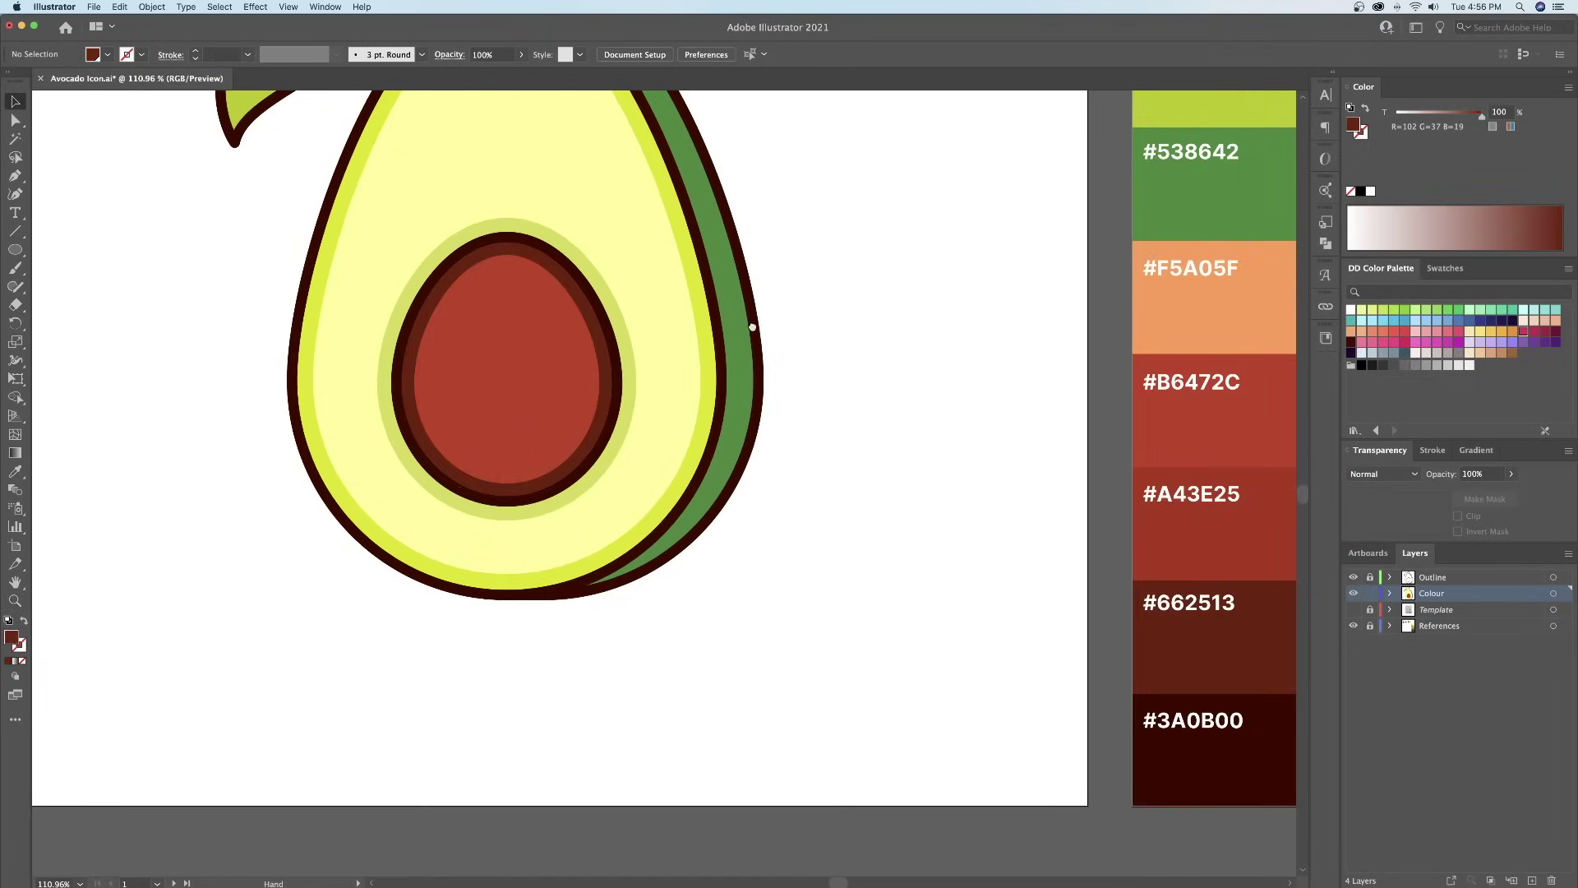
# - Draw a small tilted ellipse about 37 by 46 px on the upper left of the seed as a highlight
pyautogui.moveTo(750, 324); pyautogui.dragTo(848, 371)
pyautogui.press('z')
pyautogui.click(612, 403)
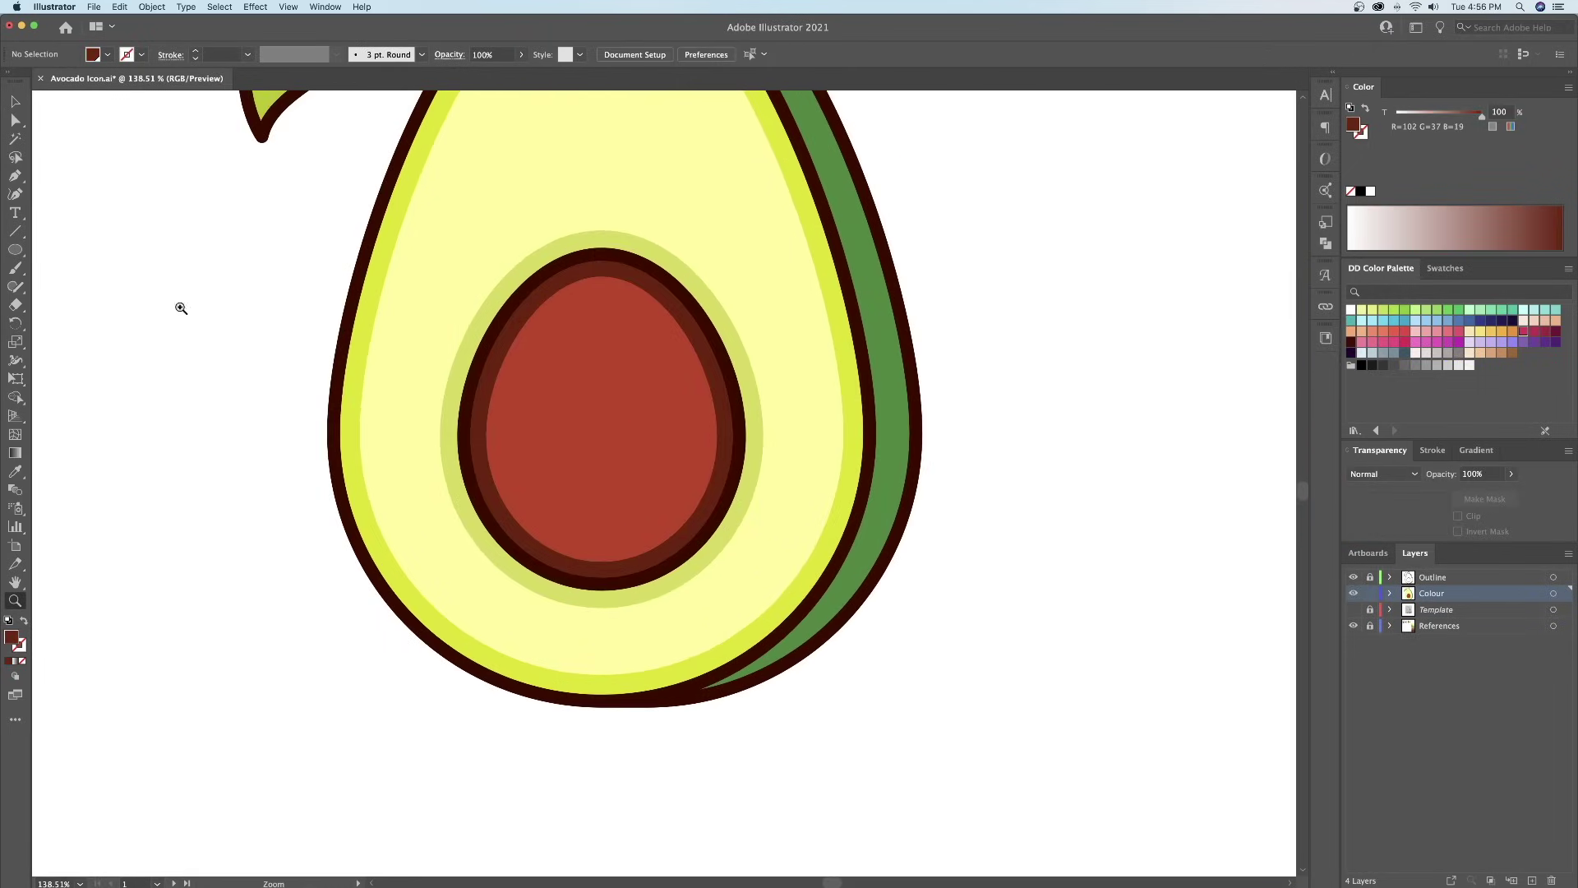
pyautogui.click(15, 248)
pyautogui.moveTo(553, 366); pyautogui.dragTo(578, 382)
pyautogui.moveTo(578, 366)
pyautogui.mouseDown()
pyautogui.moveTo(596, 350)
pyautogui.moveTo(573, 350)
pyautogui.moveTo(562, 401)
pyautogui.mouseUp()
pyautogui.press('r')
pyautogui.press('v')
# - Fill the seed's highlight ellipse with the orange #F5A05F from the palette and deselect it
pyautogui.press('z')
pyautogui.moveTo(1054, 372); pyautogui.dragTo(1025, 419)
pyautogui.press('space')
pyautogui.moveTo(1025, 418); pyautogui.dragTo(885, 402)
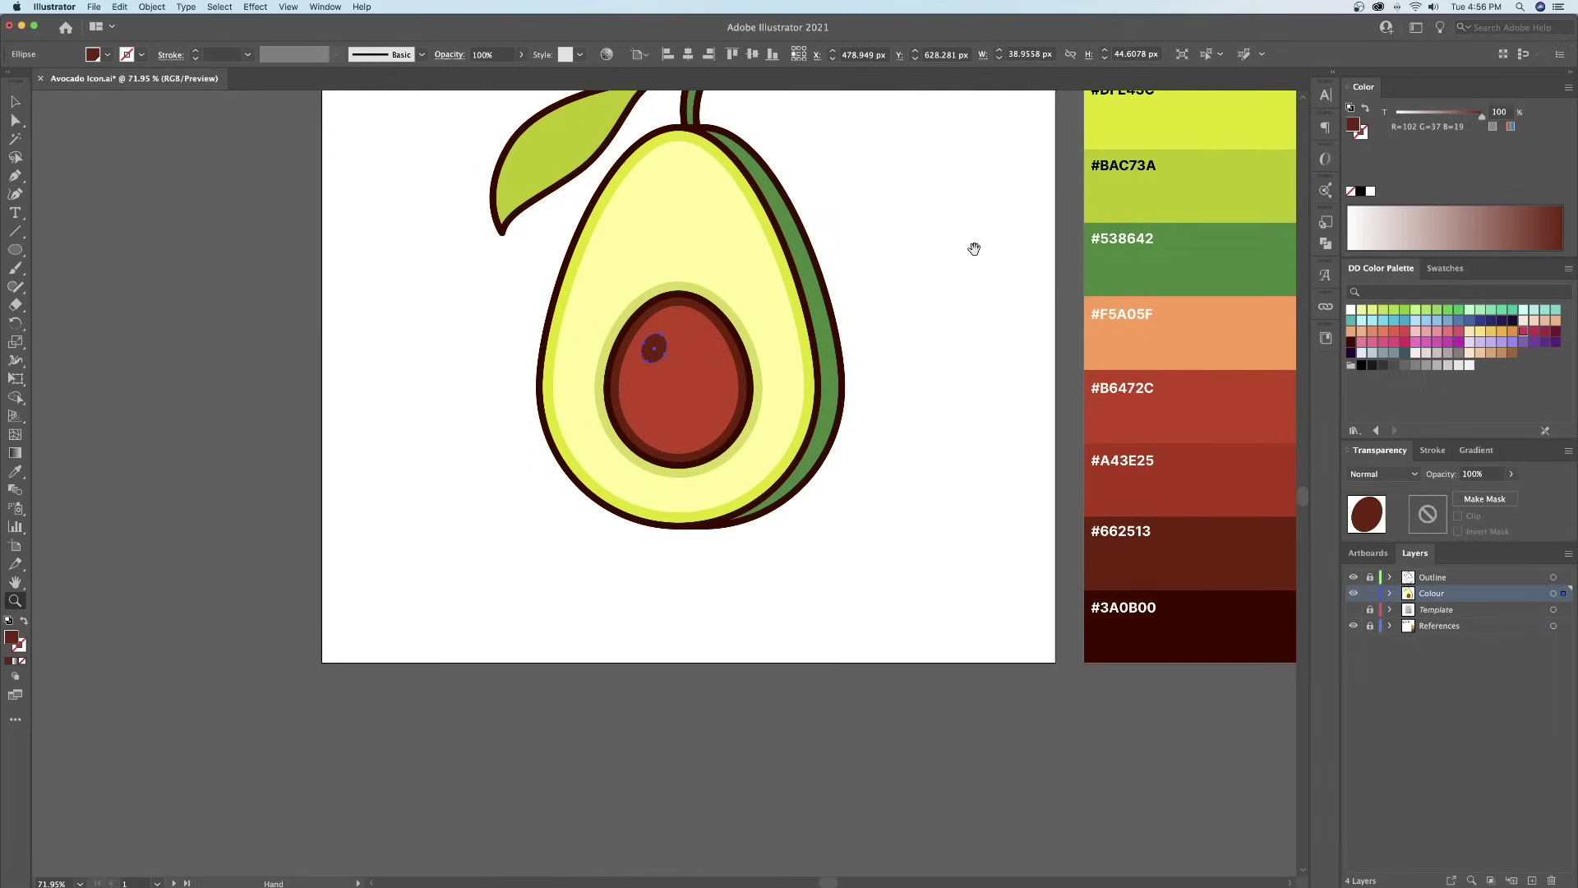
pyautogui.moveTo(973, 248); pyautogui.dragTo(952, 274)
pyautogui.press('i')
pyautogui.click(1175, 354)
pyautogui.press('v')
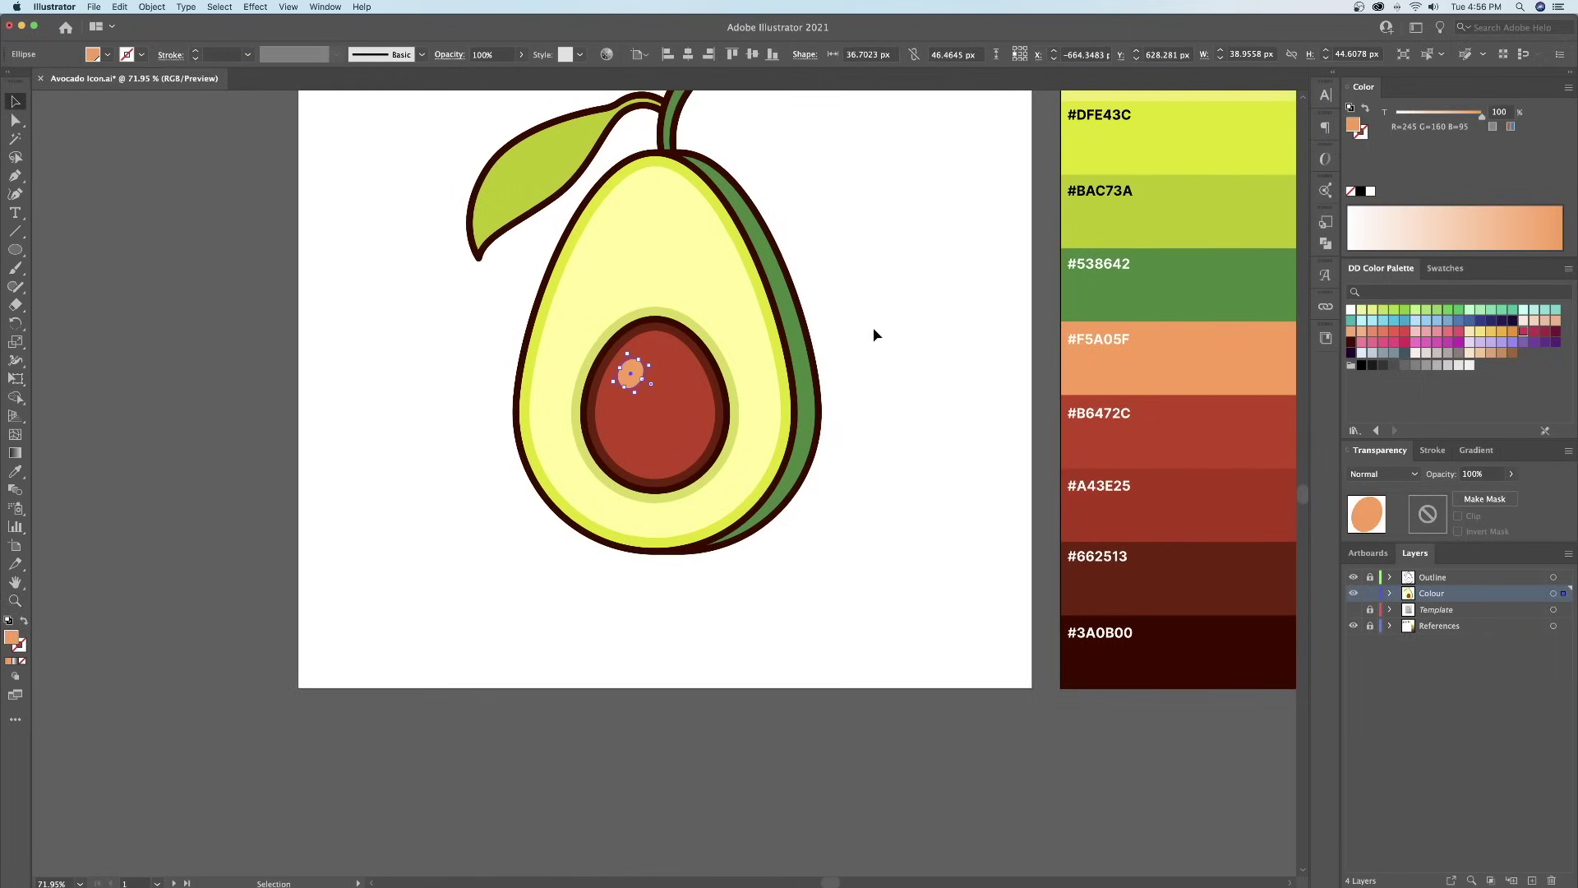
pyautogui.click(875, 334)
# - Try filling the seed's rim shape with the darkest brown #3A0B00 and undo the change
pyautogui.scroll(2, 722, 451)
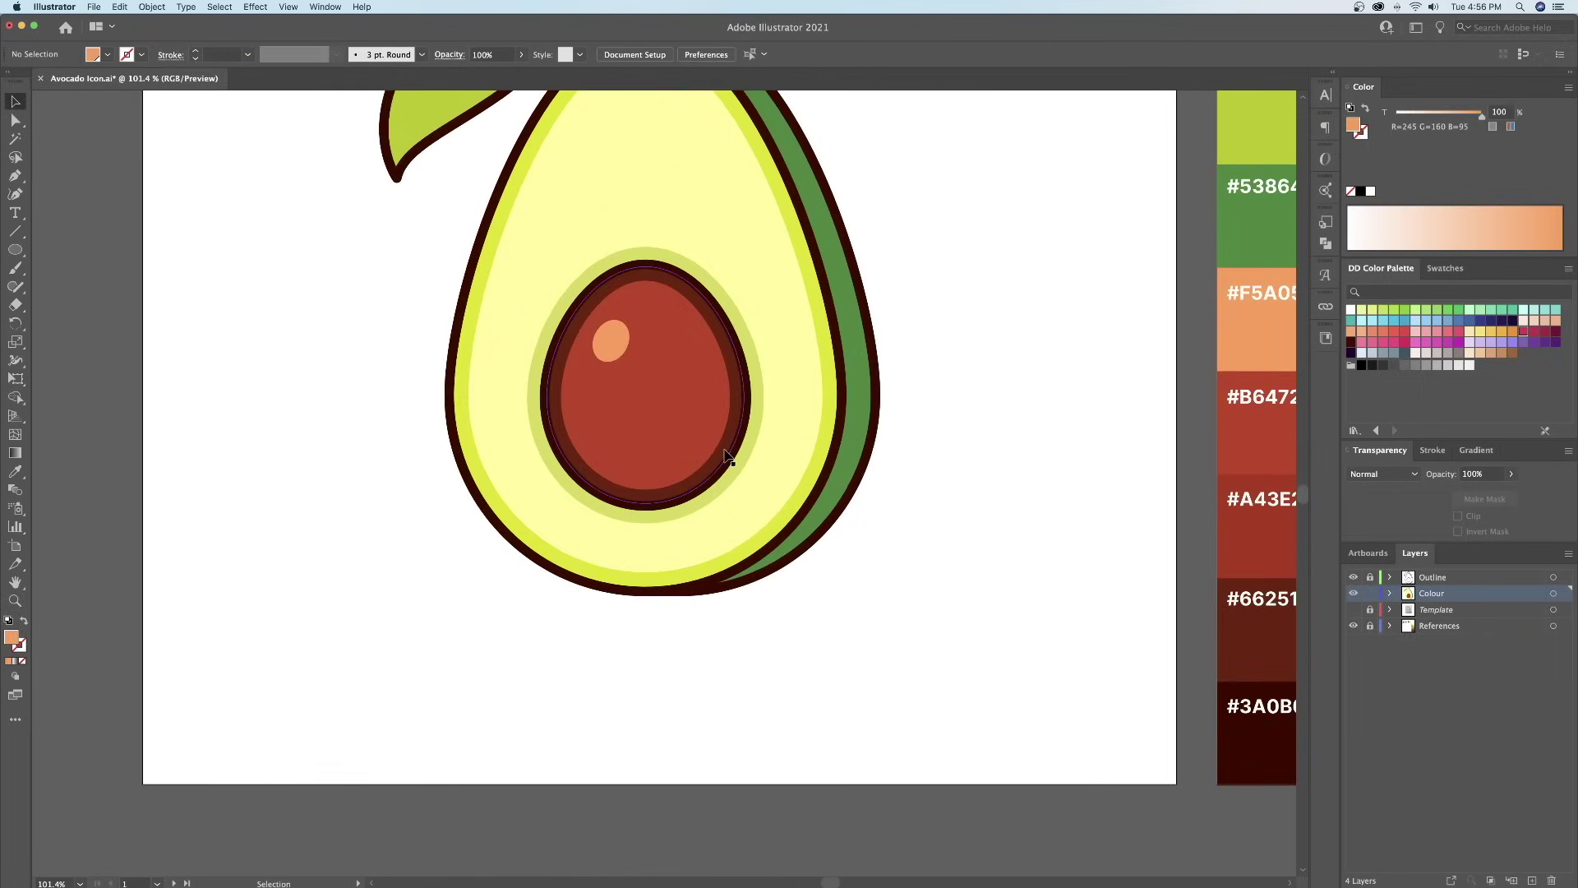
pyautogui.click(725, 451)
pyautogui.click(1015, 599)
pyautogui.moveTo(1014, 432); pyautogui.dragTo(1010, 471)
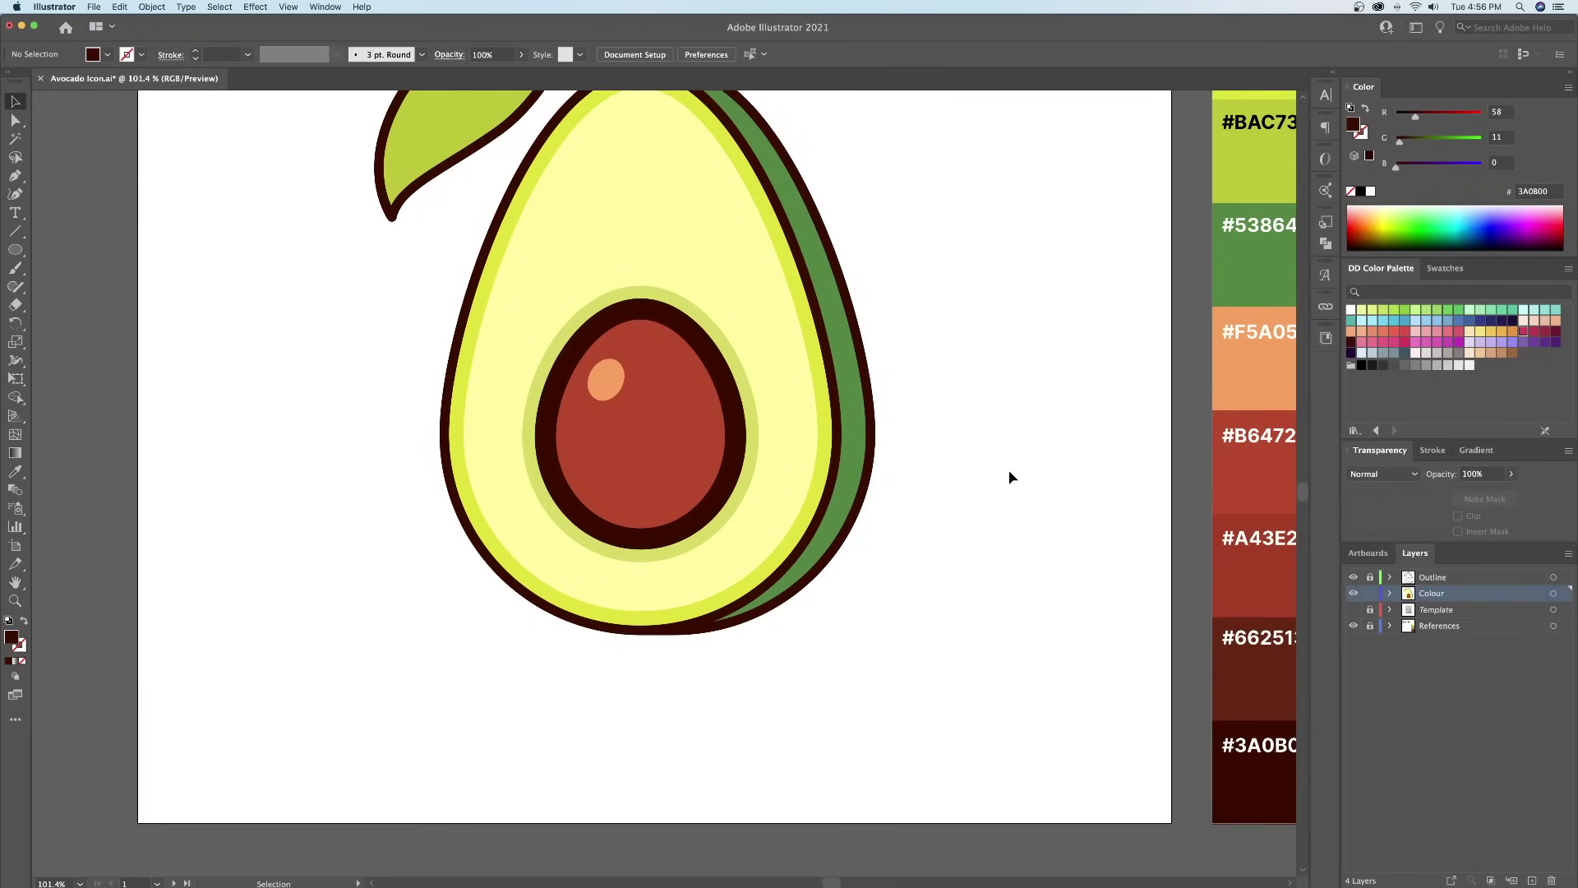
pyautogui.press('super+z')
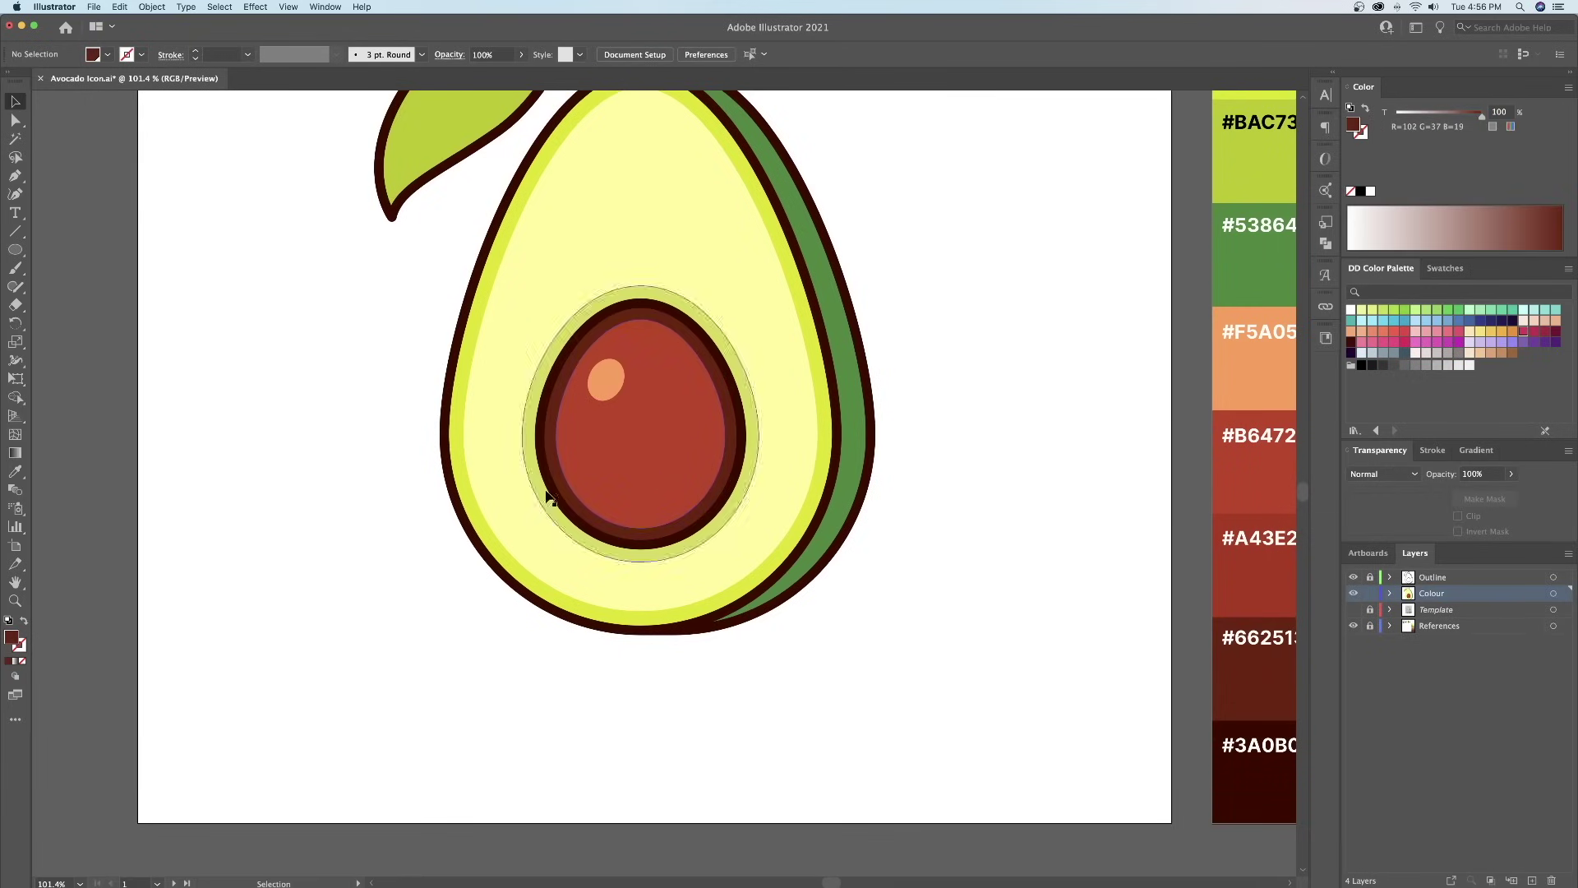
# - Copy the inner red seed shape and paste two duplicates in place
pyautogui.scroll(3, 682, 386)
pyautogui.click(676, 458)
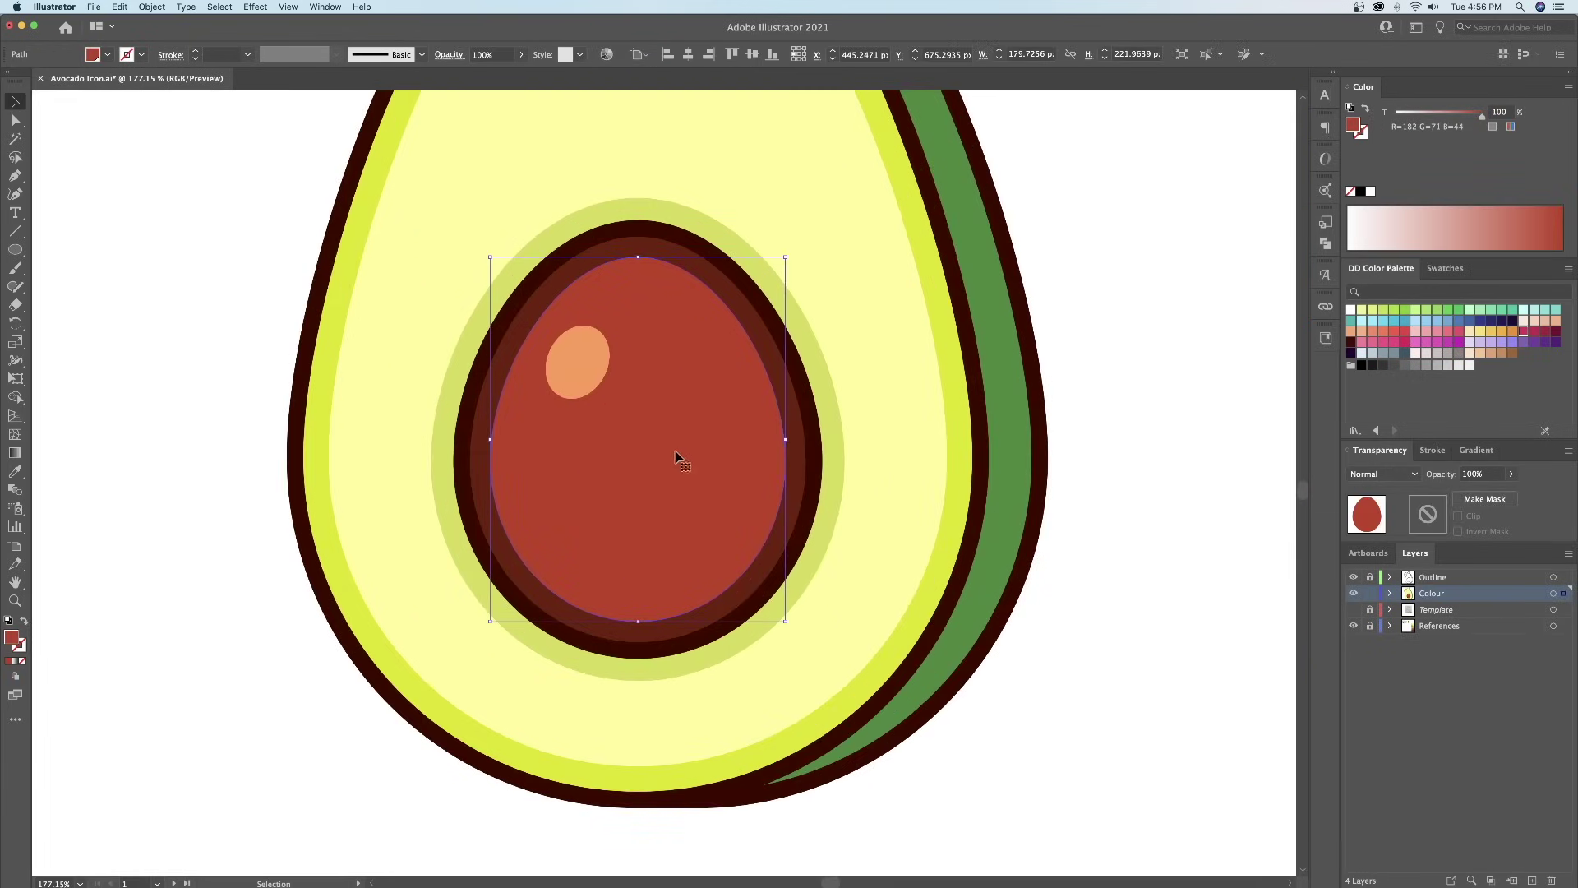
pyautogui.click(119, 7)
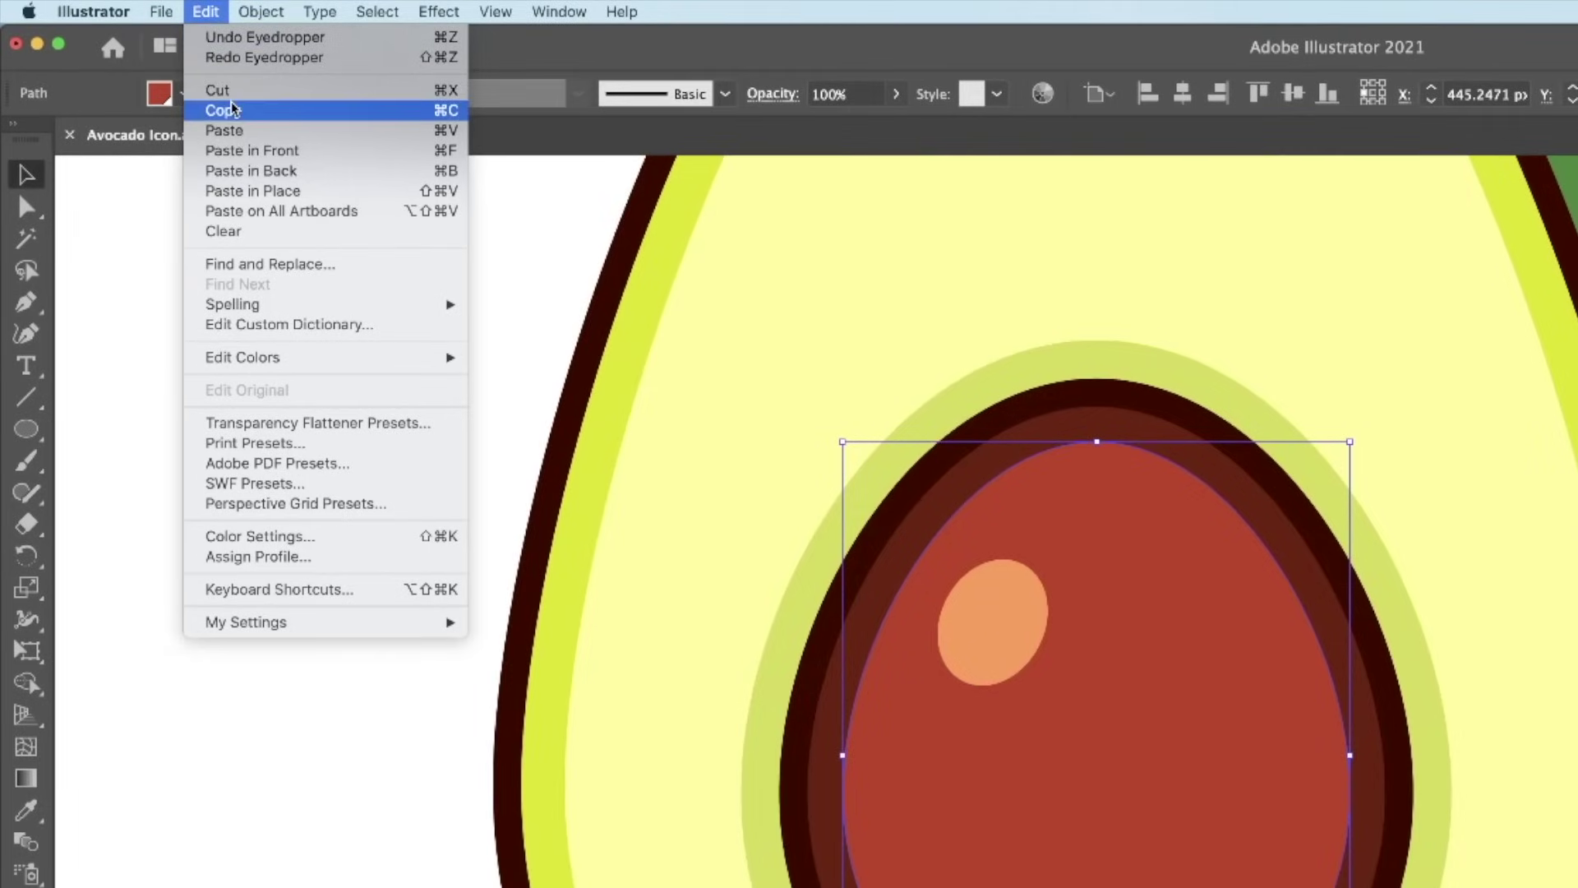
pyautogui.click(234, 110)
pyautogui.click(205, 11)
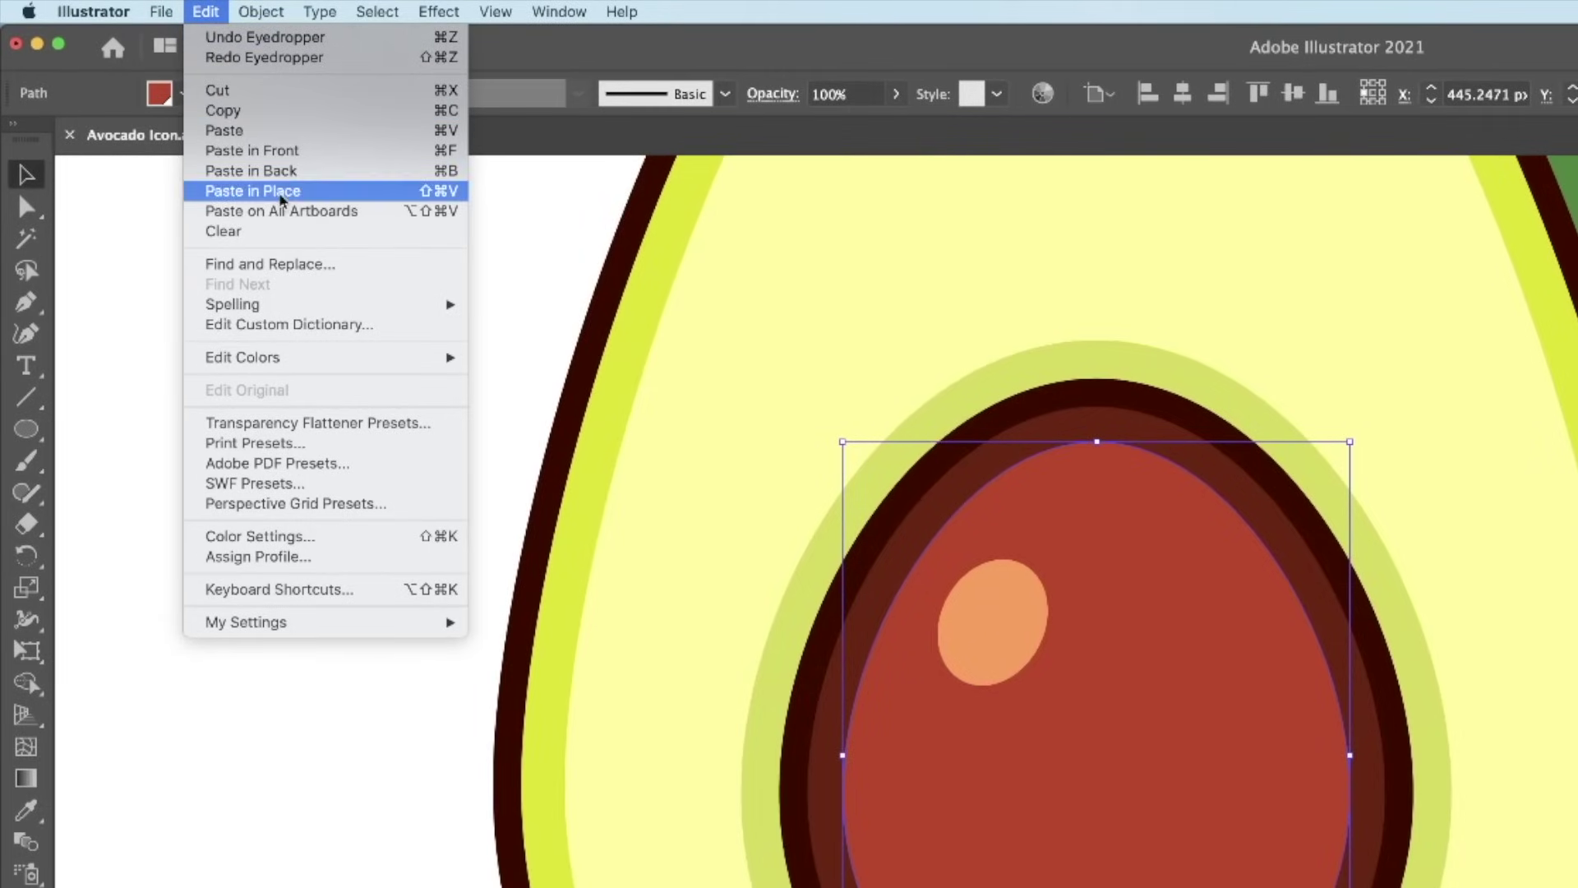
pyautogui.click(255, 190)
pyautogui.click(205, 12)
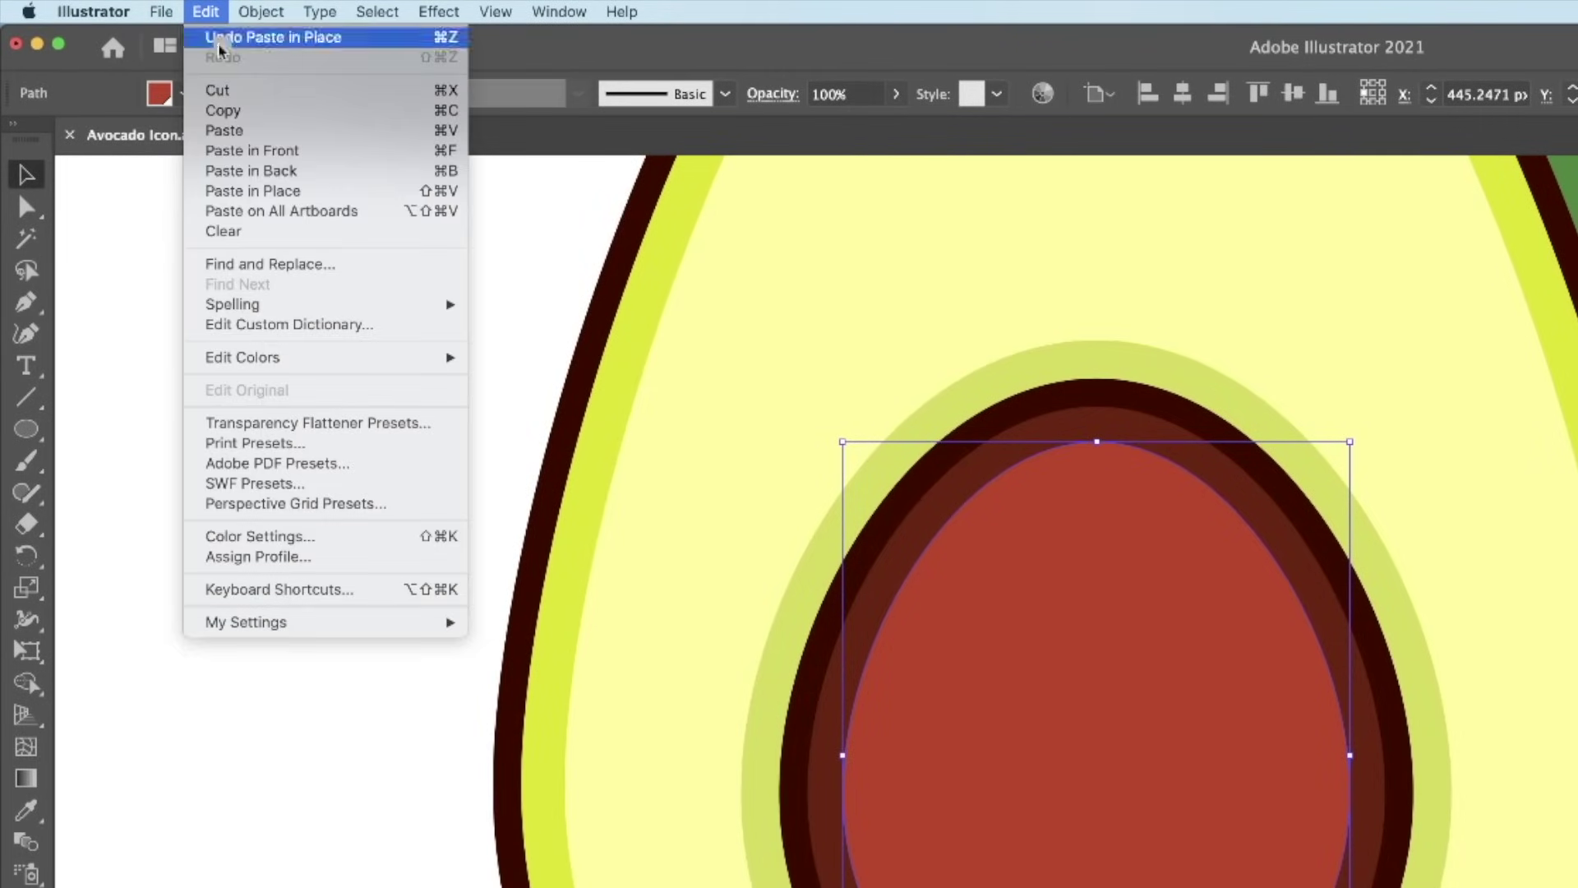
pyautogui.click(247, 191)
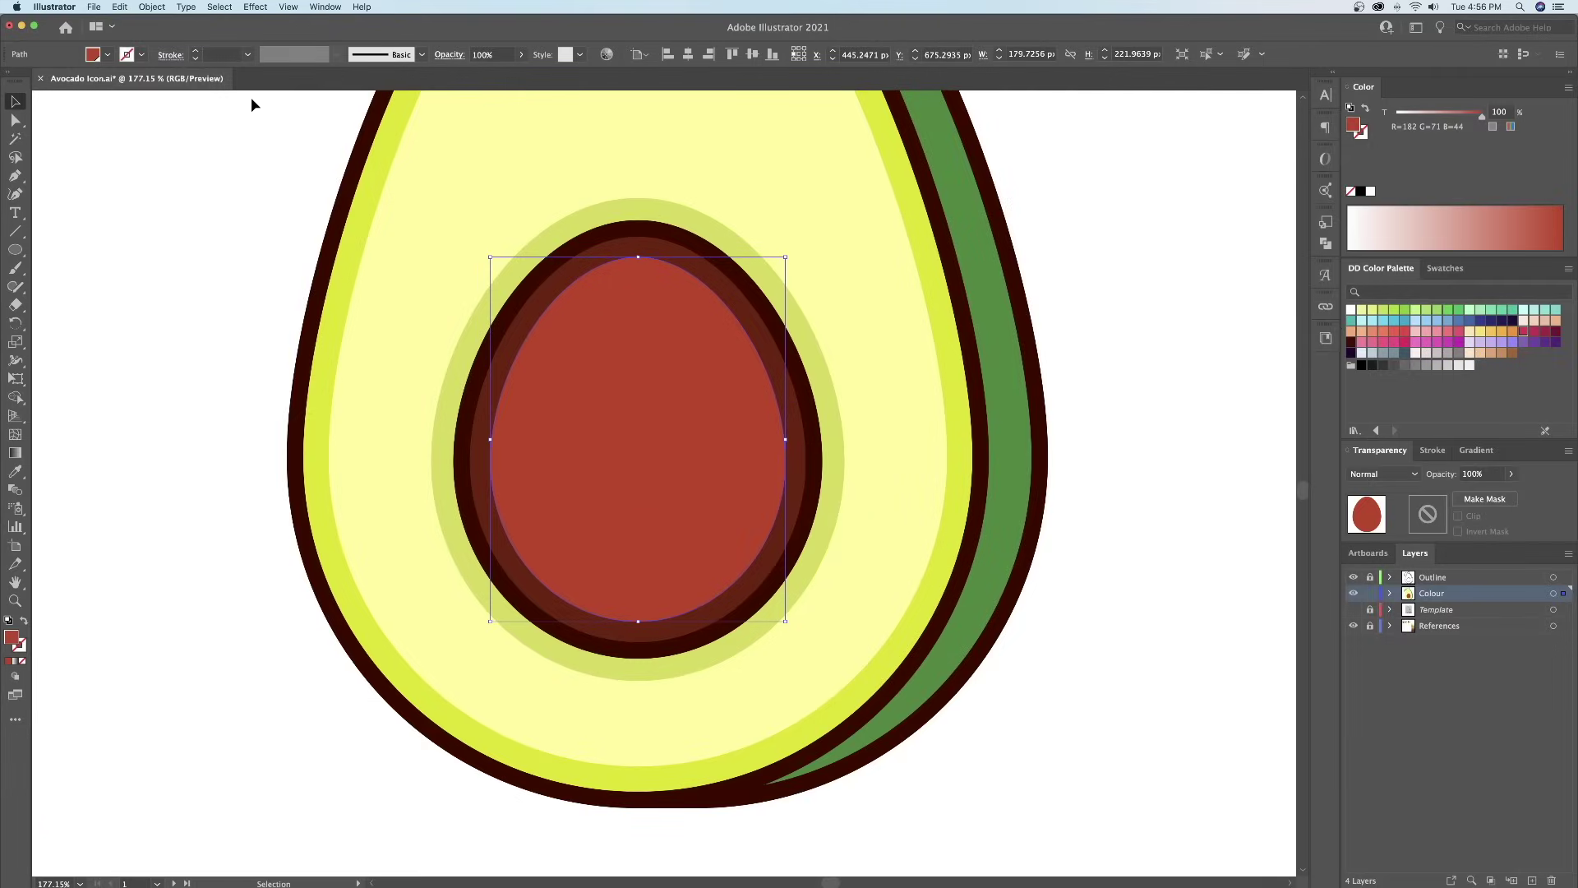
# - Nudge the top seed duplicate about 27 px left and 40 px up from the one beneath it
pyautogui.hotkey('shift', 'Left')
pyautogui.hotkey('shift', 'Up')
pyautogui.hotkey('shift', 'Up')
pyautogui.hotkey('shift', 'Up')
pyautogui.hotkey('shift', 'Left')
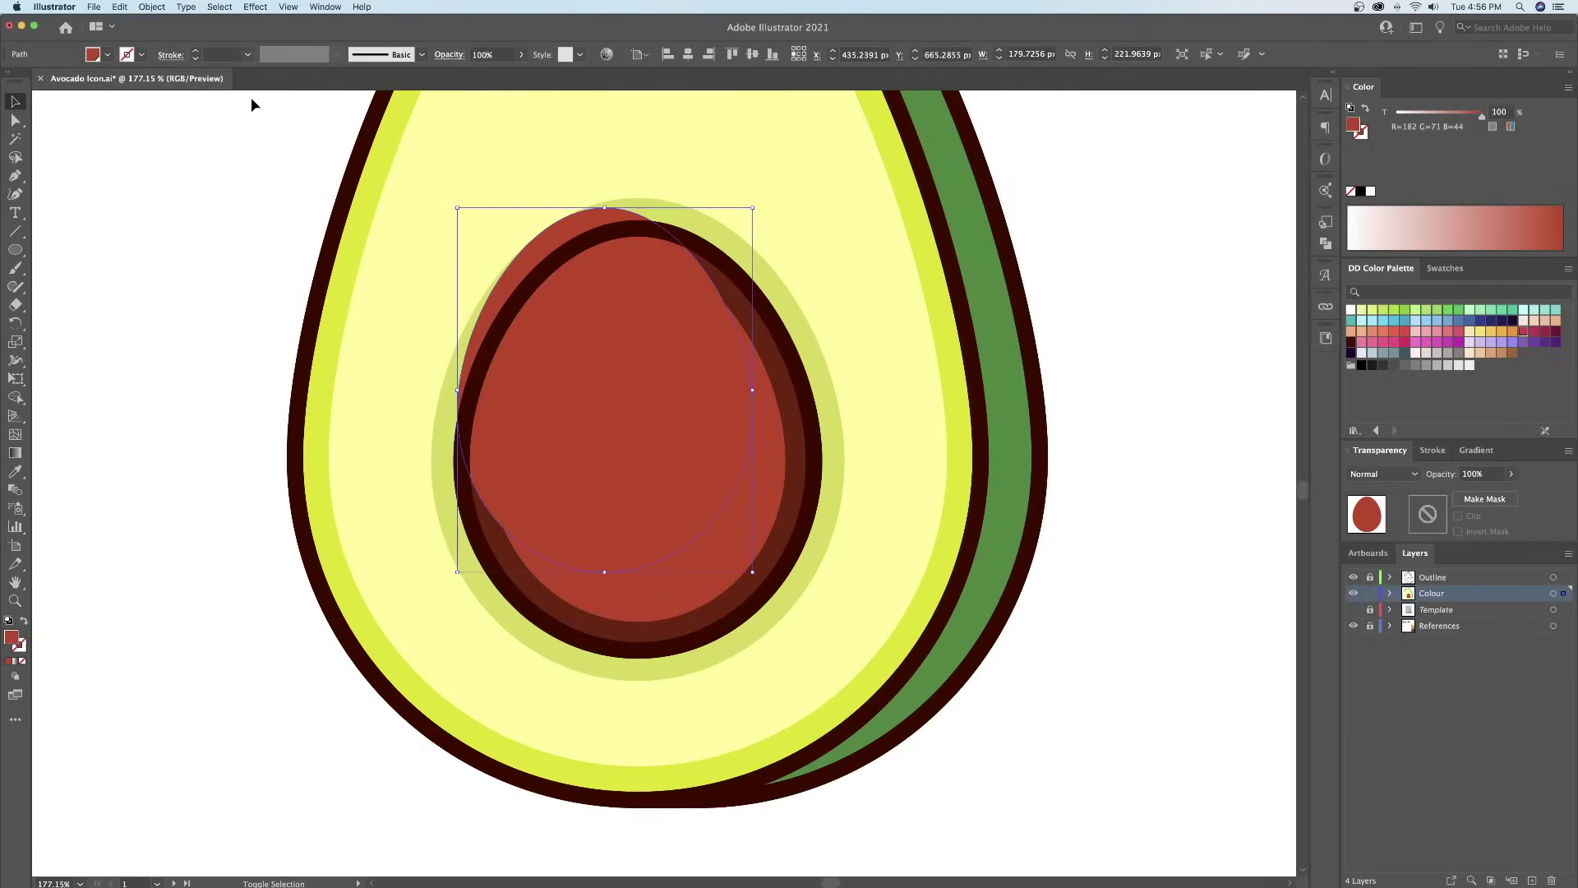
pyautogui.hotkey('shift', 'Left')
pyautogui.hotkey('shift', 'Up')
pyautogui.press('Right')
pyautogui.press('Right')
pyautogui.press('Right')
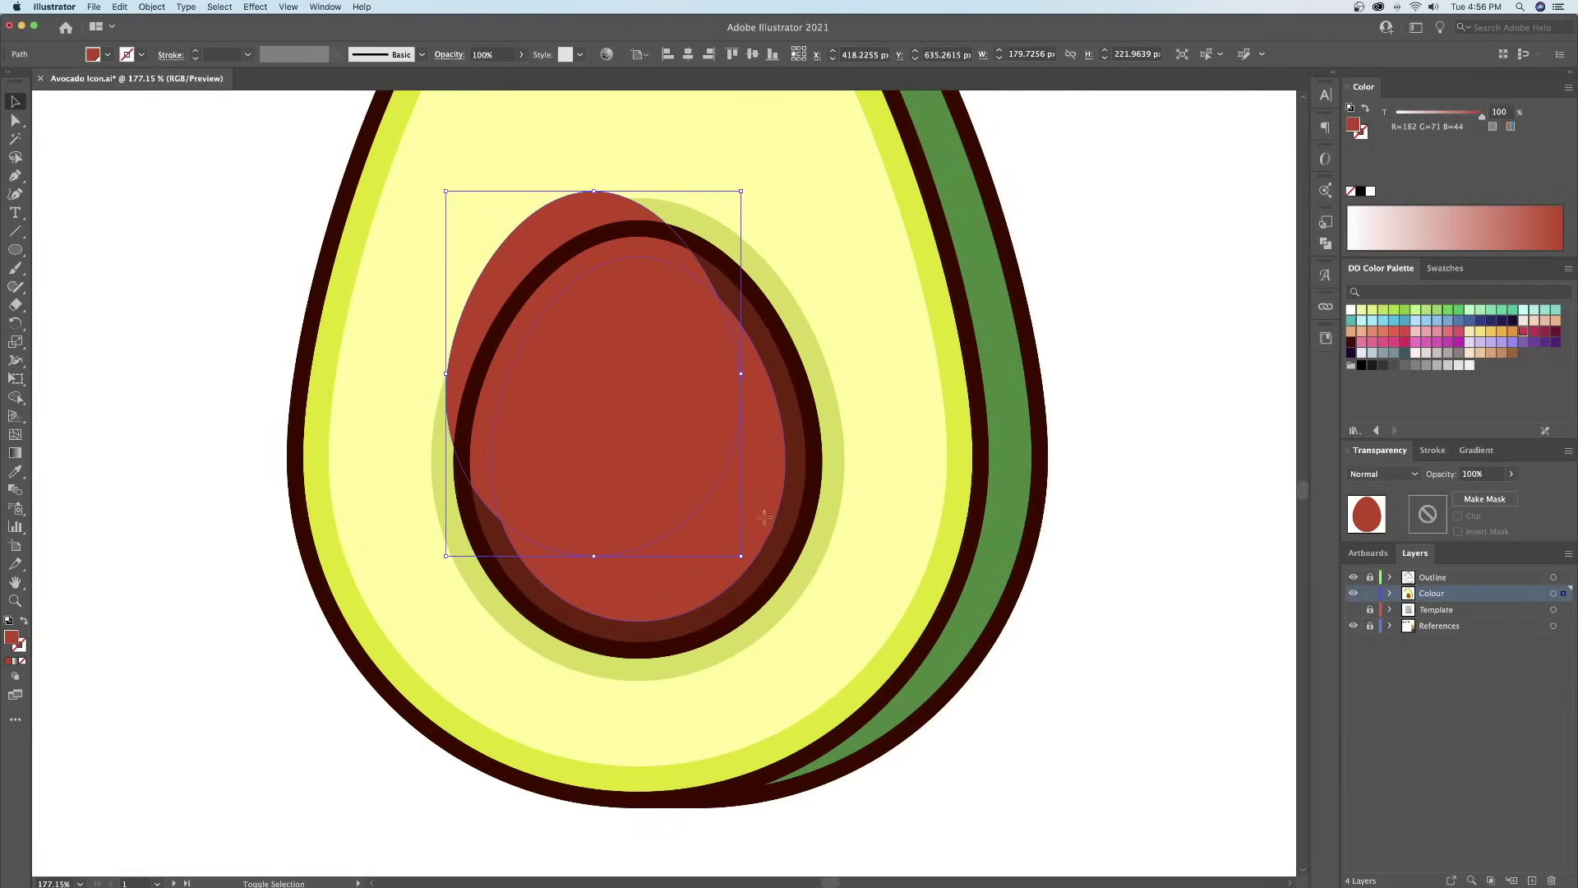
# - Subtract the shifted duplicate from the other with Shape Builder, leaving a crescent along the seed's lower right edge
pyautogui.moveTo(741, 527); pyautogui.dragTo(687, 525)
pyautogui.press('super+z')
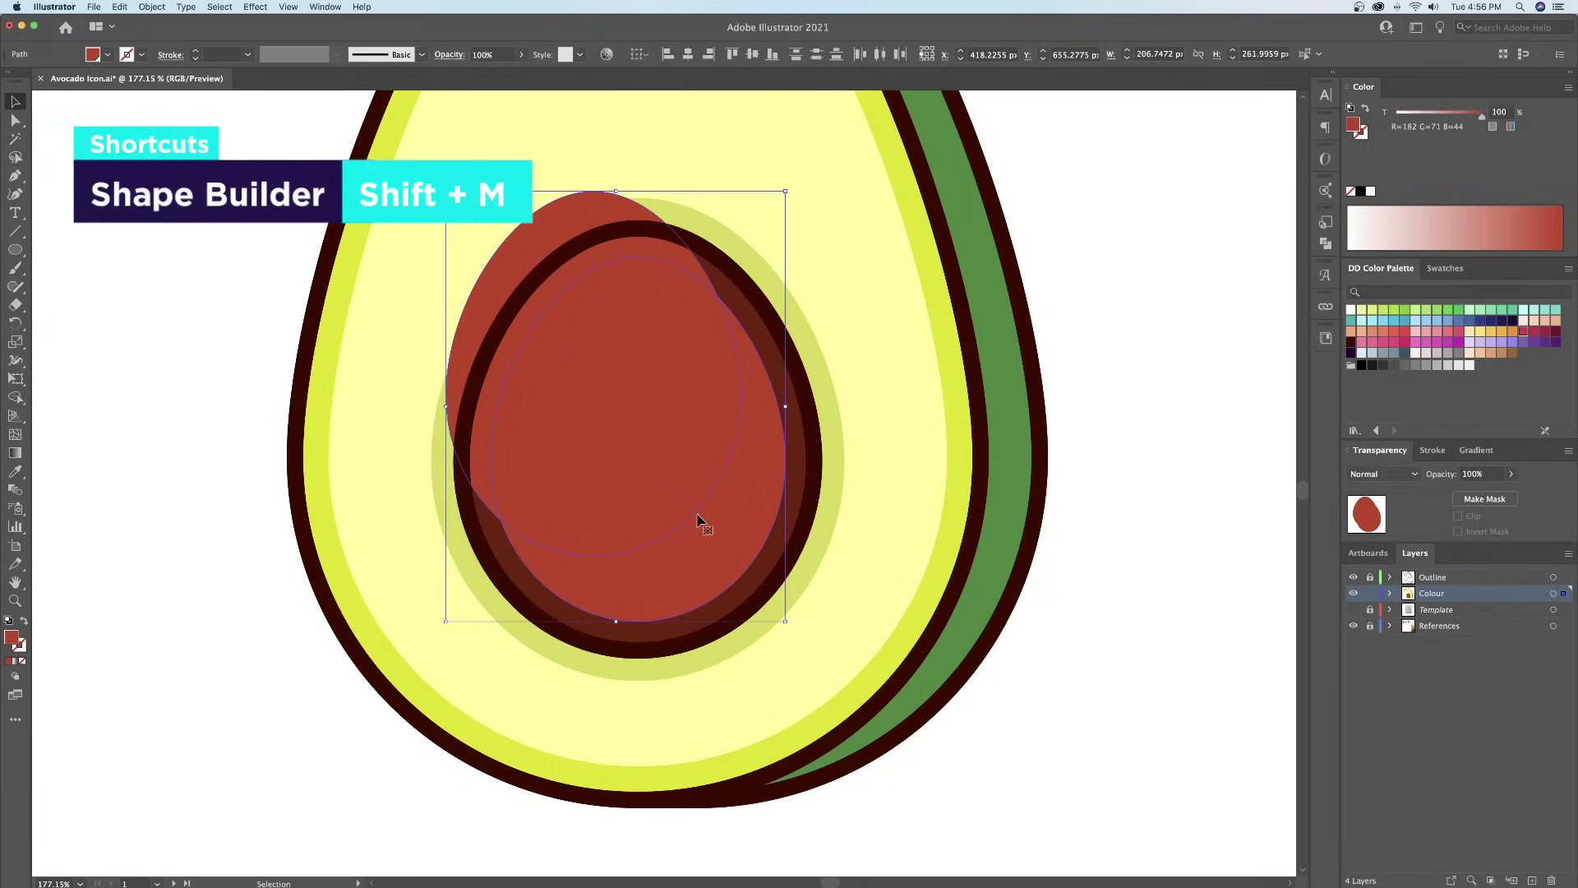
pyautogui.click(13, 401)
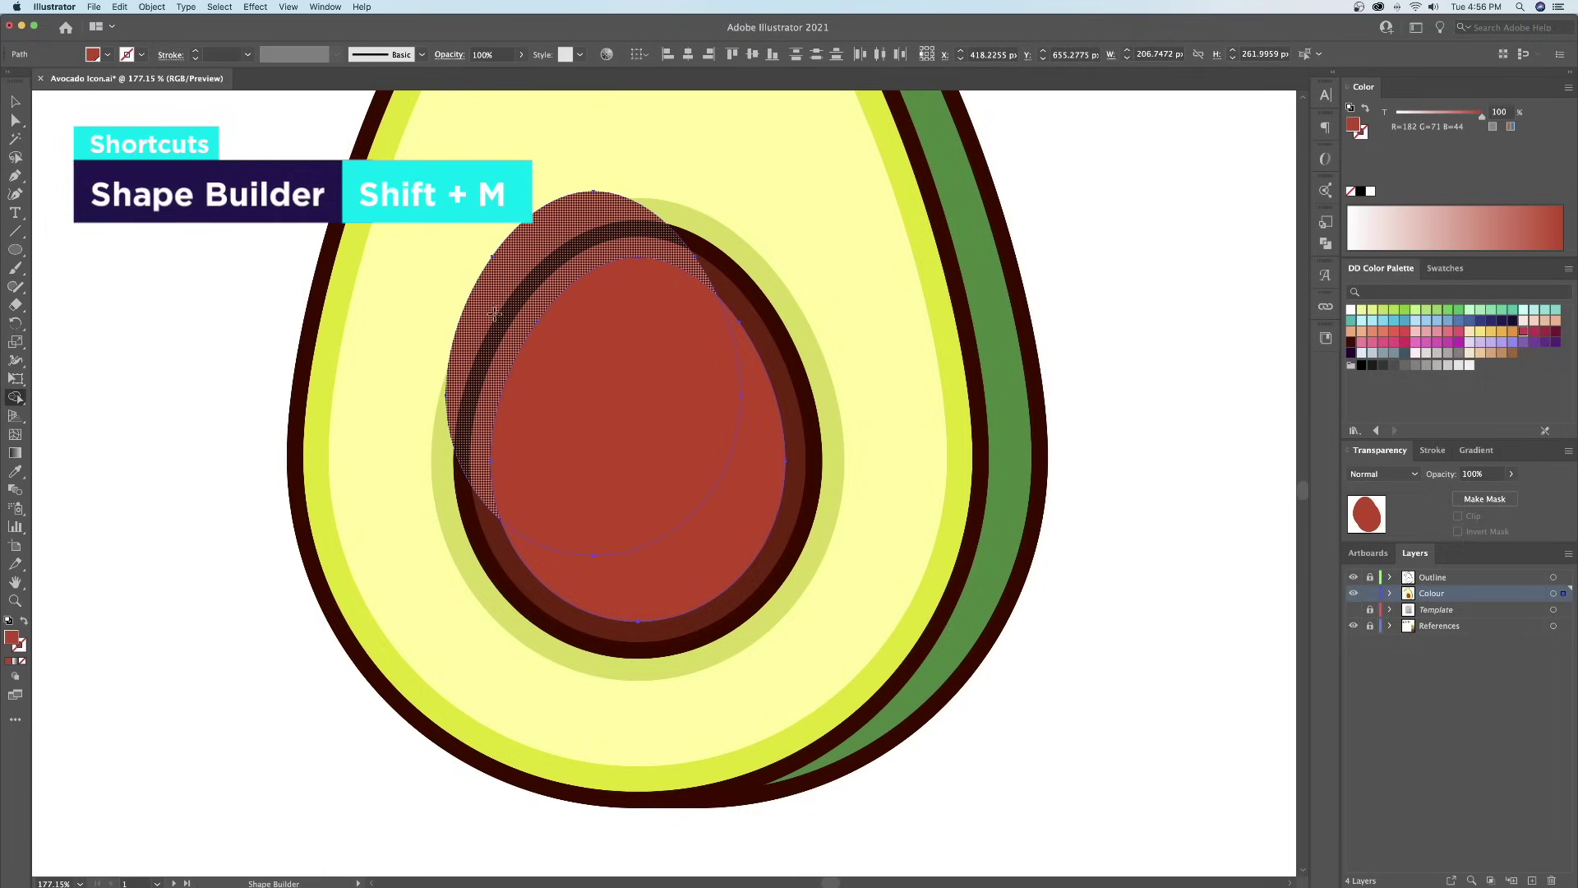
pyautogui.keyDown('alt'); pyautogui.click(576, 388); pyautogui.keyUp('alt')
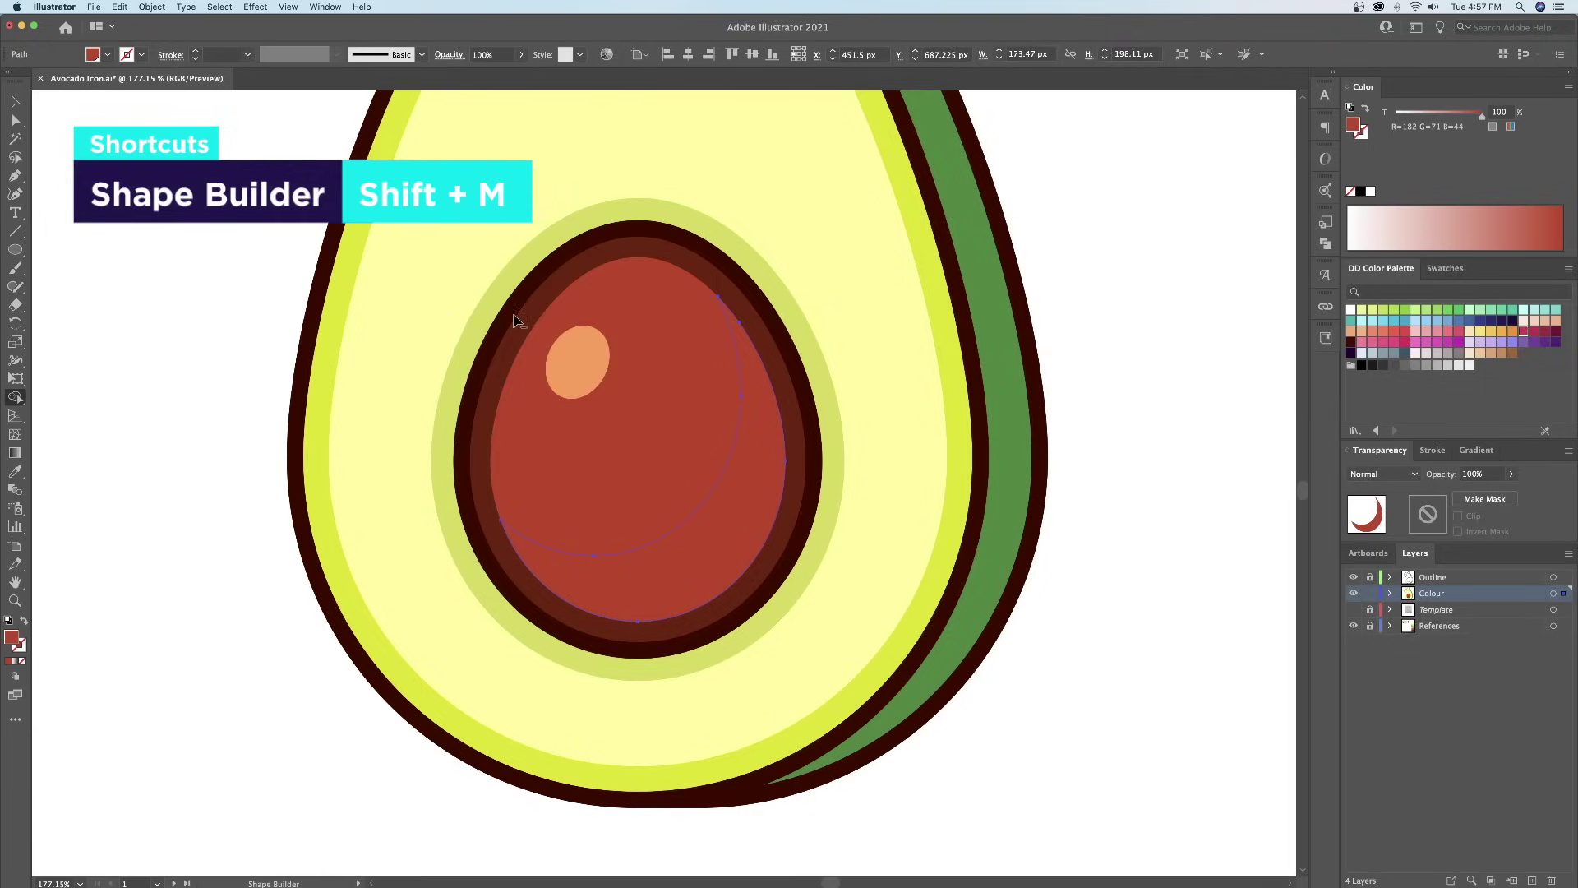
pyautogui.press('v')
pyautogui.click(1109, 373)
# - Fill the seed's shadow crescent with the darker red #A43E25 from the palette and deselect it
pyautogui.press('z')
pyautogui.moveTo(958, 433); pyautogui.dragTo(739, 447)
pyautogui.press('space')
pyautogui.moveTo(812, 439); pyautogui.dragTo(599, 444)
pyautogui.click(625, 457)
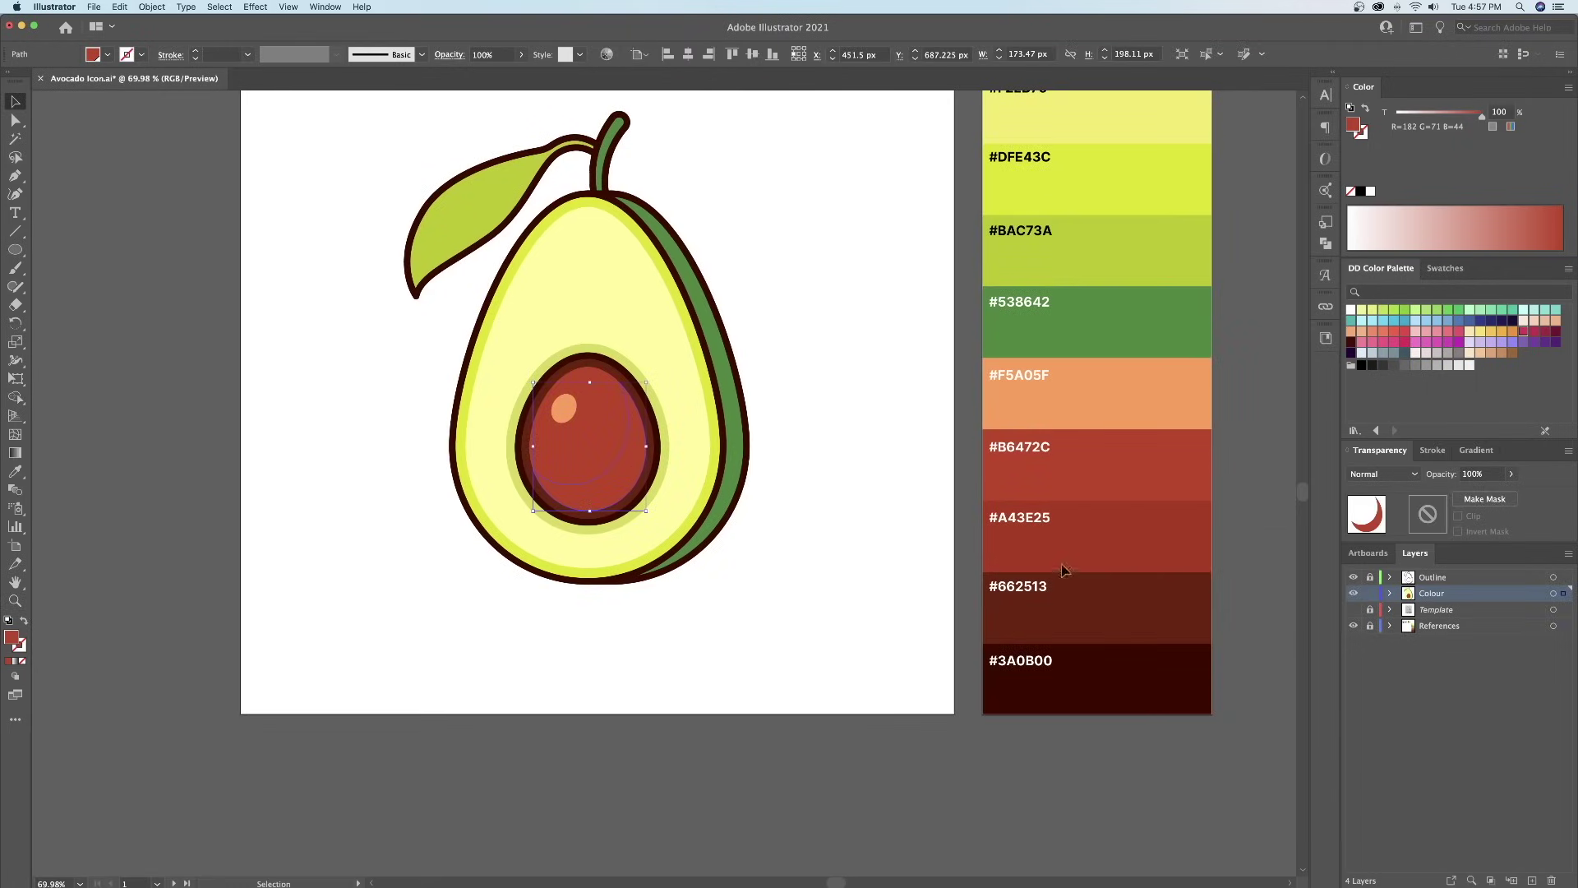
pyautogui.press('i')
pyautogui.click(1076, 535)
pyautogui.press('v')
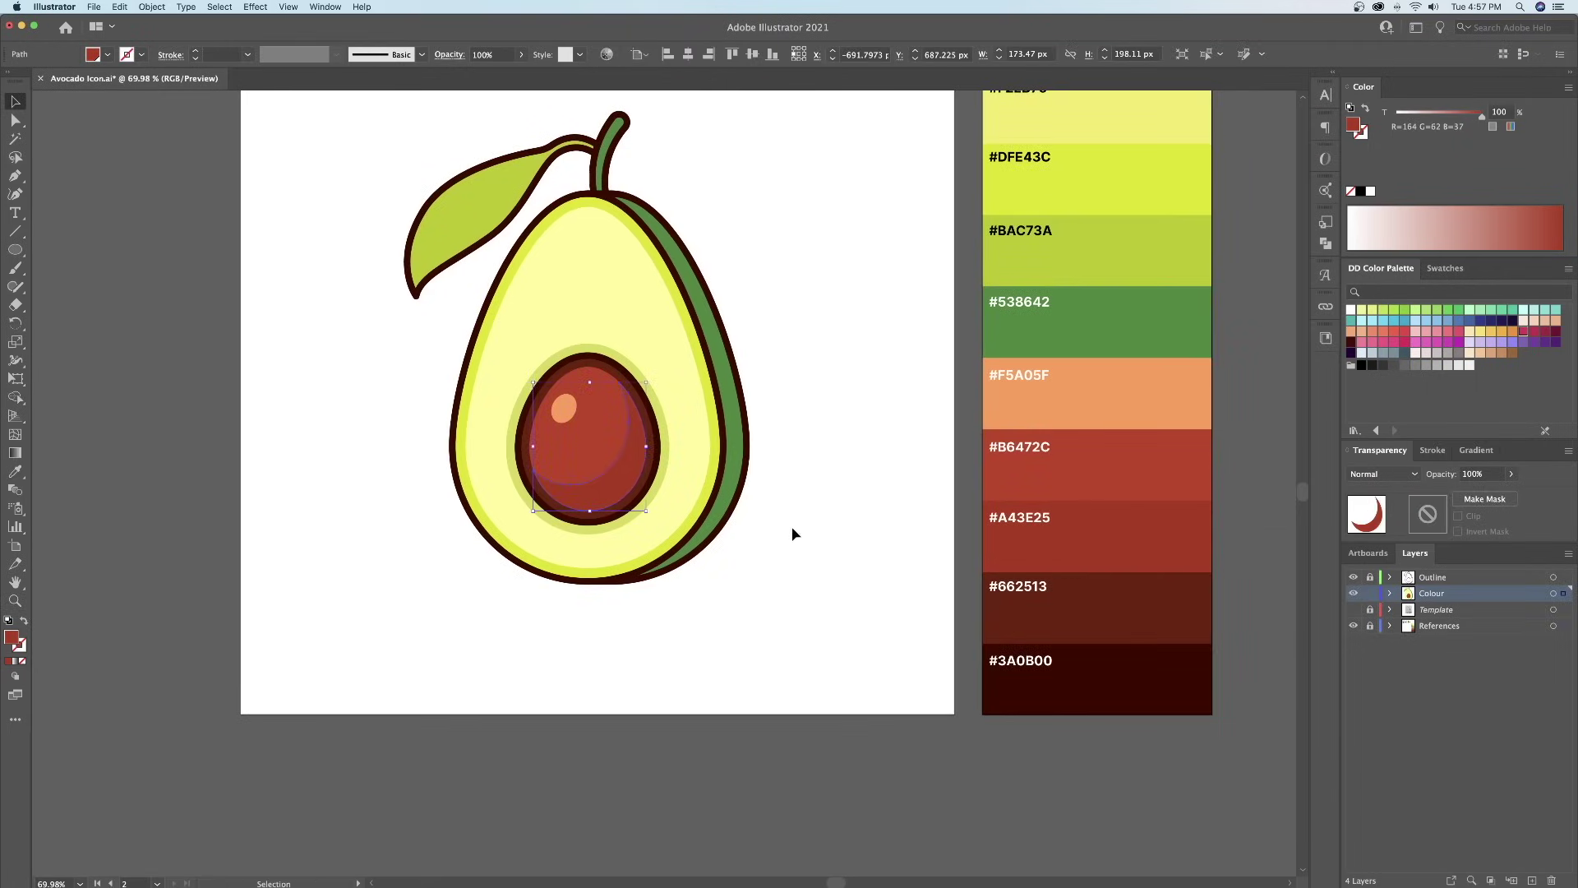
pyautogui.click(832, 526)
# - Fill the inset front body shape with the yellow #F2EB76 sampled from the palette
pyautogui.press('space')
pyautogui.moveTo(792, 382); pyautogui.dragTo(849, 414)
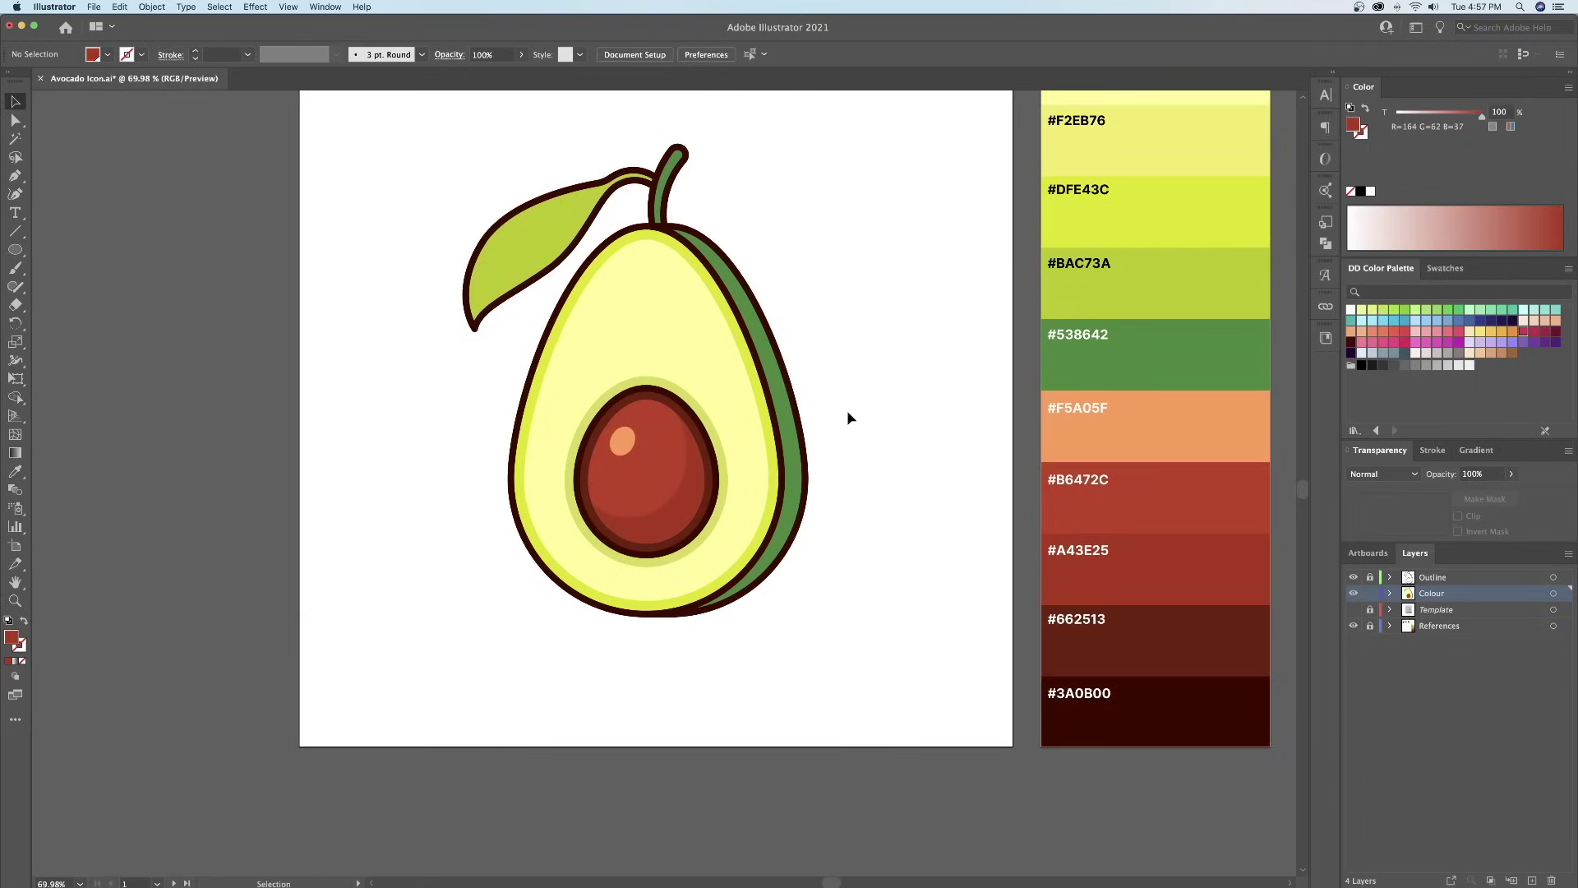
pyautogui.scroll(2, 652, 381)
pyautogui.click(651, 381)
pyautogui.scroll(2, 677, 370)
pyautogui.press('i')
pyautogui.click(1126, 273)
pyautogui.press('v')
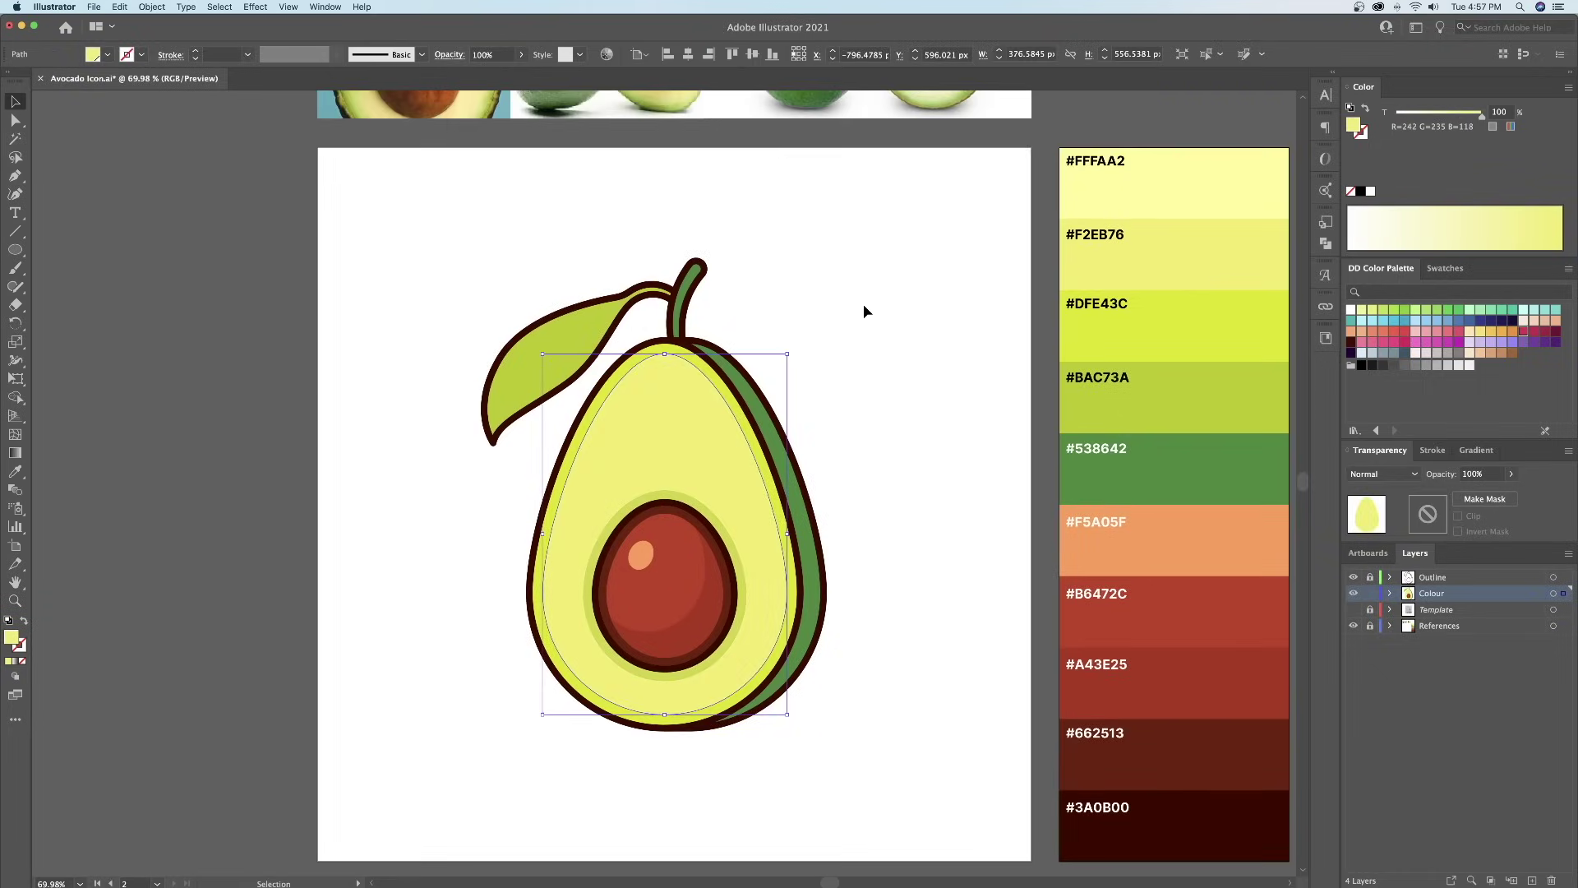
# - Fill the outer rim shape of the front body with the light green #BAC73A and deselect it
pyautogui.click(757, 420)
pyautogui.press('i')
pyautogui.click(1142, 397)
pyautogui.press('v')
pyautogui.click(904, 366)
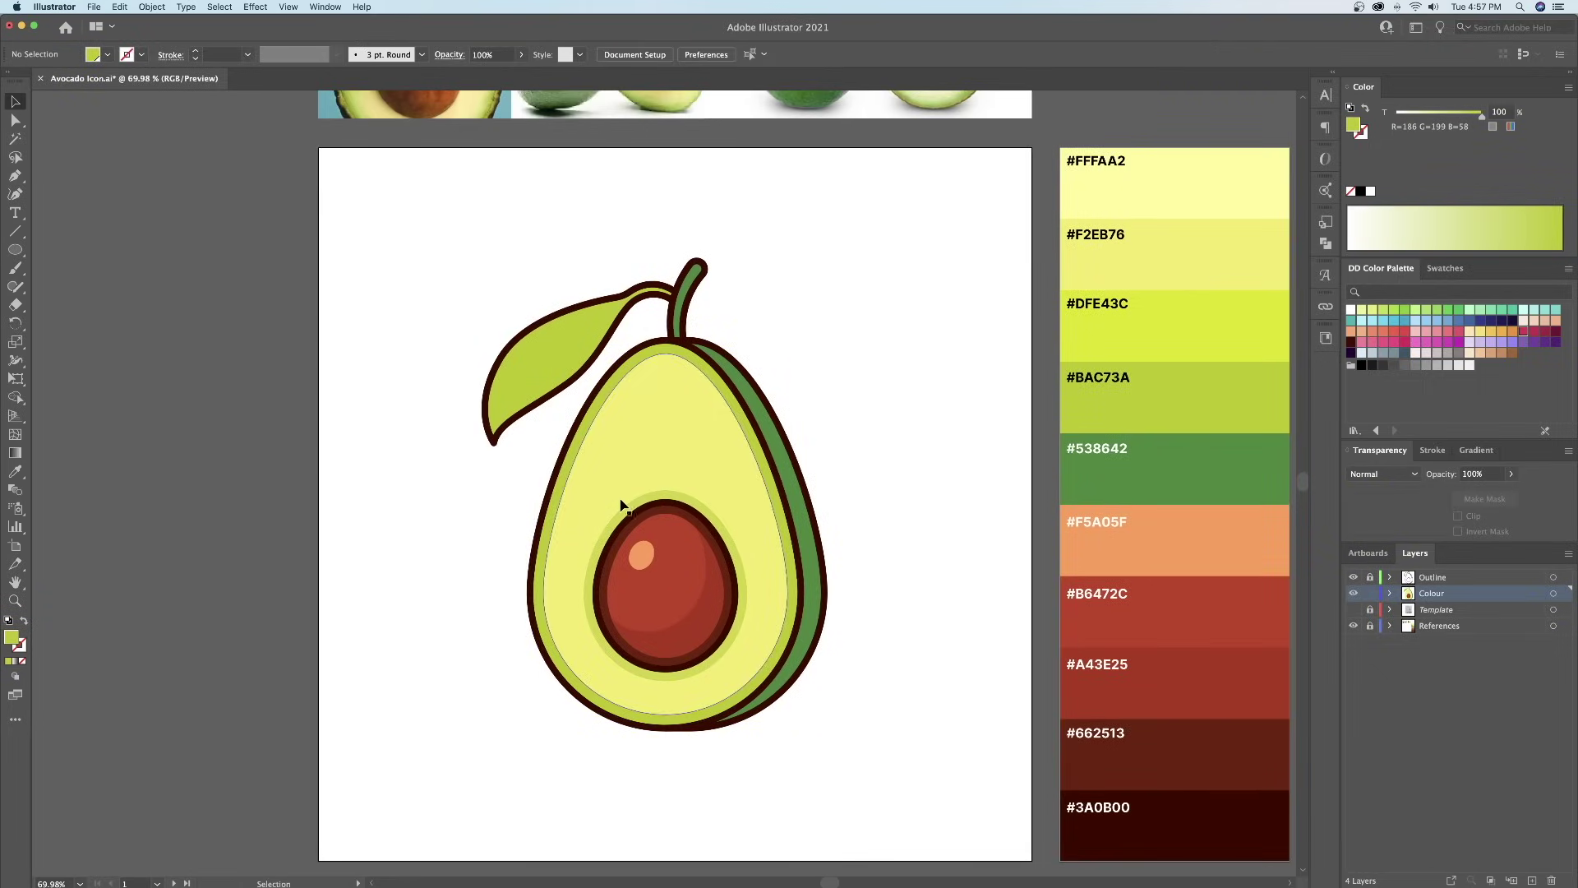
# - Draw a highlight ellipse on the upper part of the front body and fill it with the pale yellow #FFFAA2
pyautogui.moveTo(687, 333); pyautogui.dragTo(699, 360)
pyautogui.moveTo(614, 418); pyautogui.dragTo(669, 416)
pyautogui.press('v')
pyautogui.click(24, 251)
pyautogui.moveTo(637, 346)
pyautogui.mouseDown()
pyautogui.moveTo(693, 446)
pyautogui.moveTo(682, 485)
pyautogui.moveTo(757, 380)
pyautogui.moveTo(781, 381)
pyautogui.moveTo(707, 362)
pyautogui.mouseUp()
pyautogui.press('z')
pyautogui.press('i')
pyautogui.click(1172, 204)
# - Tilt the pale yellow ellipse along the body's upper left edge and scale it to about 70 by 112 px
pyautogui.press('z')
pyautogui.press('r')
pyautogui.press('v')
pyautogui.moveTo(683, 454); pyautogui.dragTo(700, 470)
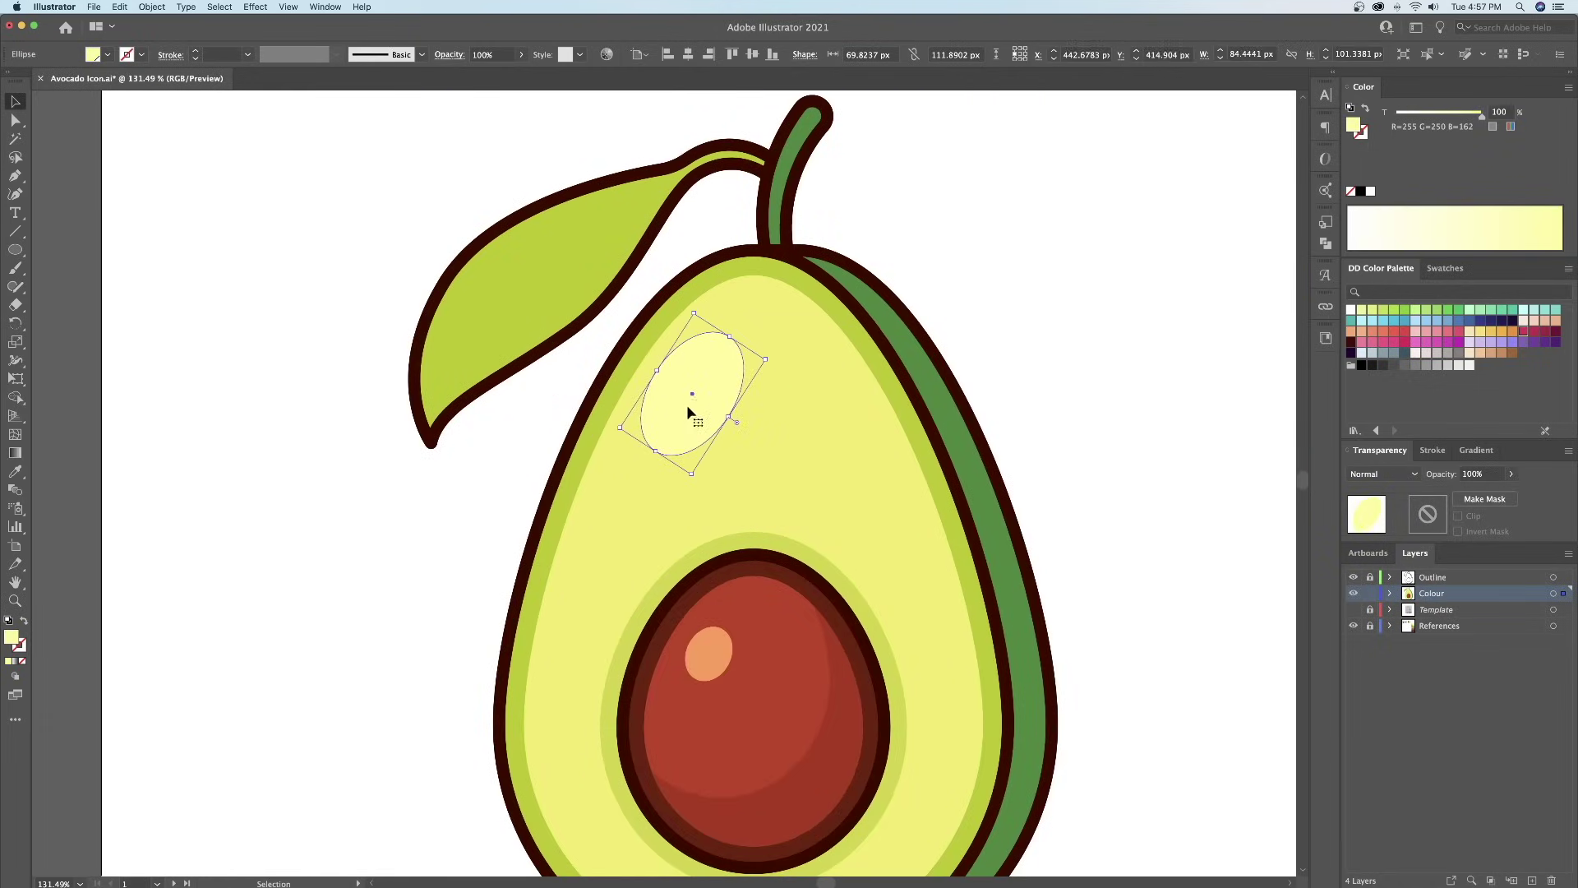
# - Paste a copy of the body's highlight ellipse in front and scale it down to about 50 by 60 px
pyautogui.click(145, 6)
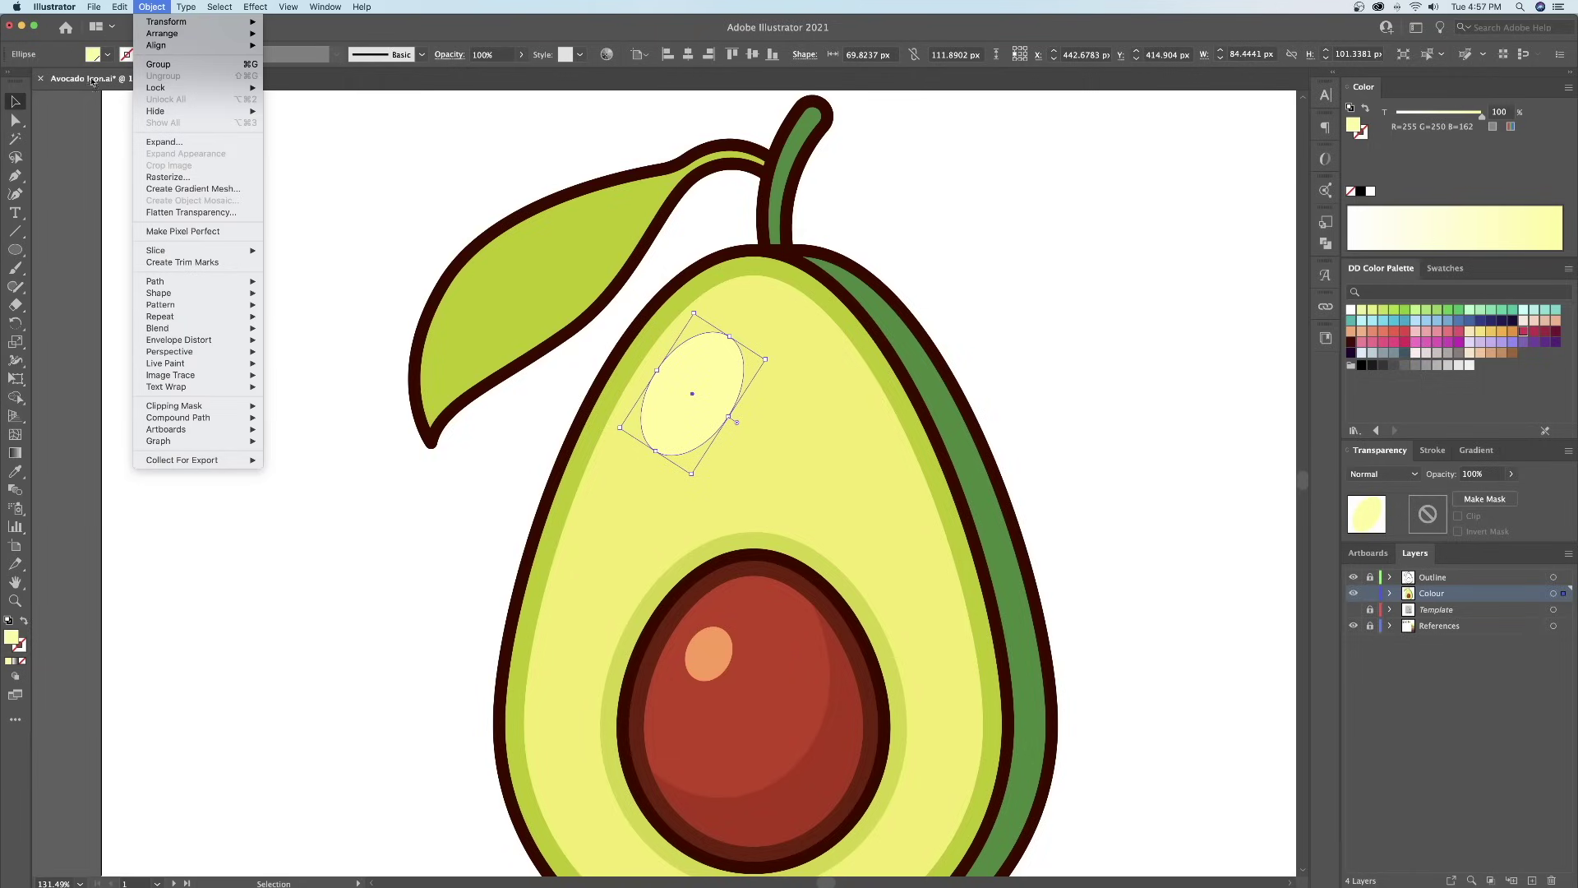
pyautogui.moveTo(120, 6)
pyautogui.click(130, 64)
pyautogui.click(120, 6)
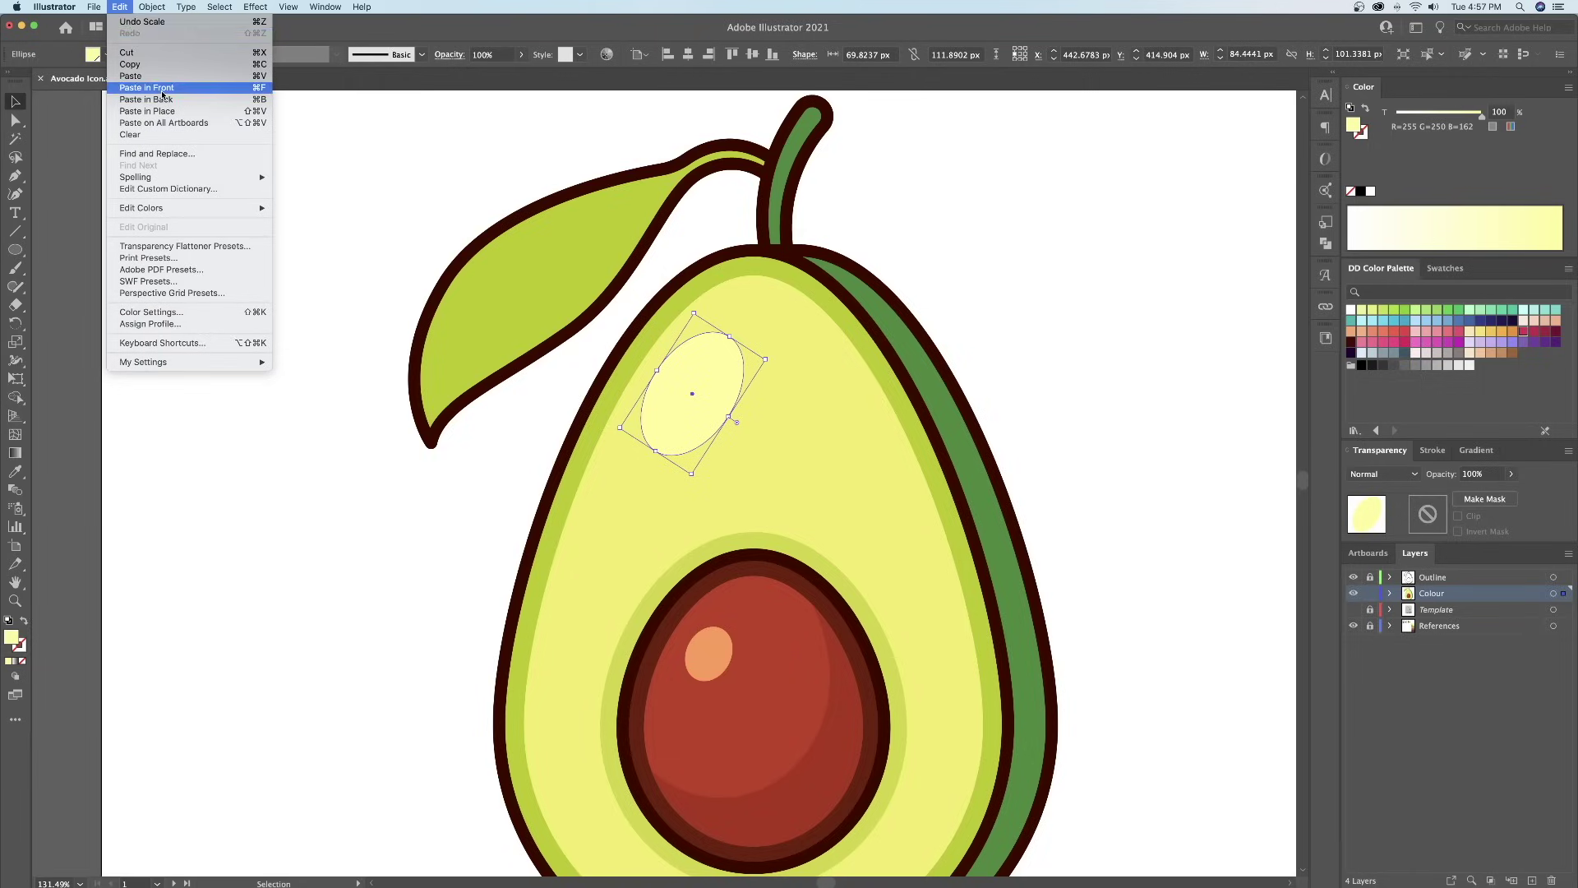
pyautogui.click(162, 89)
pyautogui.moveTo(766, 361); pyautogui.dragTo(702, 400)
pyautogui.press('z')
pyautogui.moveTo(849, 345); pyautogui.dragTo(772, 344)
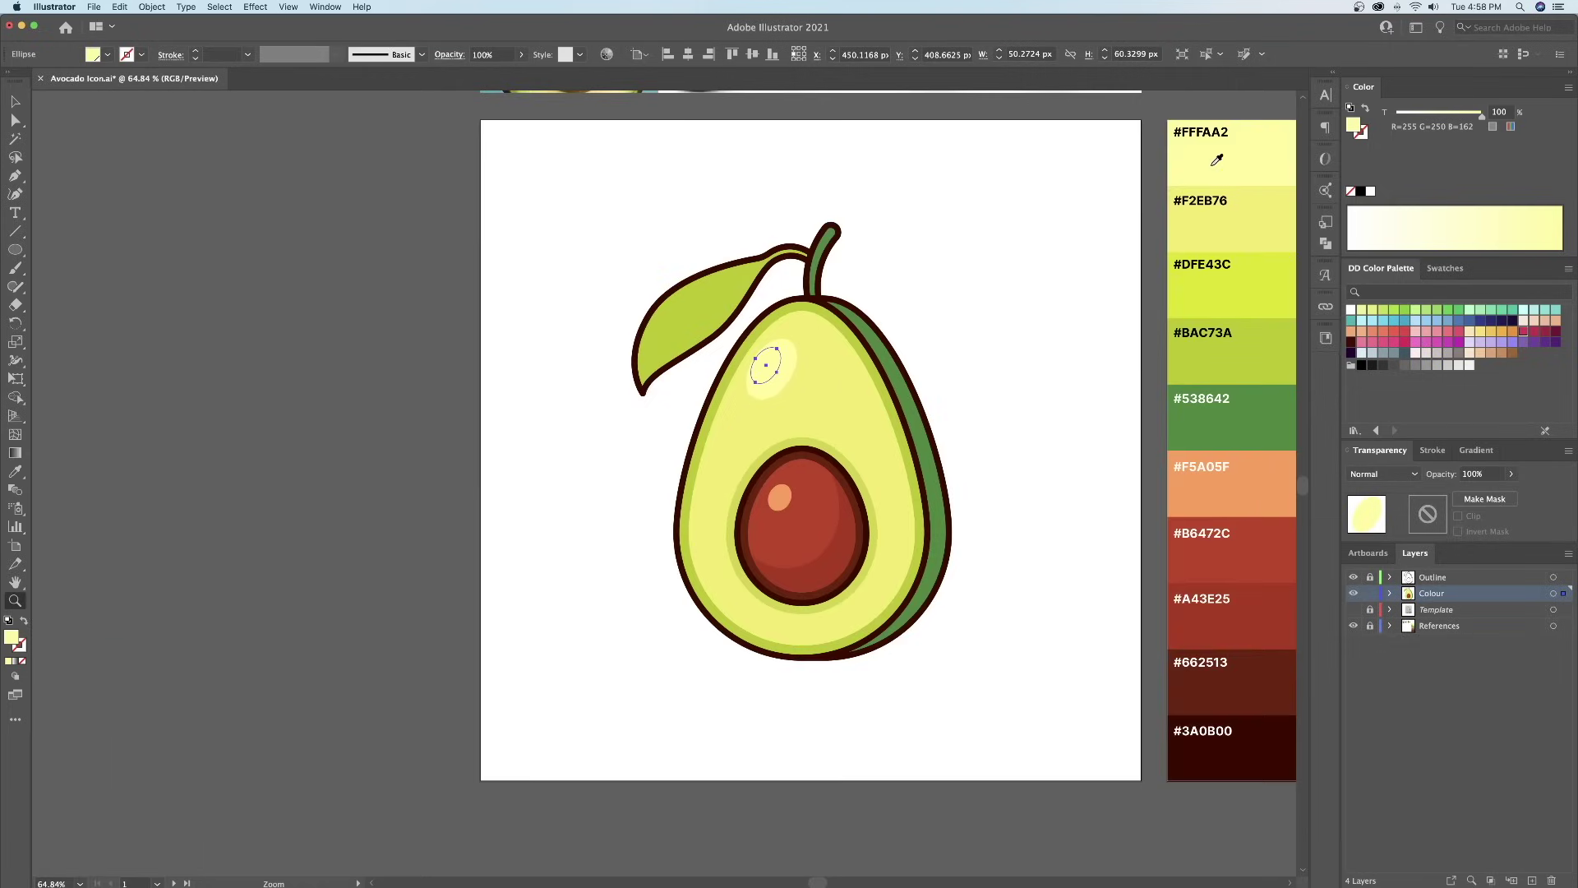
pyautogui.click(1213, 164)
pyautogui.press('super+z')
pyautogui.press('super+z')
pyautogui.click(1226, 224)
pyautogui.press('super+z')
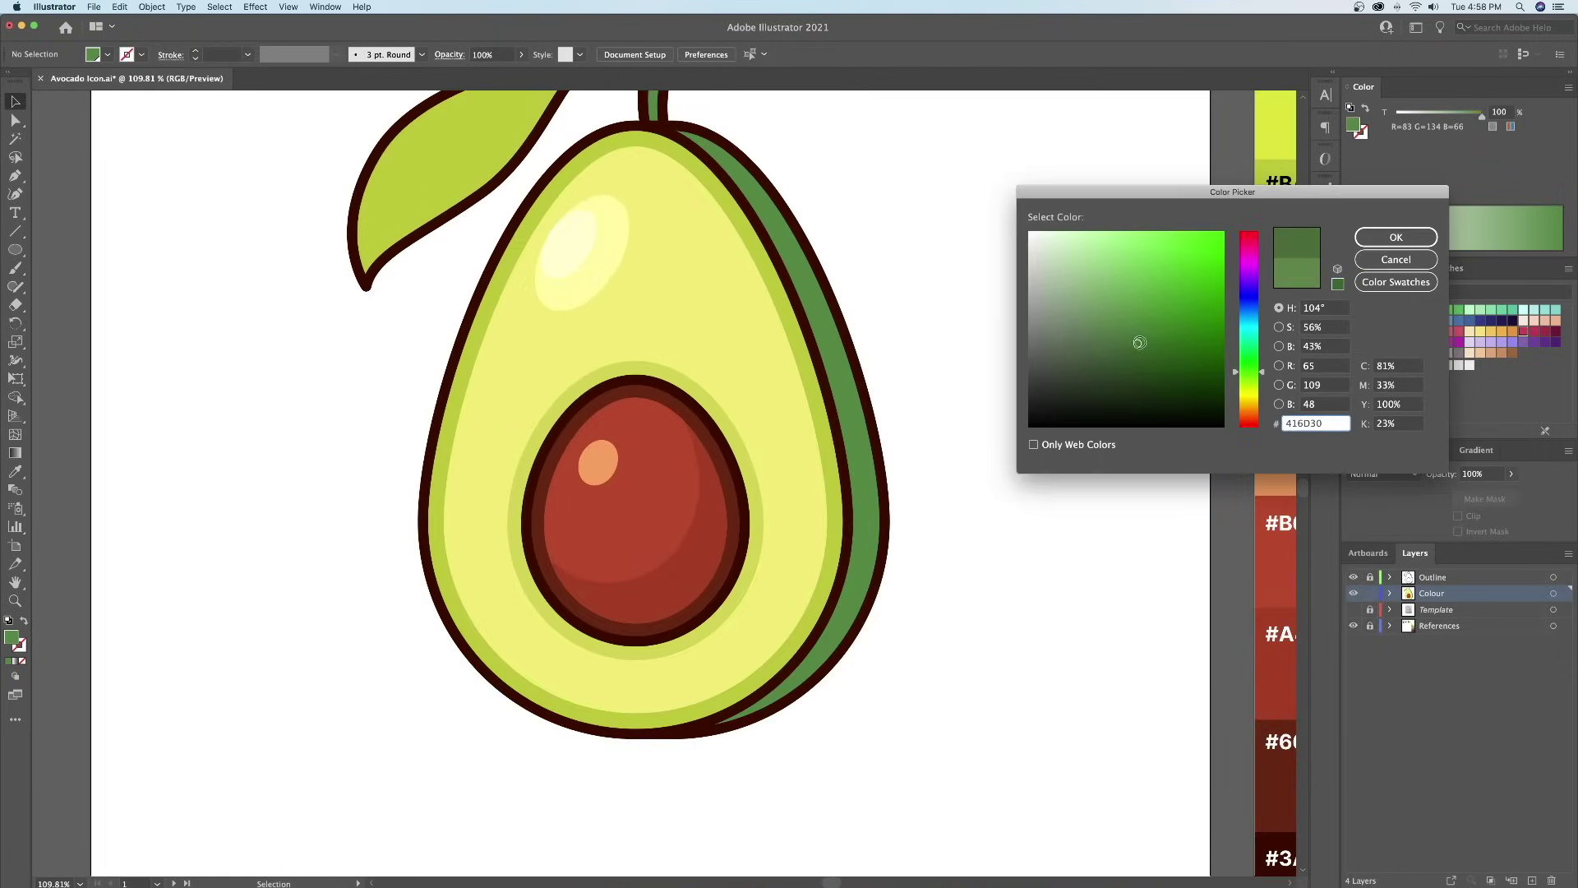
# - Set the fill to dark green #416D30 and draw a curved shadow shape over the avocado's lower right side with the Pen tool
pyautogui.click(1300, 221)
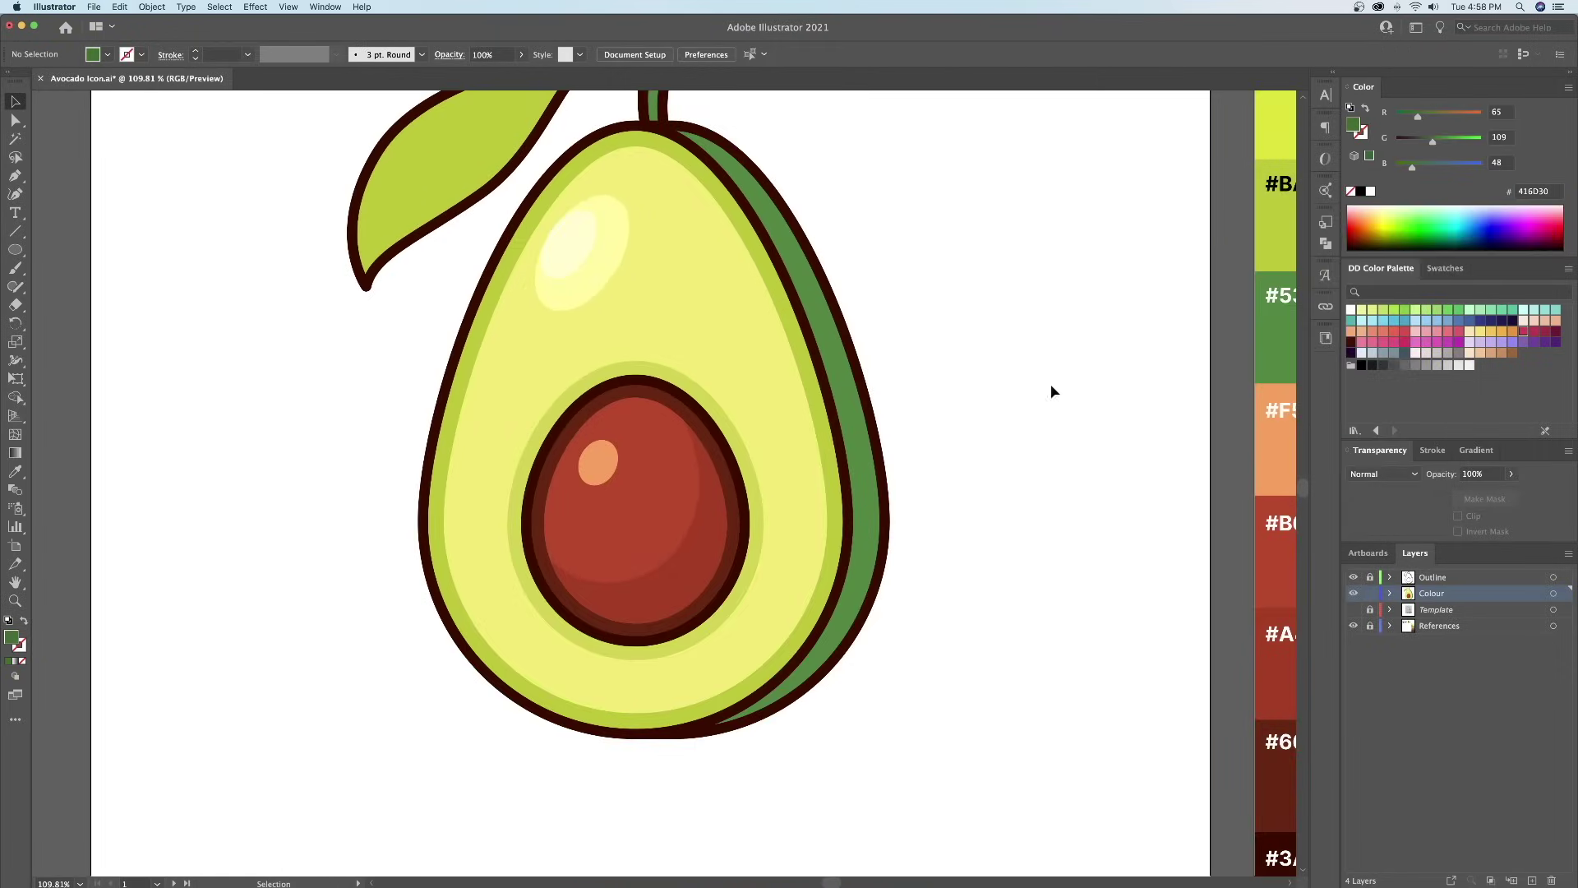
pyautogui.press('p')
pyautogui.click(814, 402)
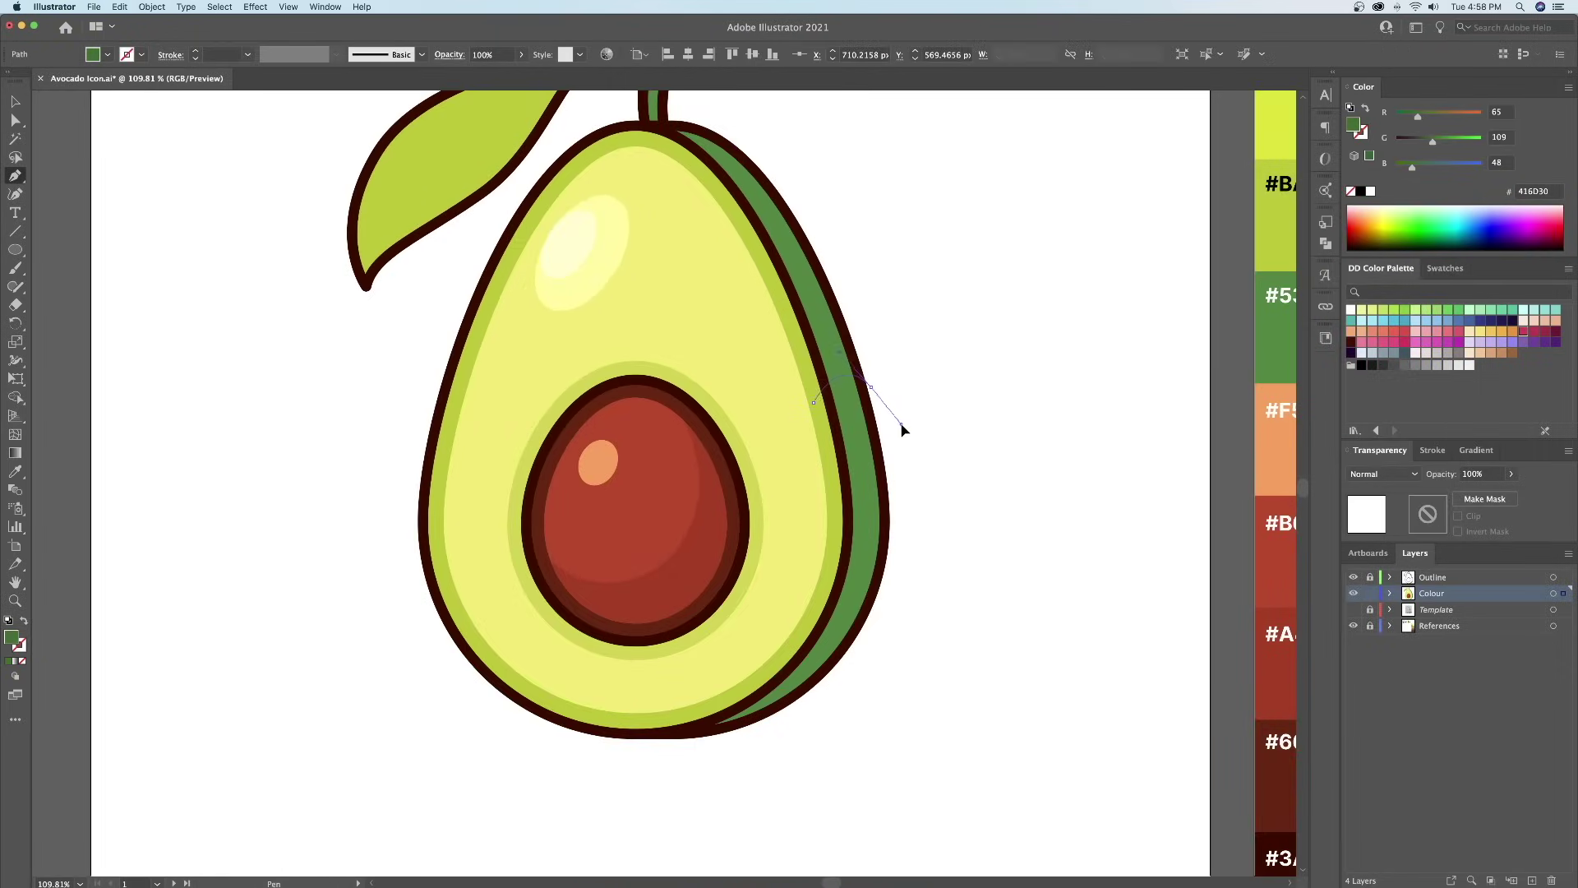
pyautogui.moveTo(927, 520); pyautogui.dragTo(933, 552)
pyautogui.moveTo(920, 631); pyautogui.dragTo(906, 666)
pyautogui.moveTo(852, 731); pyautogui.dragTo(814, 742)
pyautogui.moveTo(733, 765); pyautogui.dragTo(590, 737)
pyautogui.moveTo(602, 710); pyautogui.dragTo(637, 690)
pyautogui.moveTo(701, 664); pyautogui.dragTo(731, 646)
pyautogui.moveTo(761, 608); pyautogui.dragTo(796, 501)
pyautogui.moveTo(794, 456); pyautogui.dragTo(794, 437)
# - Trim the dark green shape to the avocado's back body with Shape Builder and deselect it
pyautogui.press('v')
pyautogui.keyDown('shift'); pyautogui.click(848, 362); pyautogui.keyUp('shift')
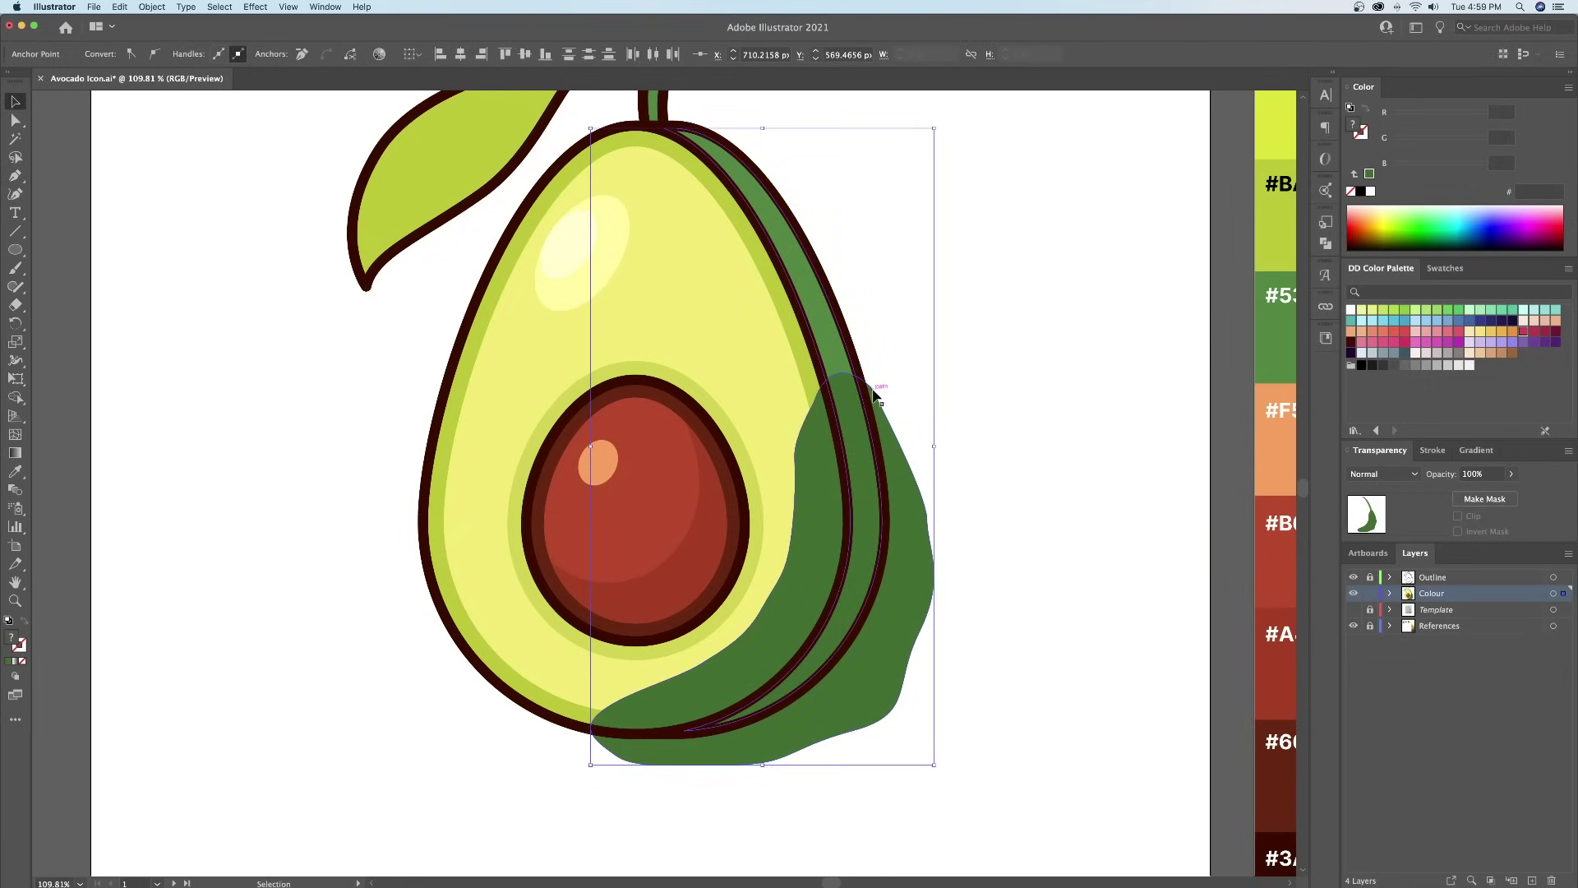
pyautogui.click(16, 399)
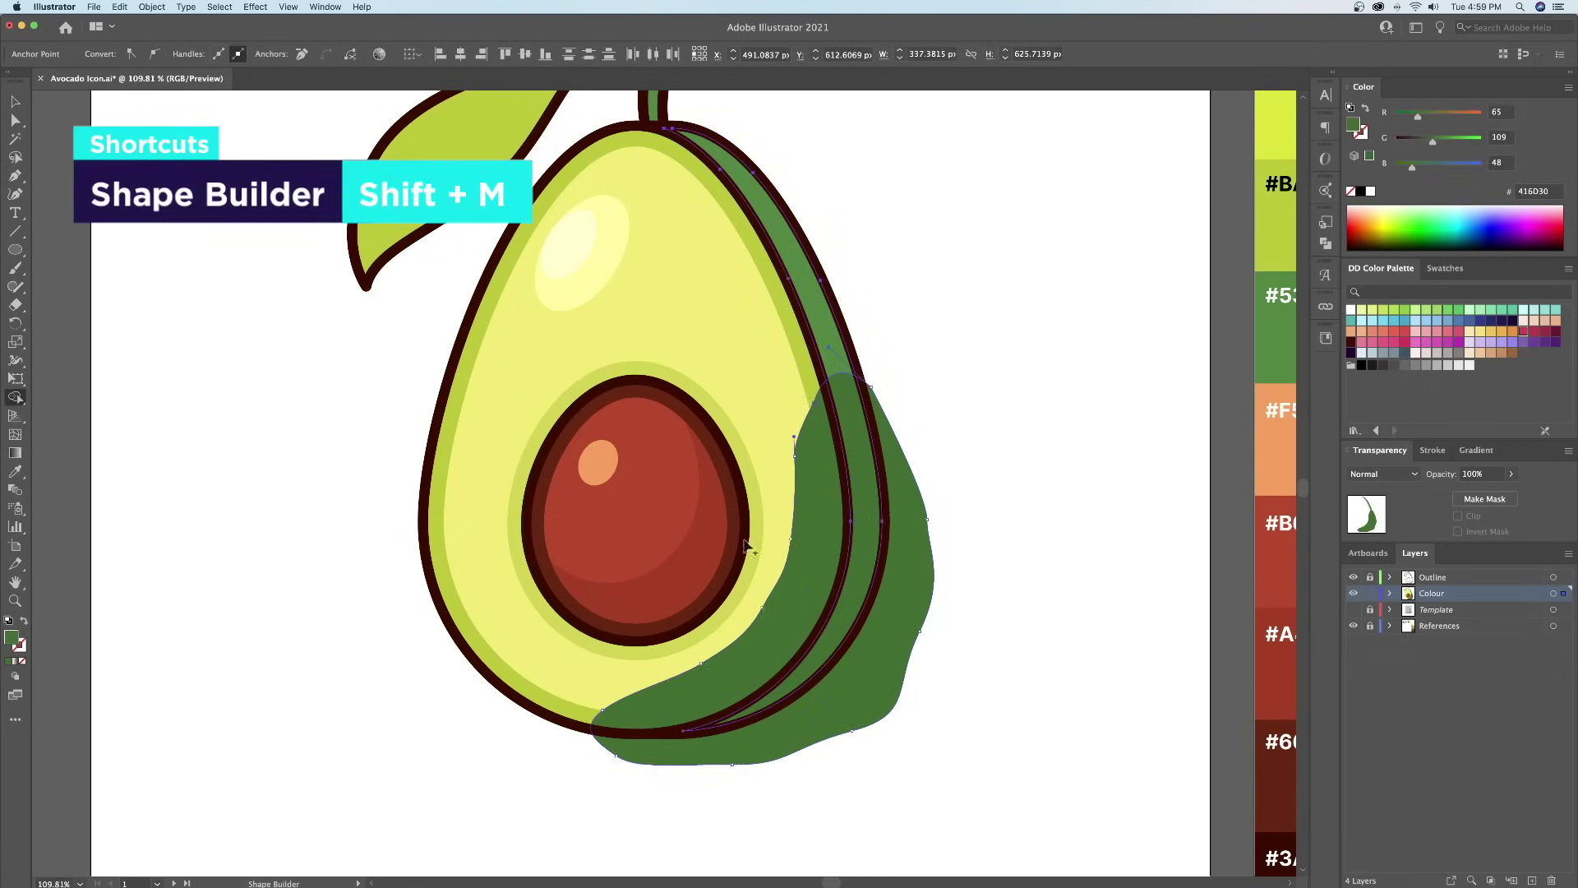
pyautogui.keyDown('alt'); pyautogui.click(830, 549); pyautogui.keyUp('alt')
pyautogui.press('v')
pyautogui.click(953, 419)
# - Draw a dark green #416D30 shadow shape over the lower part of the stem with the Pen tool
pyautogui.press('z')
pyautogui.moveTo(951, 424); pyautogui.dragTo(895, 492)
pyautogui.moveTo(742, 245); pyautogui.dragTo(777, 251)
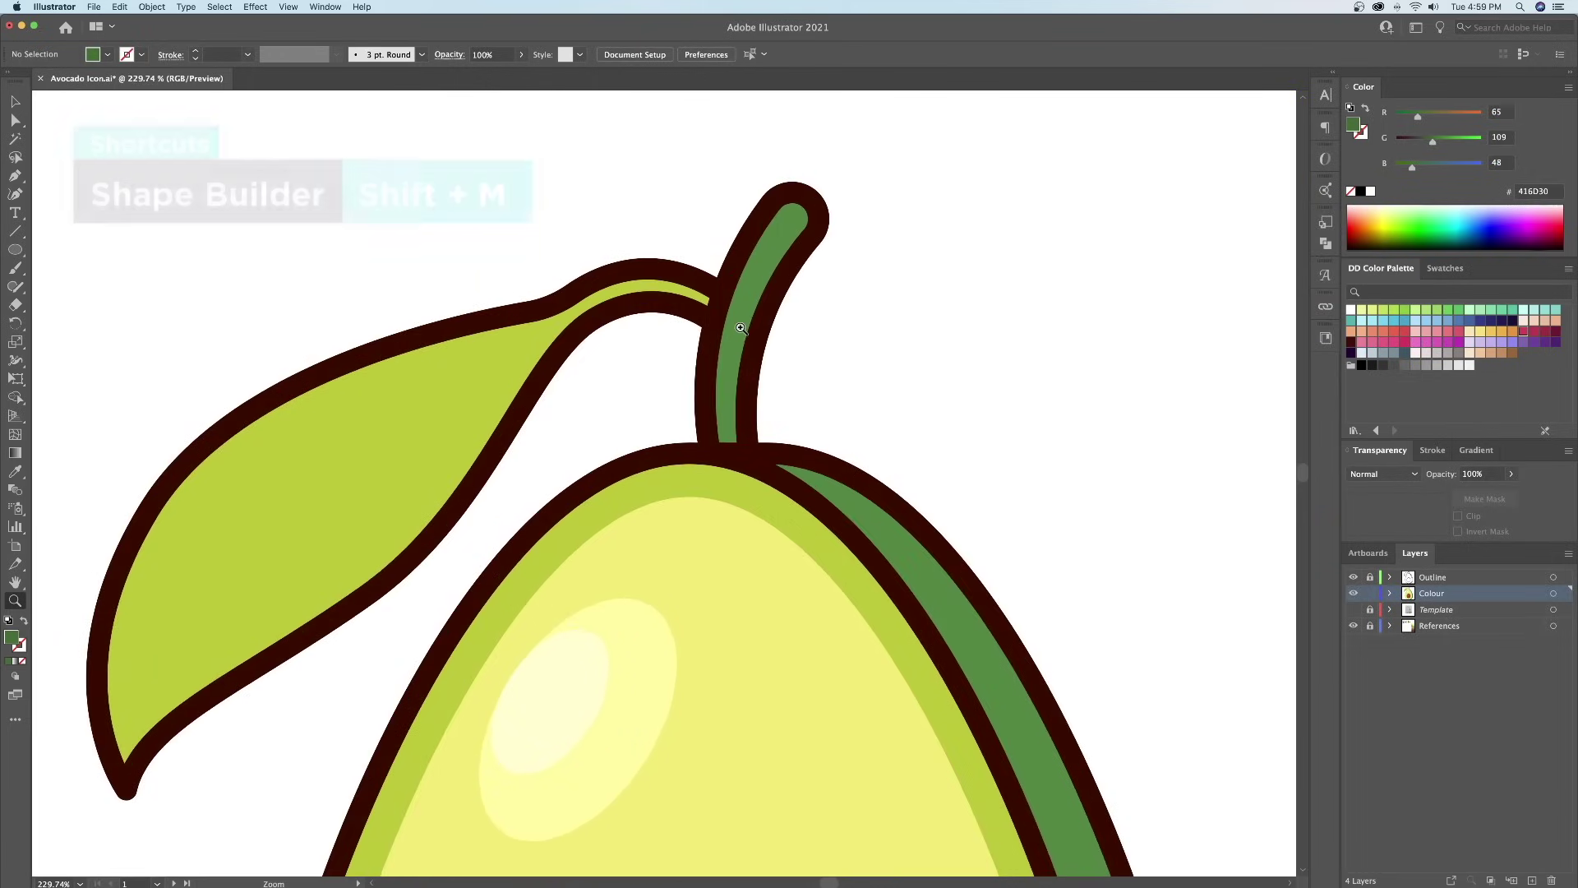
pyautogui.press('p')
pyautogui.click(710, 347)
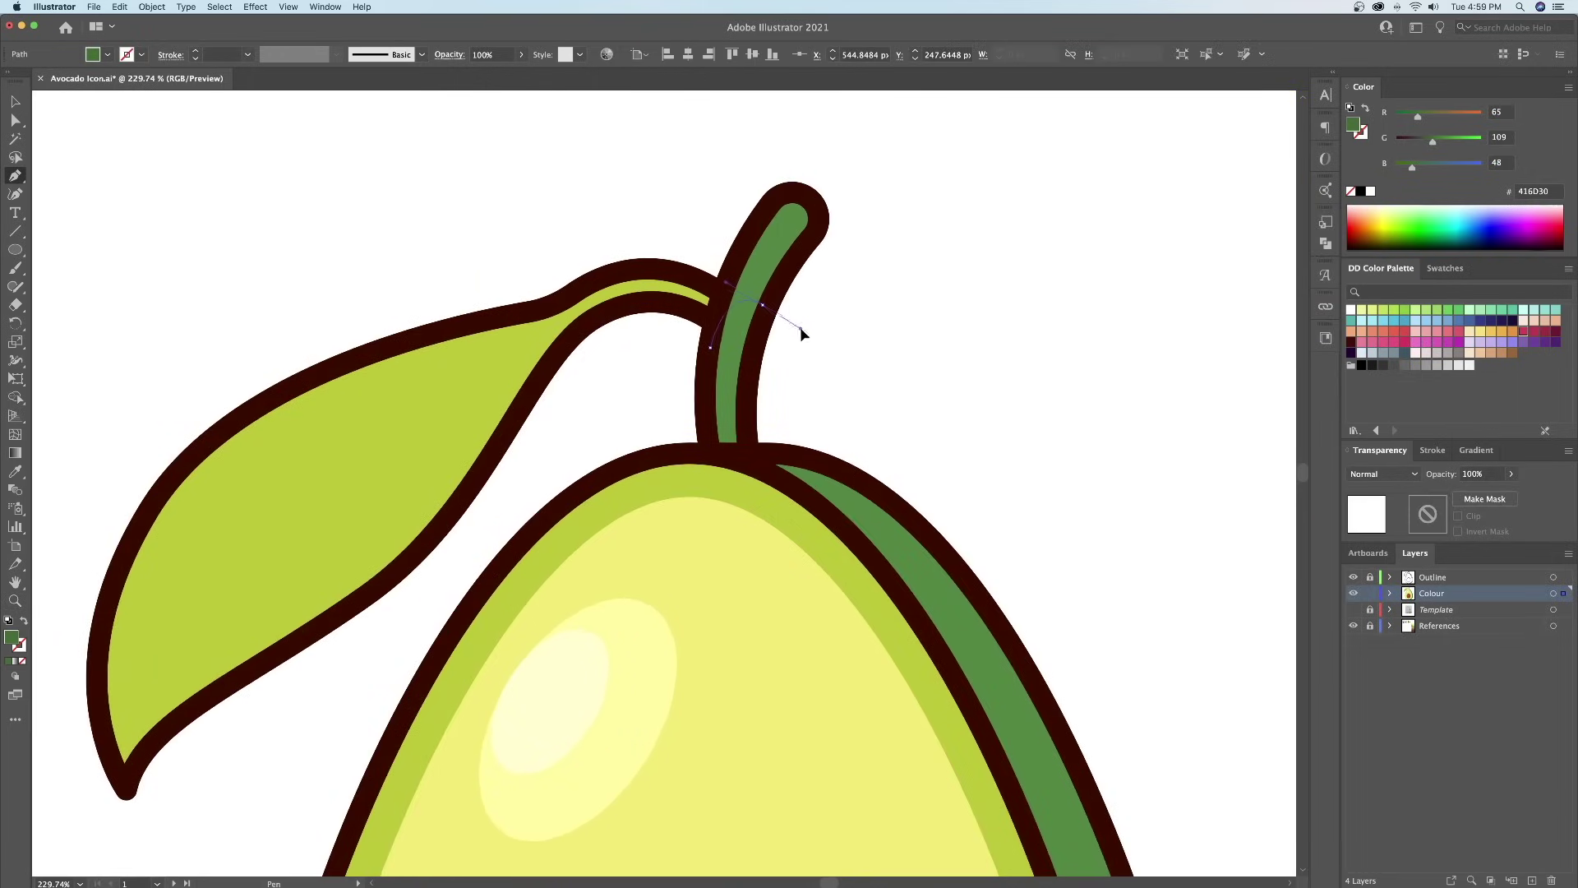
pyautogui.moveTo(787, 353); pyautogui.dragTo(787, 355)
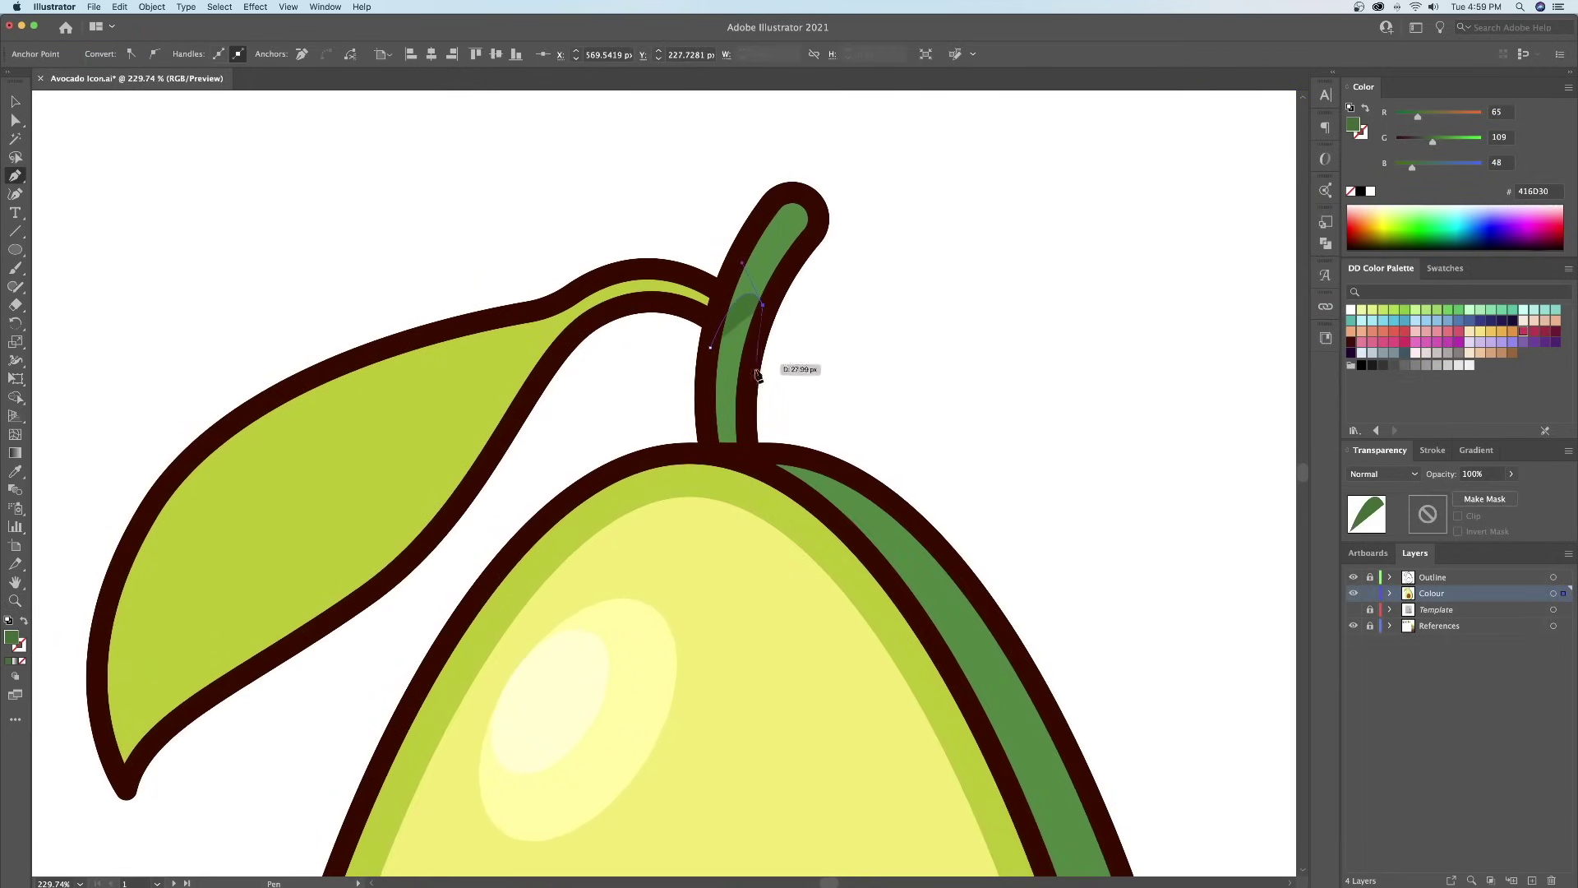
pyautogui.click(710, 447)
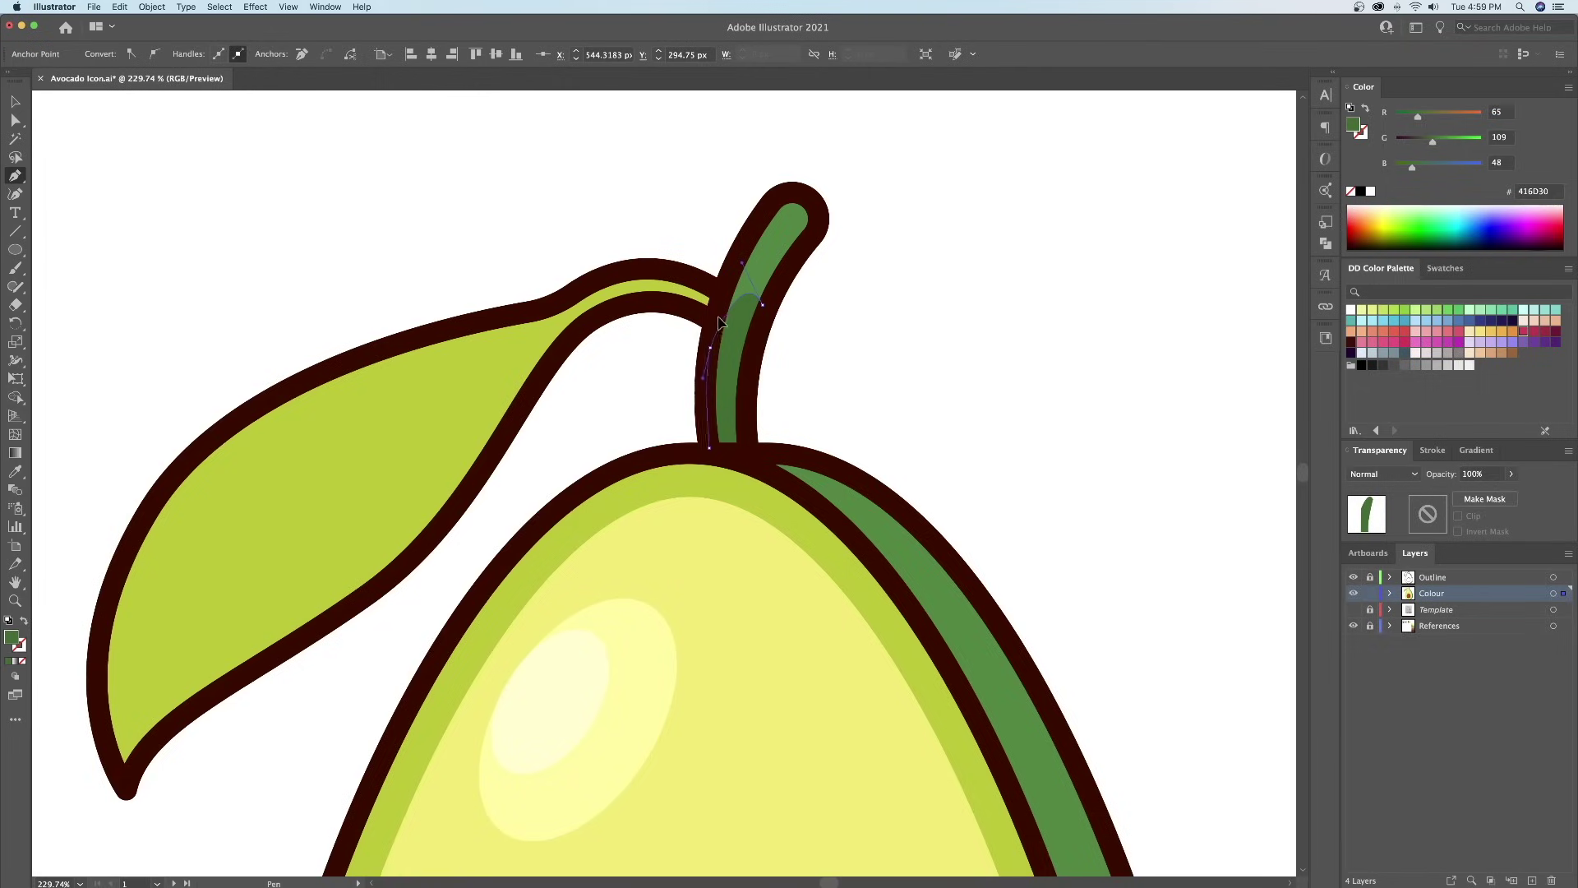
pyautogui.press('v')
pyautogui.click(870, 266)
# - Adjust the upper end of the stem's shadow shape and deselect it
pyautogui.moveTo(718, 317)
pyautogui.mouseDown()
pyautogui.moveTo(809, 304)
pyautogui.moveTo(727, 302)
pyautogui.mouseUp()
pyautogui.click(789, 288)
pyautogui.press('a')
pyautogui.press('v')
pyautogui.click(1053, 288)
# - Draw a shadow shape filled with #A4AA29 along the leaf's lower half with the Pen tool
pyautogui.press('z')
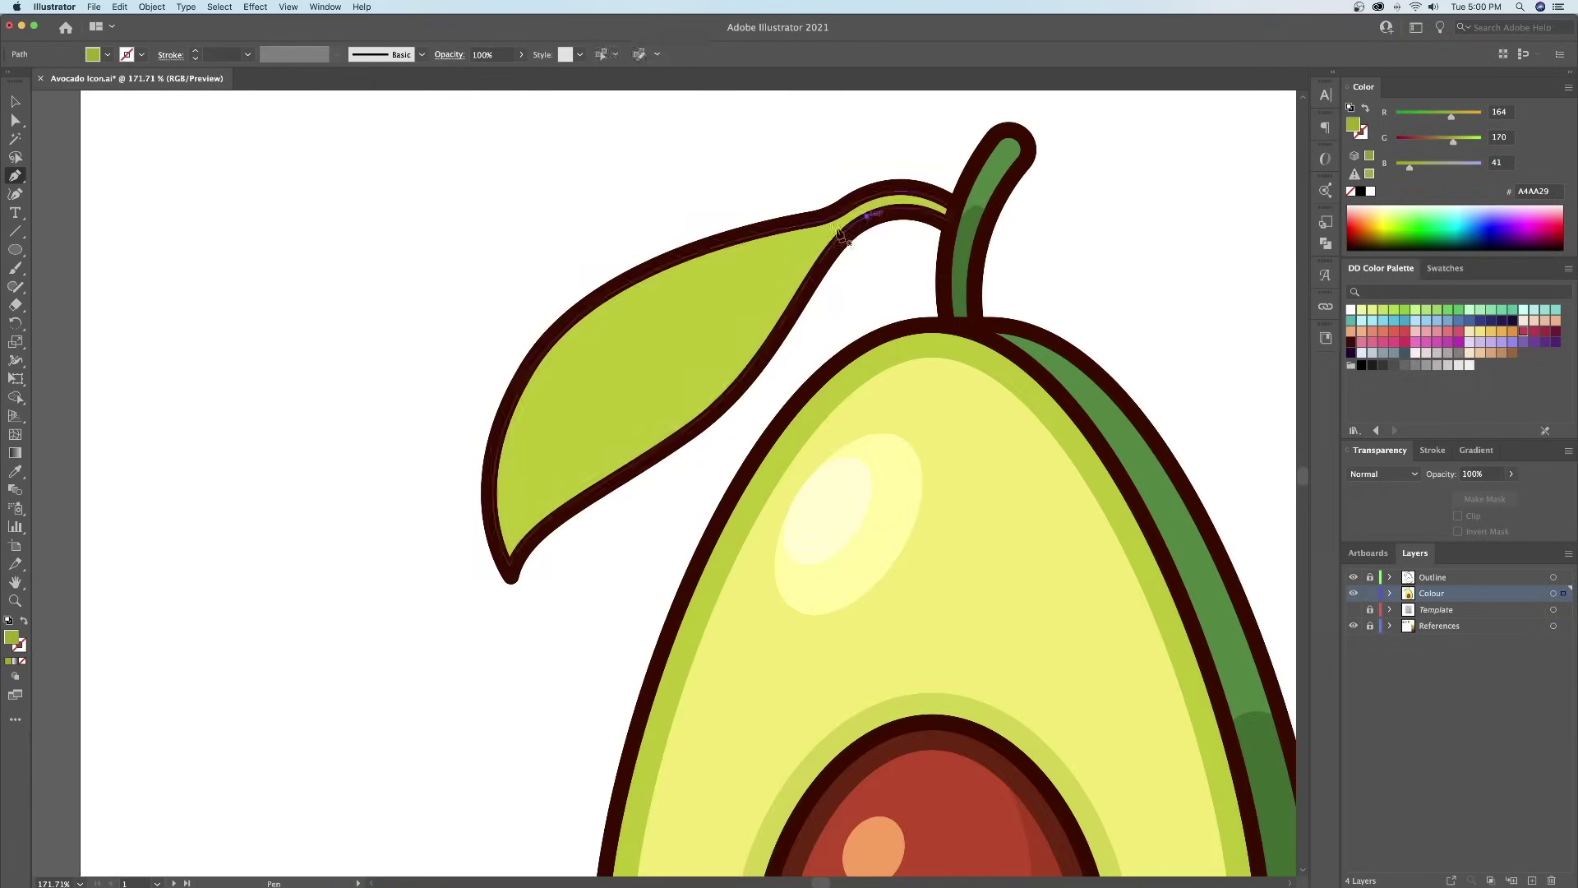
pyautogui.click(867, 216)
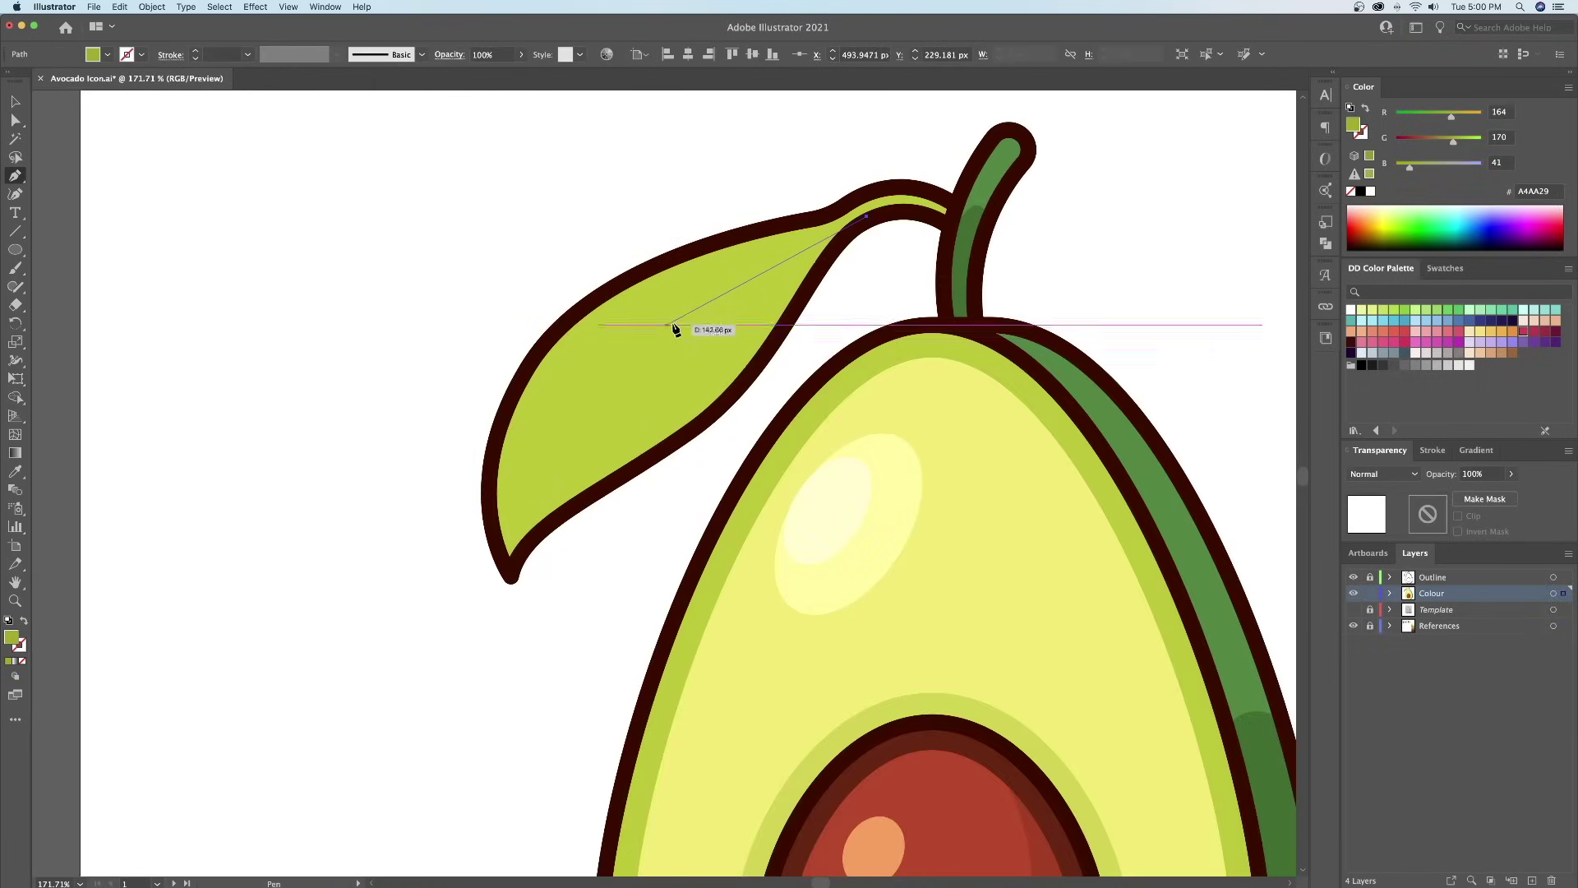
pyautogui.moveTo(510, 565); pyautogui.dragTo(461, 817)
pyautogui.click(510, 565)
pyautogui.moveTo(567, 510); pyautogui.dragTo(616, 473)
pyautogui.moveTo(753, 370); pyautogui.dragTo(794, 310)
pyautogui.moveTo(844, 237); pyautogui.dragTo(857, 226)
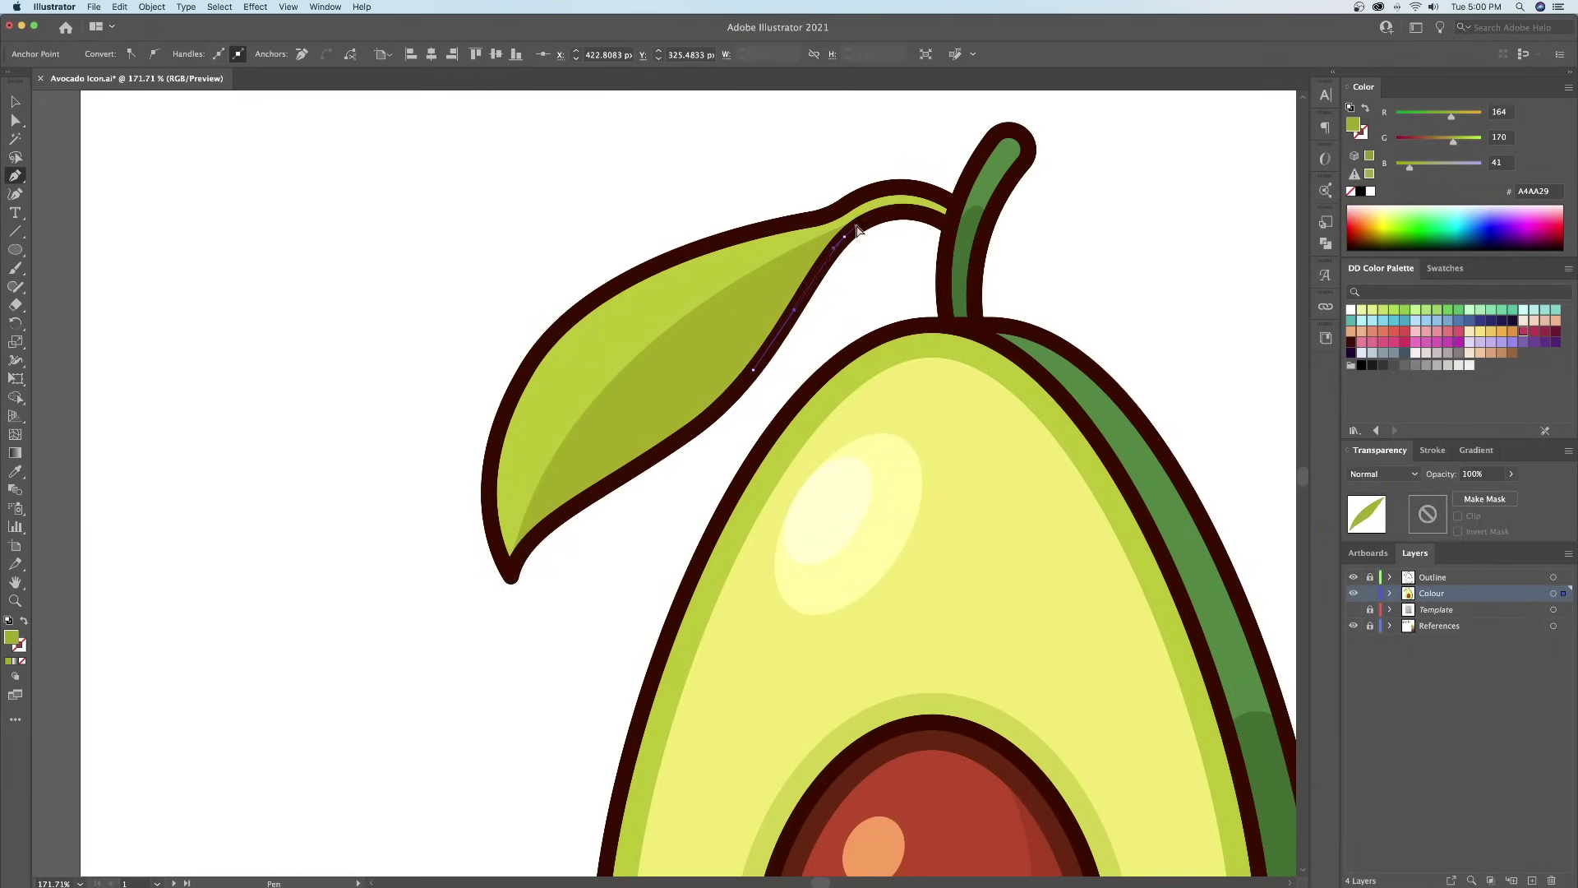
pyautogui.click(869, 217)
pyautogui.keyDown('super'); pyautogui.click(1101, 220); pyautogui.keyUp('super')
# - Paste two copies of the leaf's base shape in place
pyautogui.press('z')
pyautogui.moveTo(1105, 218); pyautogui.dragTo(758, 198)
pyautogui.moveTo(579, 261); pyautogui.dragTo(679, 250)
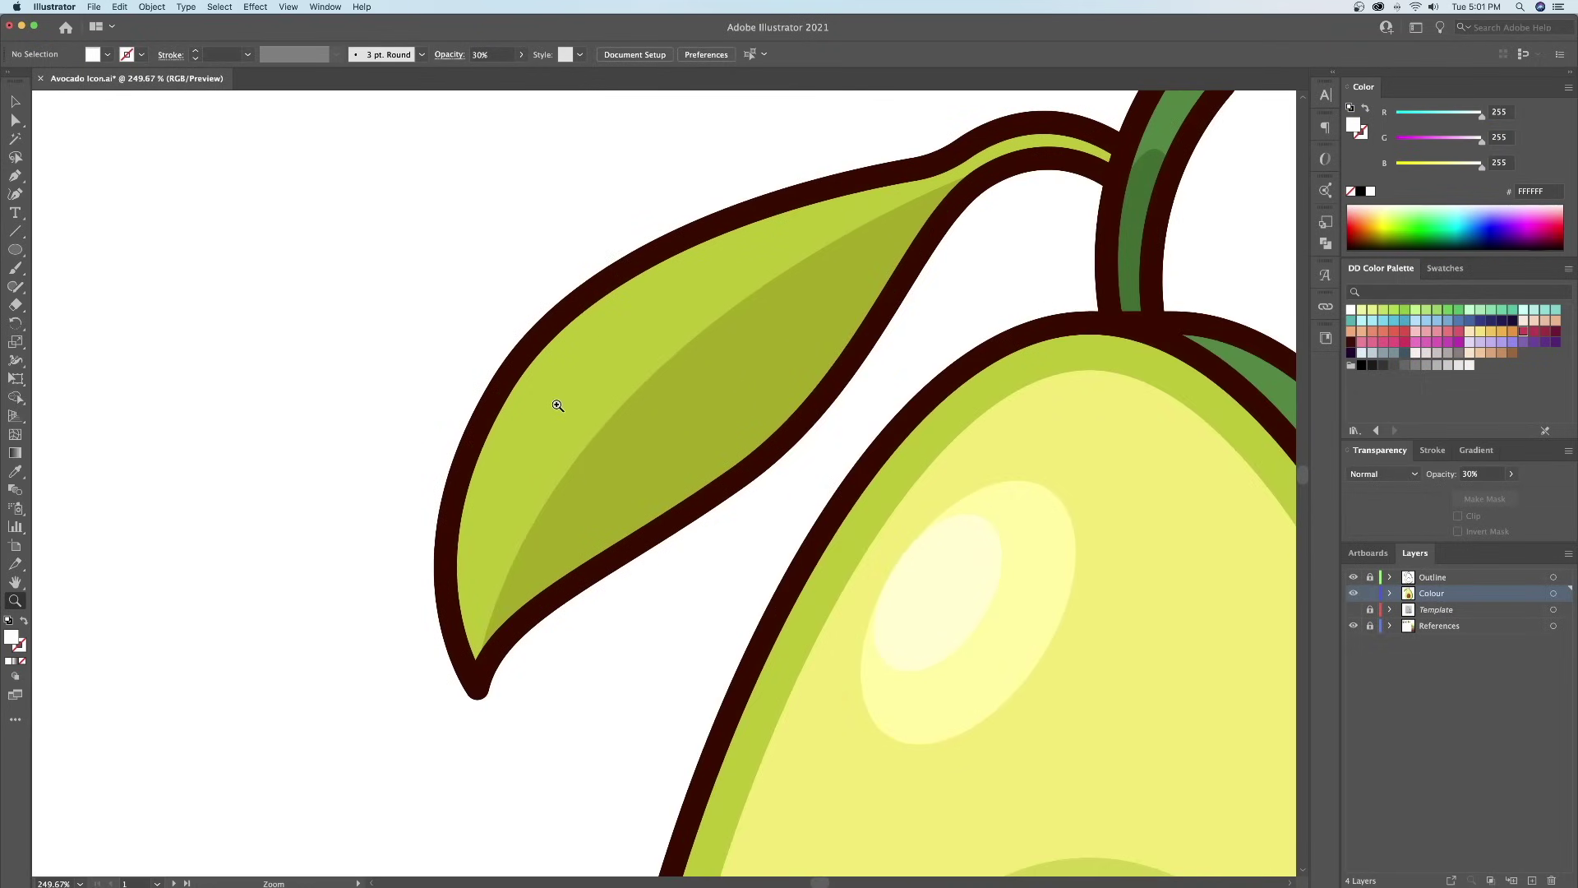
pyautogui.press('v')
pyautogui.click(565, 407)
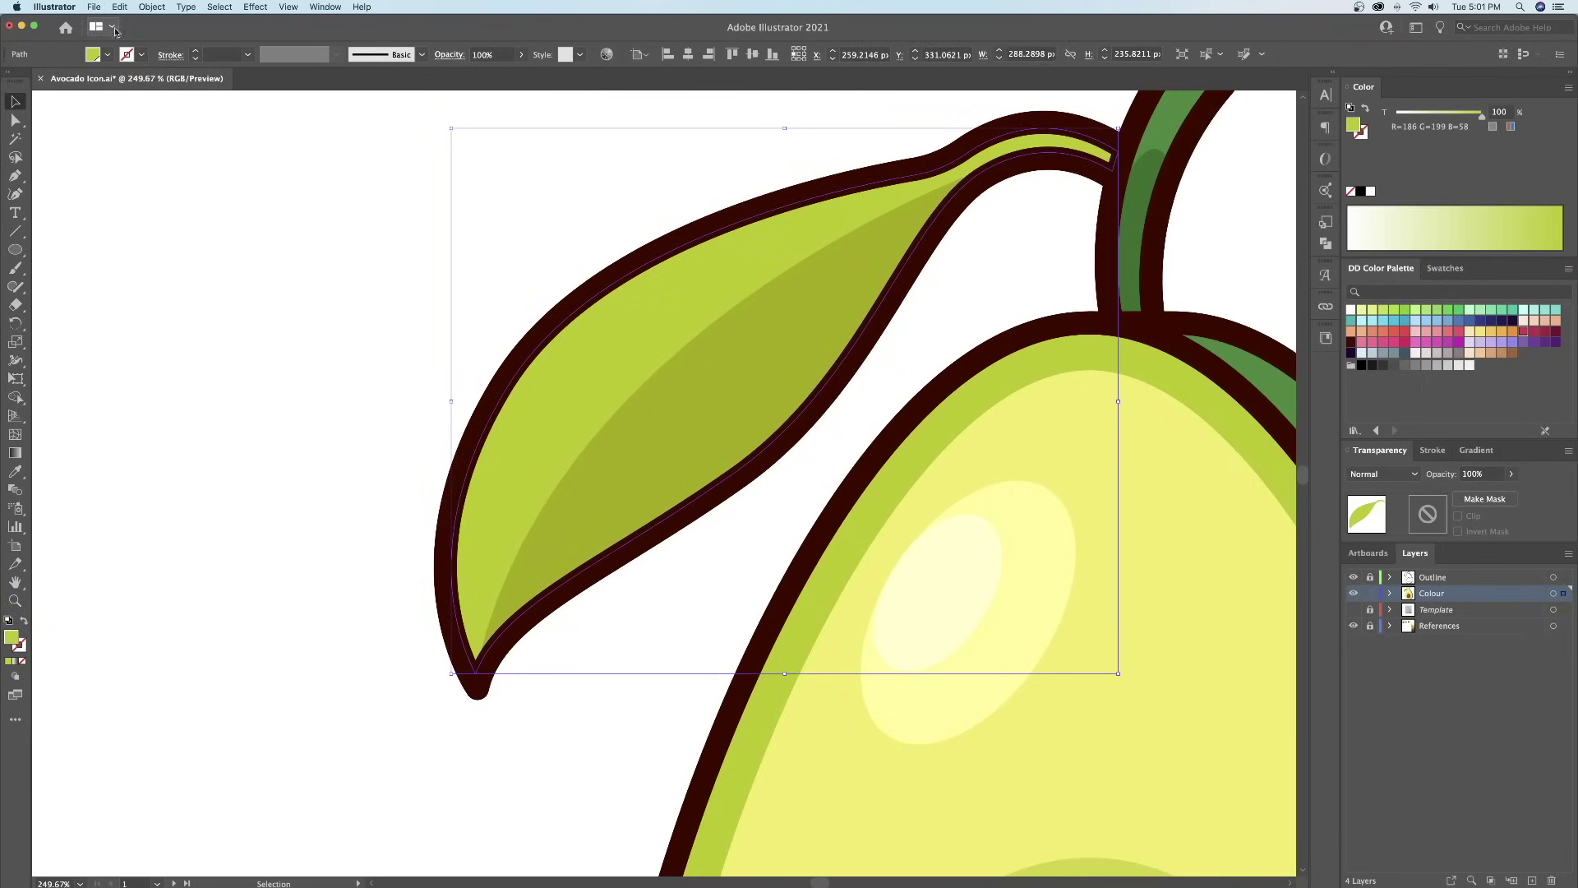
pyautogui.click(119, 7)
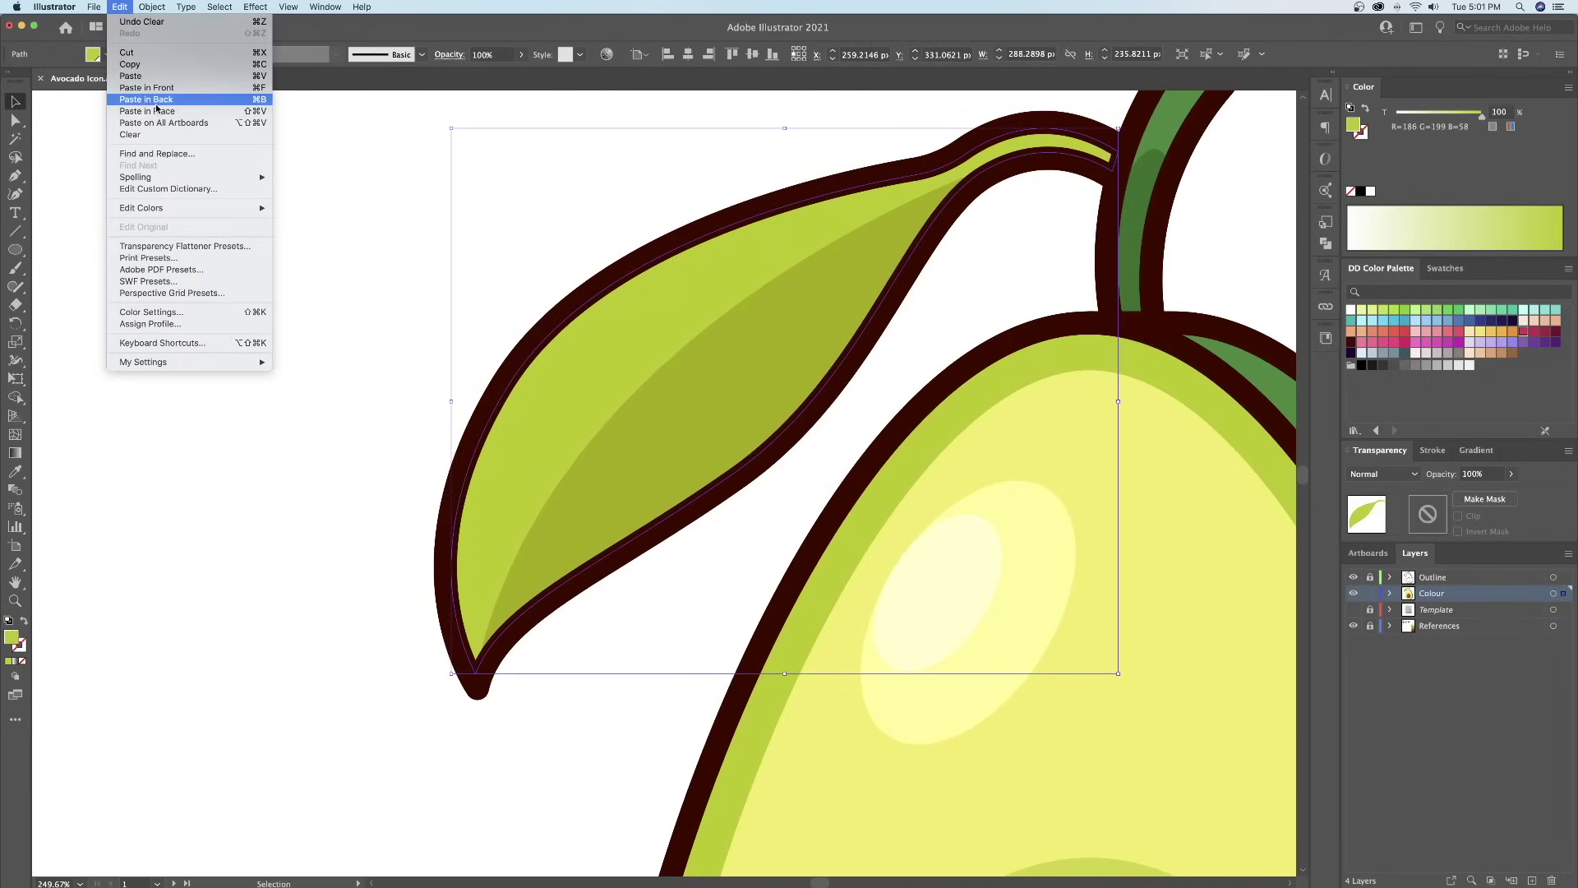
pyautogui.click(154, 111)
pyautogui.click(120, 7)
pyautogui.click(155, 111)
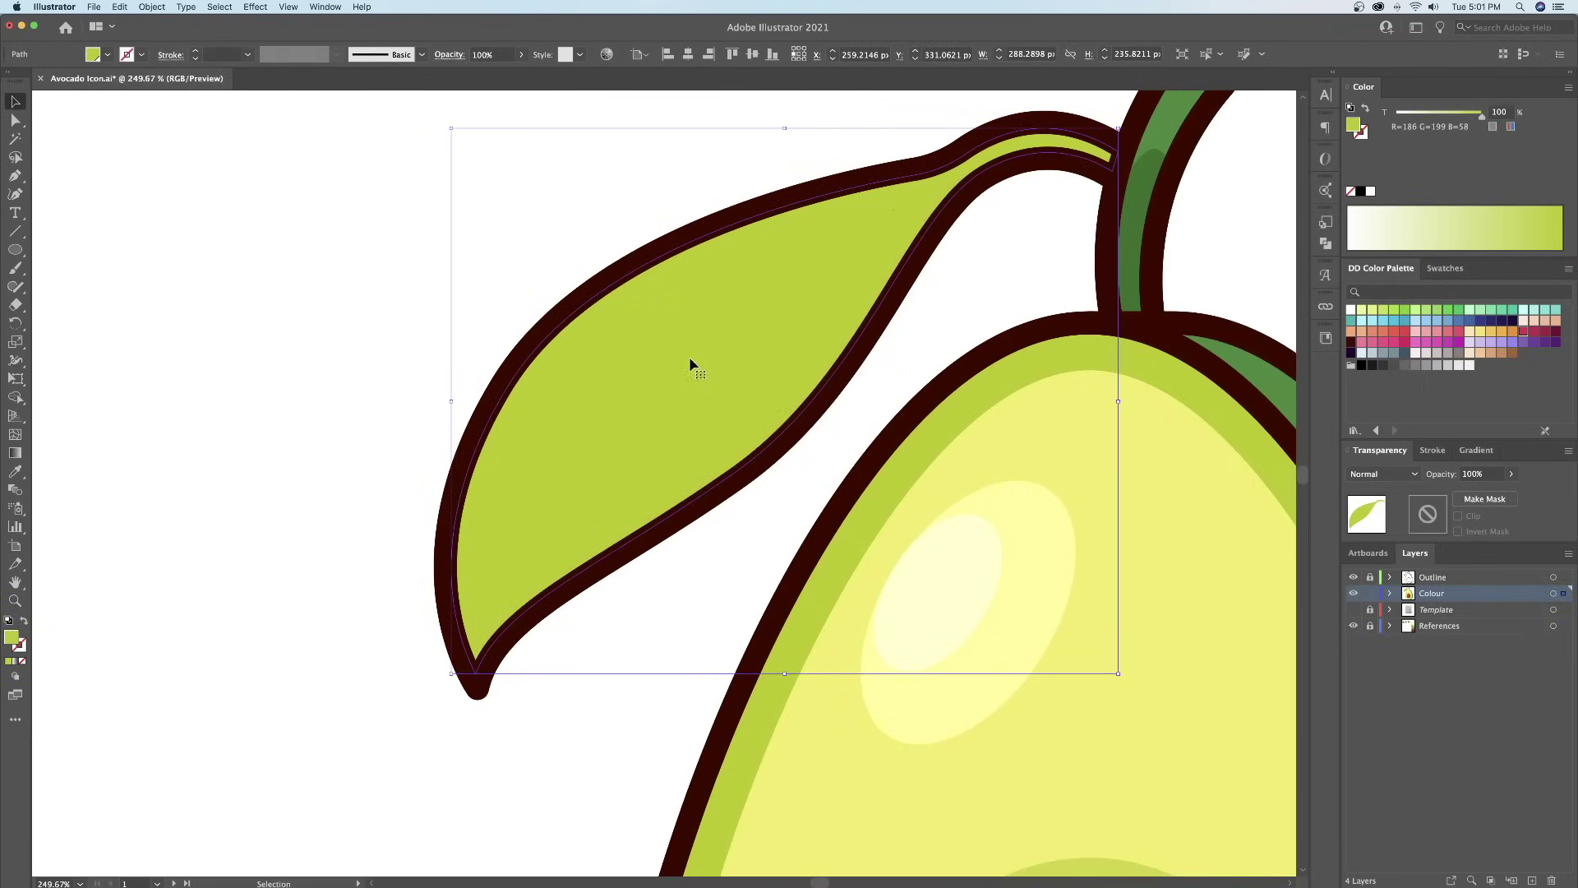
# - Offset the top leaf copy slightly down and to the right of the other copy
pyautogui.moveTo(690, 364); pyautogui.dragTo(704, 379)
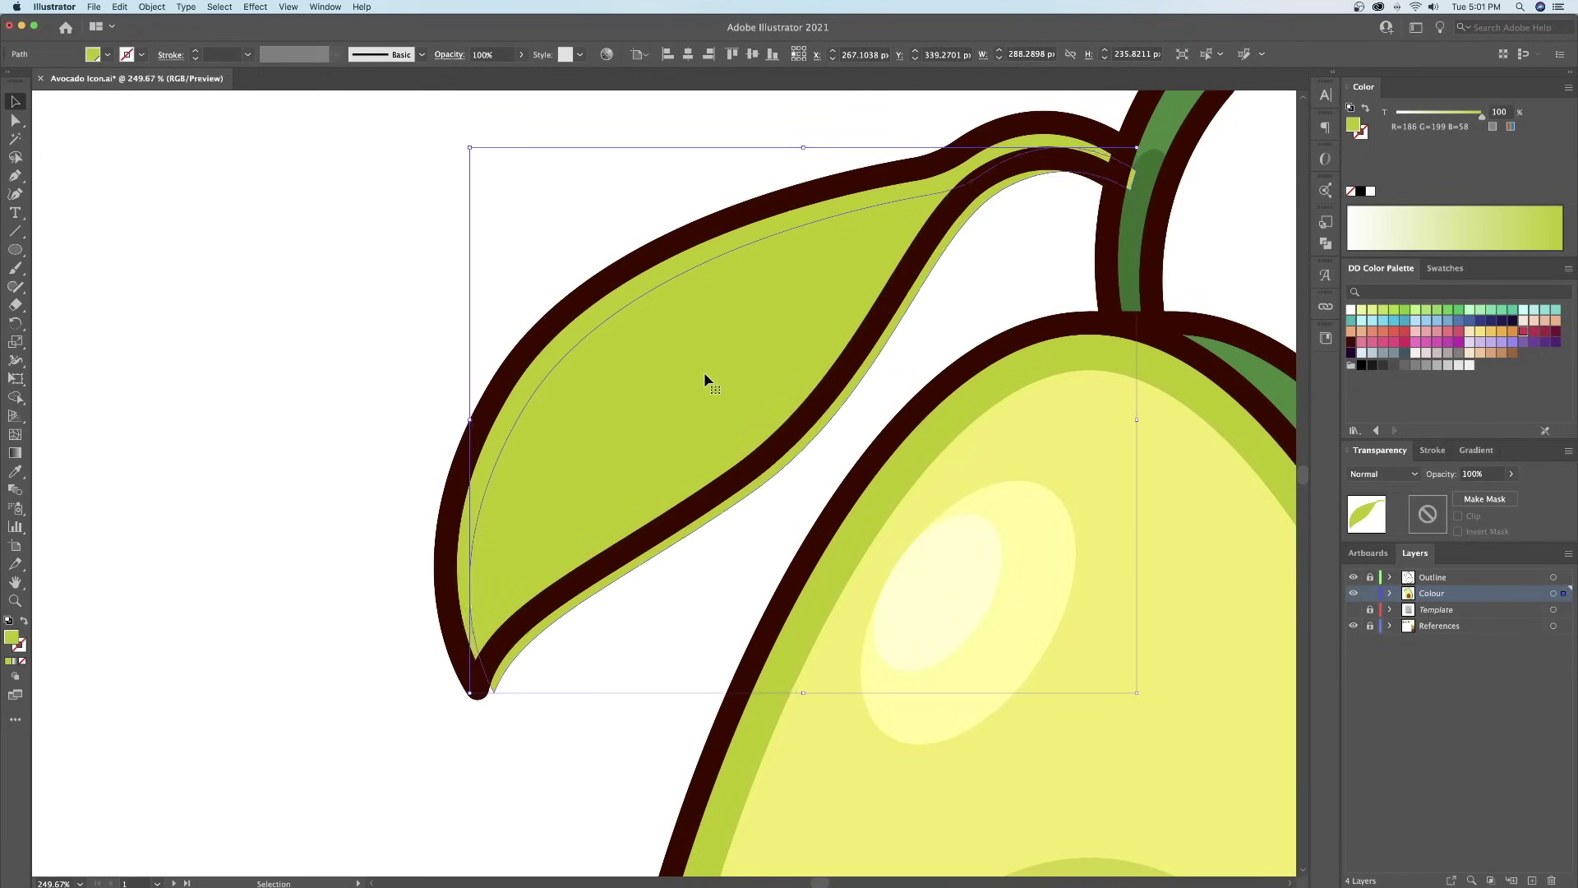
pyautogui.press('Right')
pyautogui.press('Right')
pyautogui.press('Up')
pyautogui.press('Up')
# - Cut the two leaf copies with Shape Builder so only a thin strip along the leaf's upper edge is kept
pyautogui.keyDown('shift'); pyautogui.click(660, 279); pyautogui.keyUp('shift')
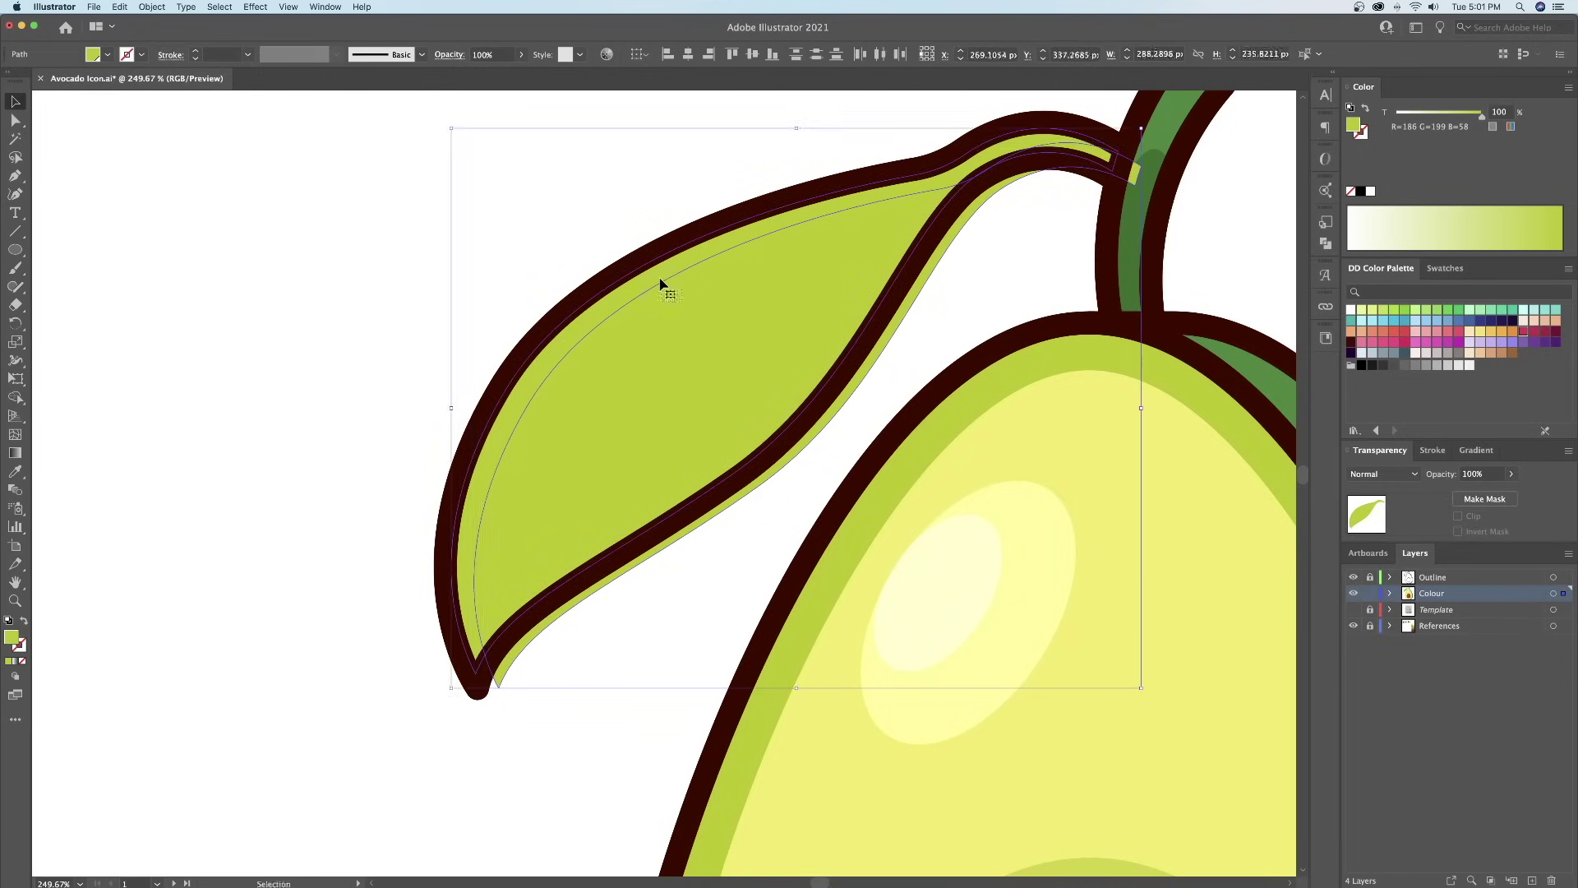
pyautogui.hotkey('shift', 'm')
pyautogui.moveTo(740, 354)
pyautogui.mouseDown()
pyautogui.moveTo(852, 433)
pyautogui.moveTo(840, 439)
pyautogui.mouseUp()
pyautogui.press('v')
pyautogui.click(753, 519)
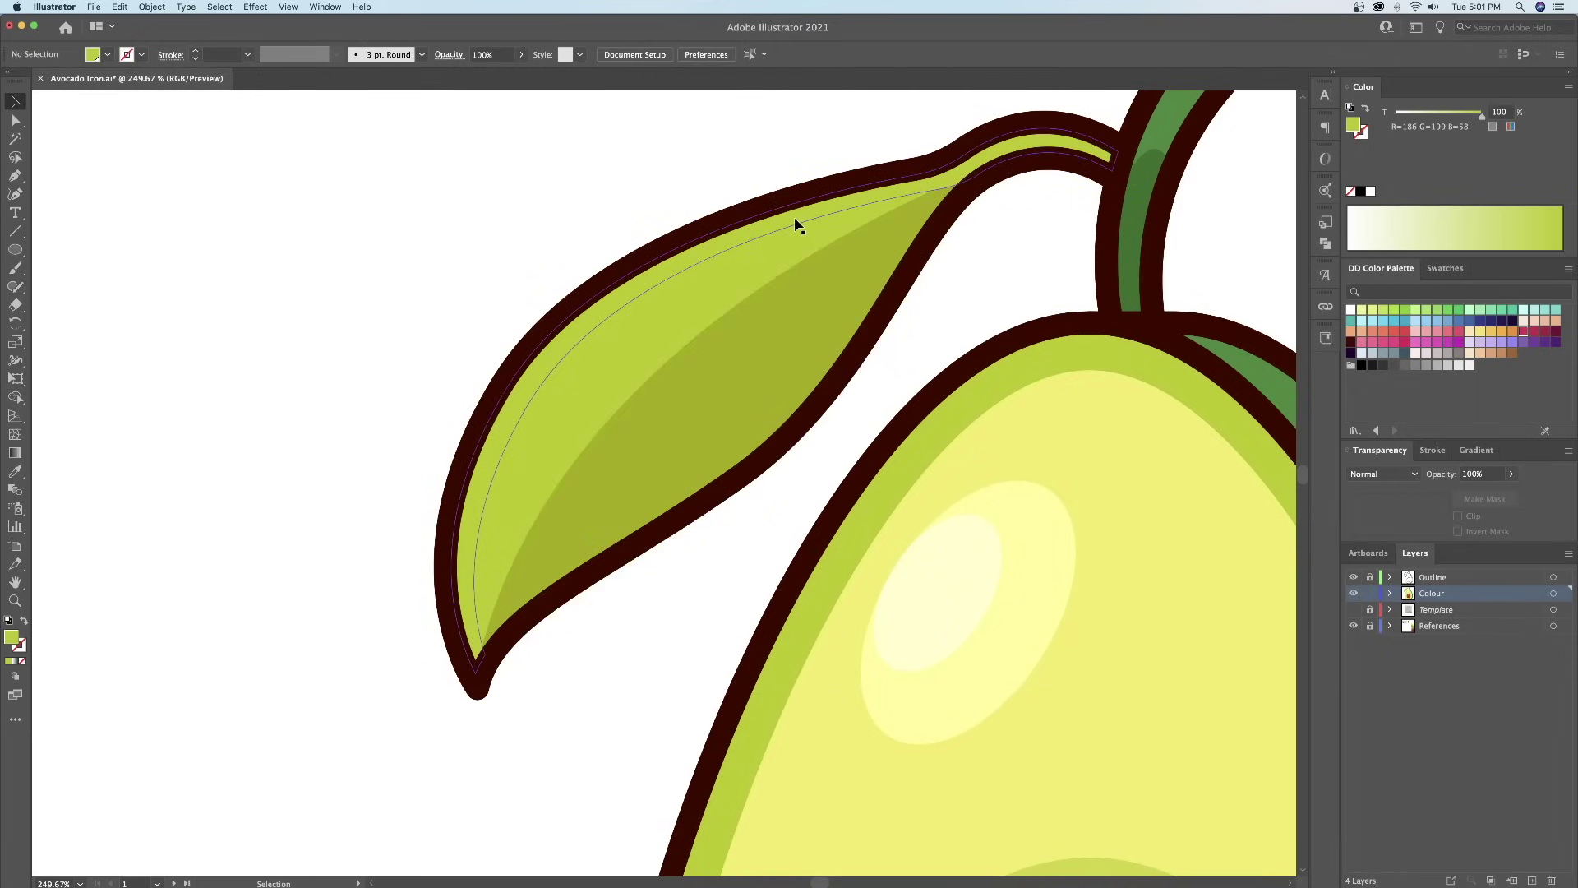
# - Apply the appearance of the body's small inner highlight ellipse to the strip on the leaf's upper edge
pyautogui.click(796, 226)
pyautogui.press('i')
pyautogui.click(967, 570)
pyautogui.press('v')
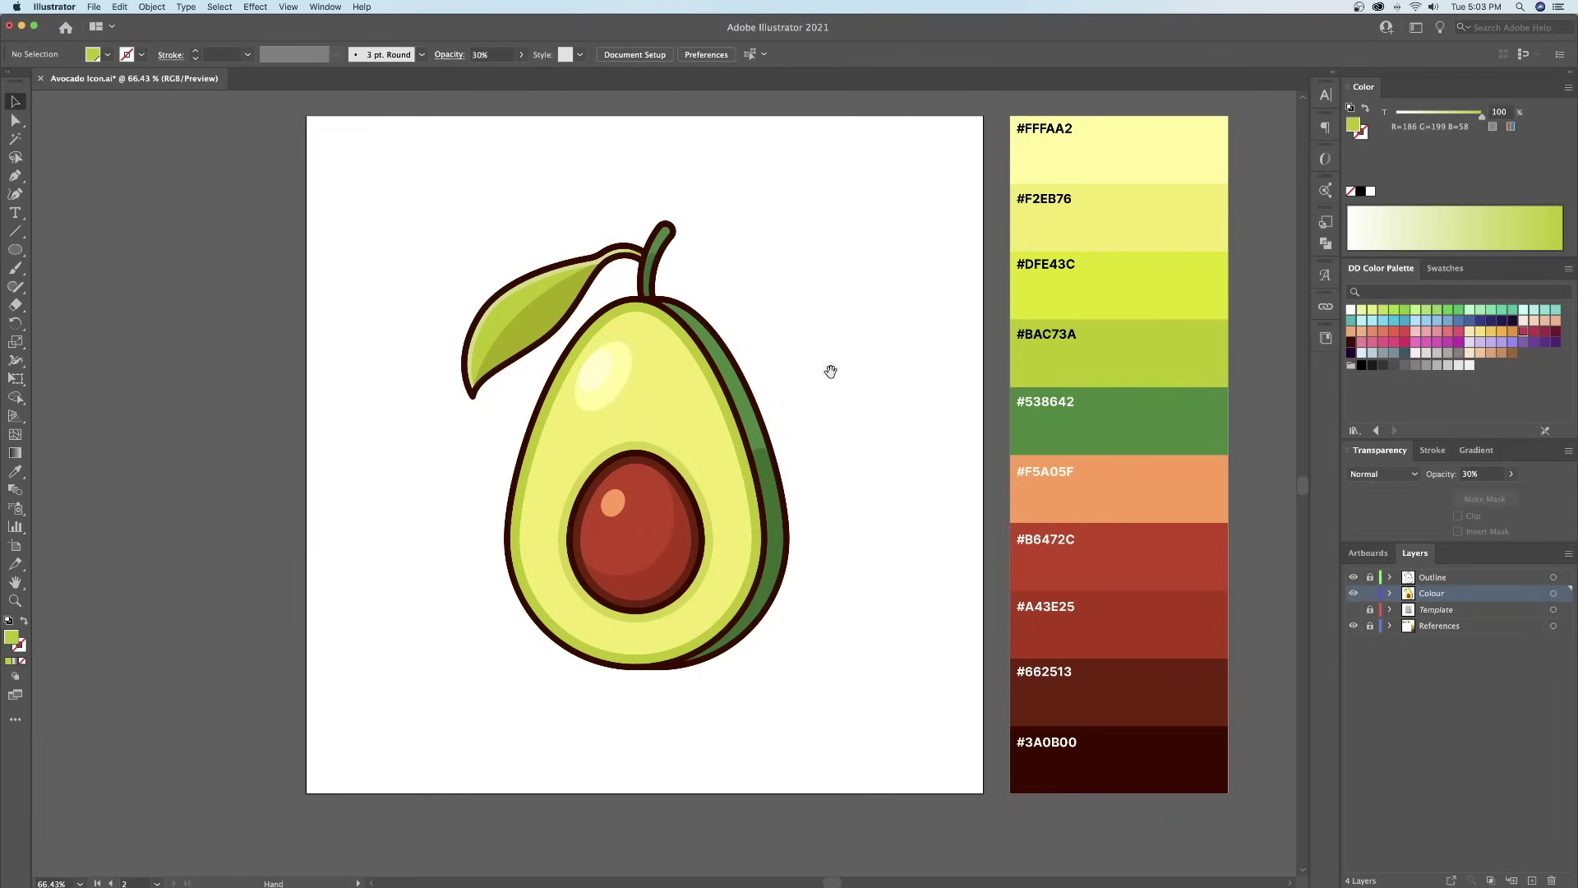
# - Sample the front body's 10 pt dark outline stroke from the Outline layer for new paths
pyautogui.click(715, 557)
pyautogui.click(681, 604)
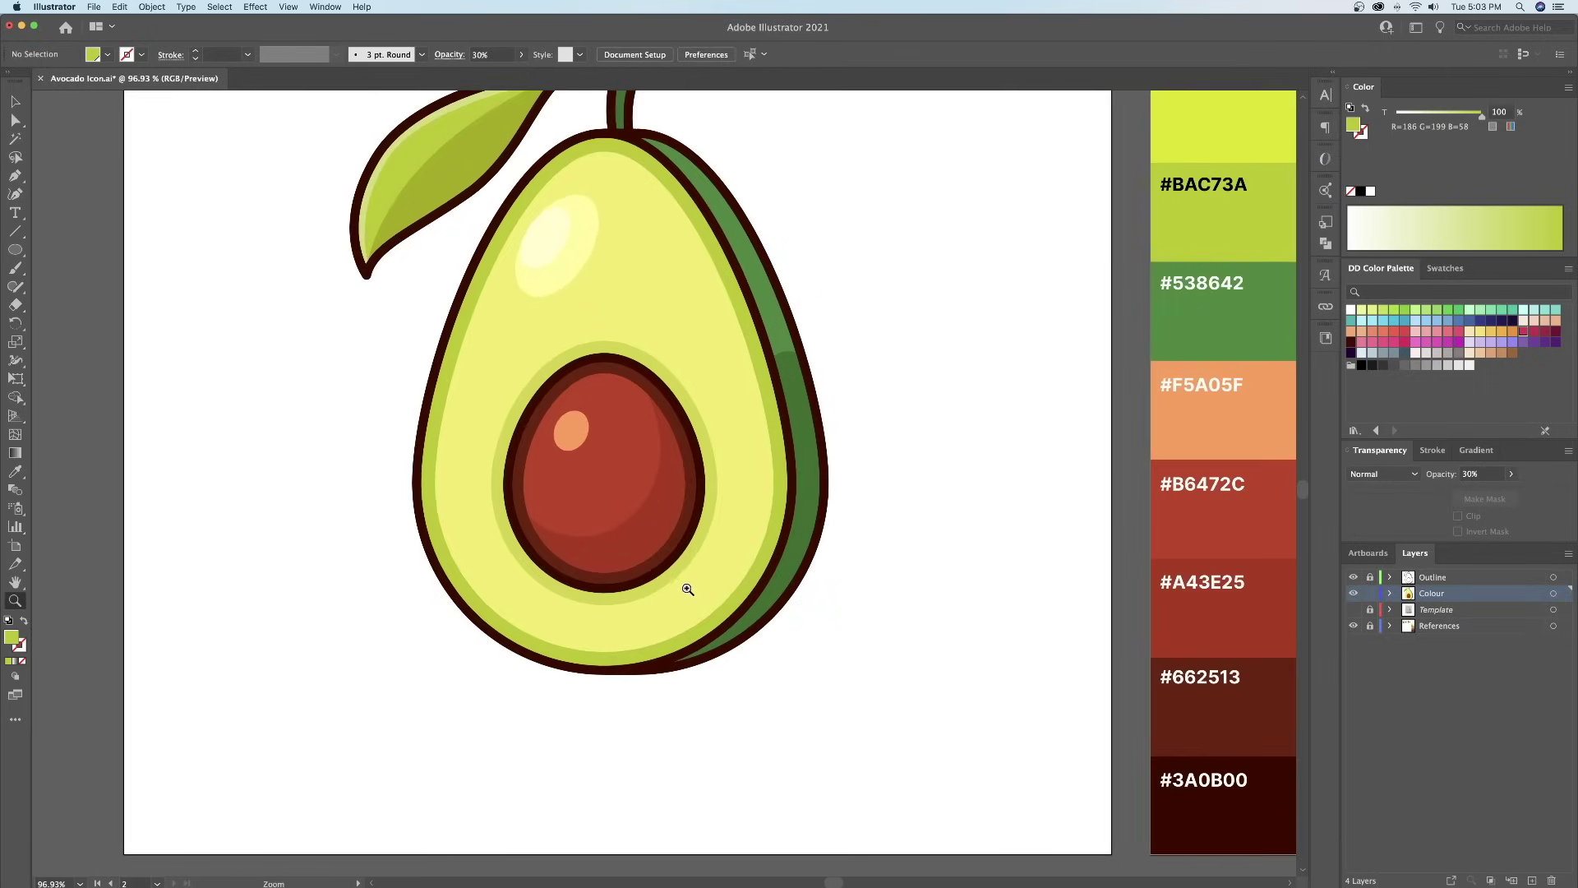
pyautogui.moveTo(688, 590); pyautogui.dragTo(756, 545)
pyautogui.press('v')
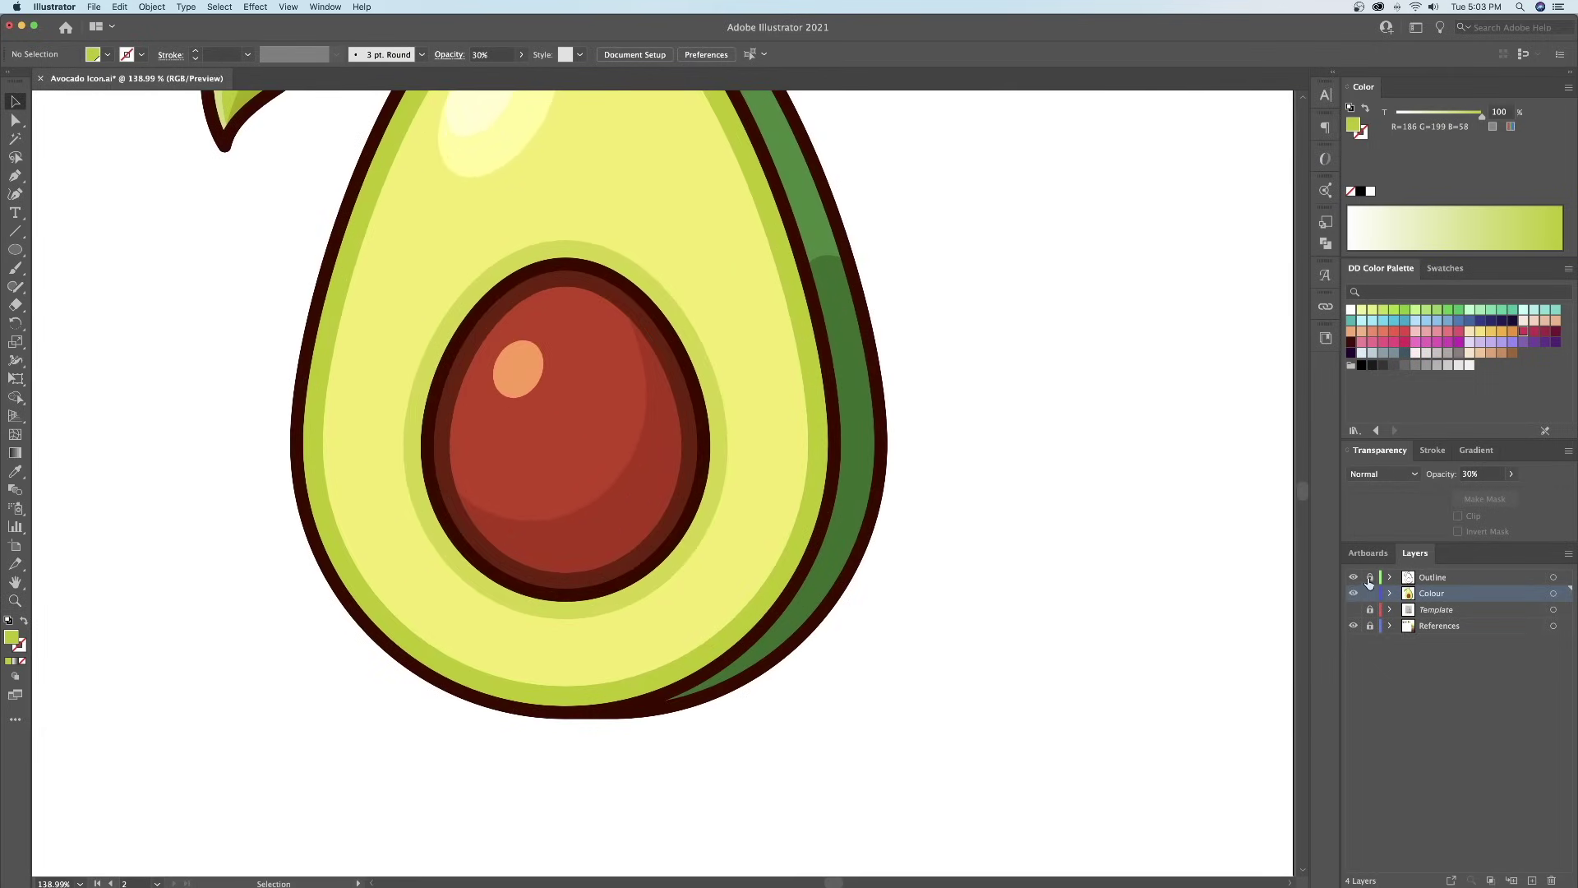
pyautogui.click(1370, 578)
pyautogui.click(828, 519)
# - Draw a curved line inside the front body's lower right side, following the seed's contour, with the Pen tool
pyautogui.press('p')
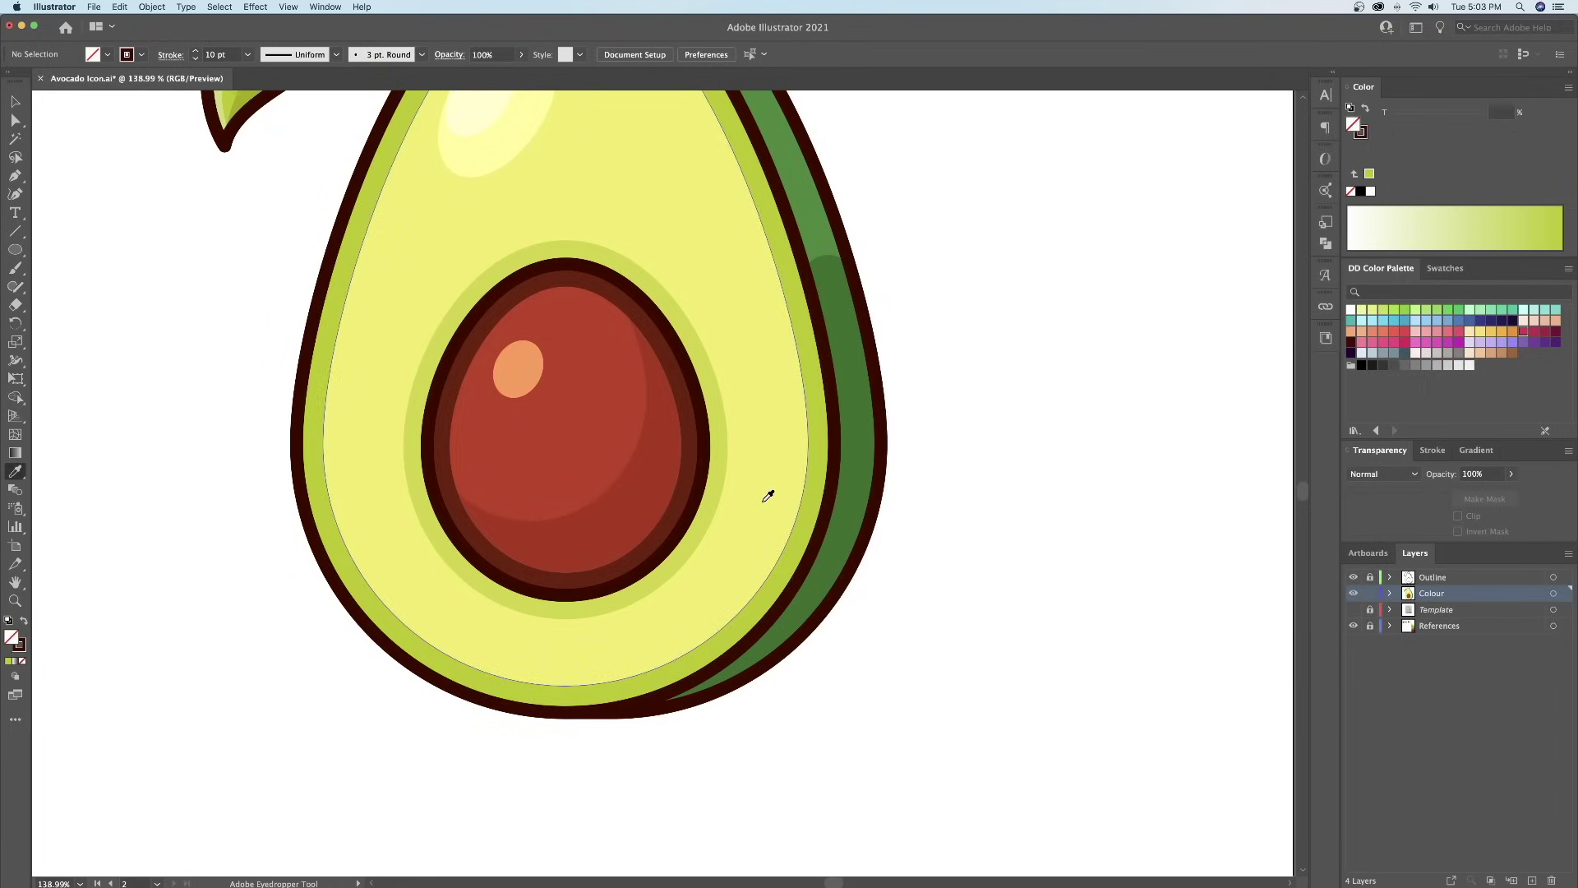
pyautogui.click(765, 477)
pyautogui.moveTo(639, 641); pyautogui.dragTo(528, 693)
pyautogui.press('v')
# - Increase the stroke weight of the curved line on the front body
pyautogui.click(1432, 450)
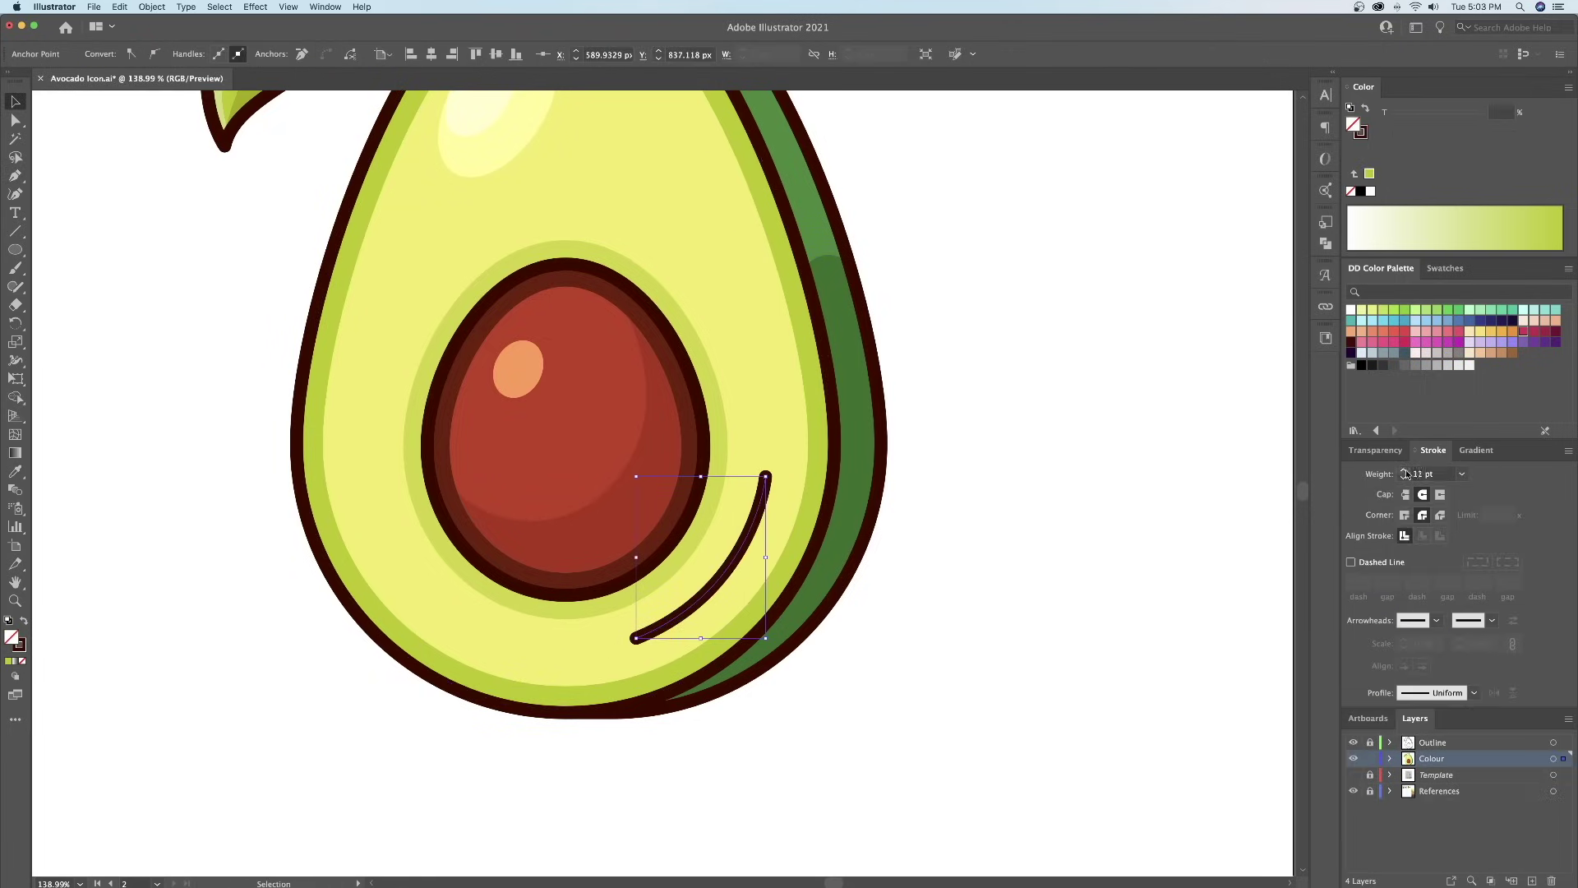
pyautogui.click(1403, 469)
pyautogui.click(1403, 469)
pyautogui.click(1403, 470)
pyautogui.click(1403, 469)
pyautogui.click(1403, 469)
pyautogui.click(1403, 469)
# - Widen the middle of the curved line to about 34 pt with the Width tool and deselect it
pyautogui.hotkey('shift', 'w')
pyautogui.moveTo(728, 584); pyautogui.dragTo(753, 588)
pyautogui.press('v')
pyautogui.click(1035, 546)
# - Set the tapered curved line's stroke to 30 pt and convert it to a filled shape with Outline Stroke
pyautogui.click(743, 555)
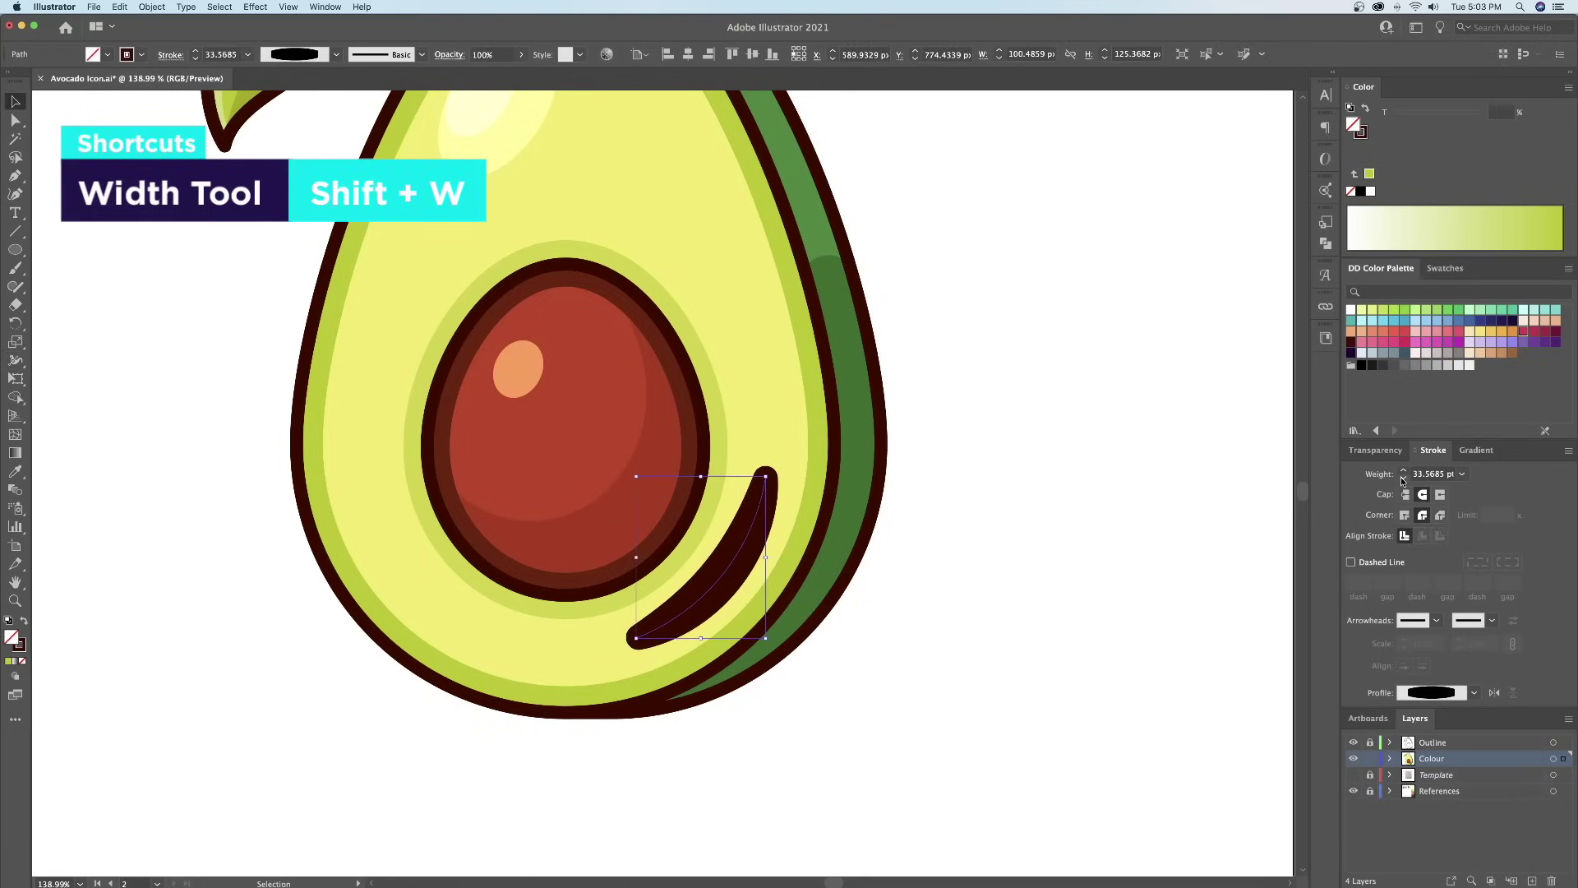
pyautogui.click(152, 6)
pyautogui.moveTo(205, 281)
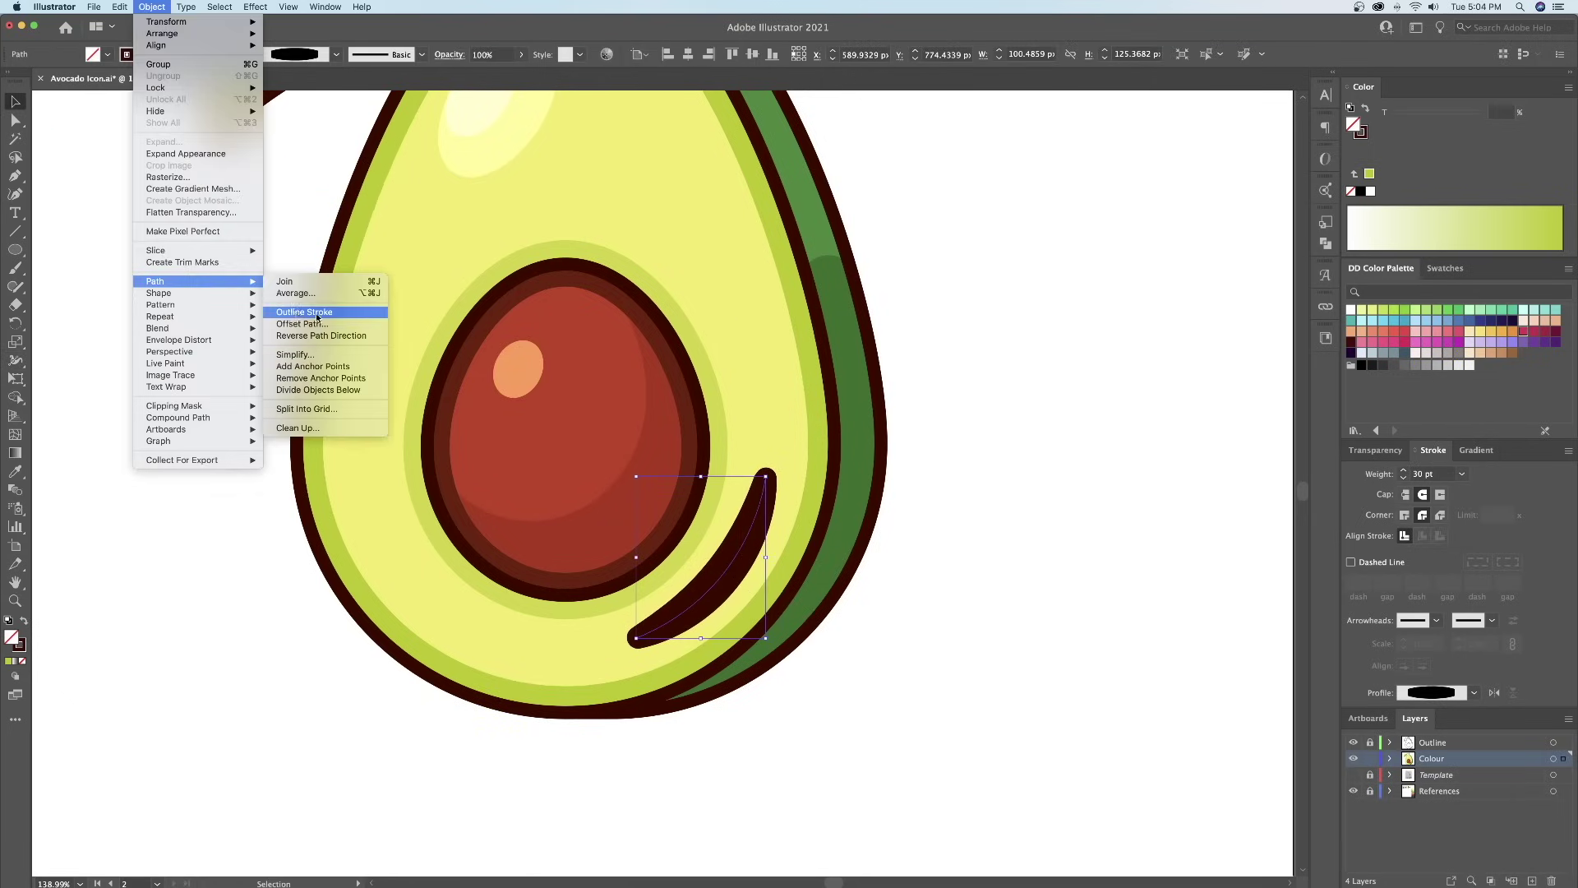
pyautogui.click(315, 313)
# - Apply the seed ring's light green fill at 60% opacity to the curved streak and deselect it
pyautogui.press('i')
pyautogui.click(722, 400)
pyautogui.press('v')
pyautogui.click(1042, 381)
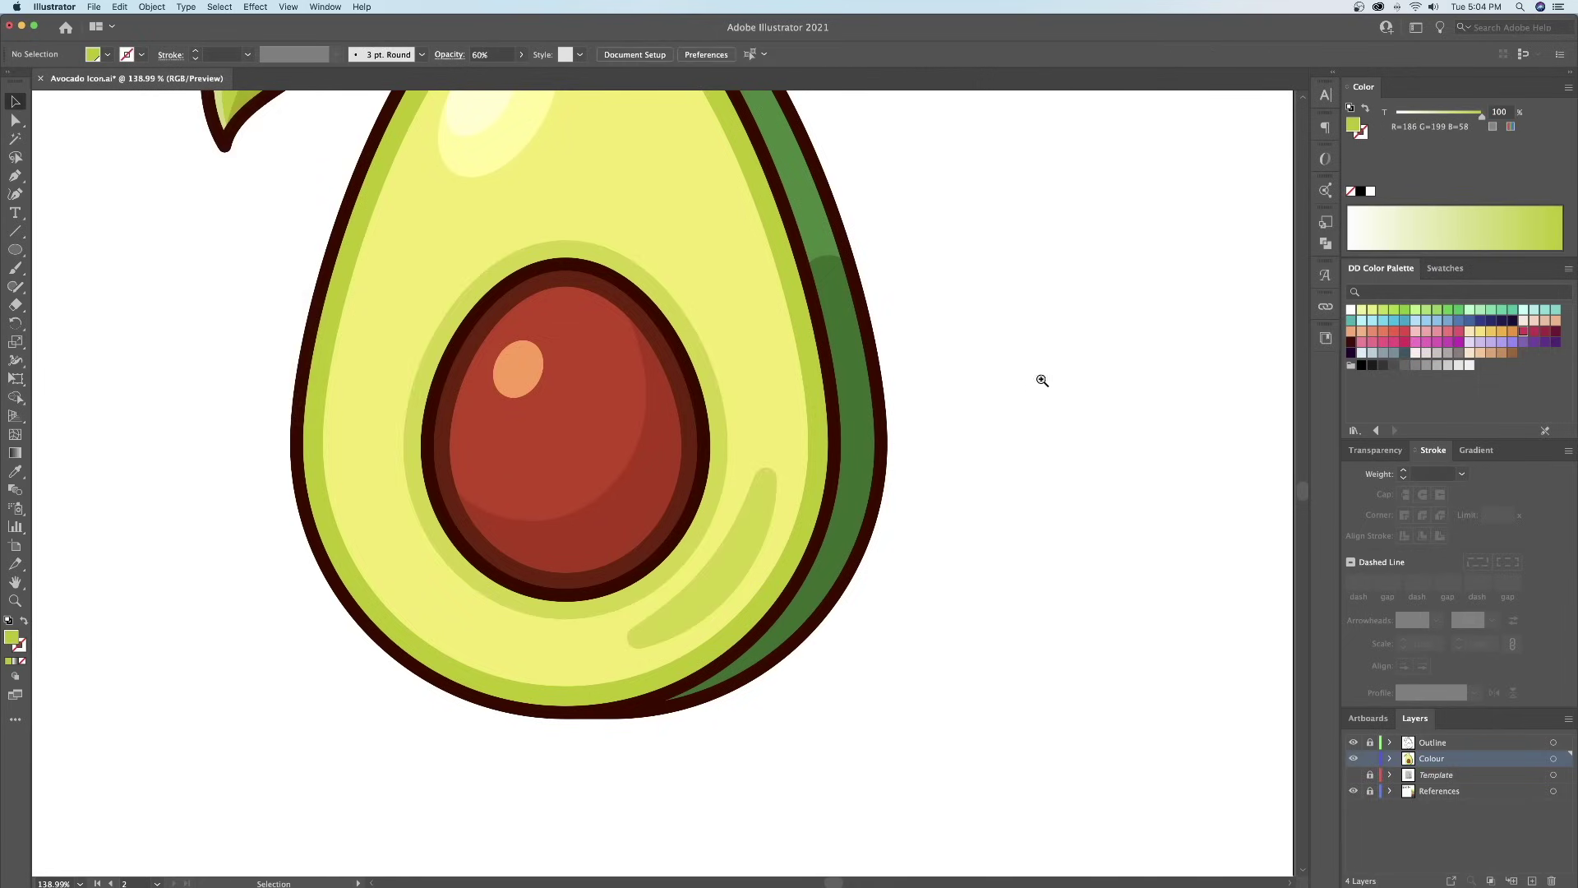
# - Scale the light green streak to about 96 by 116 px and nudge it within the front body's lower right side
pyautogui.press('z')
pyautogui.moveTo(1042, 381); pyautogui.dragTo(954, 386)
pyautogui.moveTo(889, 466); pyautogui.dragTo(939, 462)
pyautogui.press('v')
pyautogui.click(875, 460)
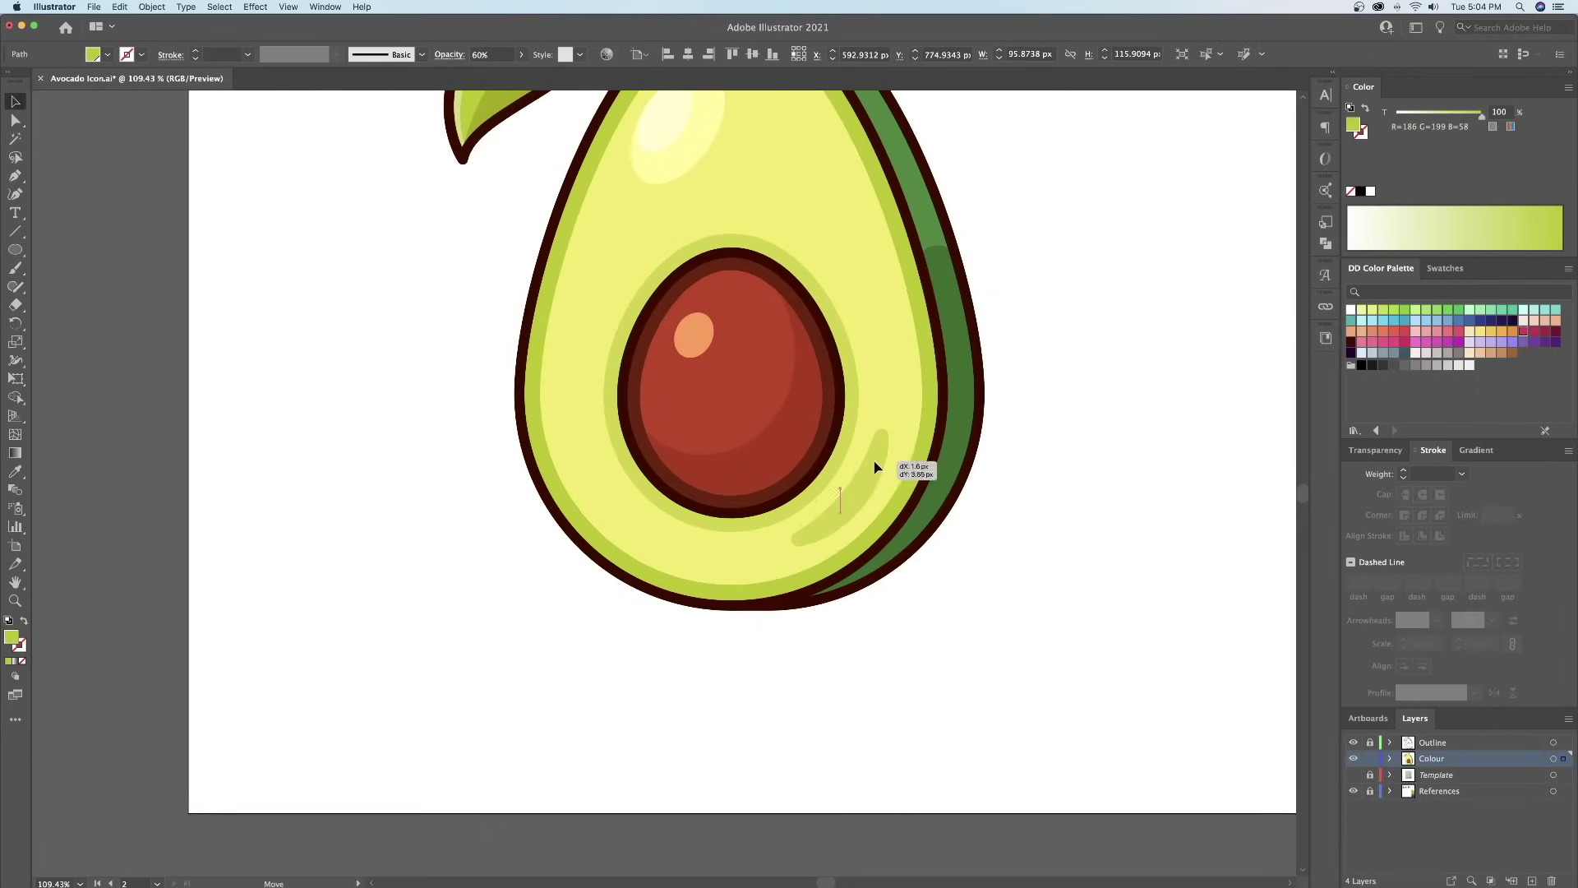
pyautogui.click(1128, 424)
# - Add a layer named Background directly below the Colour layer
pyautogui.press('z')
pyautogui.moveTo(1128, 424); pyautogui.dragTo(954, 406)
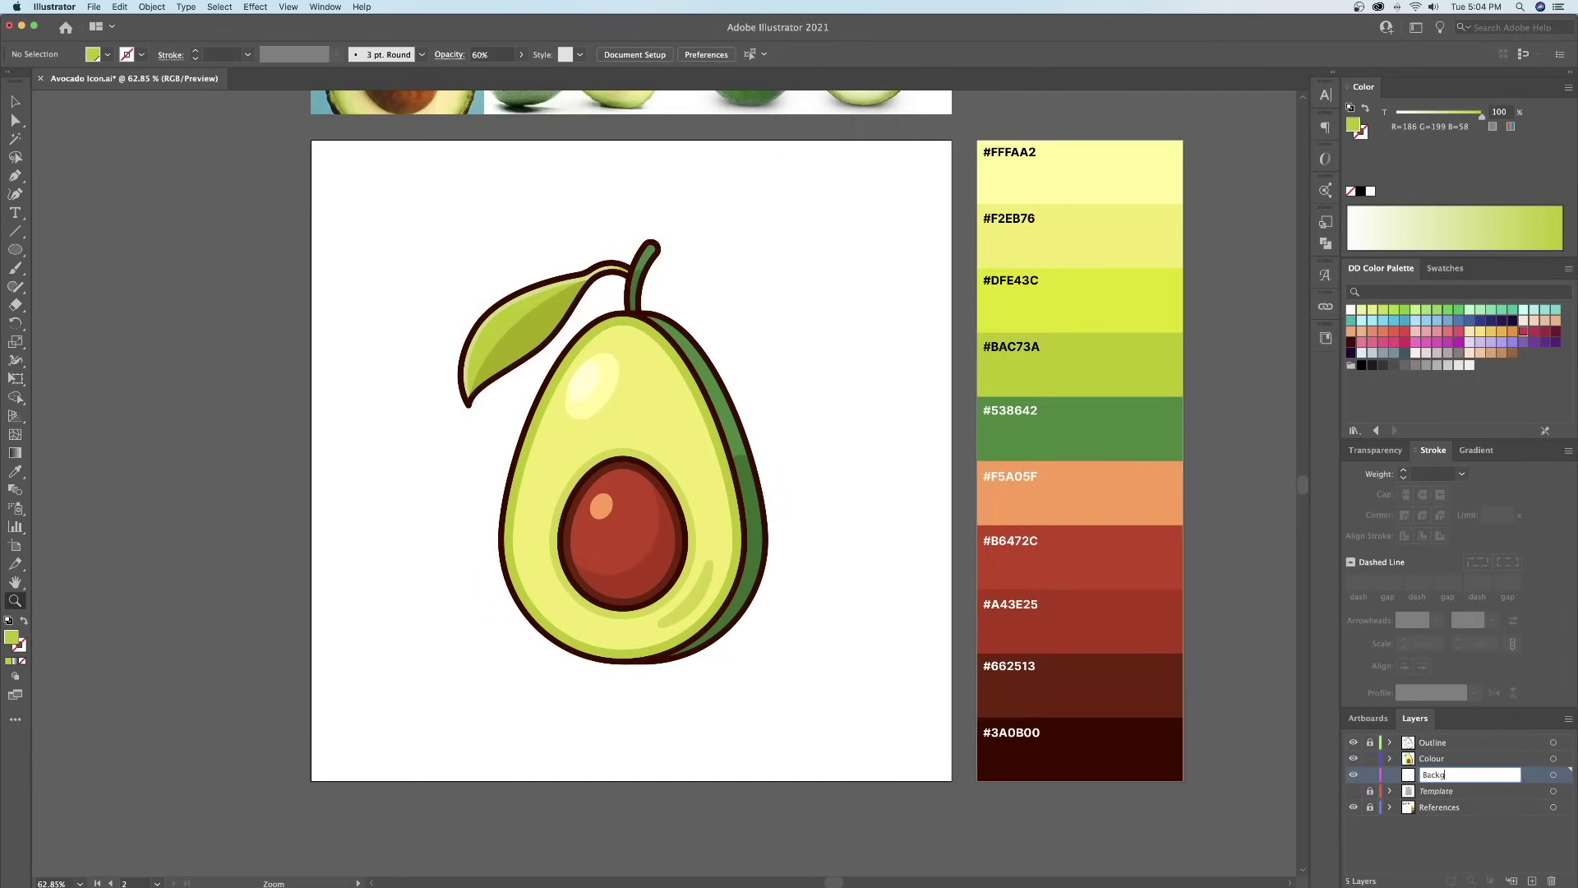
pyautogui.moveTo(692, 437); pyautogui.dragTo(662, 471)
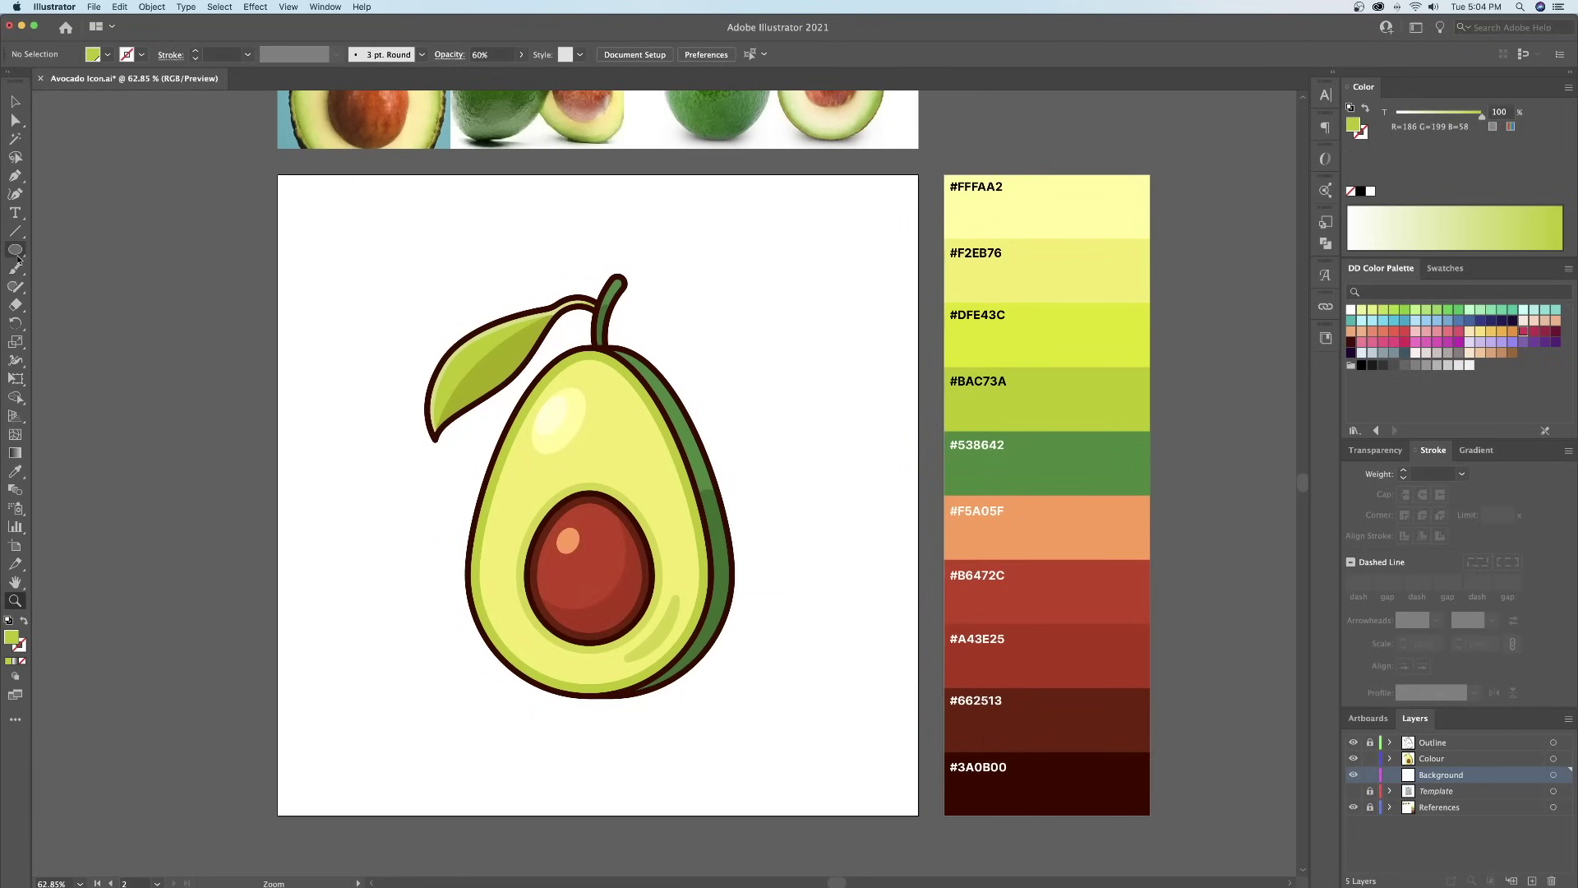
# - Draw a flat ellipse about 473 by 54 px under the avocado's base and fill it with light grey #CCCCCC
pyautogui.moveTo(635, 693); pyautogui.dragTo(777, 708)
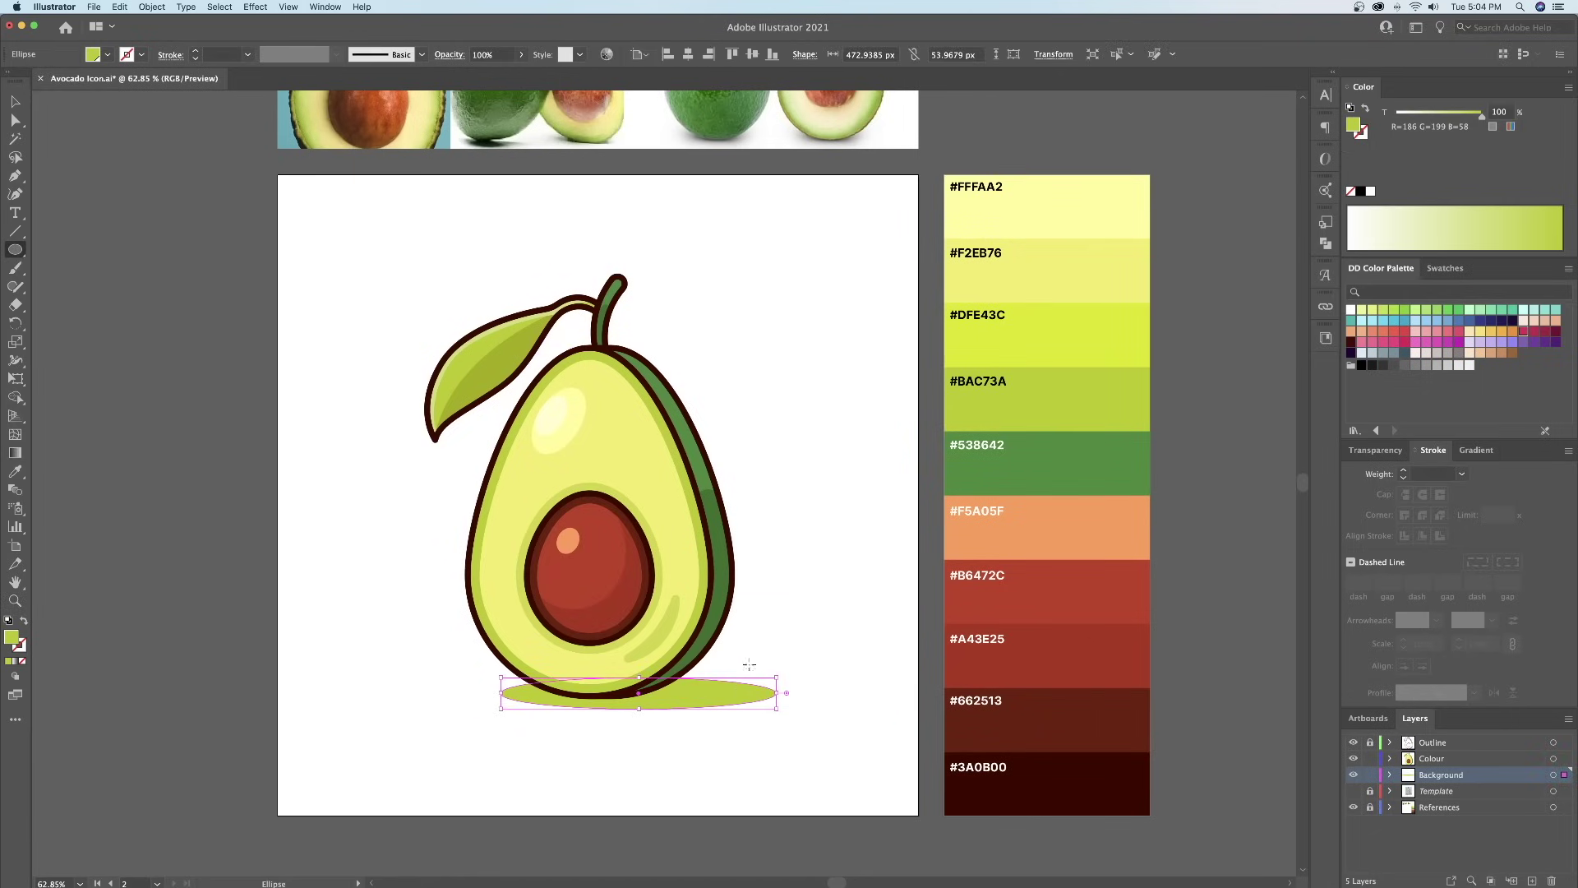
pyautogui.click(1451, 367)
pyautogui.press('super+shift+a')
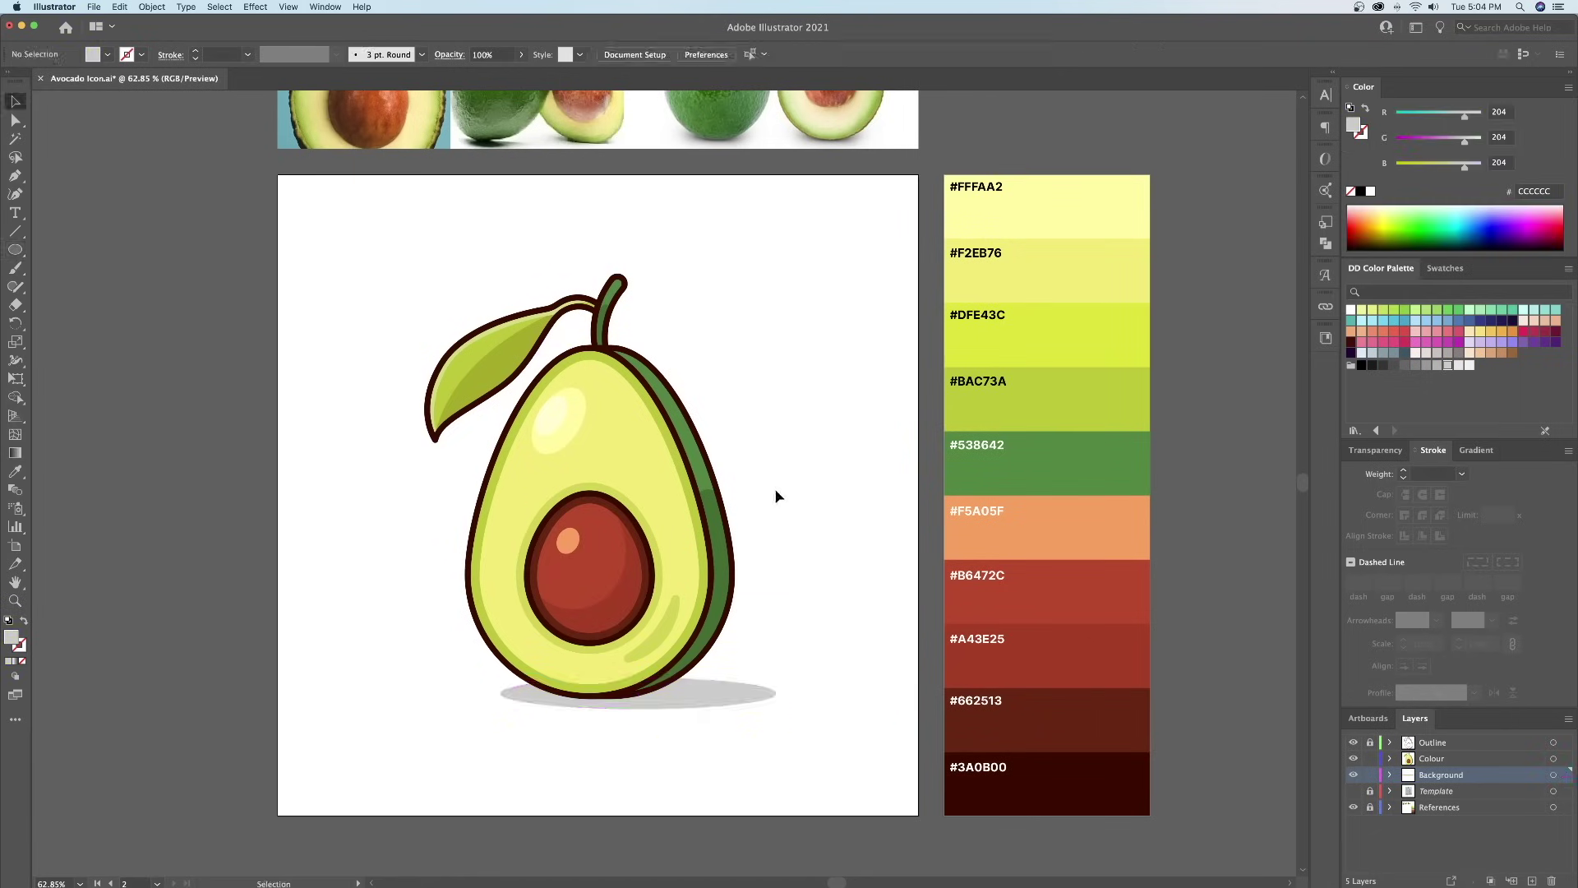
# - Draw a small ellipse on the front body's left side, filled with #BAC73A at 60% opacity, and tilt it
pyautogui.scroll(5, 586, 636)
pyautogui.moveTo(419, 561); pyautogui.dragTo(428, 586)
pyautogui.press('6')
pyautogui.press('r')
pyautogui.moveTo(429, 498); pyautogui.dragTo(413, 498)
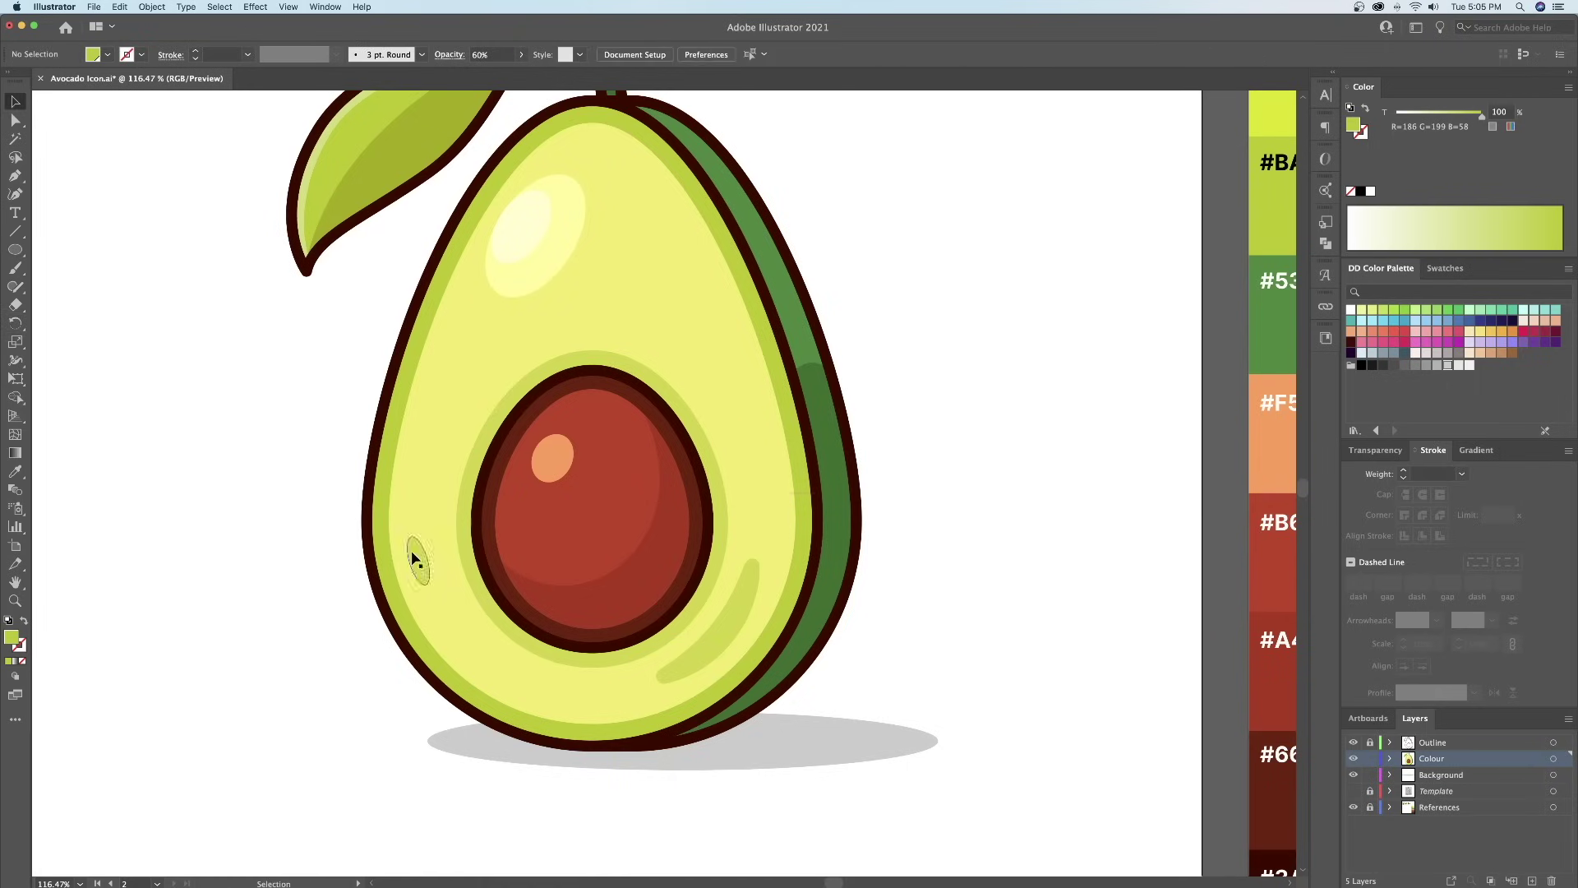